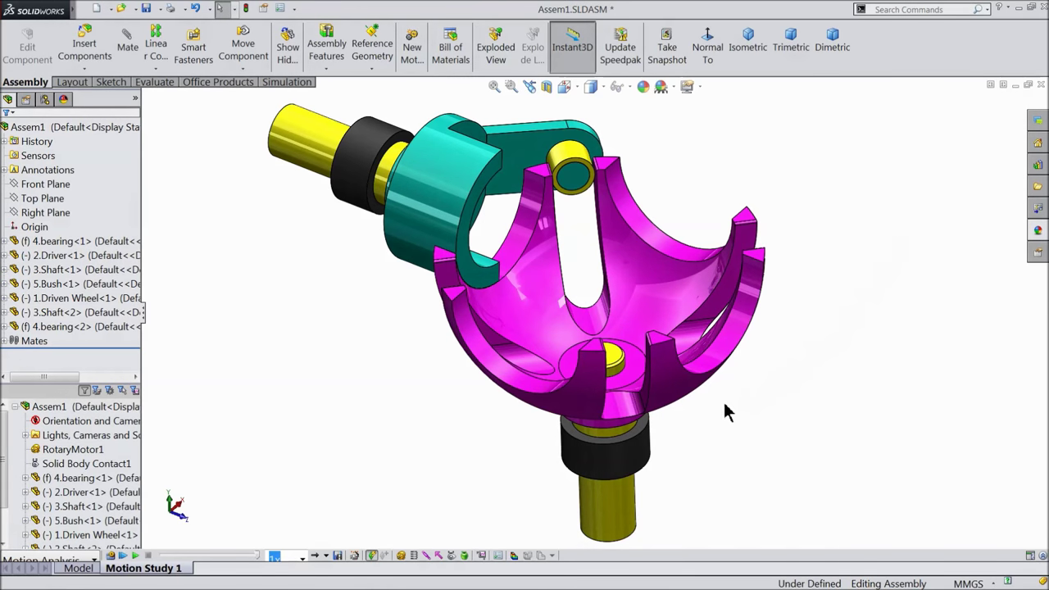
Play the Geneva assembly's Motion Study 1 animation.
left_click(135, 557)
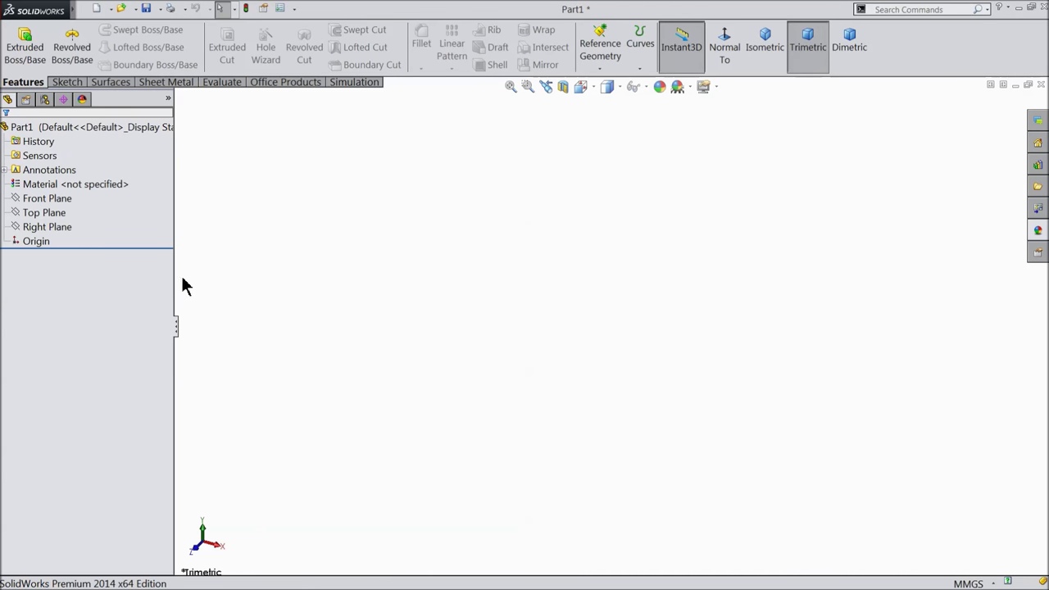
On a new Front Plane sketch, draw a horizontal and a vertical construction centerline meeting at a corner.
left_click(23, 200)
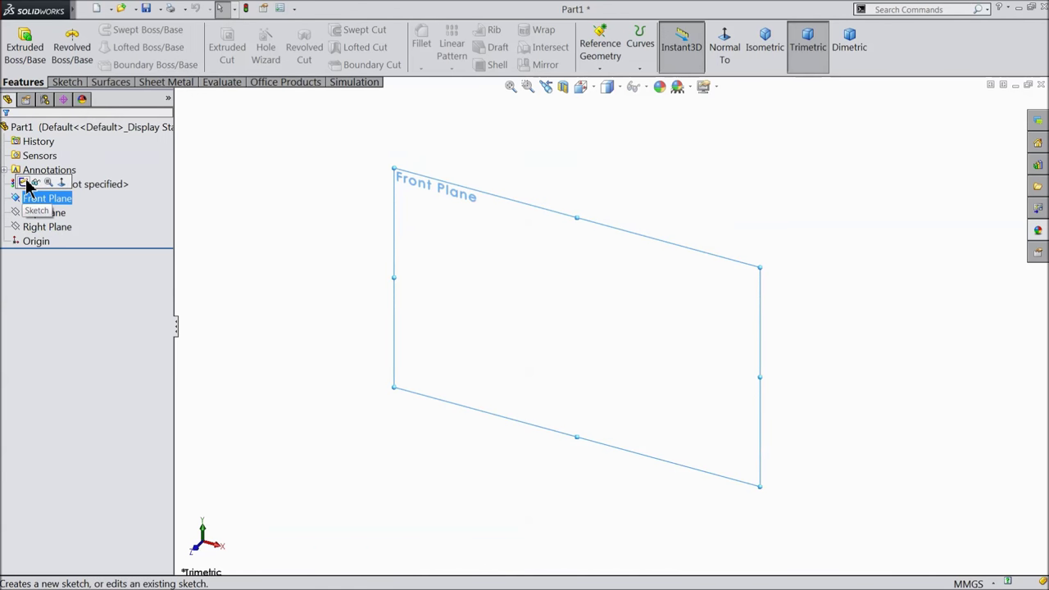
left_click(30, 192)
left_click(68, 83)
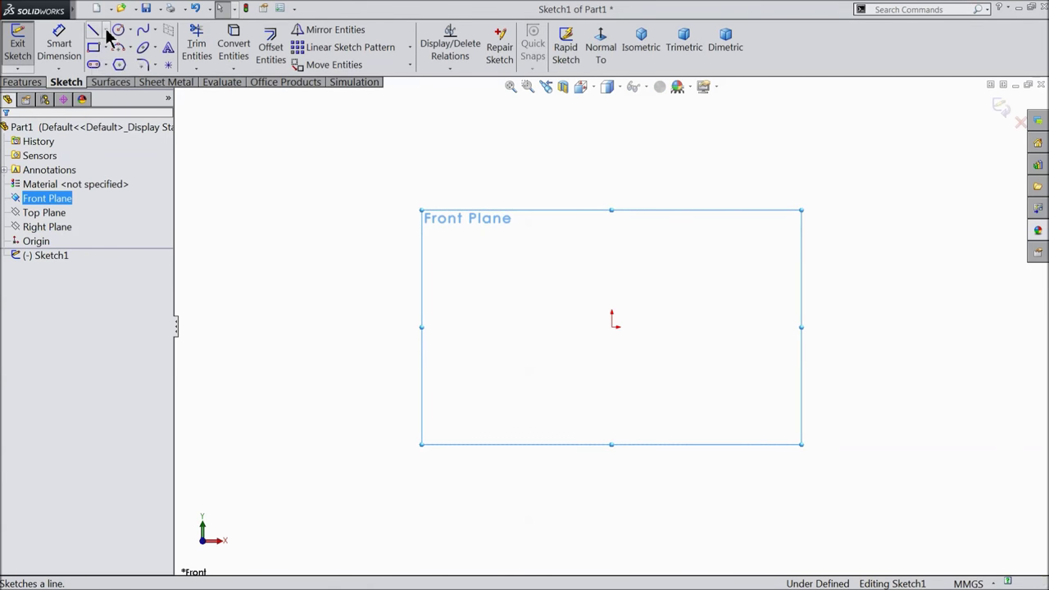
left_click(106, 31)
left_click(115, 64)
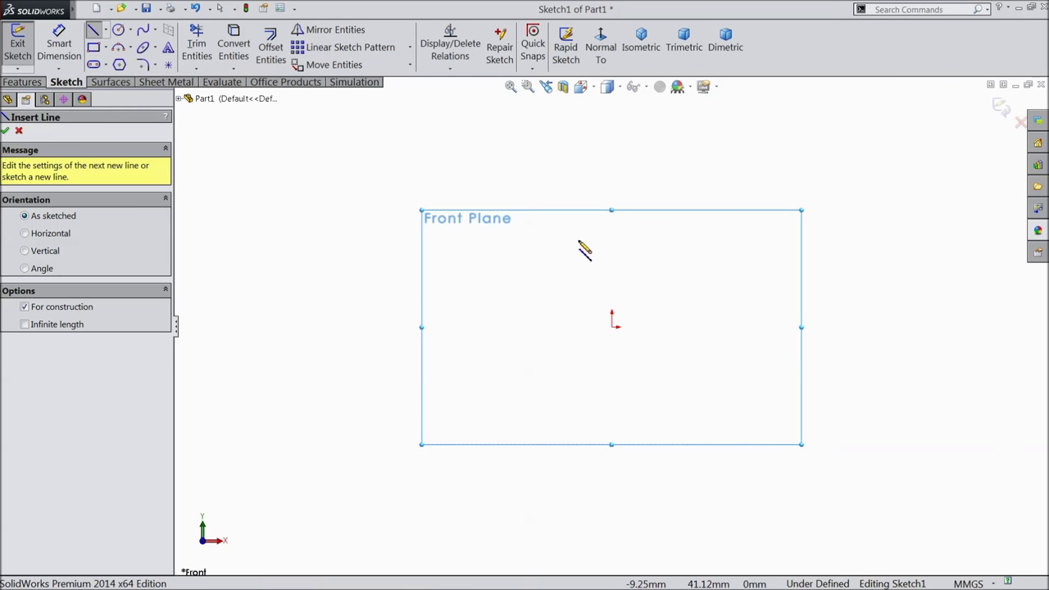
left_click(731, 170)
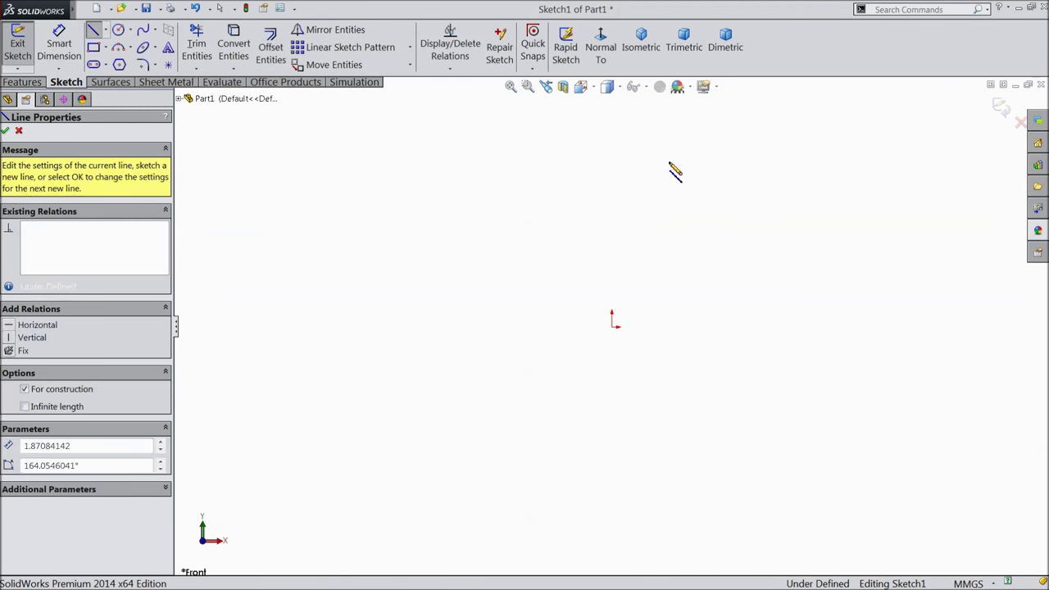
left_click(611, 168)
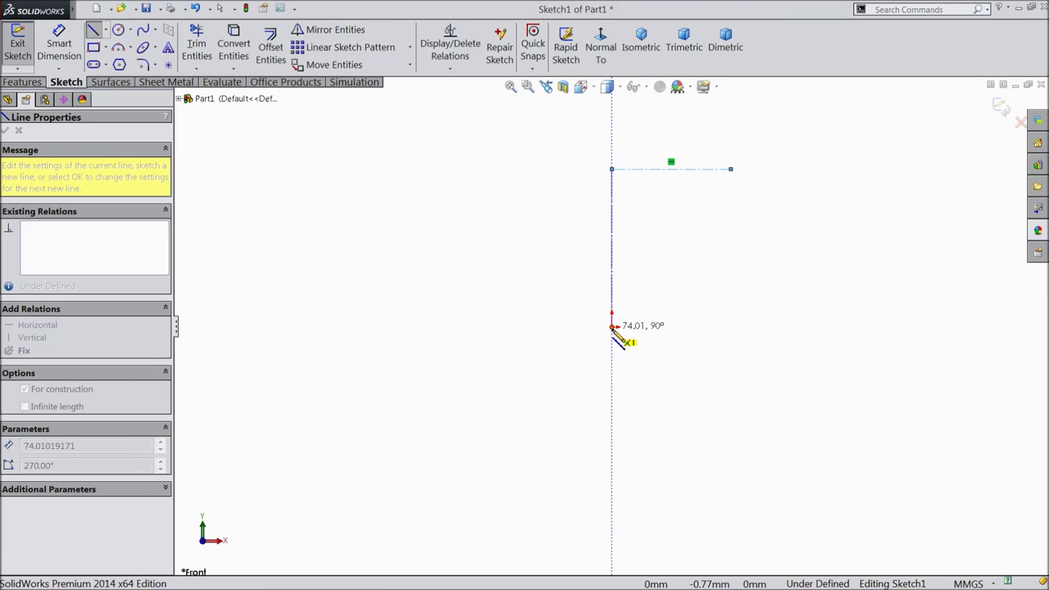
left_click(611, 327)
right_click(439, 237)
left_click(463, 107)
Draw a short horizontal base line starting at the origin.
scroll(770, 184, "down", 1)
scroll(758, 201, "down", 1)
left_click(95, 35)
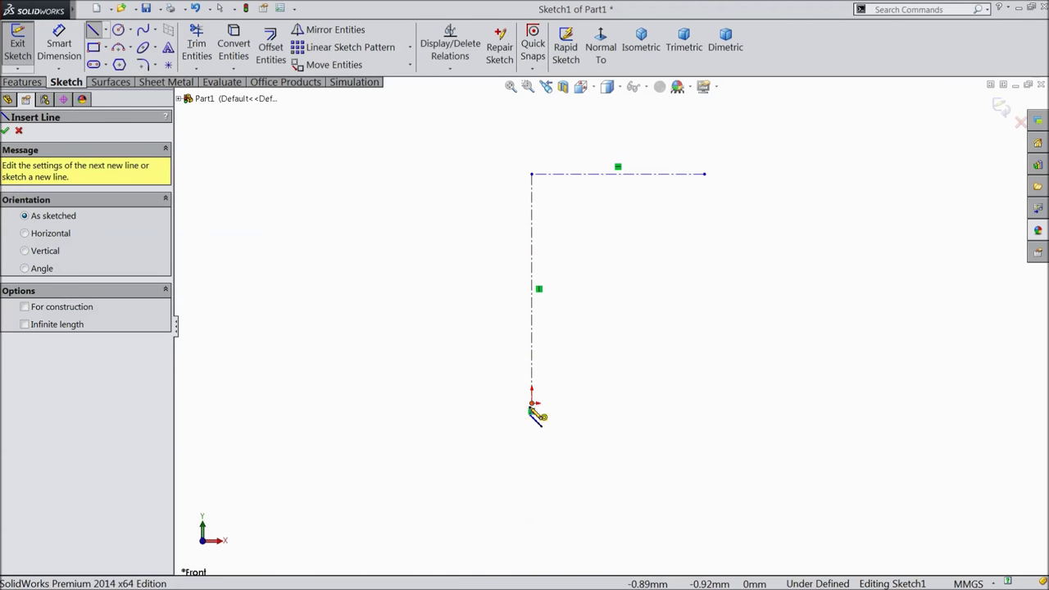
left_click(532, 402)
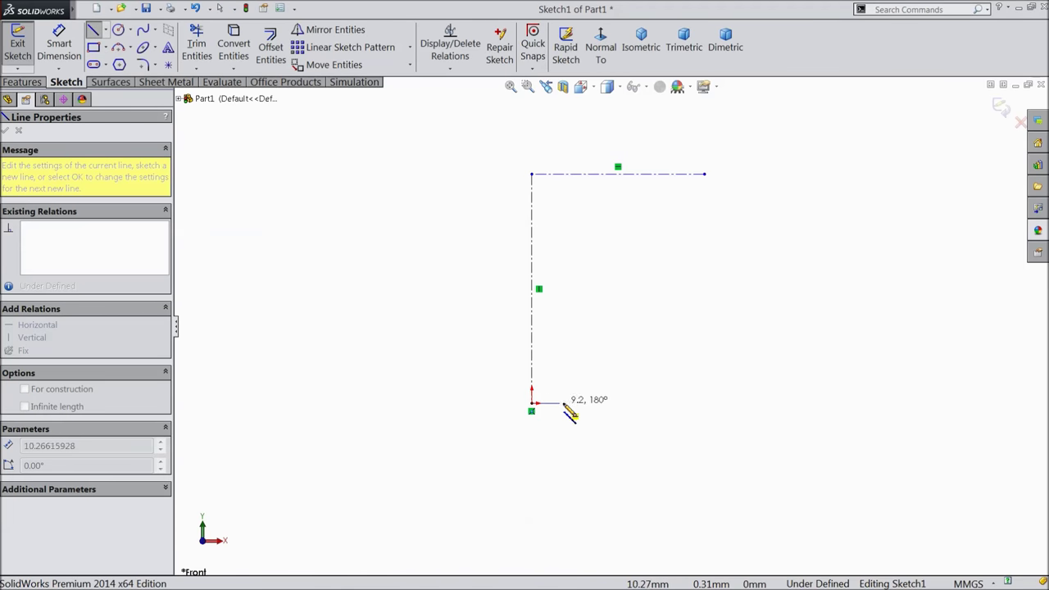
left_click(622, 402)
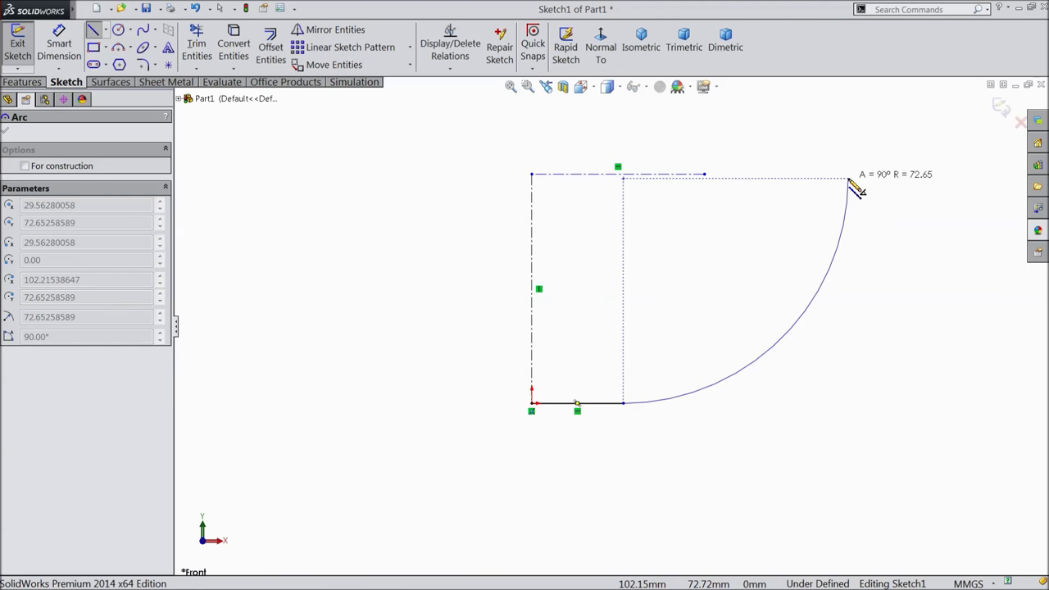
right_click(852, 180)
left_click(870, 143)
key("Escape")
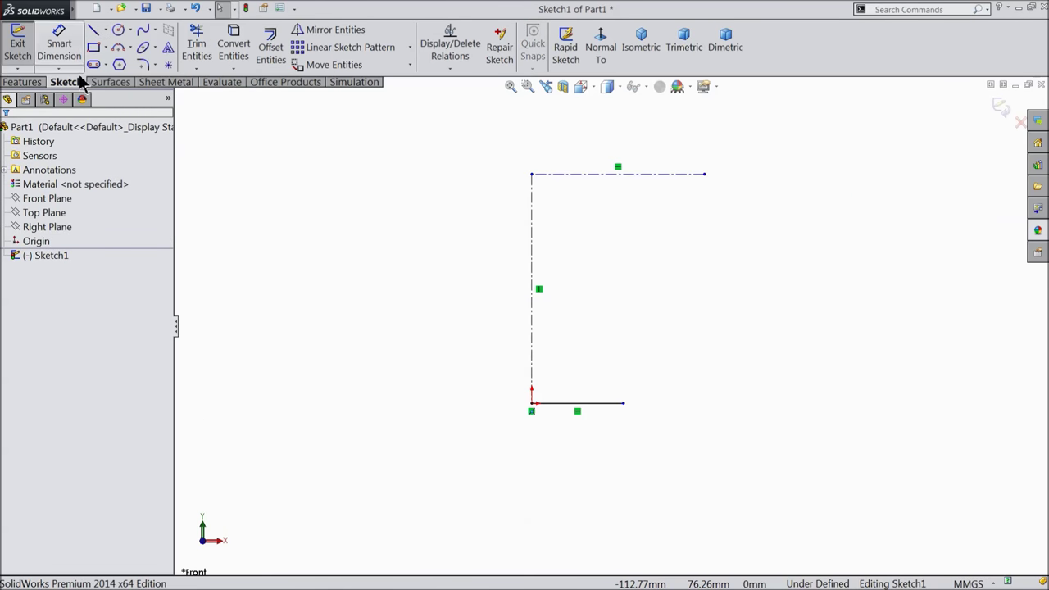
Draw a centerpoint arc from the base line's end up to the top centerline's level.
left_click(130, 49)
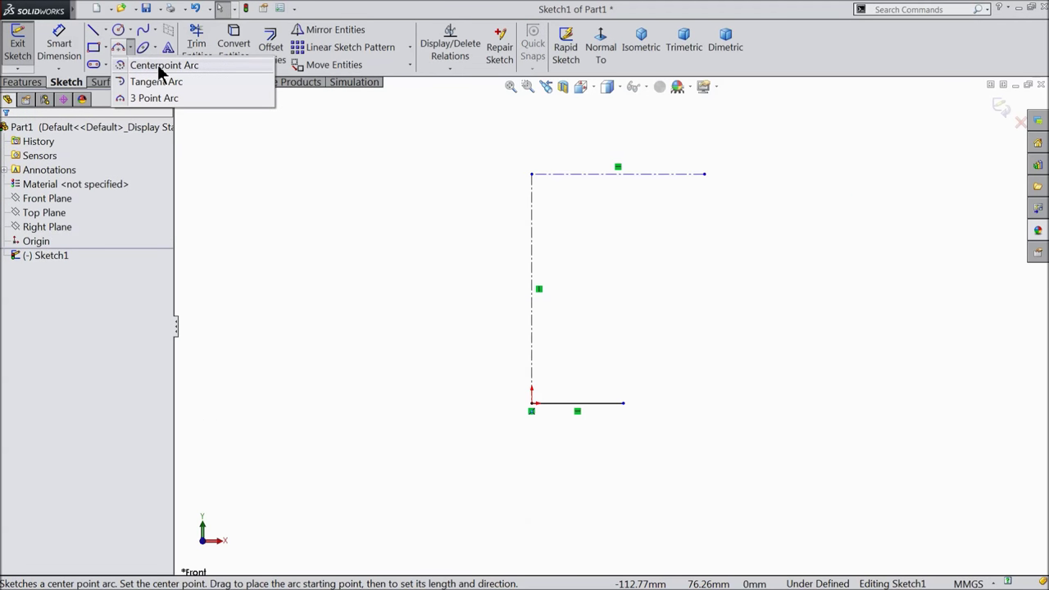
left_click(151, 64)
left_click(532, 174)
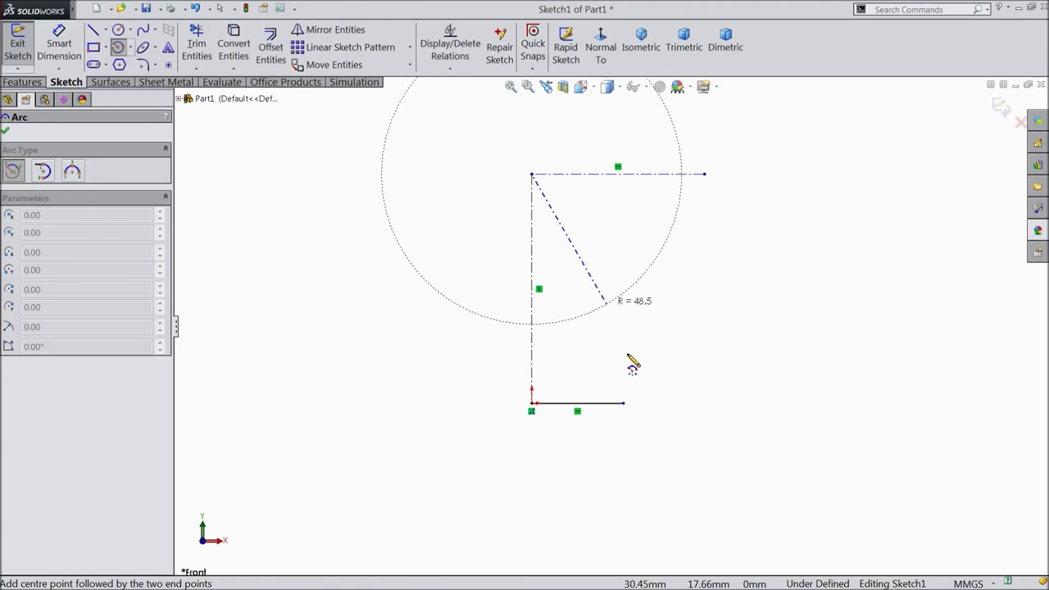
left_click(623, 402)
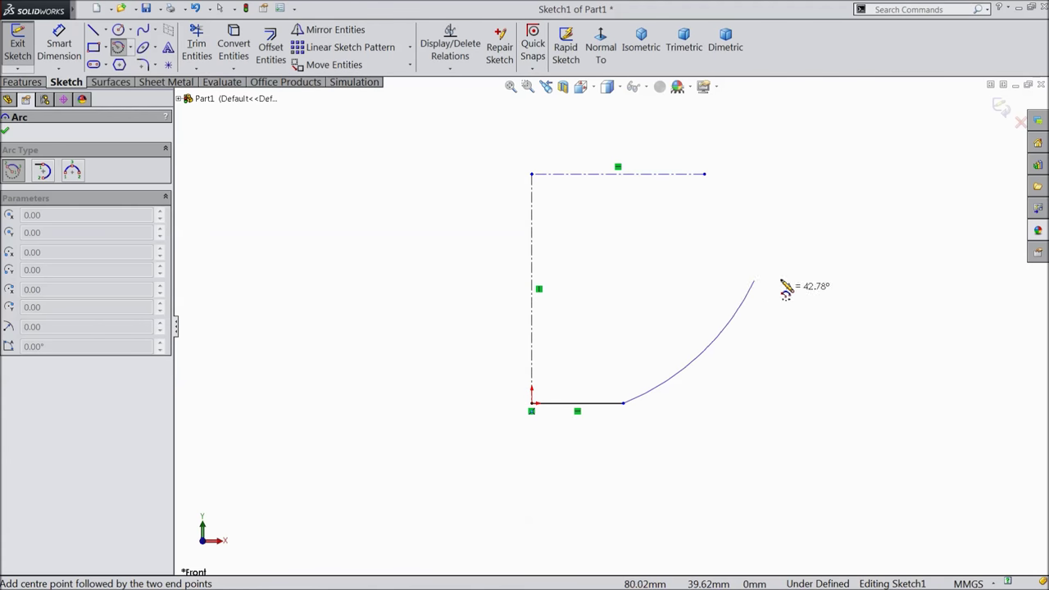
left_click(778, 174)
right_click(814, 105)
left_click(845, 138)
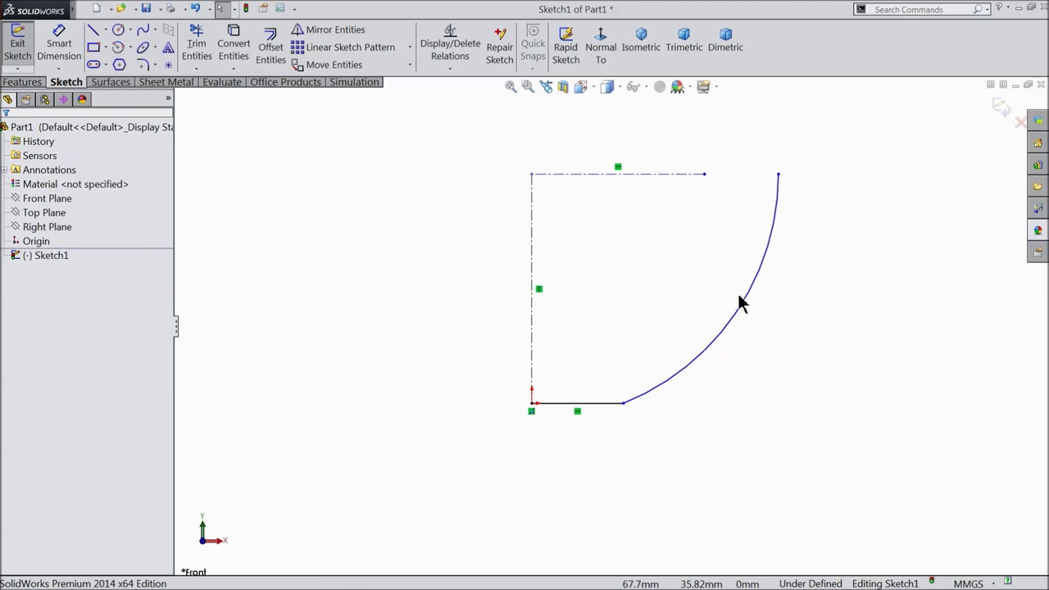
scroll(743, 301, "down", 2)
scroll(737, 180, "up", 2)
scroll(644, 282, "down", 1)
scroll(608, 324, "up", 1)
left_click(59, 45)
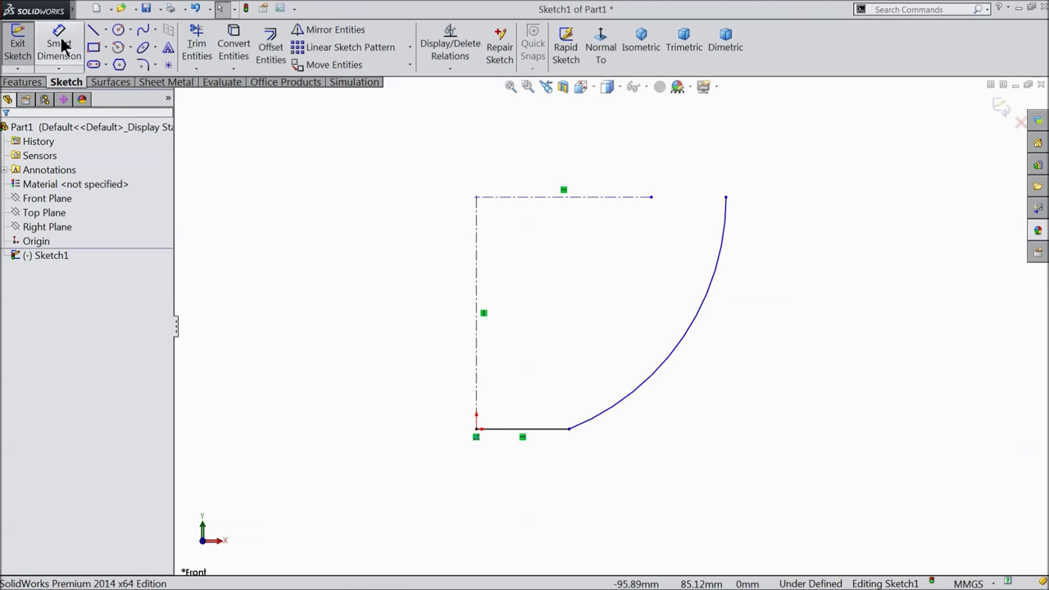
Dimension the base line to 20 mm and the arc radius to R65.
left_click(521, 429)
left_click(529, 405)
type("20")
left_click(467, 395)
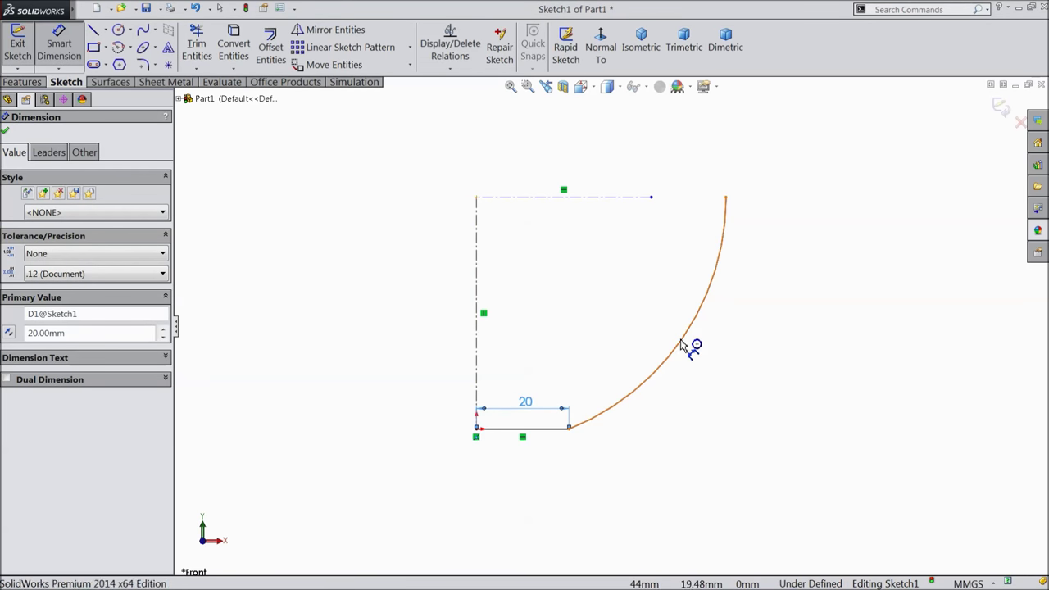
left_click(684, 347)
left_click(637, 331)
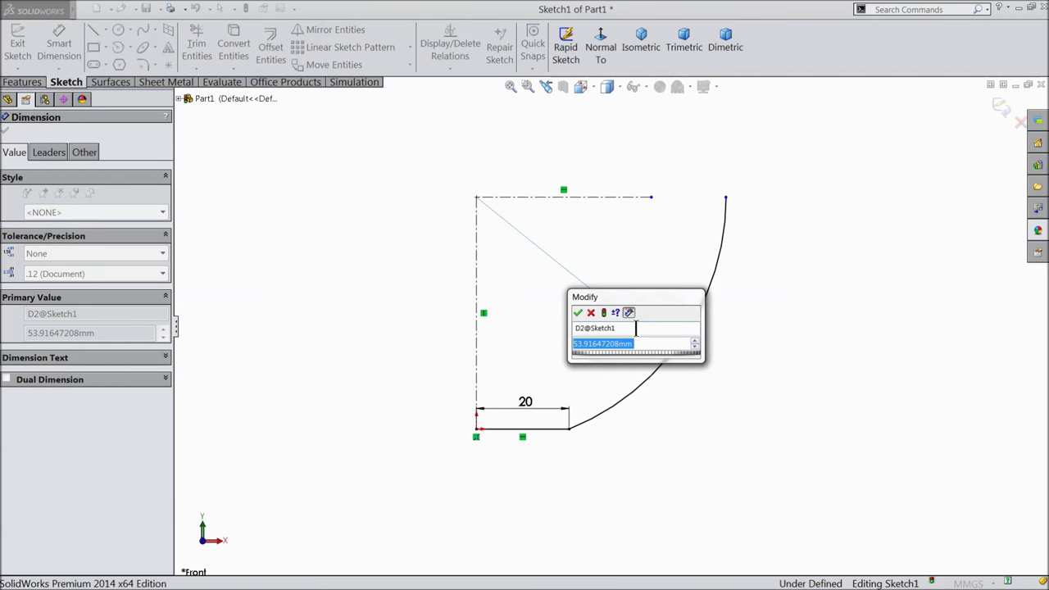
type("65")
left_click(578, 314)
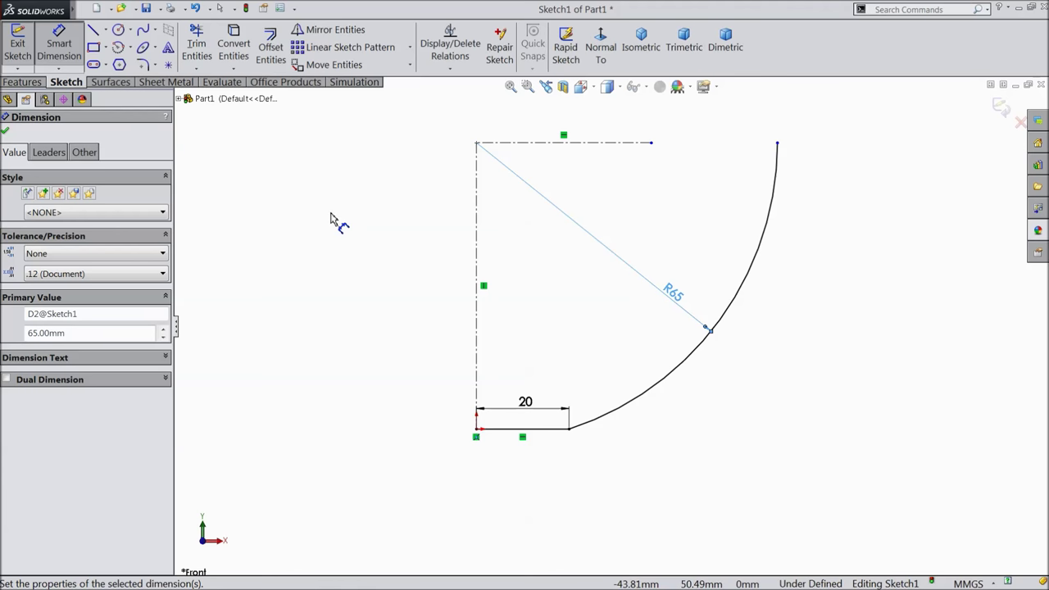
left_click(5, 131)
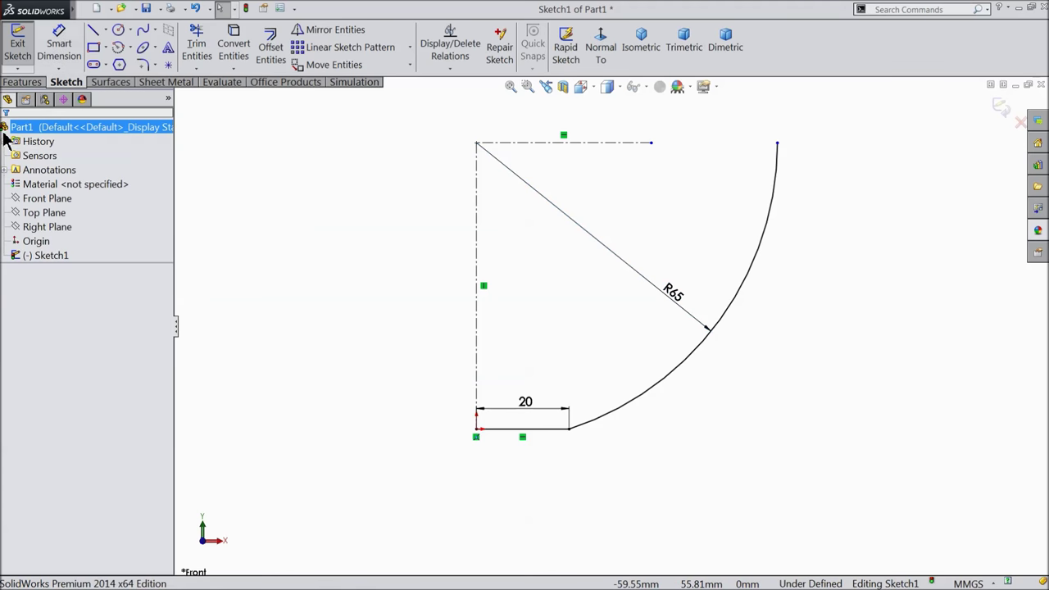
Add a Horizontal relation between the arc's centre and its top endpoint.
left_click(476, 143)
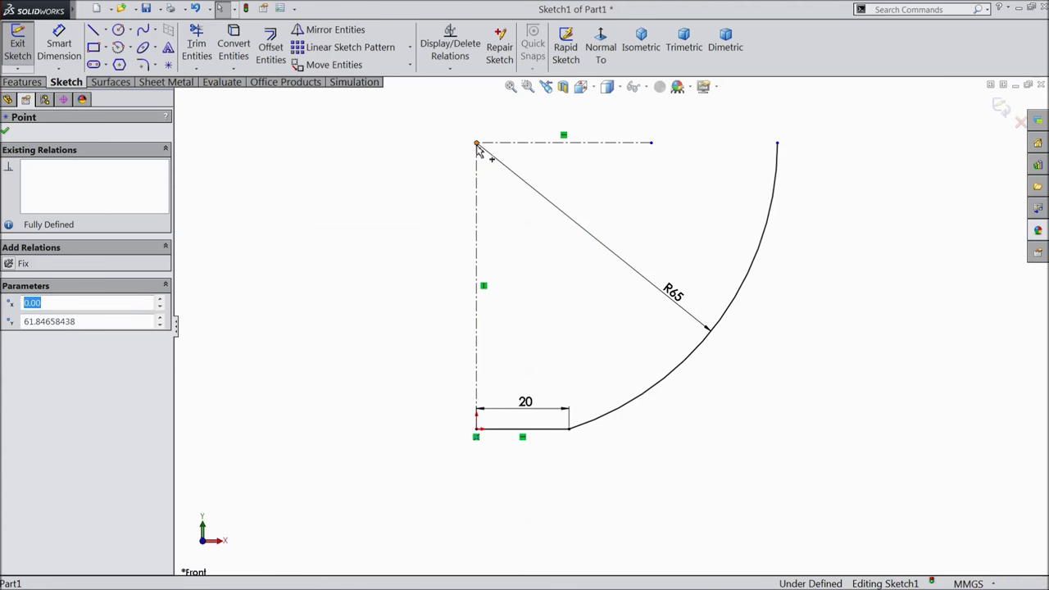
left_click(779, 145, "ctrl")
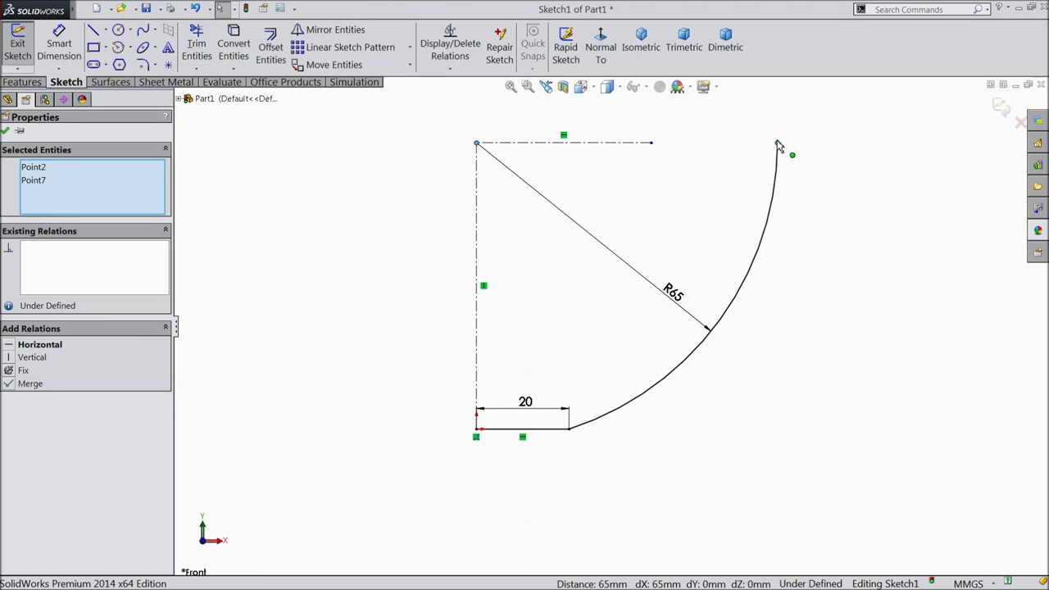
left_click(34, 345)
left_click(6, 131)
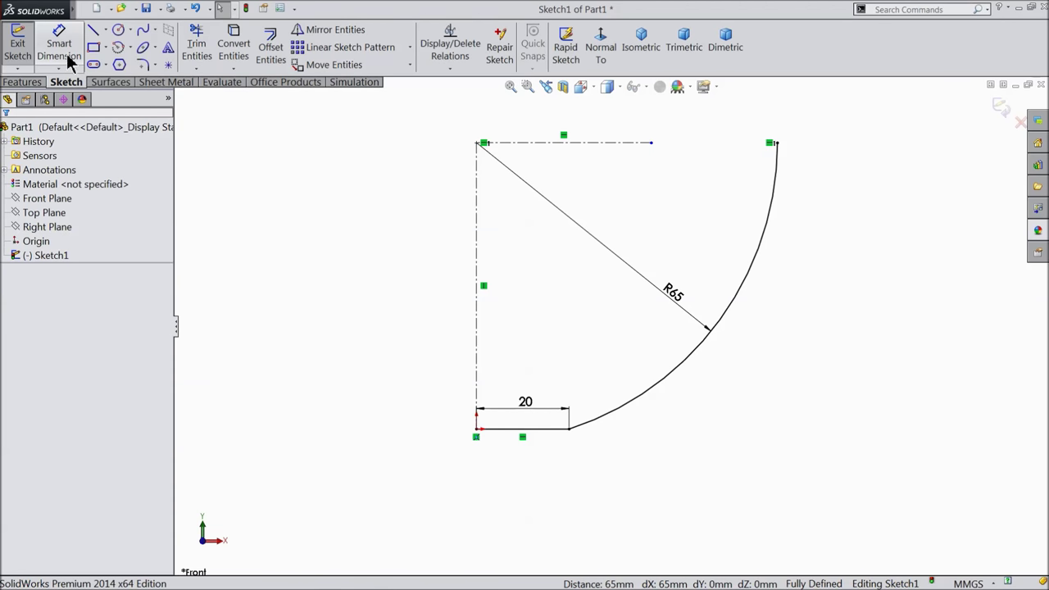
Offset the base line and arc chain 10 mm outward.
left_click(274, 59)
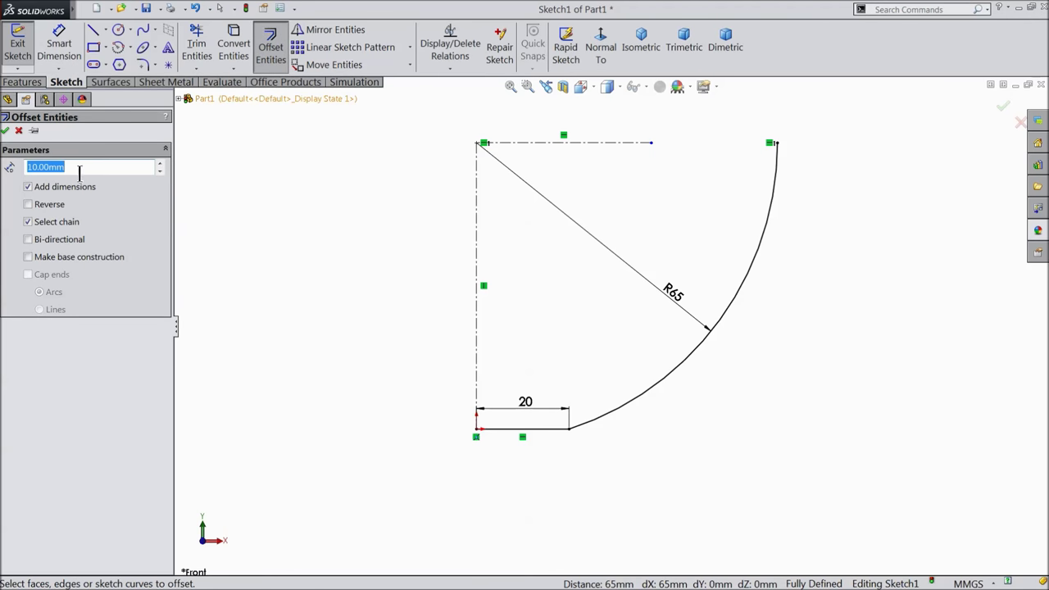
left_click(765, 244)
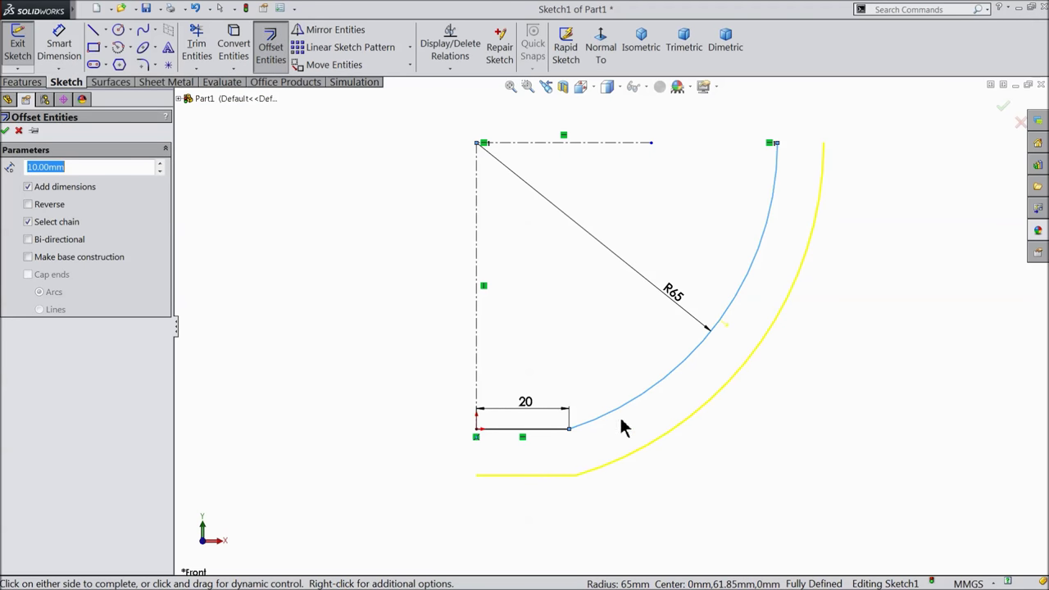
left_click(7, 131)
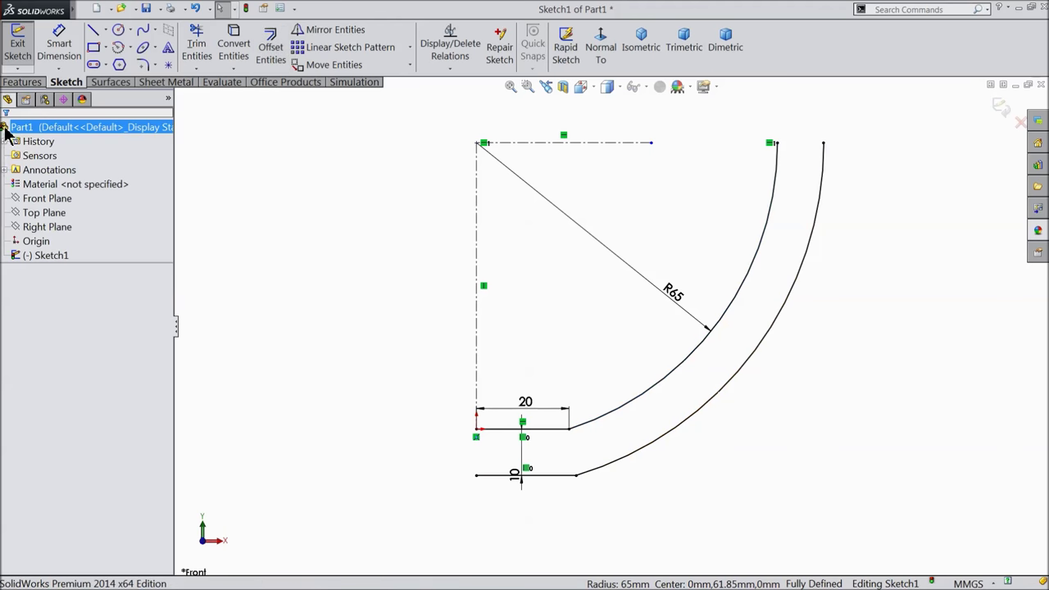
Draw two 10 mm lines closing the profile at the origin and at the arcs' tops.
left_click(93, 33)
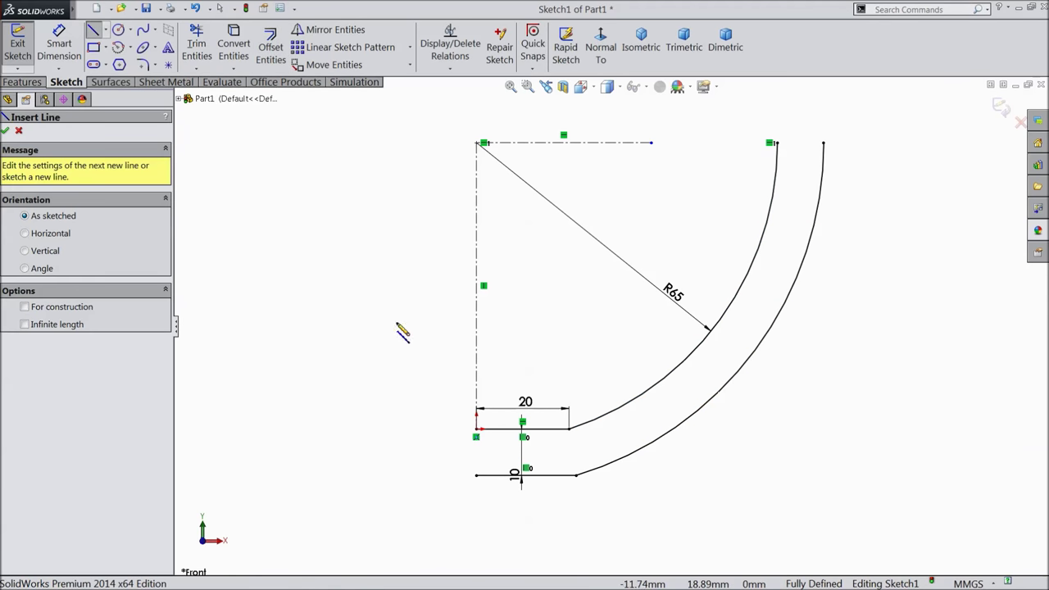
left_click(477, 429)
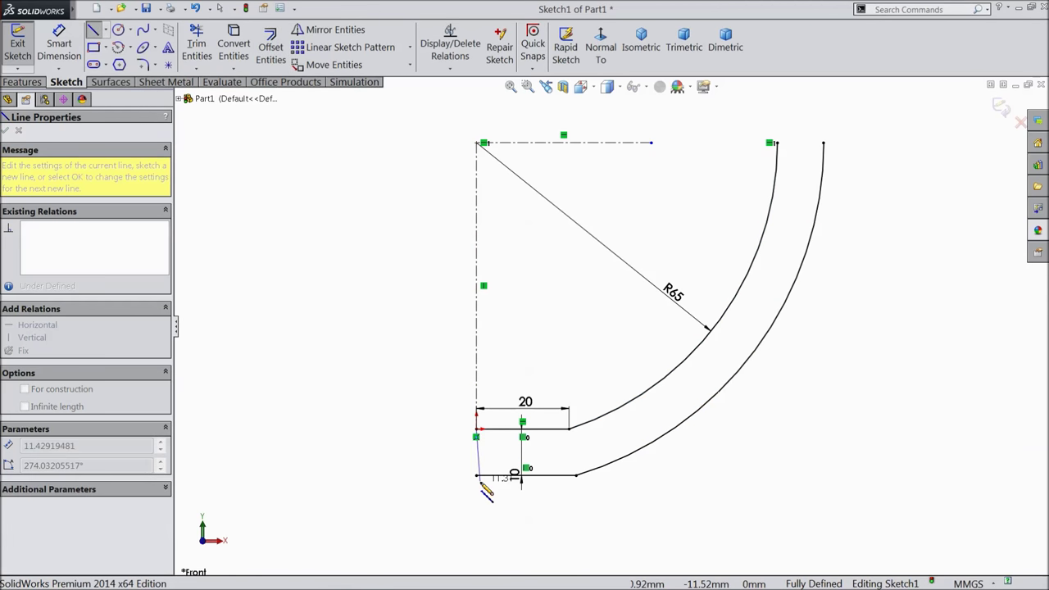
left_click(476, 476)
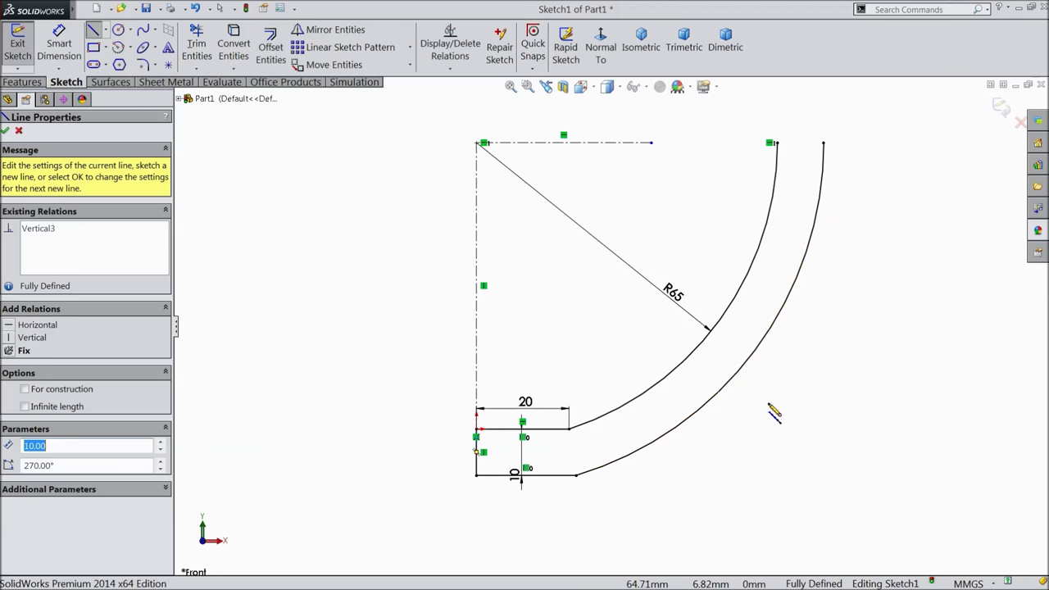
left_click(777, 142)
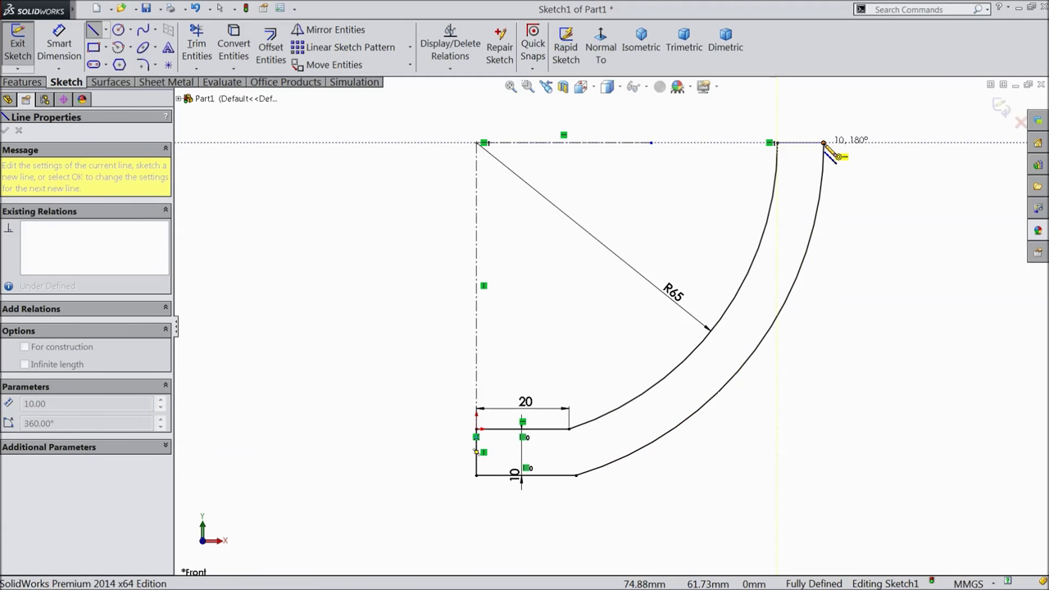
left_click(823, 142)
right_click(849, 111)
left_click(852, 145)
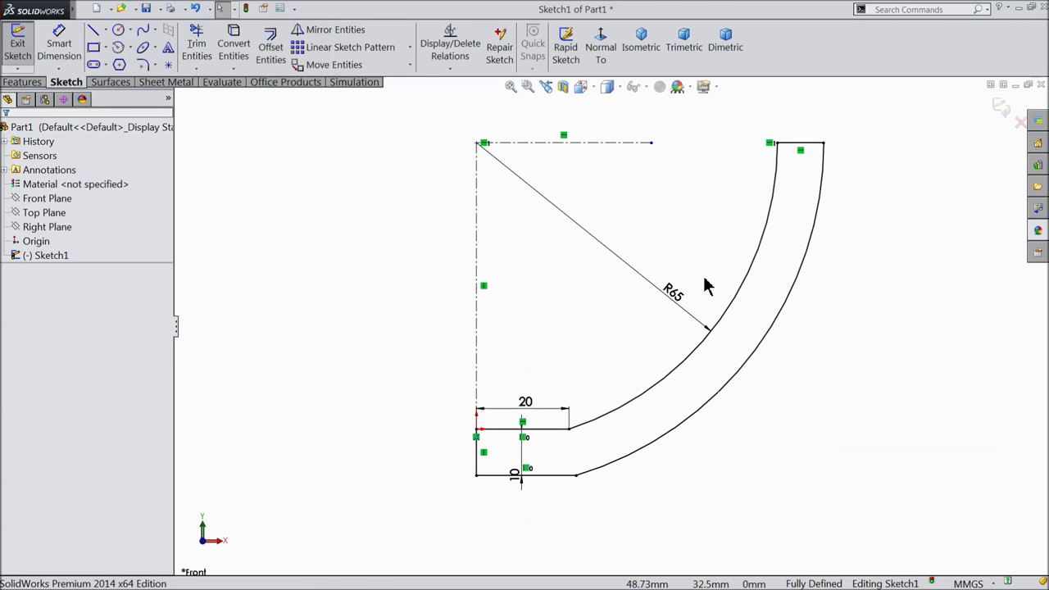
scroll(613, 386, "up", 2)
scroll(604, 402, "down", 2)
scroll(596, 393, "up", 1)
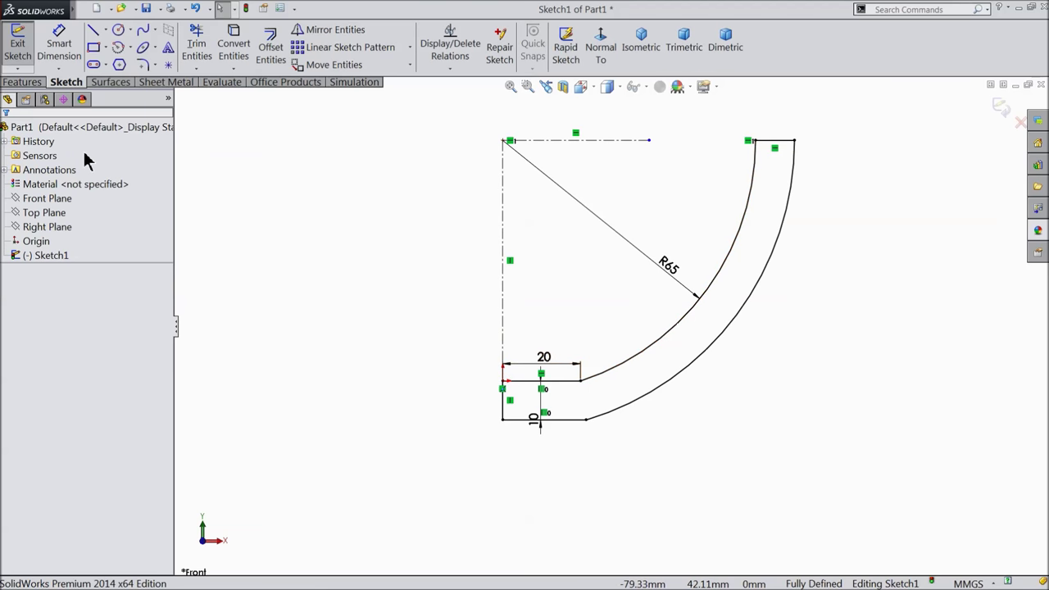
left_click(20, 83)
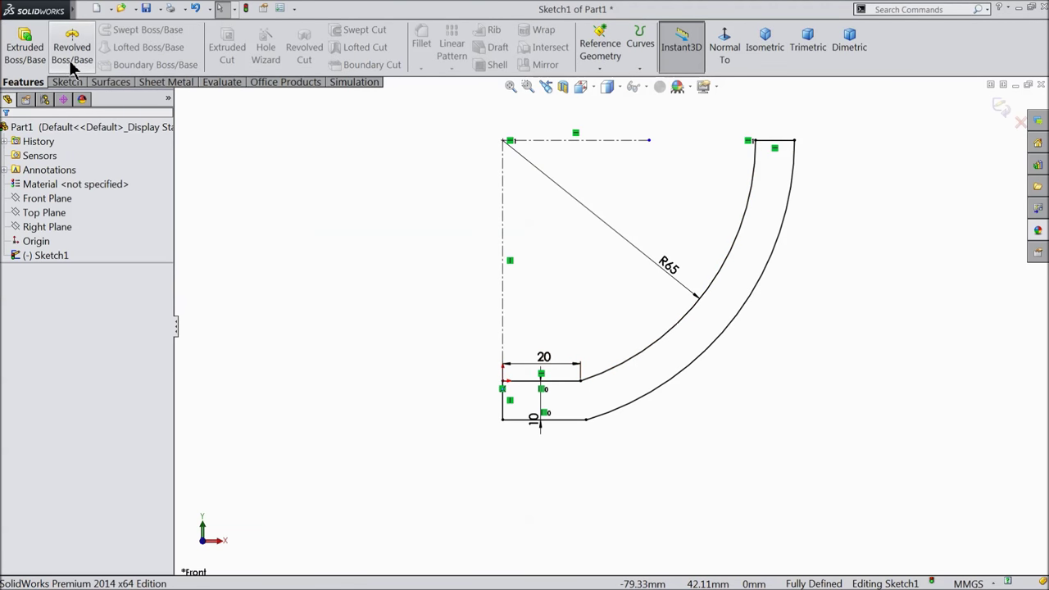
Revolve the profile 360° about the short vertical line into a hemispherical bowl.
left_click(71, 64)
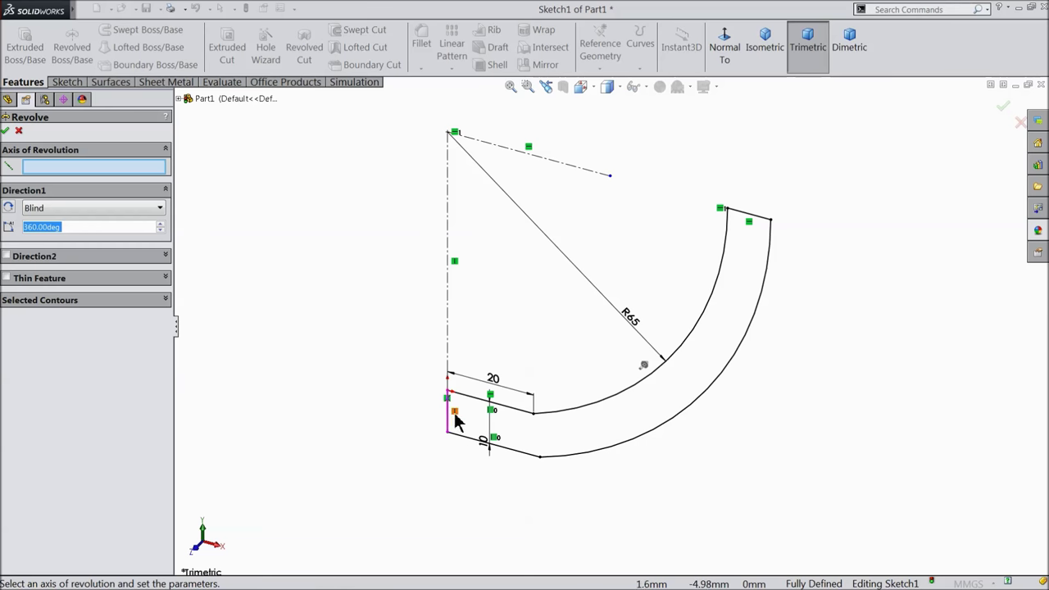
left_click(449, 418)
scroll(434, 337, "up", 3)
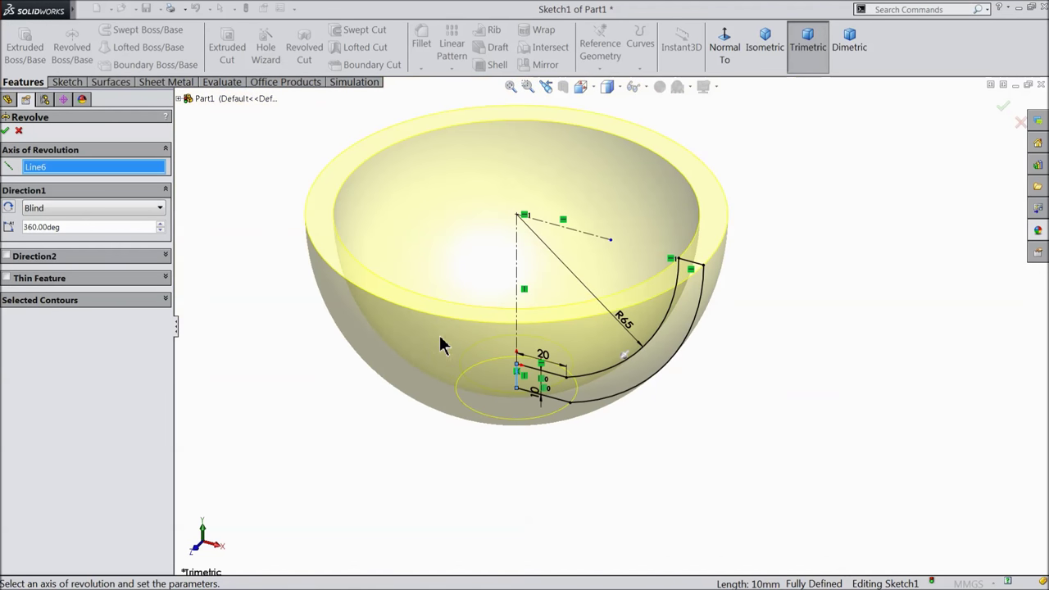
scroll(402, 232, "down", 1)
scroll(421, 220, "up", 1)
scroll(449, 191, "down", 1)
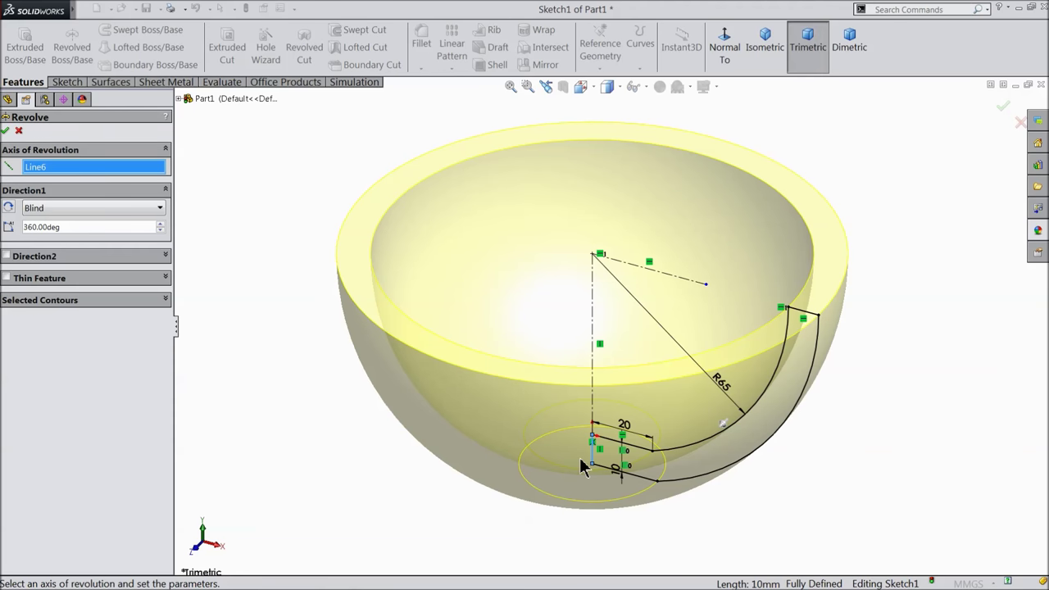
left_click(6, 131)
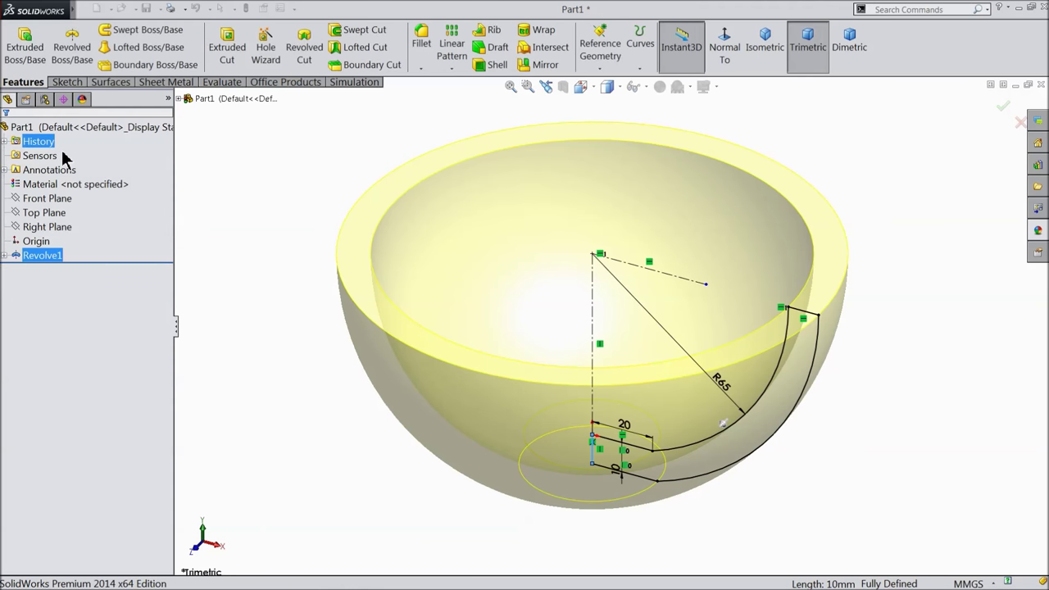
middle_click_drag(336, 281, 311, 300)
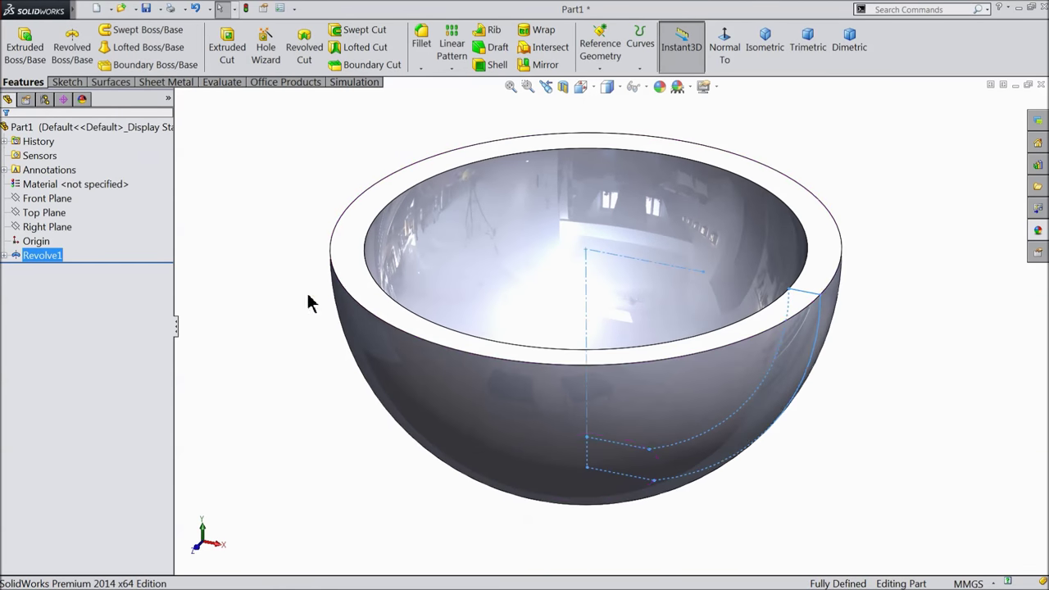
left_click(66, 128)
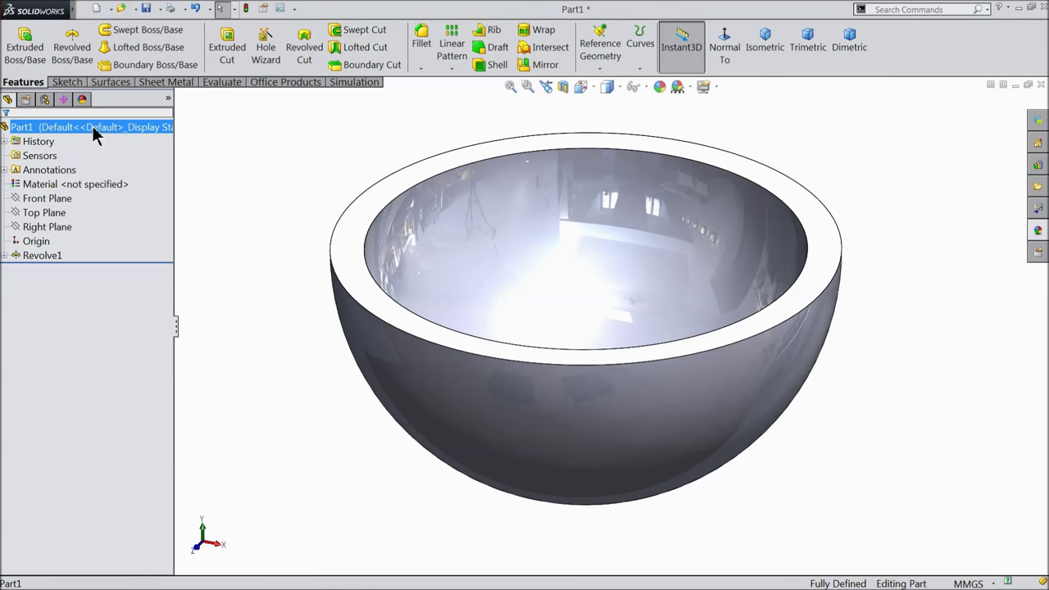
Give the whole part a magenta appearance (RGB 255, 0, 255).
left_click(660, 87)
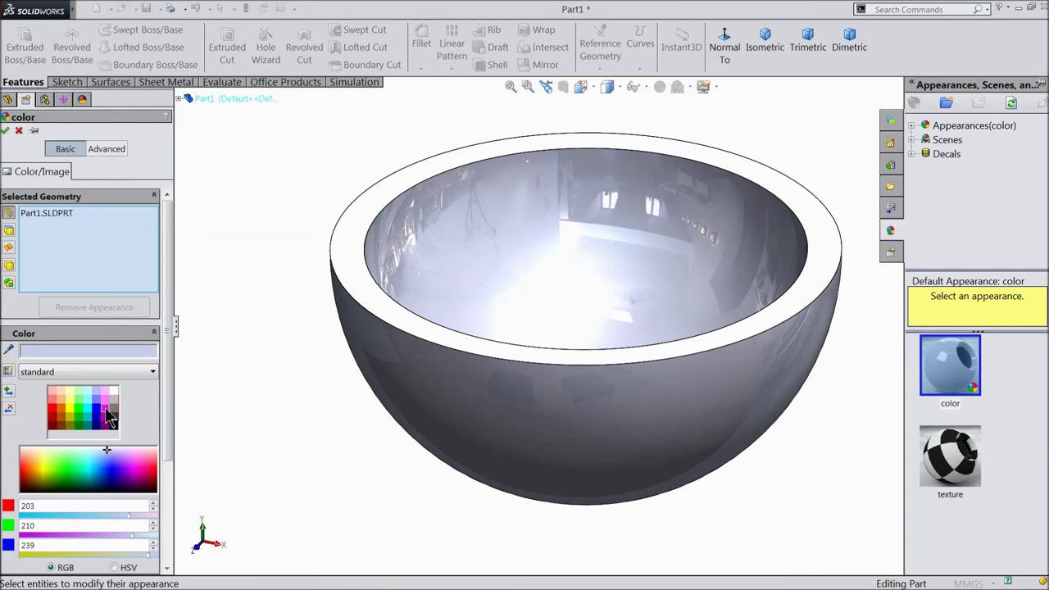
left_click(106, 409)
middle_click_drag(254, 347, 264, 340)
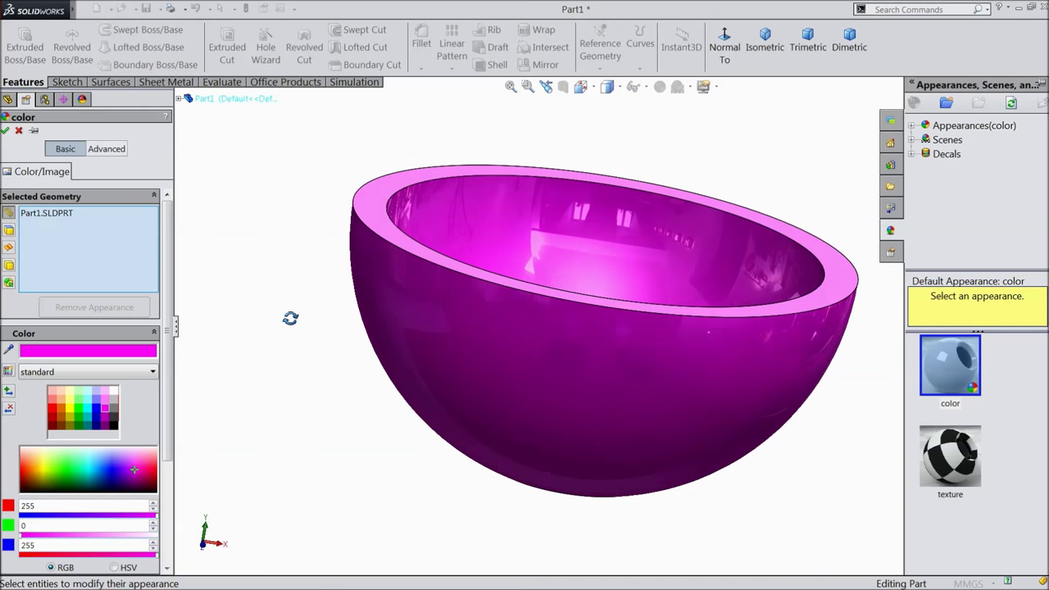
left_click(7, 131)
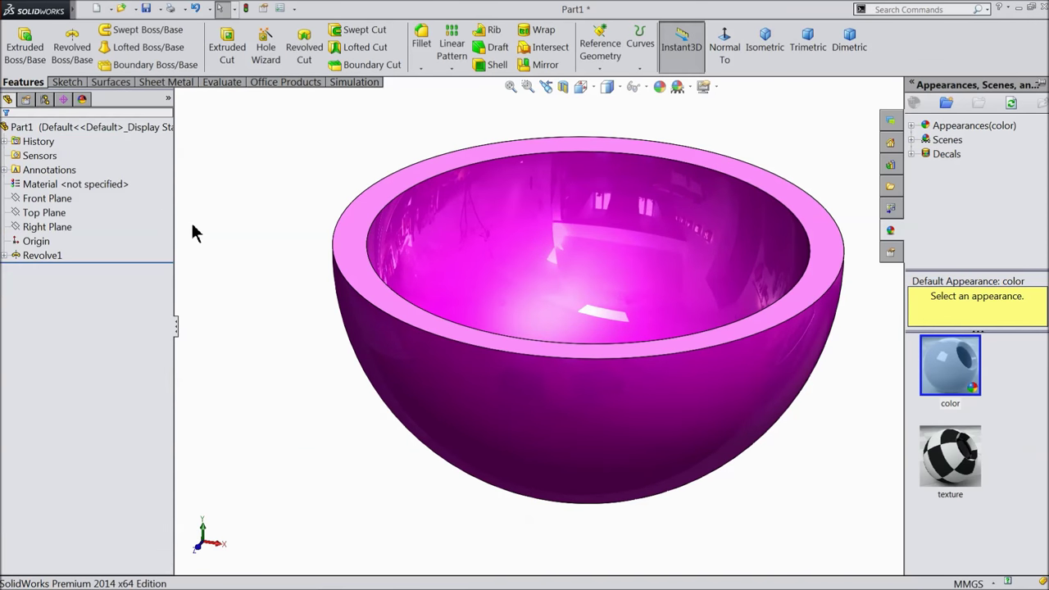
Start a new sketch on the Front Plane.
mouse_move(644, 307)
middle_mouse_down()
mouse_move(634, 187)
mouse_move(627, 300)
mouse_move(627, 286)
mouse_move(638, 288)
middle_mouse_up()
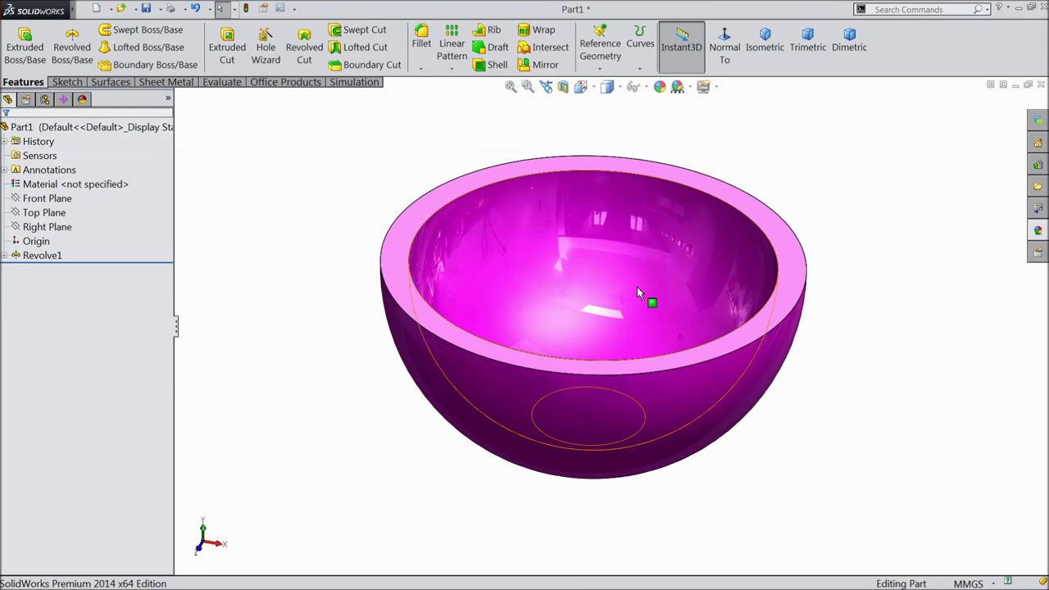
left_click(37, 199)
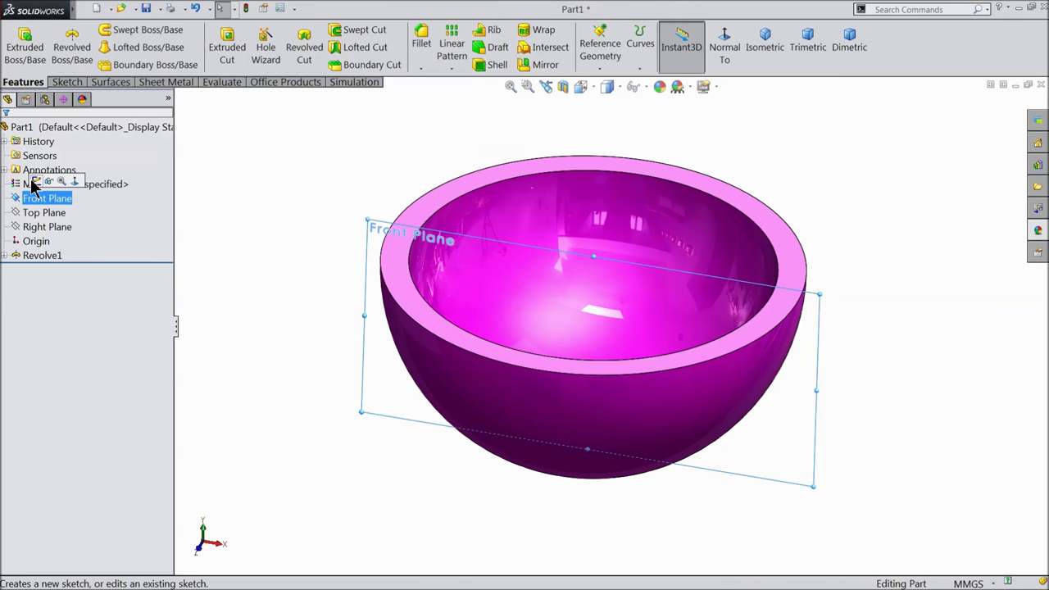
left_click(36, 181)
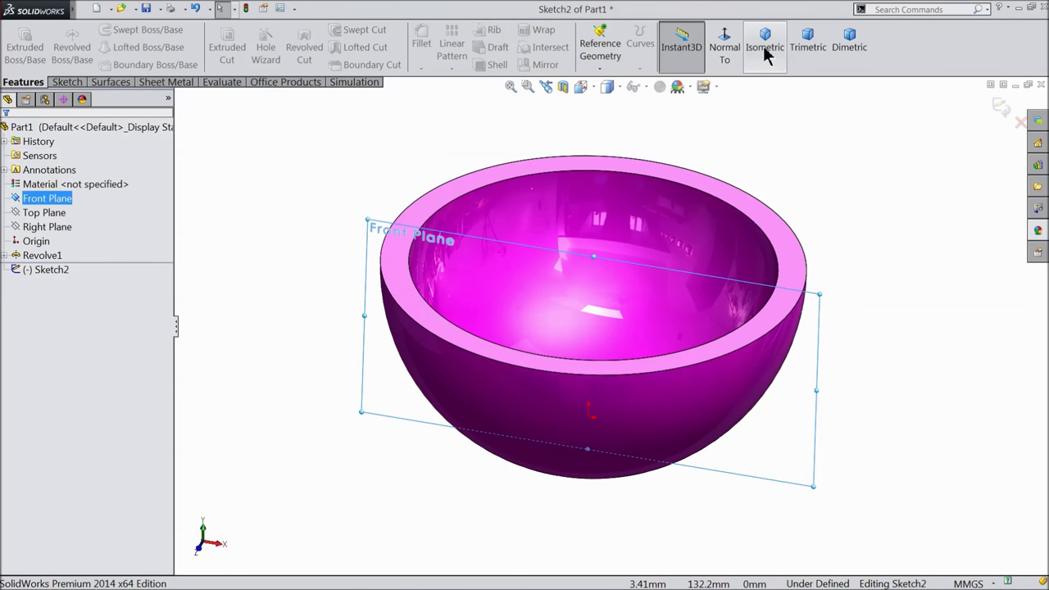
Viewing normal to the plane, draw a circle centred on the midpoint of the bowl's rim.
left_click(724, 50)
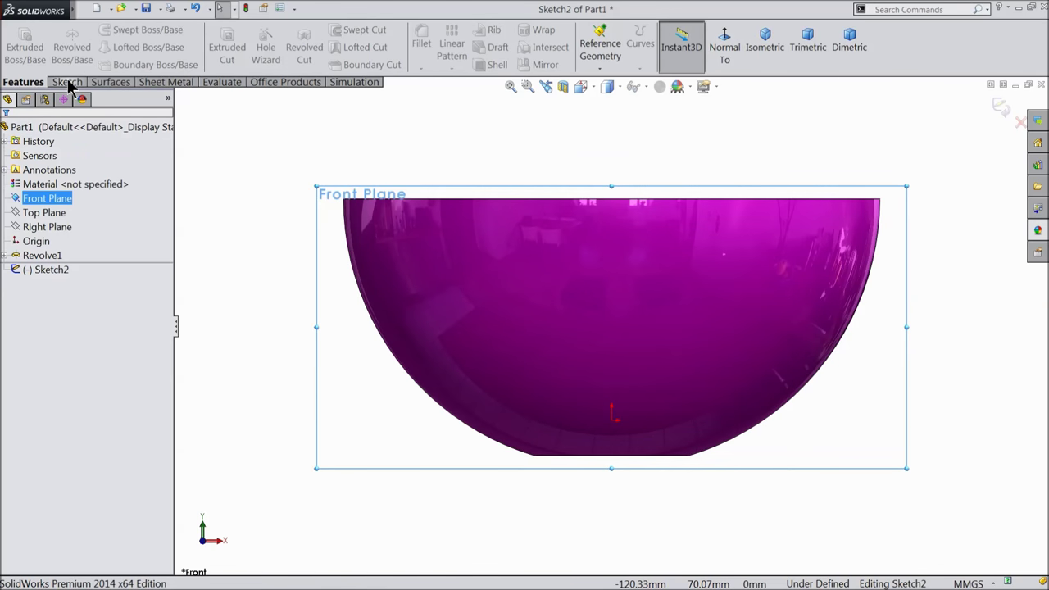
left_click(69, 85)
left_click(119, 32)
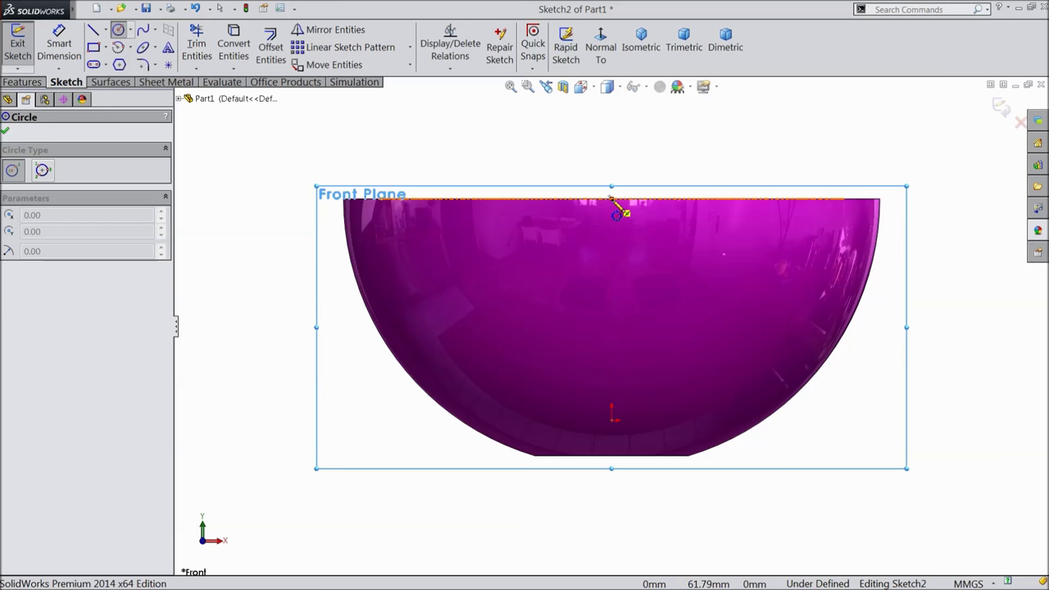
left_click(611, 198)
left_click(522, 99)
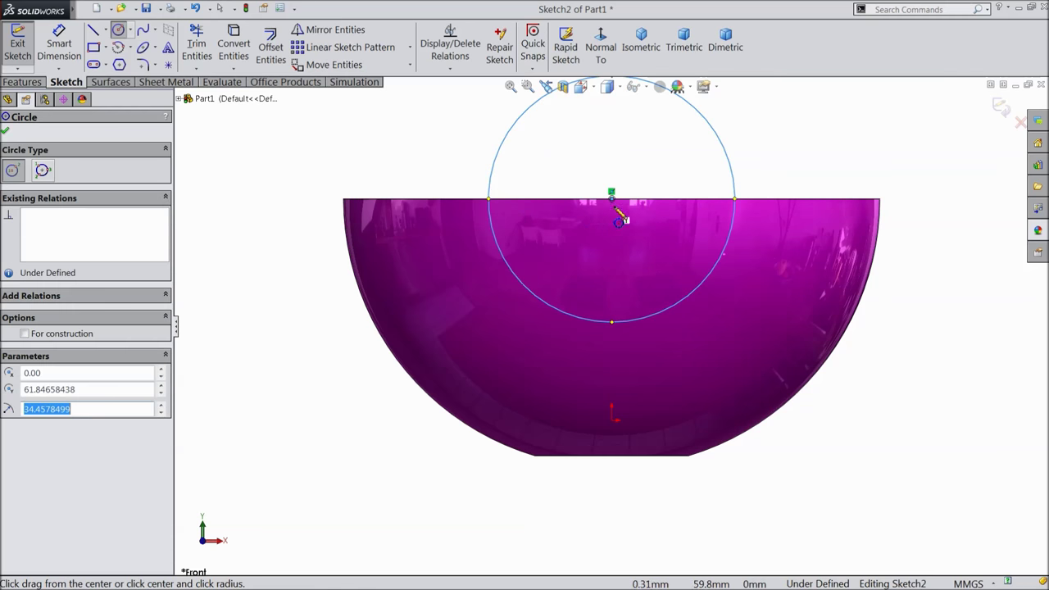
scroll(606, 209, "down", 2)
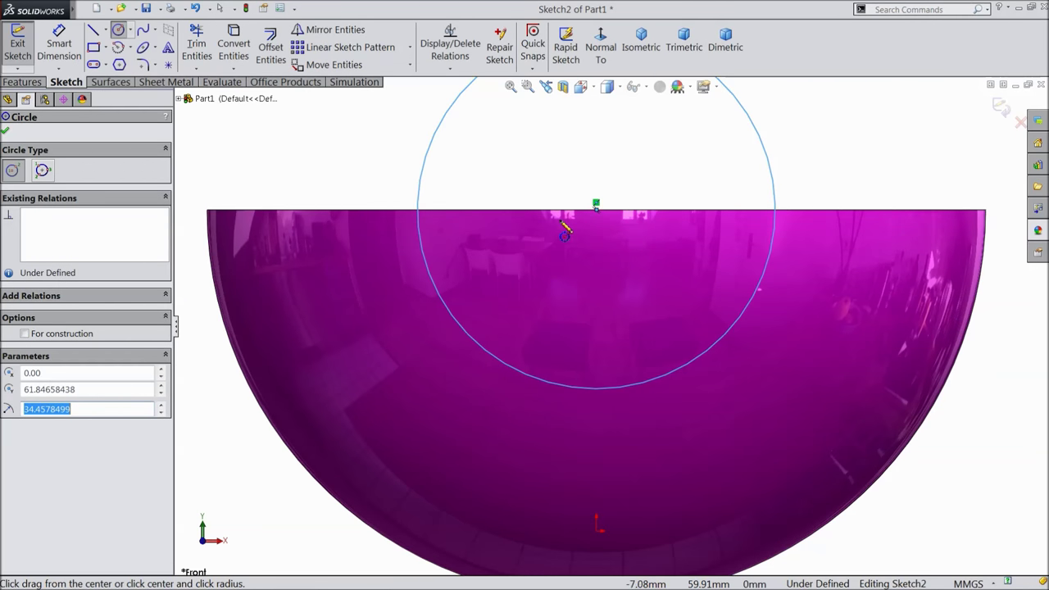
scroll(565, 232, "up", 2)
Dimension the circle to a 70.20 mm diameter.
left_click(59, 45)
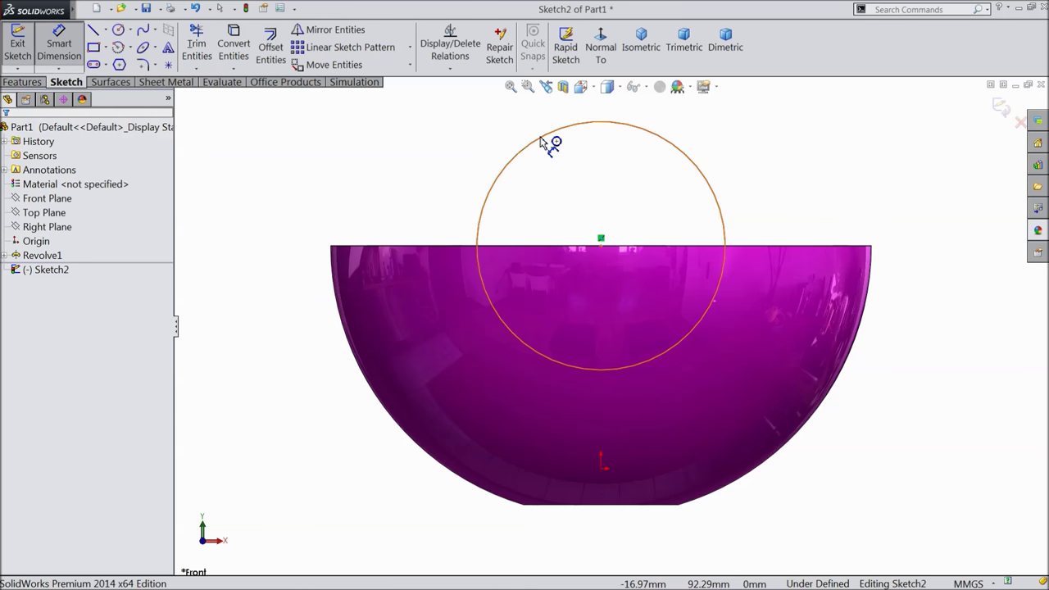
left_click(541, 144)
left_click(296, 239)
type("70.2")
left_click(236, 221)
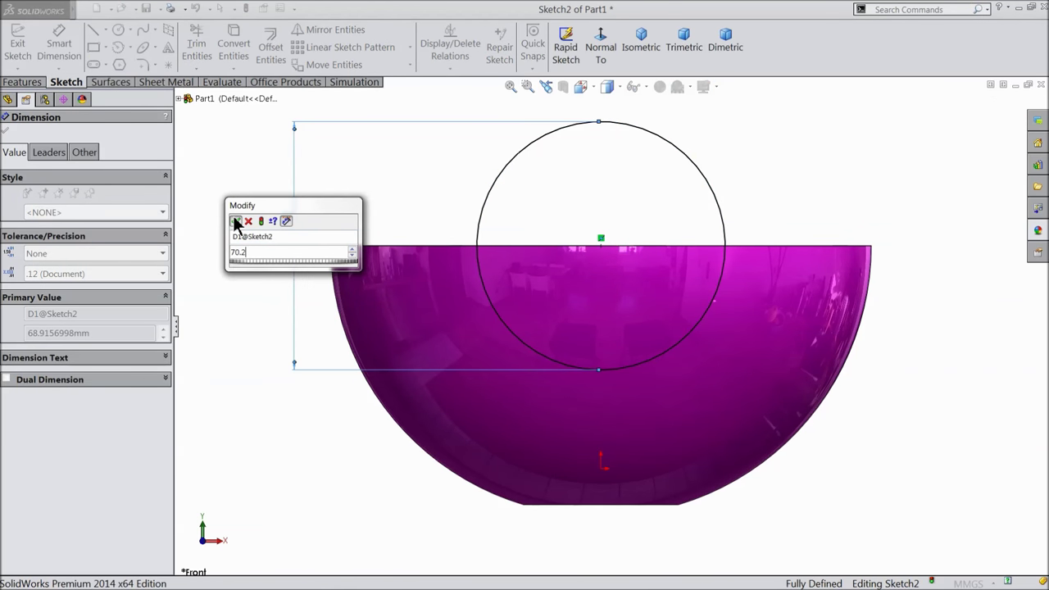
left_click(5, 131)
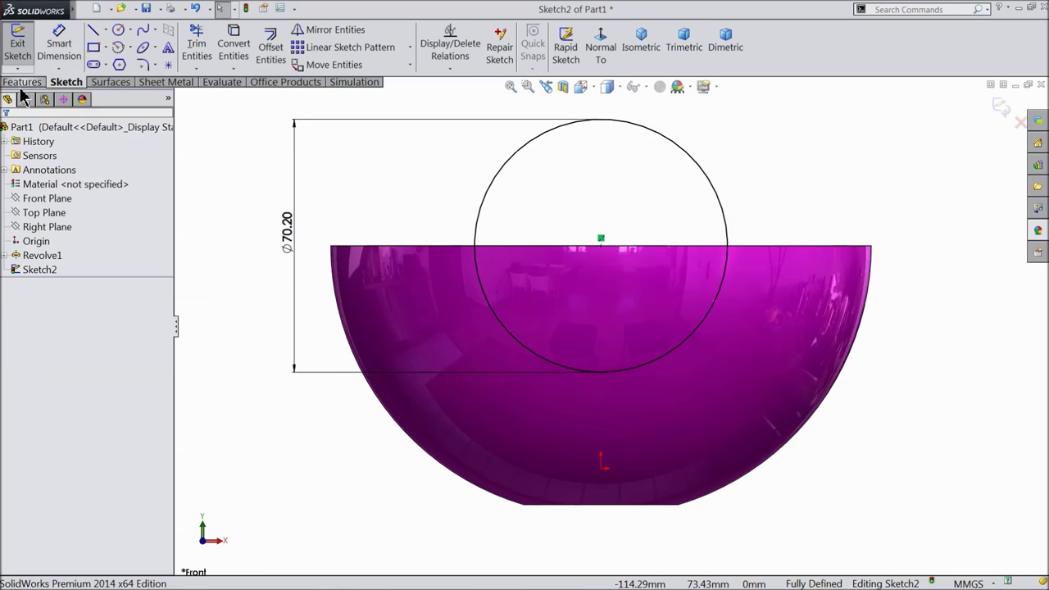
left_click(22, 82)
Extrude-cut the Ø70.20 circle in the reversed direction, Up To Next, notching the rim.
left_click(226, 47)
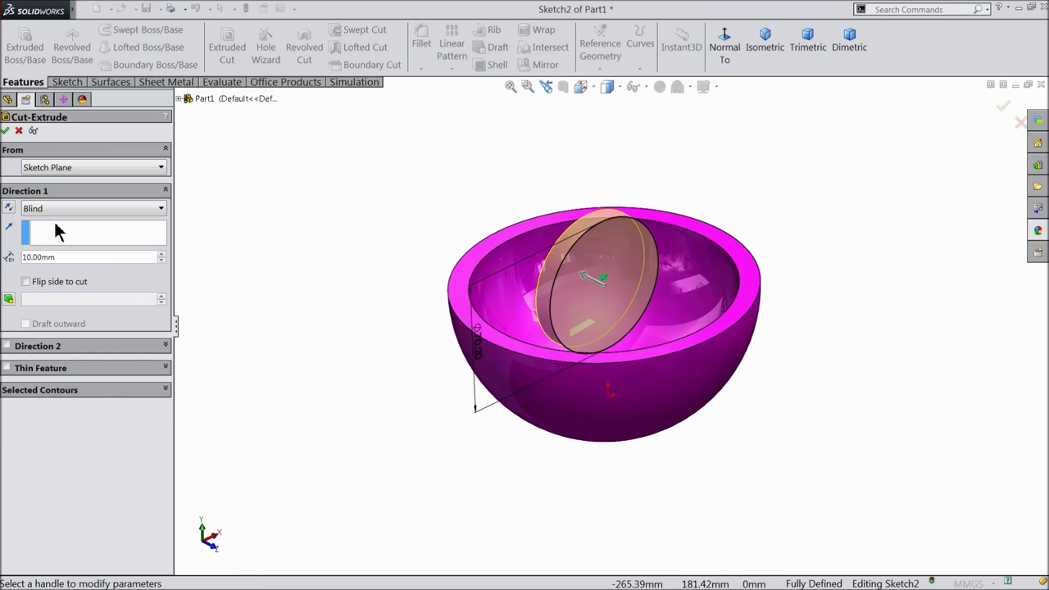
left_click(10, 209)
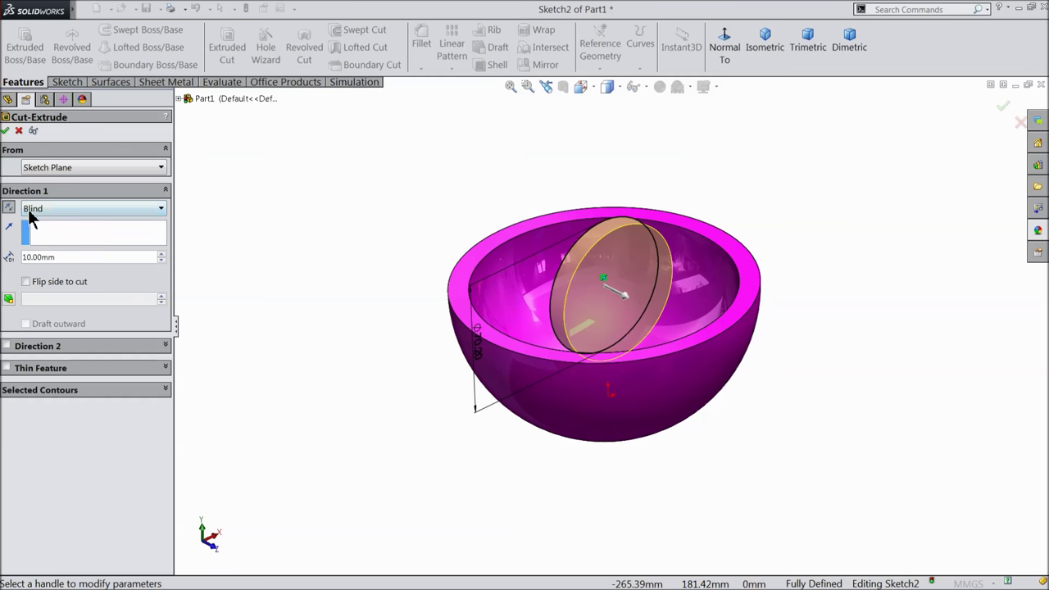
left_click(29, 209)
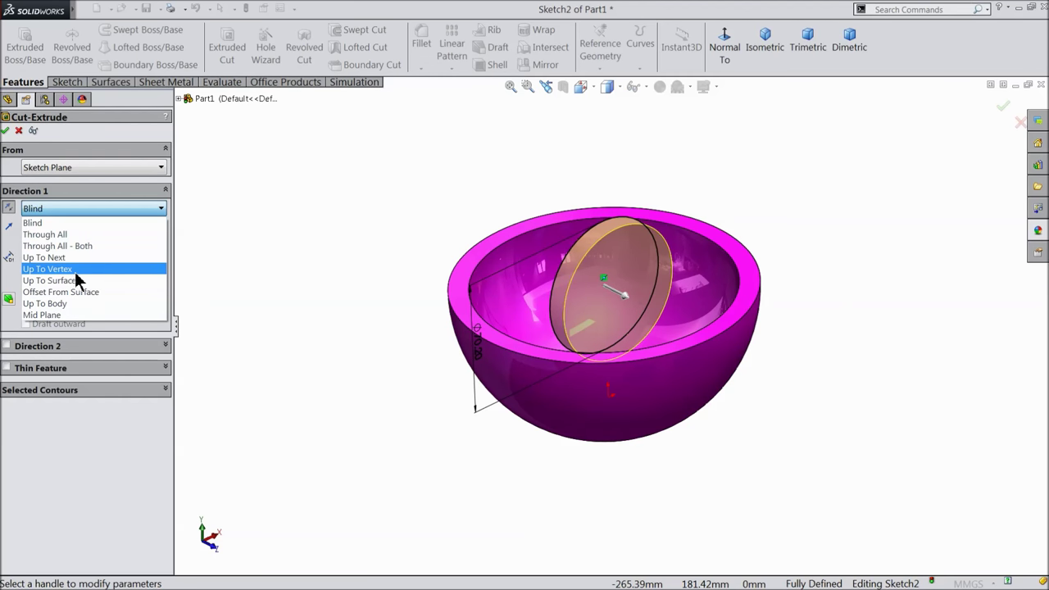
left_click(71, 259)
mouse_move(319, 349)
middle_mouse_down()
mouse_move(330, 344)
mouse_move(321, 366)
middle_mouse_up()
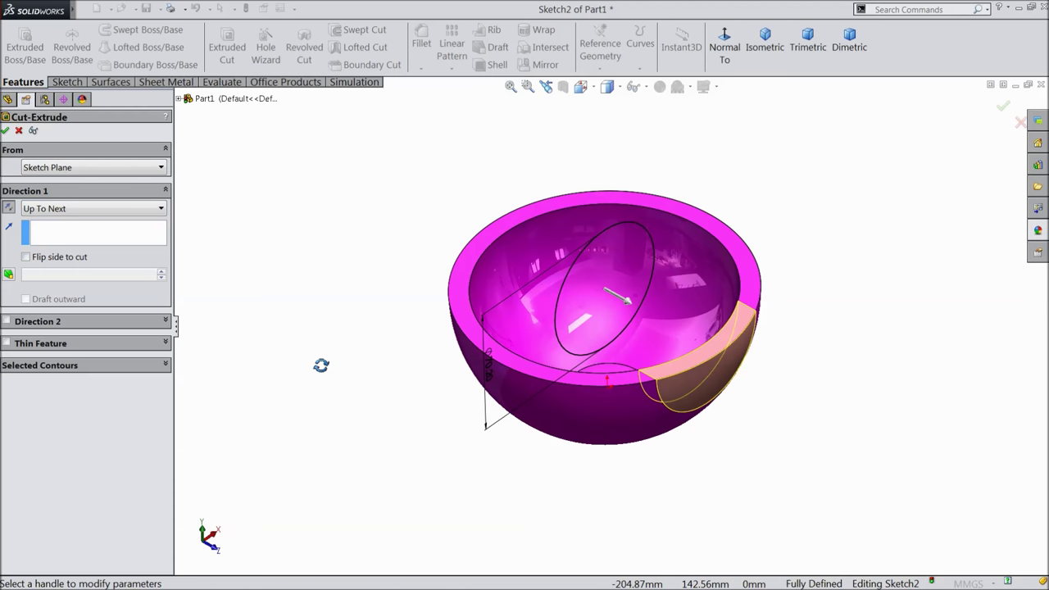
scroll(690, 402, "down", 2)
scroll(631, 358, "down", 2)
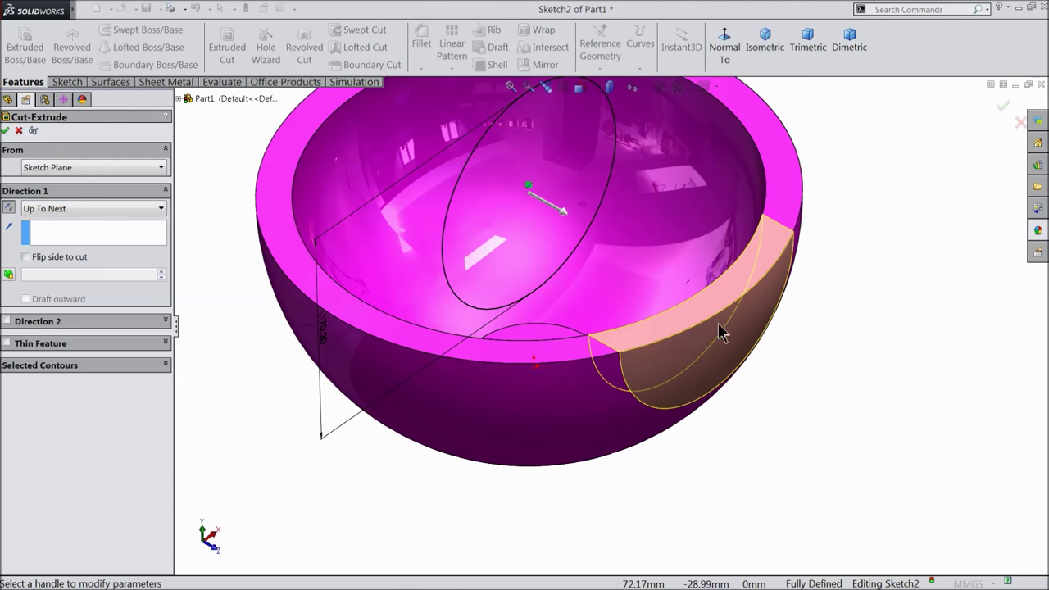
left_click(6, 131)
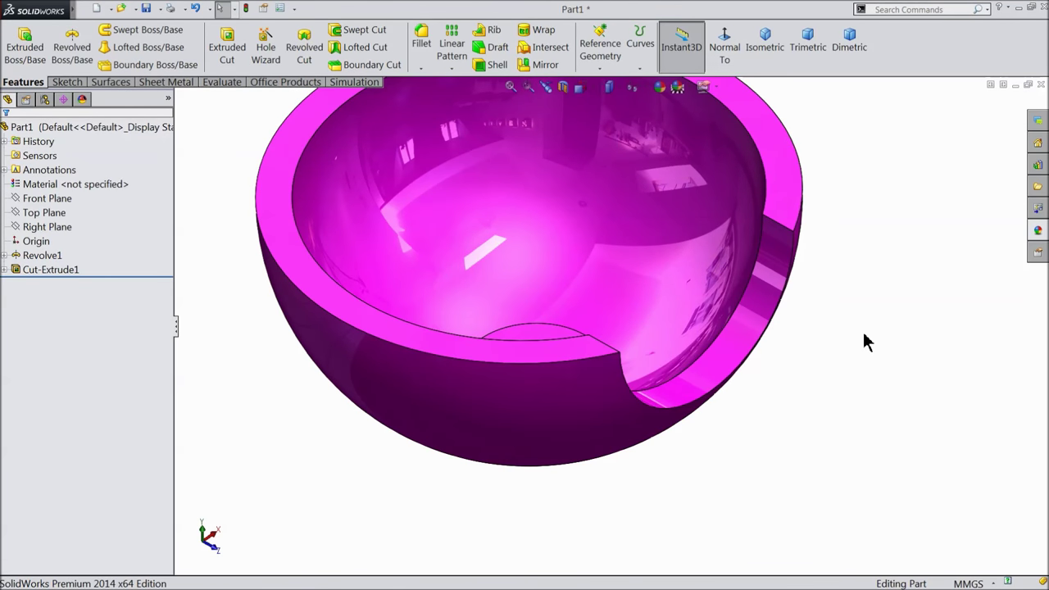
mouse_move(864, 339)
middle_mouse_down()
mouse_move(822, 271)
mouse_move(830, 299)
mouse_move(871, 330)
middle_mouse_up()
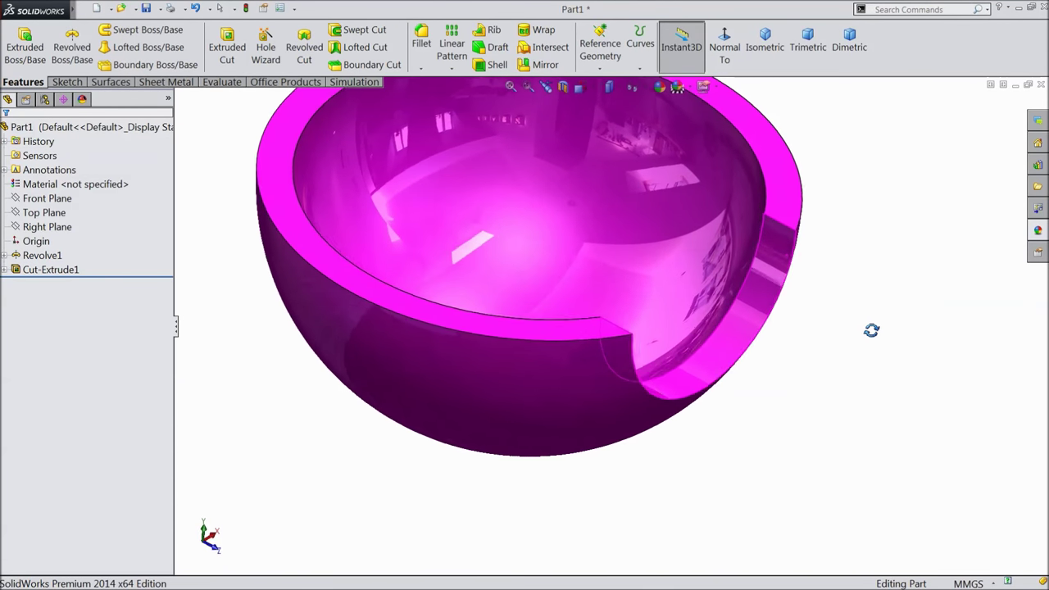
scroll(866, 332, "up", 2)
Sketch on the bowl's flat bottom face and convert its edge into a circle.
mouse_move(740, 355)
middle_mouse_down()
mouse_move(703, 427)
mouse_move(695, 188)
mouse_move(630, 300)
middle_mouse_up()
scroll(566, 344, "down", 3)
scroll(512, 354, "down", 2)
left_click(512, 354)
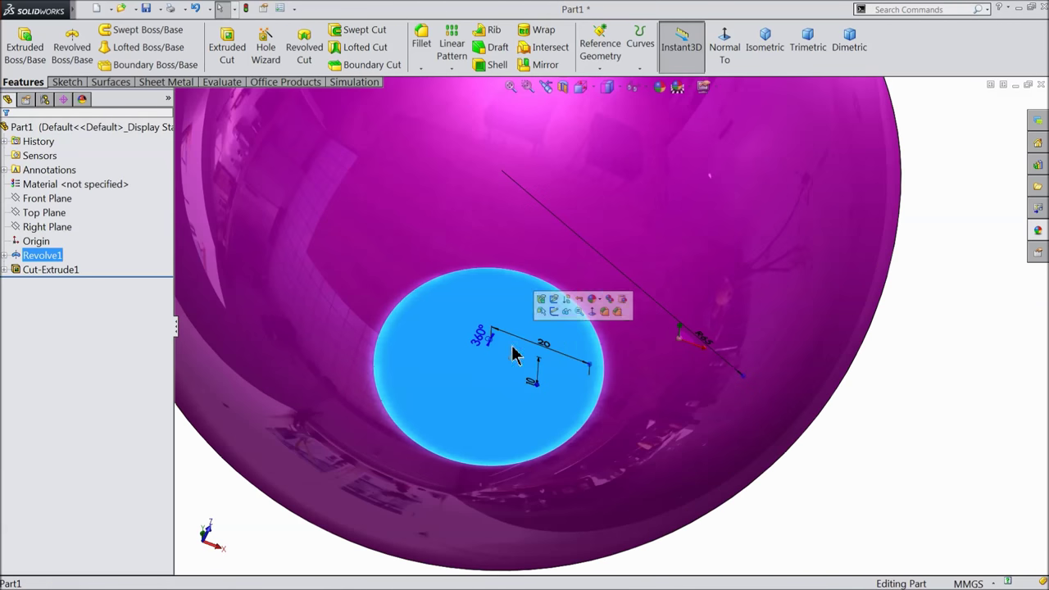
left_click(557, 313)
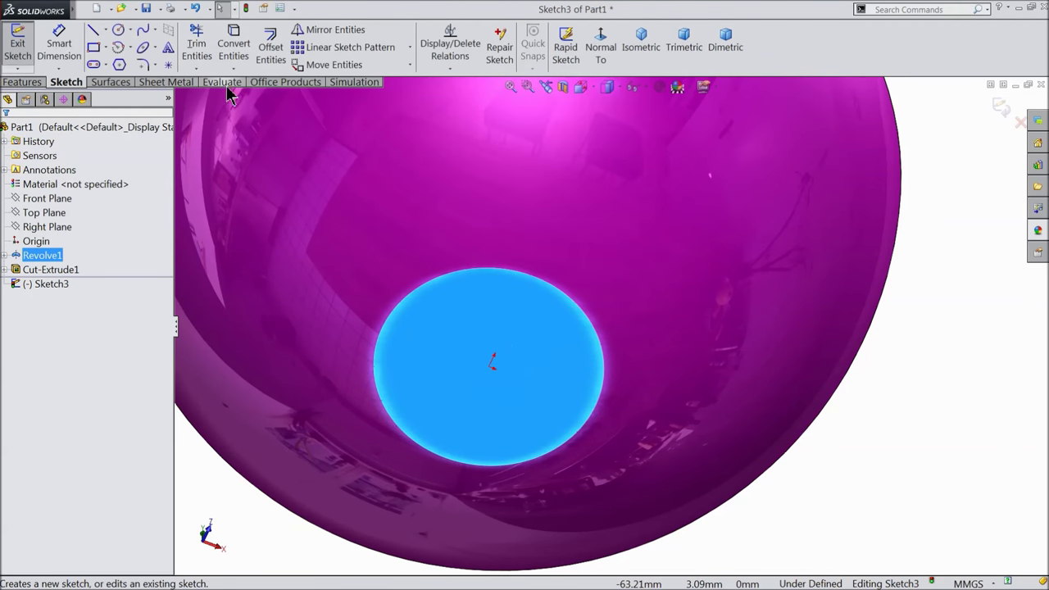
left_click(240, 54)
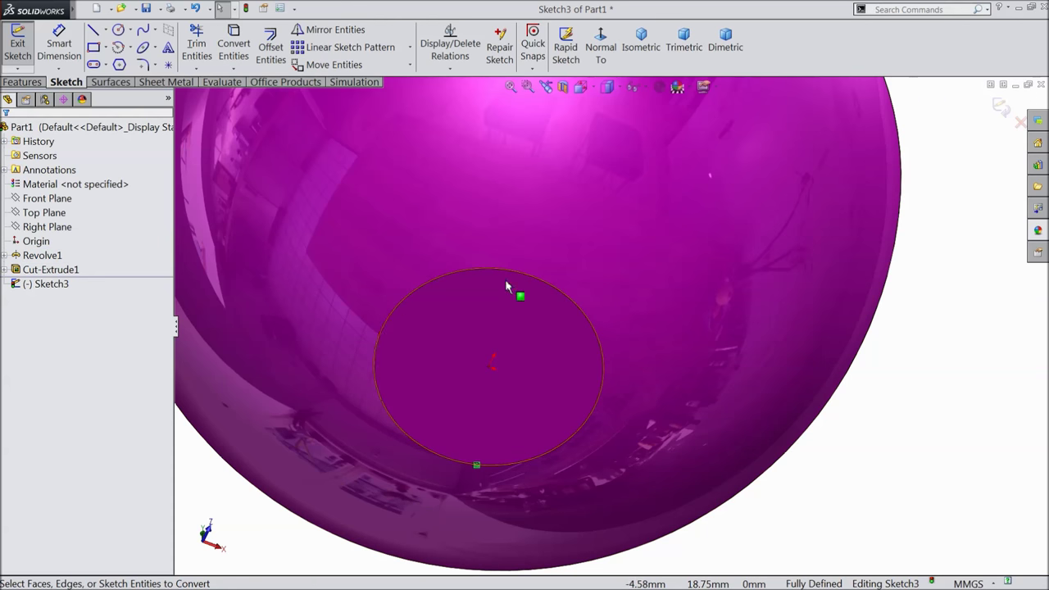
Extrude the converted circle 10 mm Blind into a round boss.
left_click(22, 82)
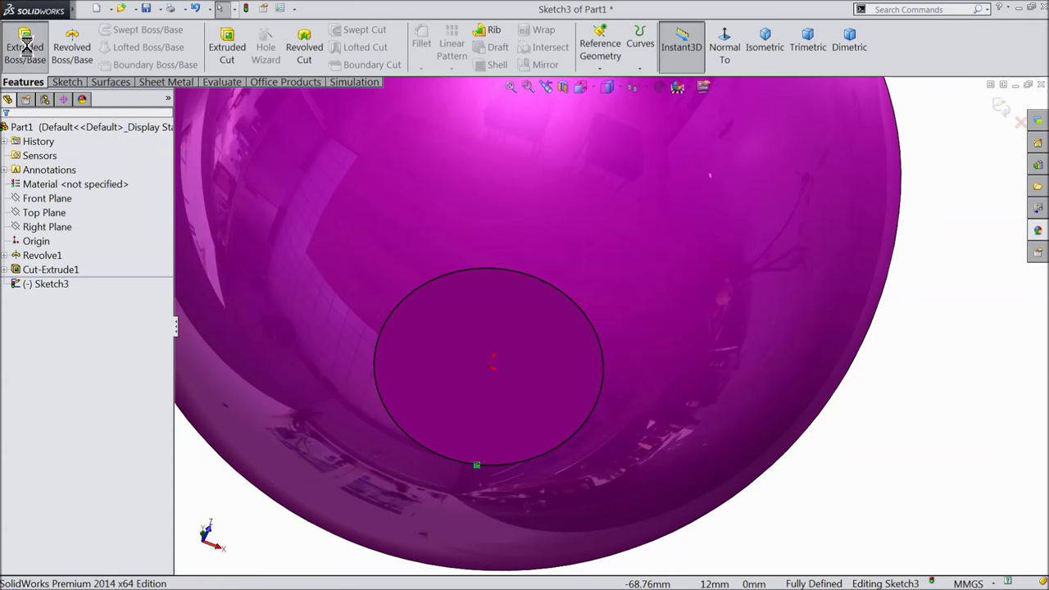
left_click(24, 47)
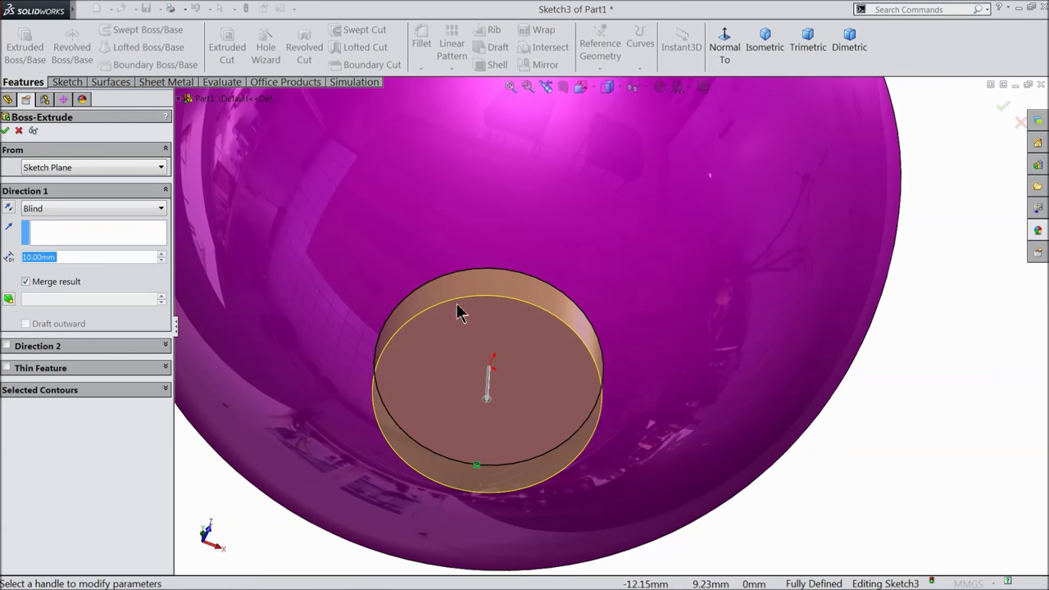
scroll(592, 271, "up", 3)
middle_click_drag(593, 271, 540, 379)
scroll(504, 370, "down", 3)
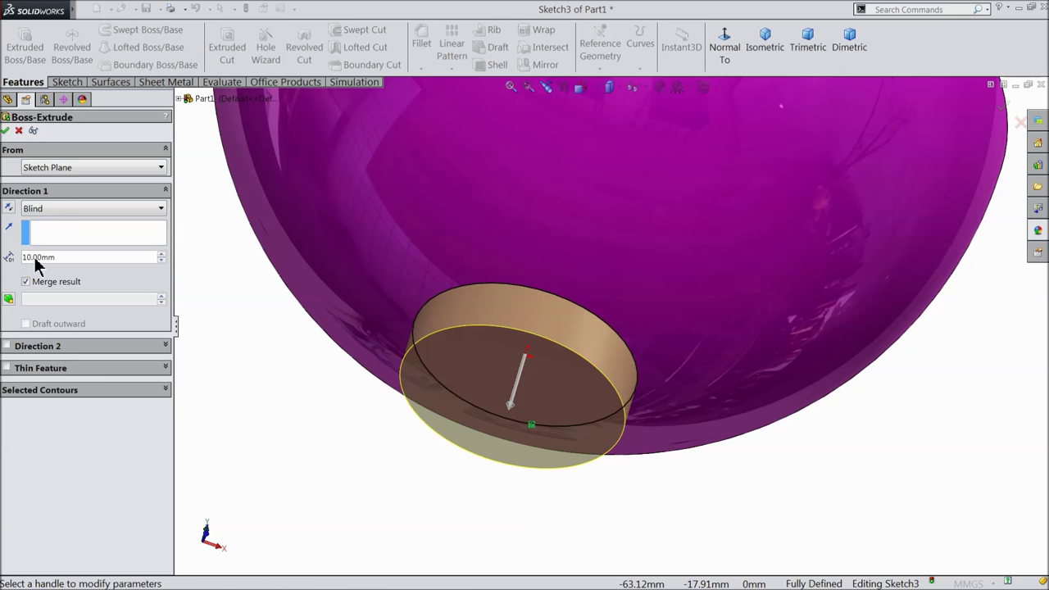
left_click(7, 131)
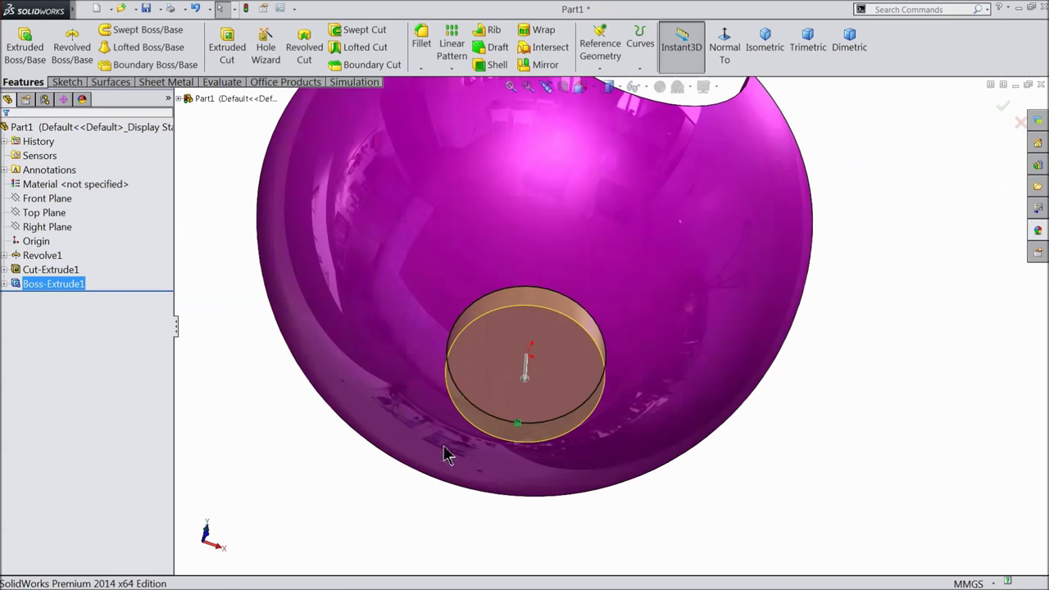
mouse_move(309, 425)
middle_mouse_down()
mouse_move(328, 368)
mouse_move(421, 377)
mouse_move(709, 309)
mouse_move(564, 346)
middle_mouse_up()
Sketch a circle centred at the origin on the boss face.
left_click(564, 345)
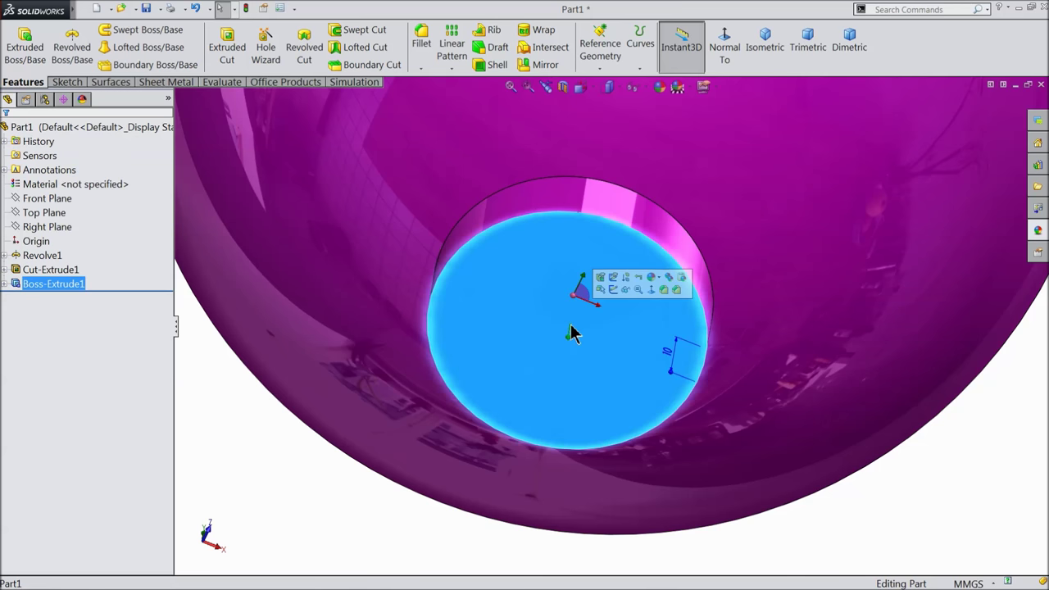
left_click(612, 290)
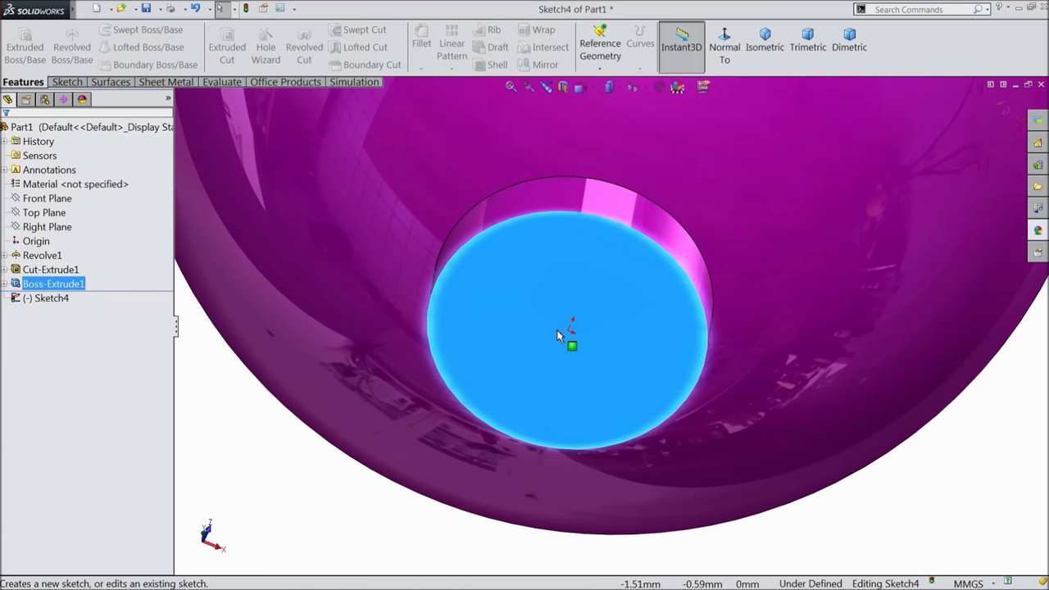
left_click(66, 83)
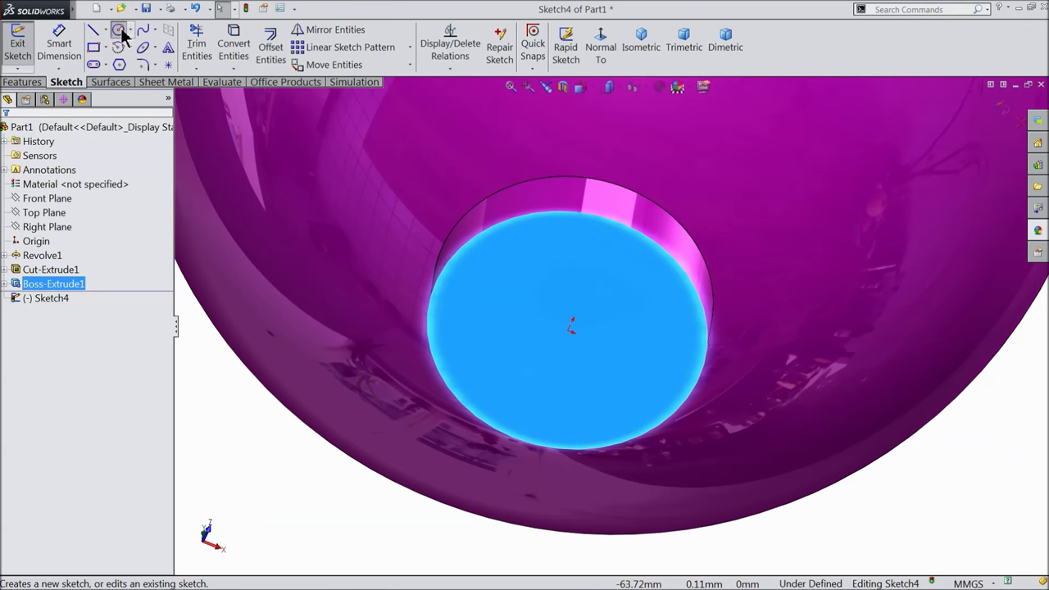
left_click(119, 30)
left_click(569, 330)
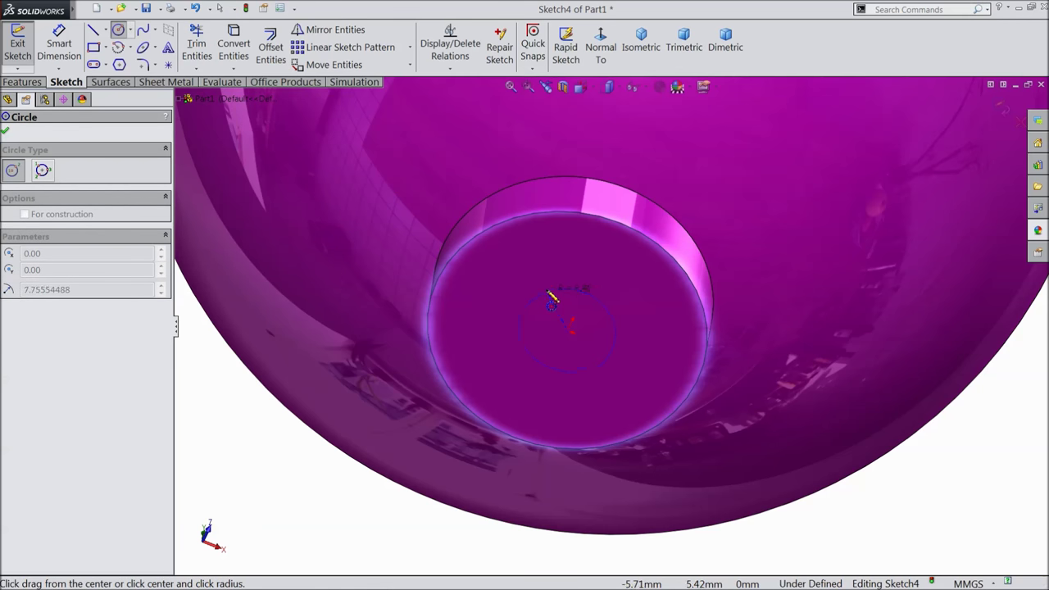
left_click(543, 285)
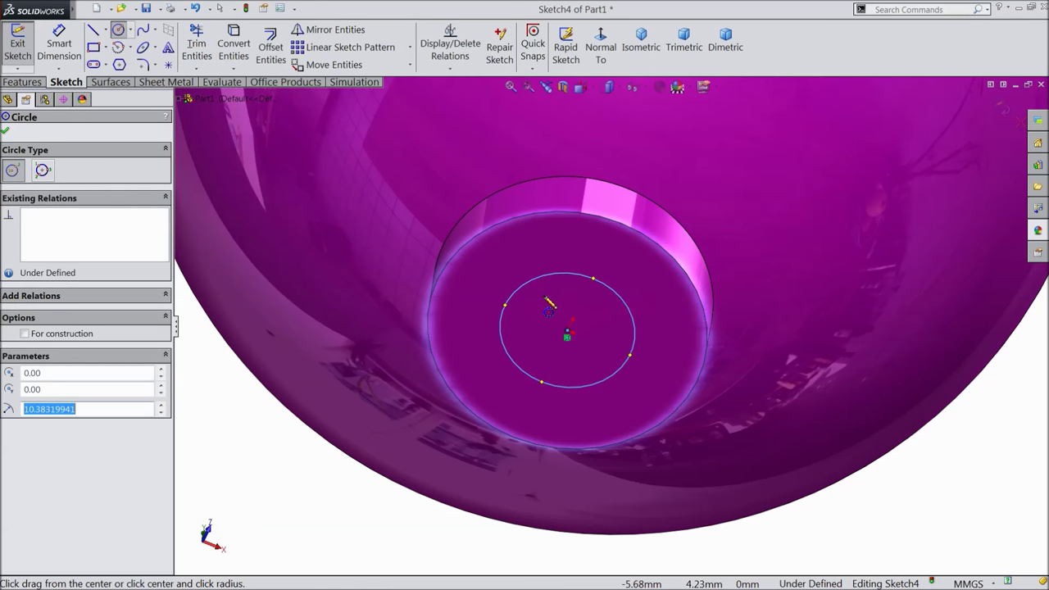
Dimension the circle to a 20 mm diameter.
left_click(59, 45)
left_click(545, 283)
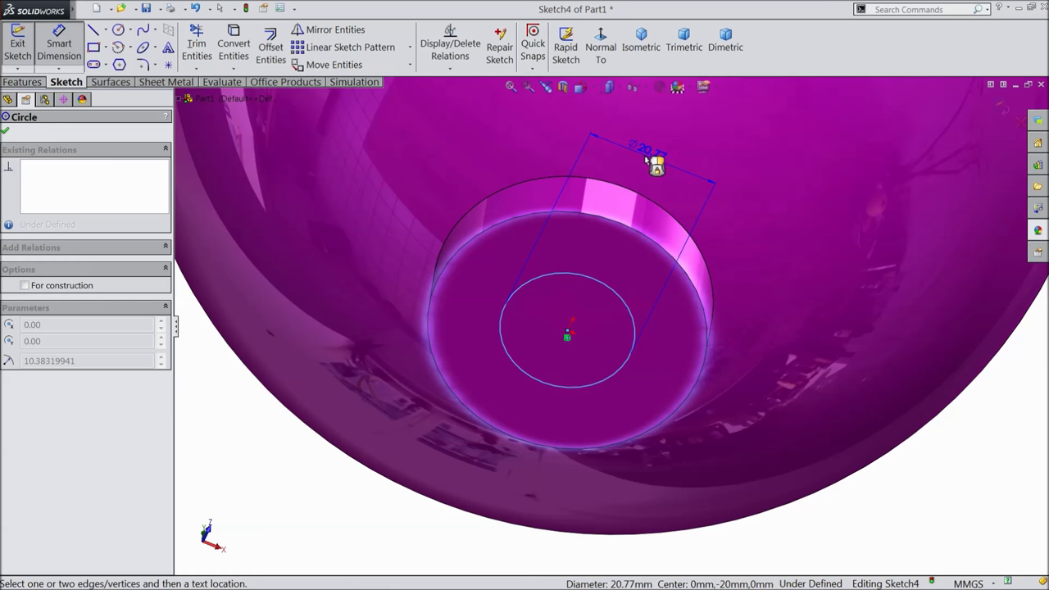
left_click(657, 166)
type("20")
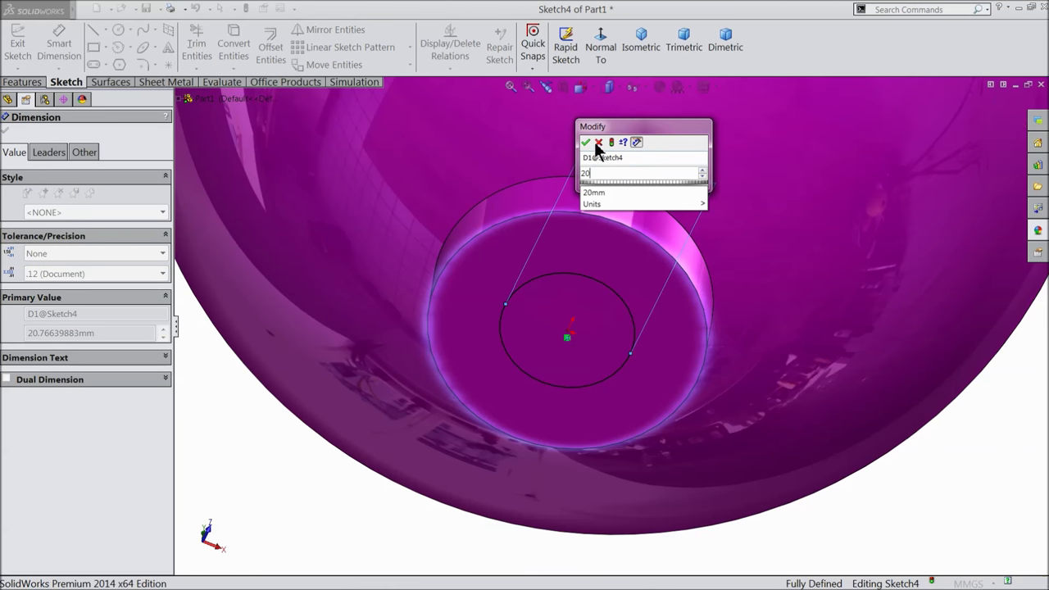
key("Return")
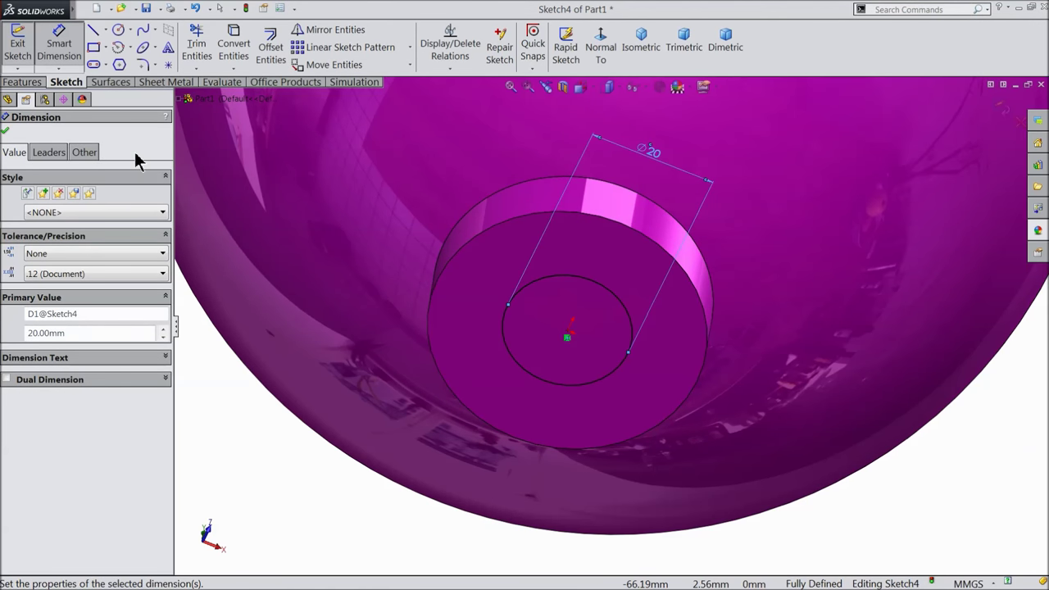
left_click(59, 46)
left_click(9, 103)
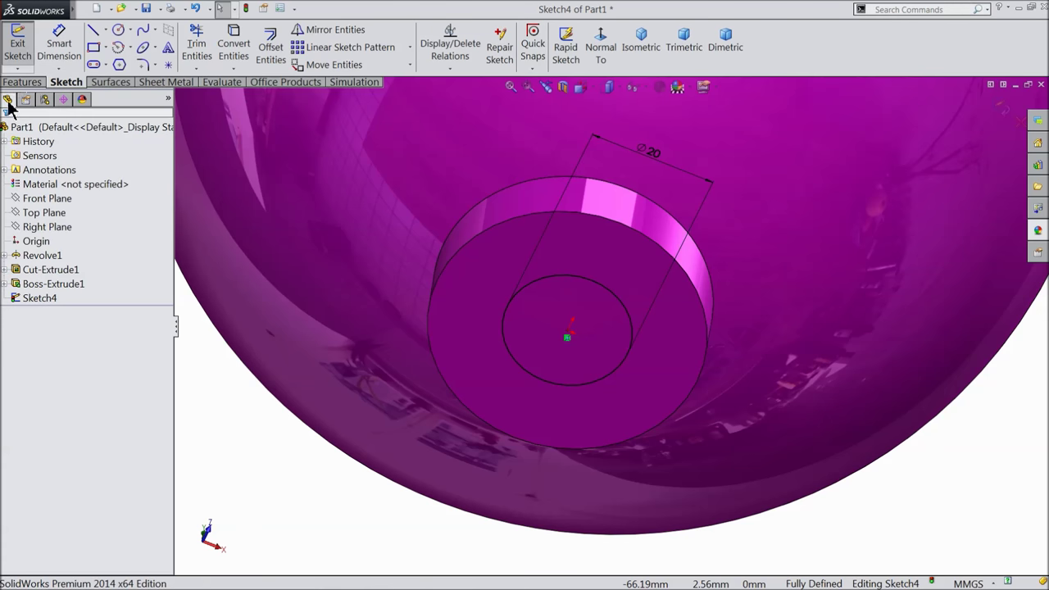
Extrude-cut the 20 mm circle Through All to bore the hole.
left_click(22, 82)
left_click(227, 47)
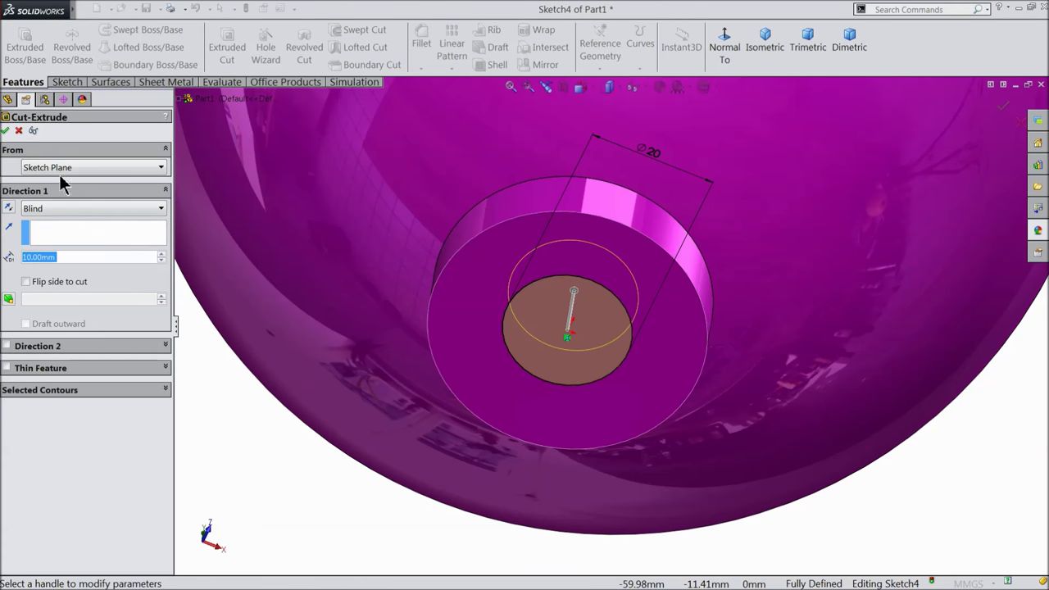
left_click(40, 208)
left_click(45, 235)
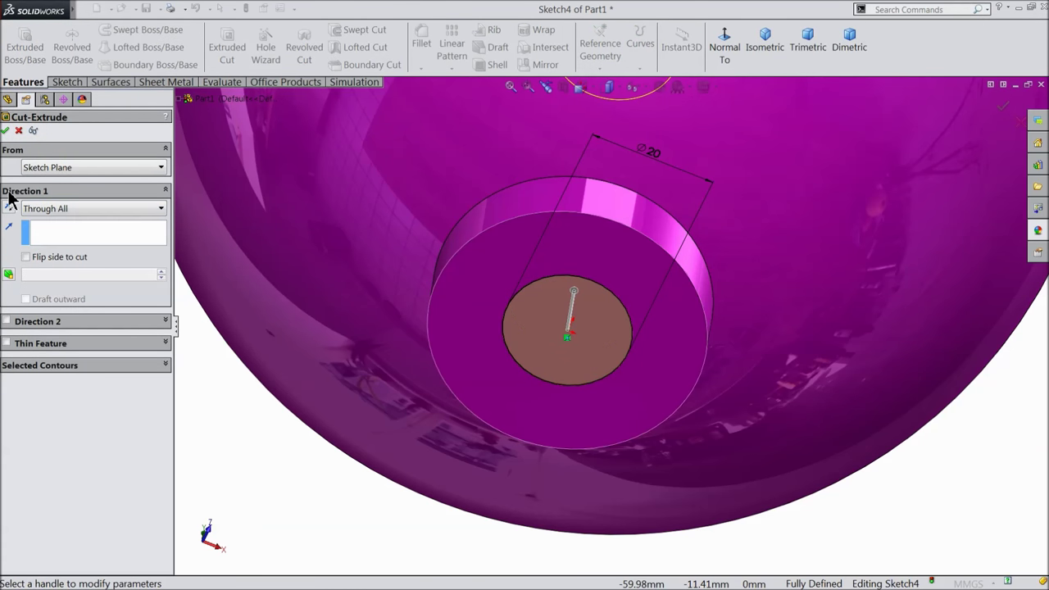
left_click(8, 130)
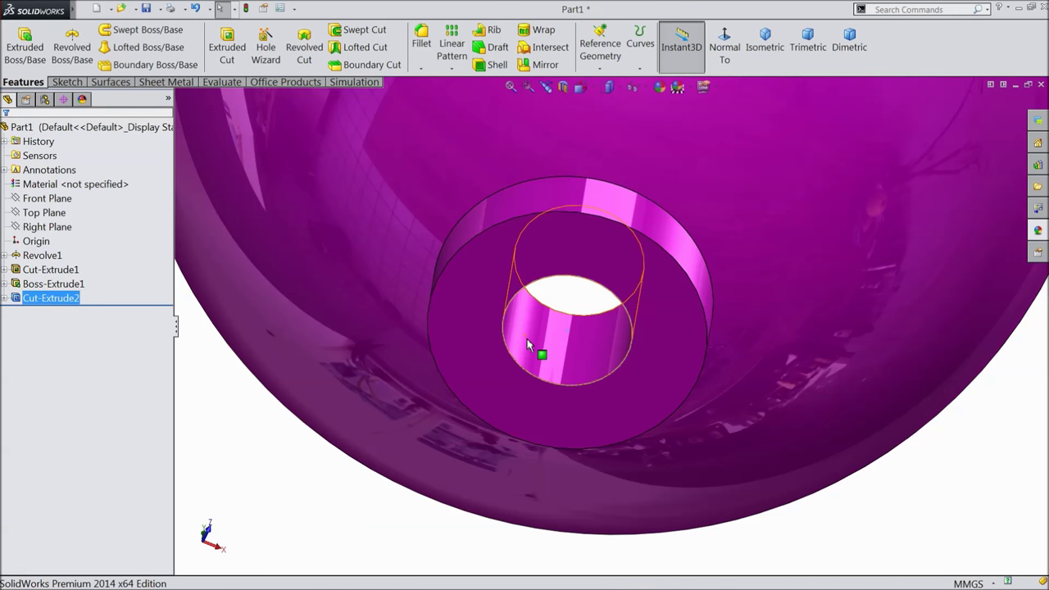
mouse_move(573, 304)
middle_mouse_down()
mouse_move(589, 213)
mouse_move(475, 353)
mouse_move(440, 433)
middle_mouse_up()
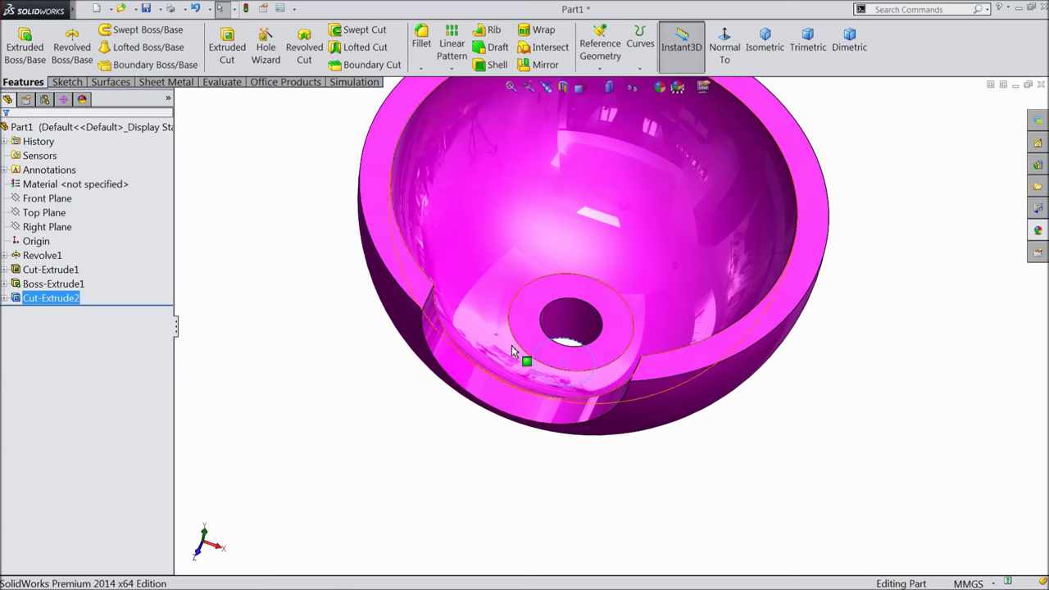
scroll(613, 316, "down", 3)
scroll(613, 316, "up", 3)
left_click(950, 403)
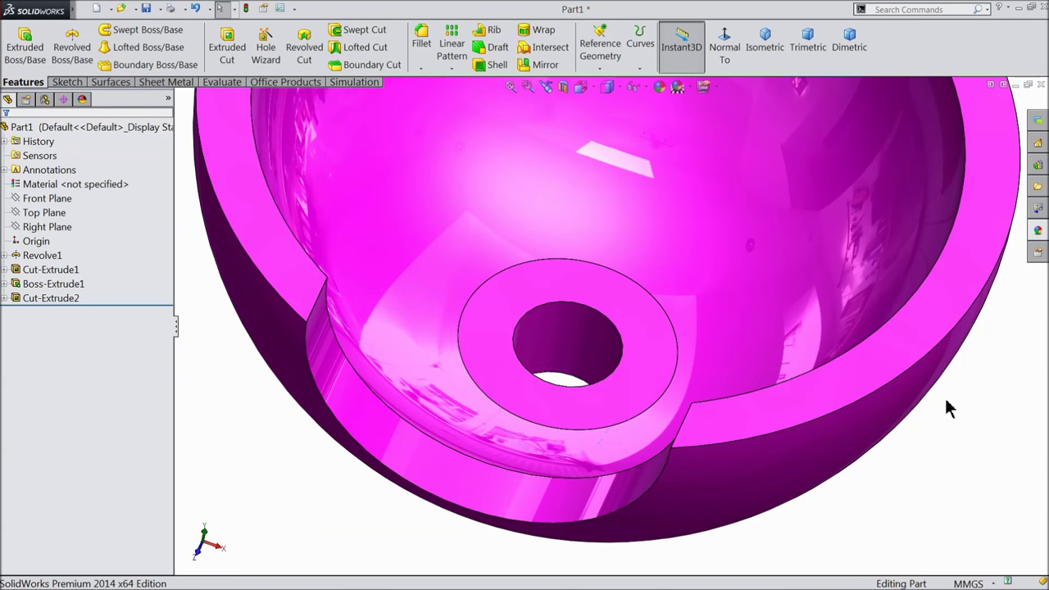
middle_click_drag(950, 403, 816, 381)
scroll(811, 373, "up", 4)
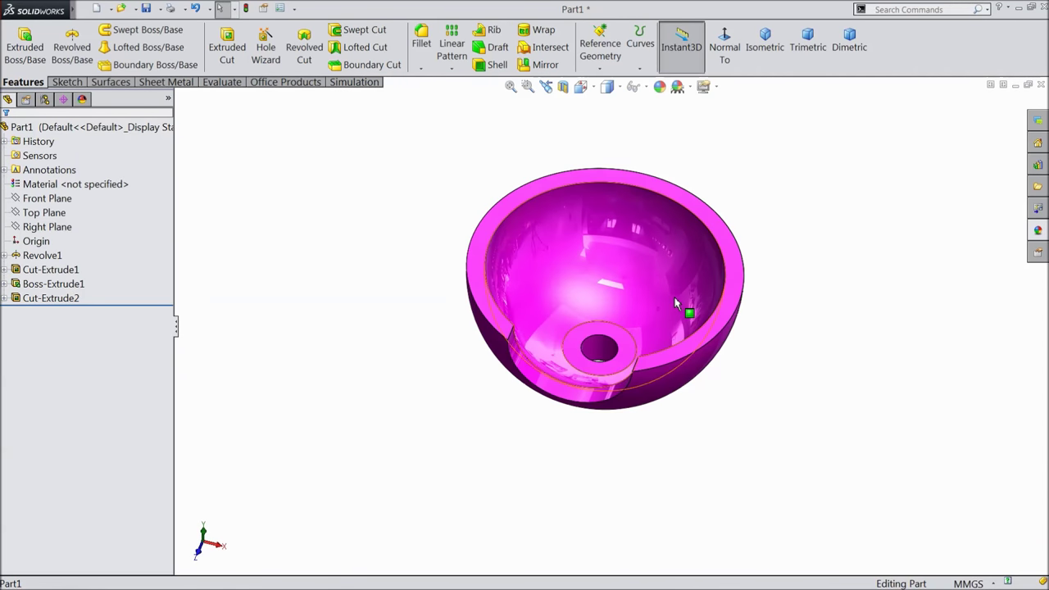
mouse_move(693, 311)
middle_mouse_down()
mouse_move(645, 256)
mouse_move(632, 257)
middle_mouse_up()
scroll(574, 264, "down", 3)
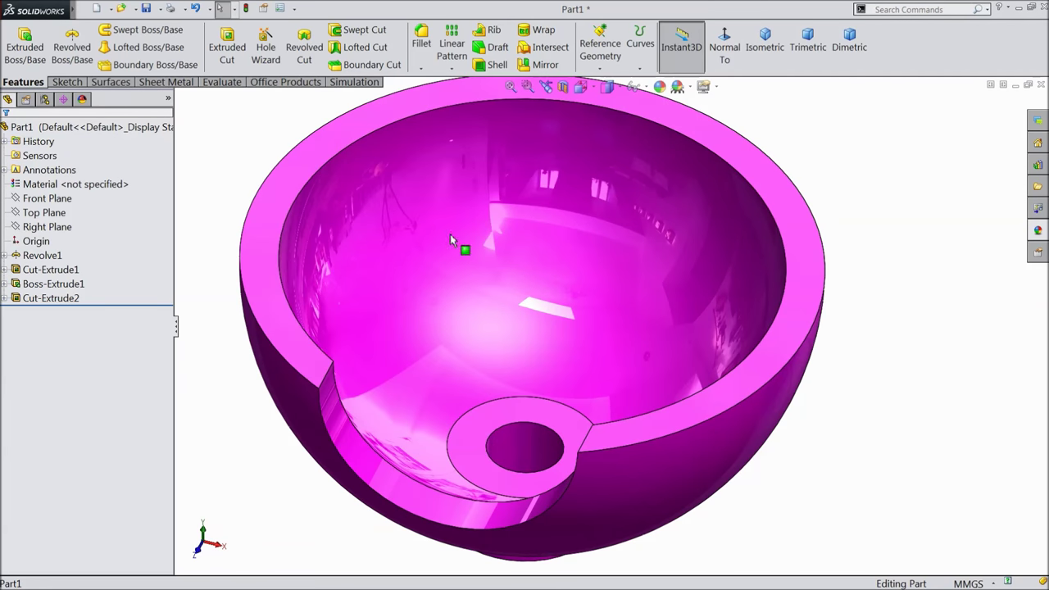
left_click(50, 202)
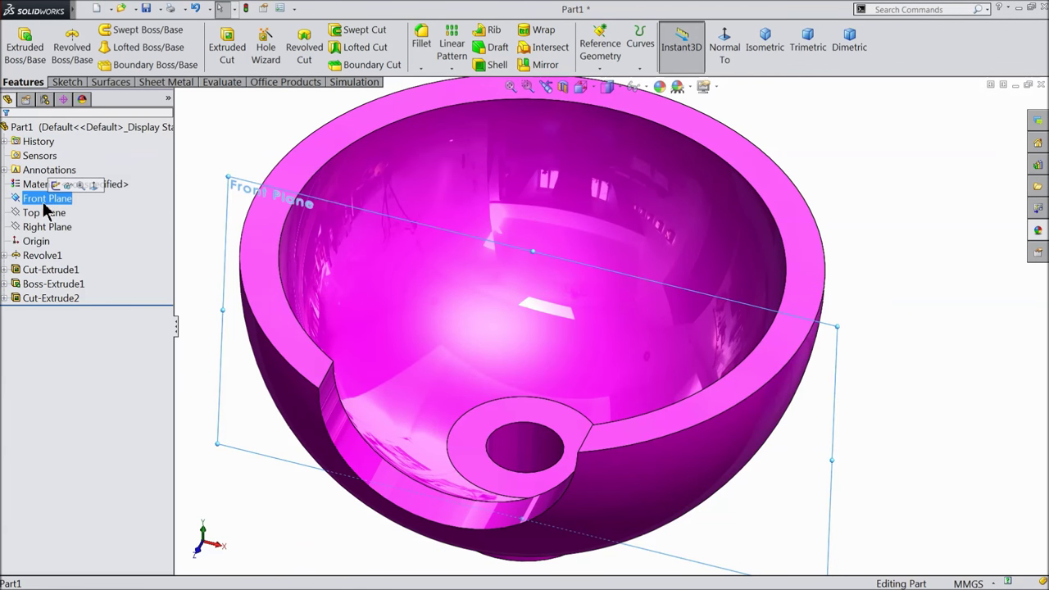
Begin a new plane from Right Plane, then cancel that attempt.
left_click(38, 227, "ctrl")
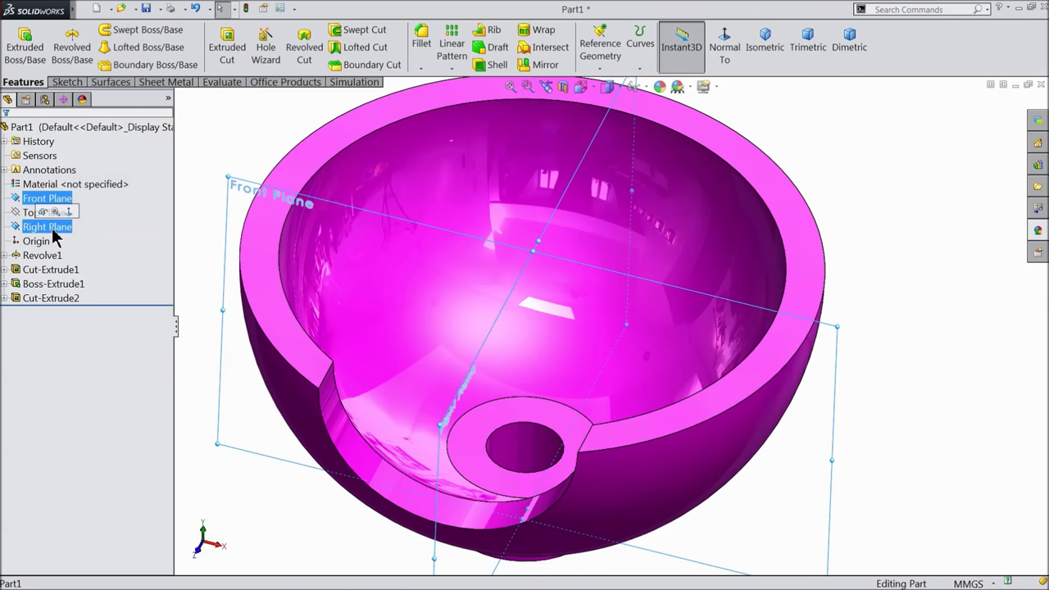
left_click(601, 69)
left_click(607, 85)
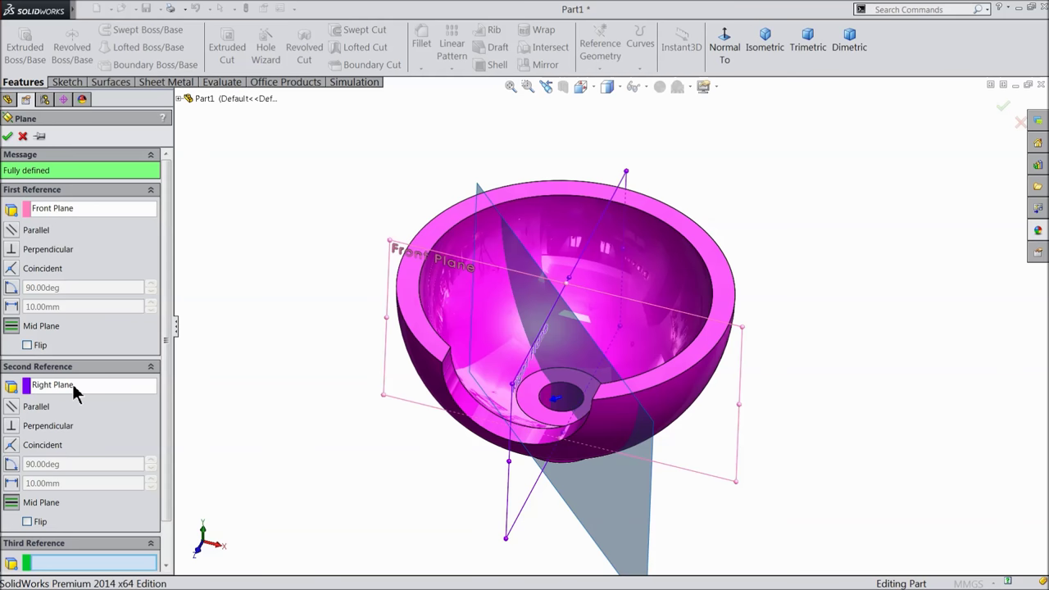
left_click(23, 136)
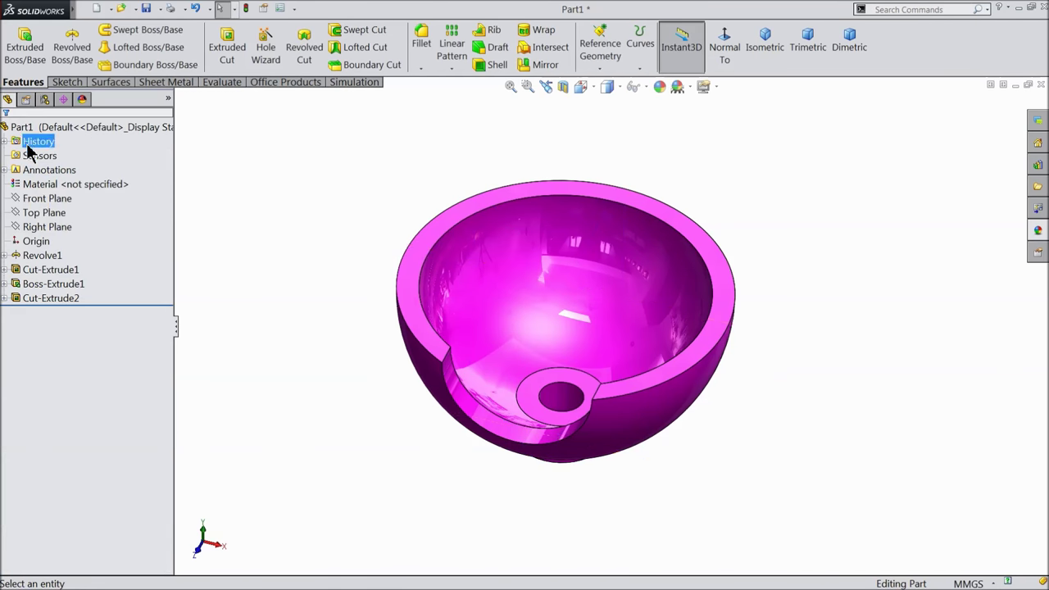
Create Plane1 using Right Plane and Front Plane as references, and start a sketch on it.
left_click(37, 228)
left_click(38, 233)
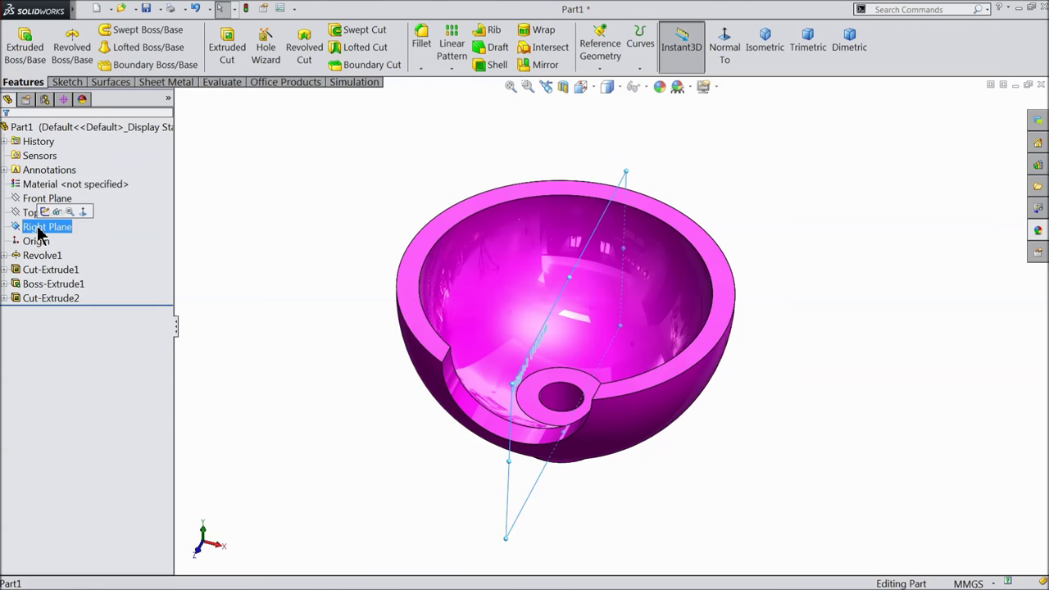
left_click(599, 49)
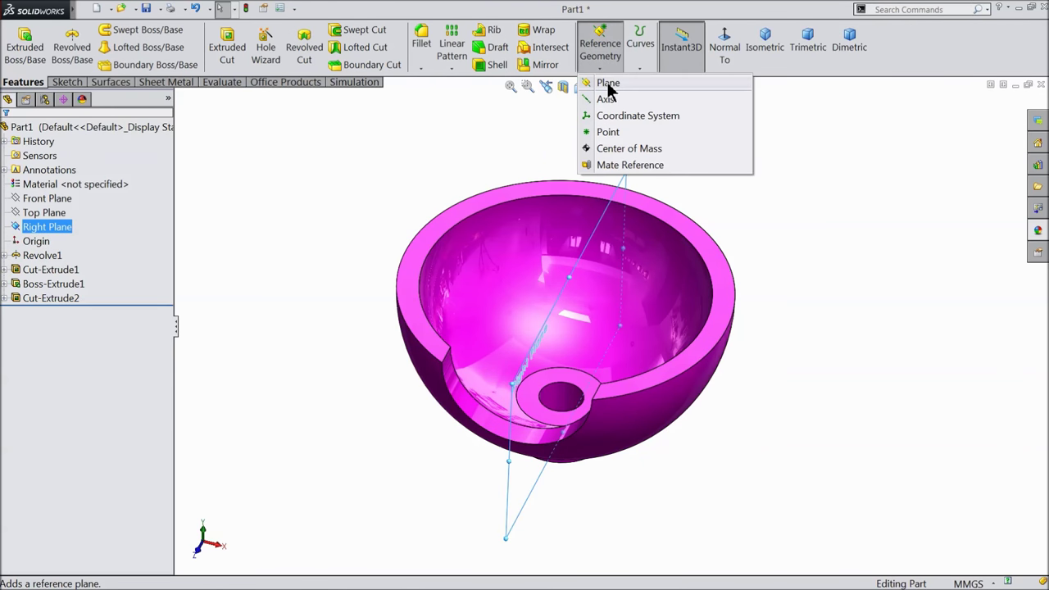
left_click(606, 82)
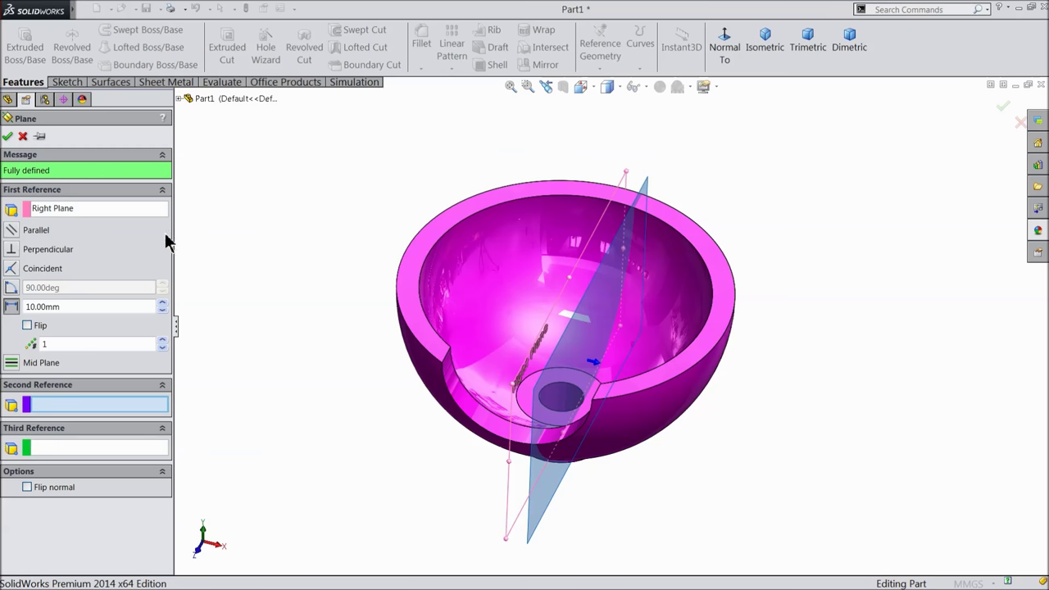
left_click(179, 98)
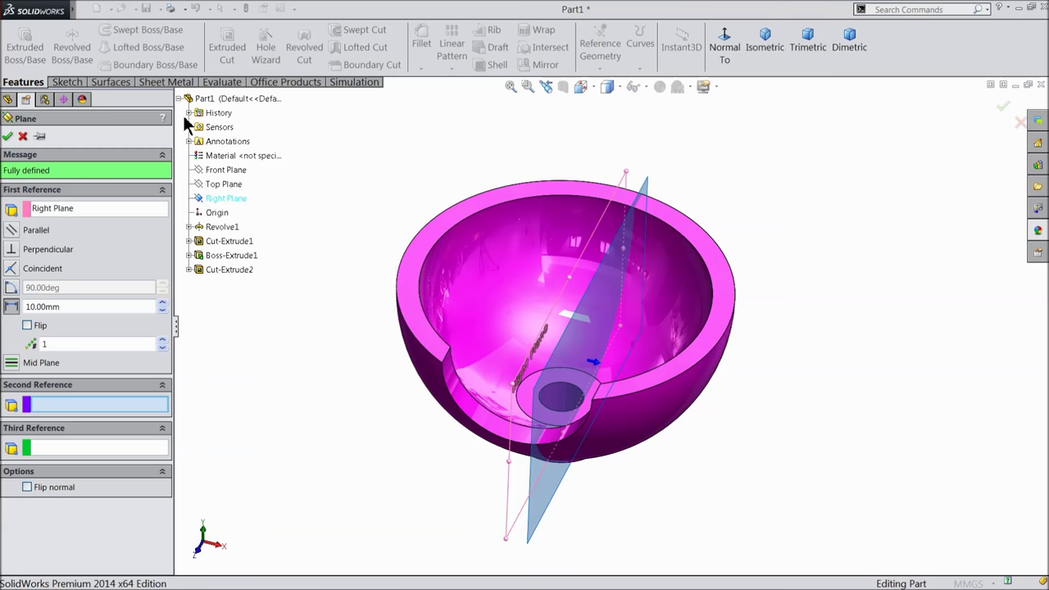
left_click(223, 170)
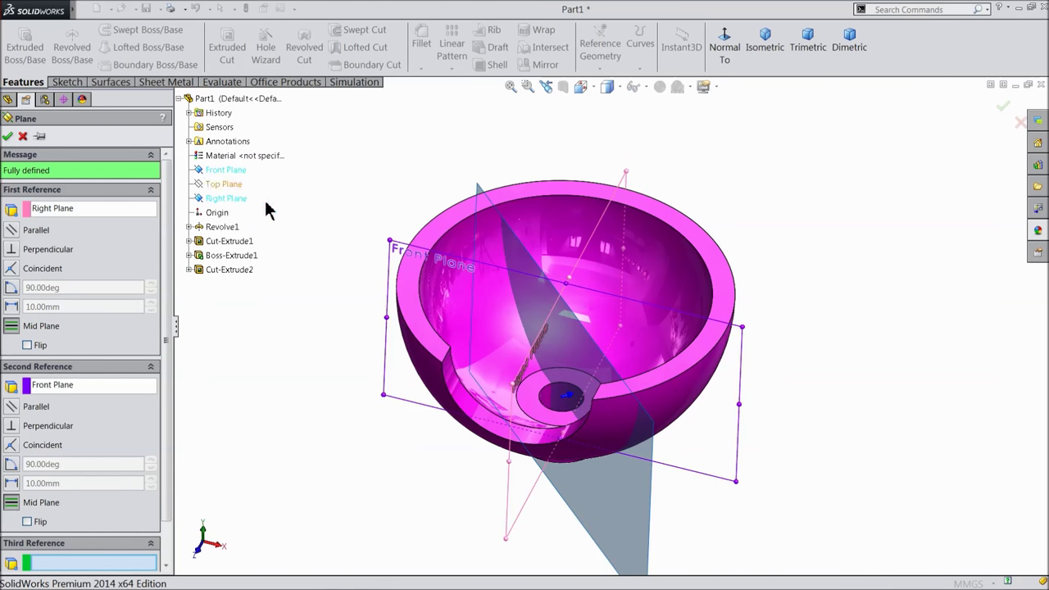
scroll(573, 348, "down", 2)
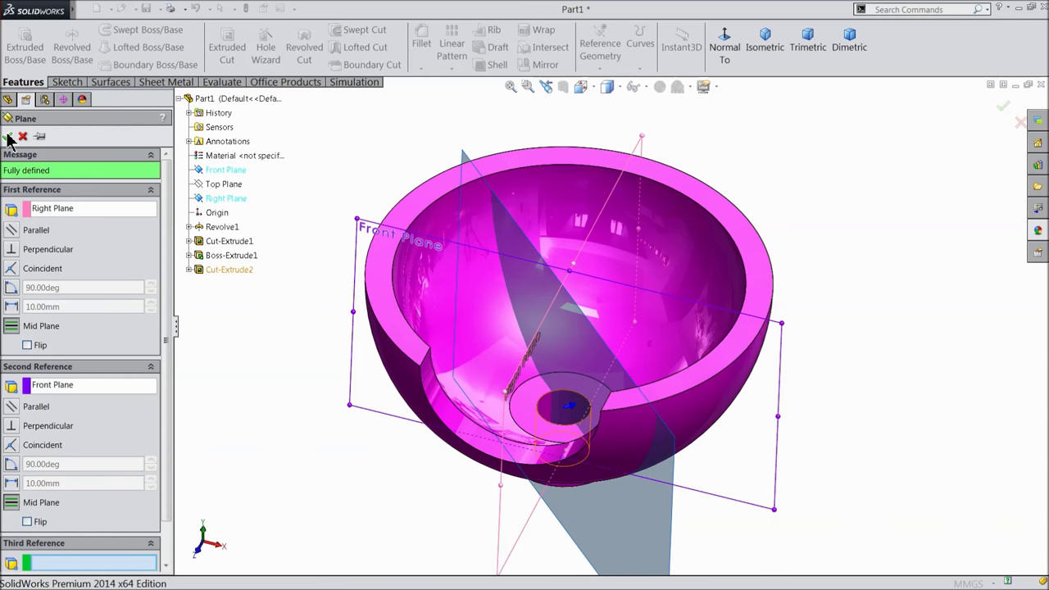
left_click(9, 136)
scroll(528, 285, "up", 2)
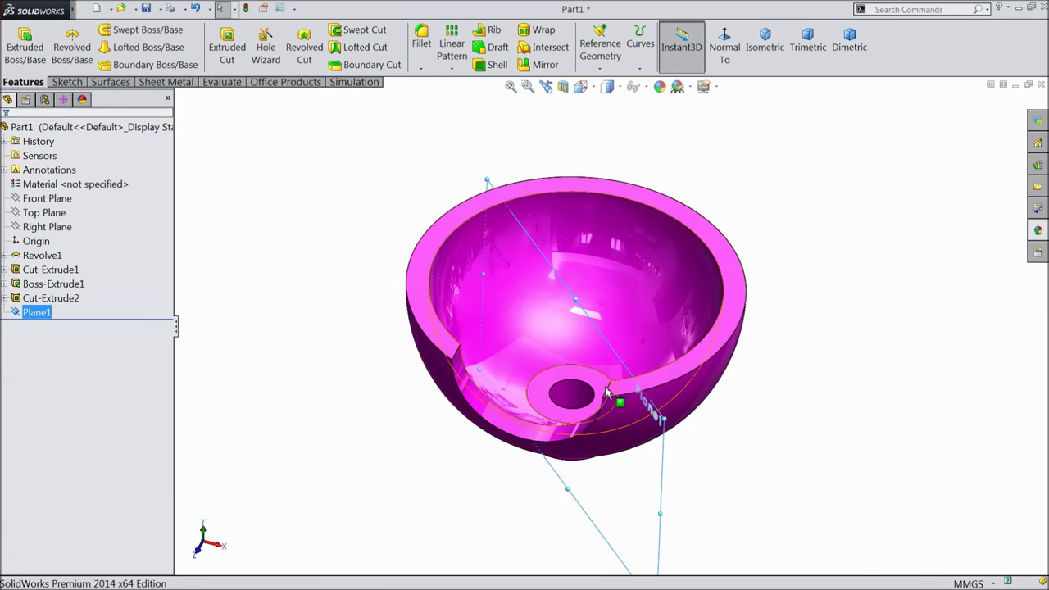
left_click(70, 85)
left_click(17, 41)
Viewing Plane1 head-on, draw a straight slot hanging down from the rim's midpoint.
left_click(586, 64)
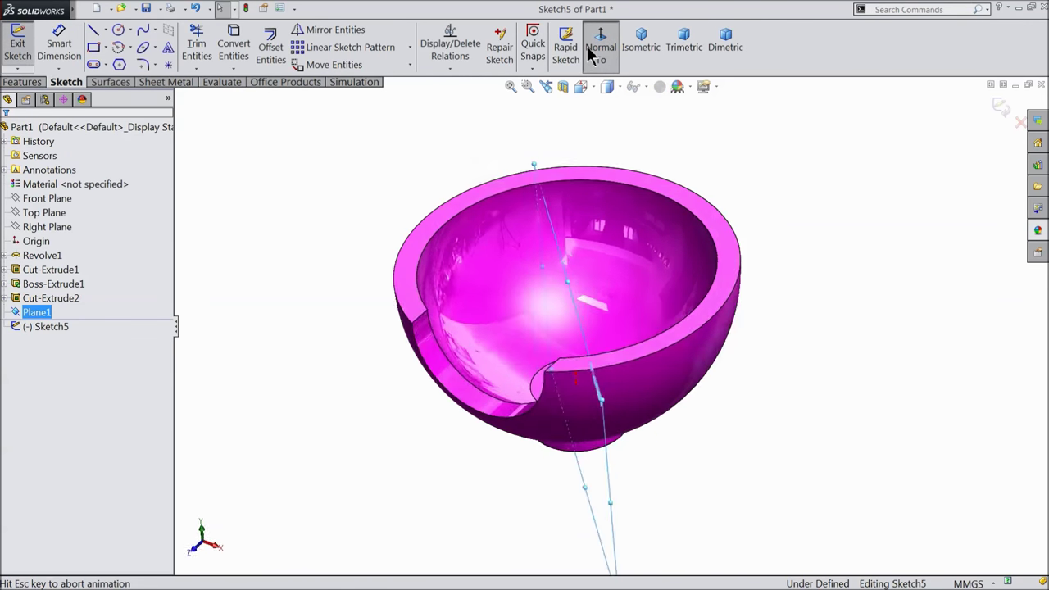
left_click(105, 65)
left_click(117, 82)
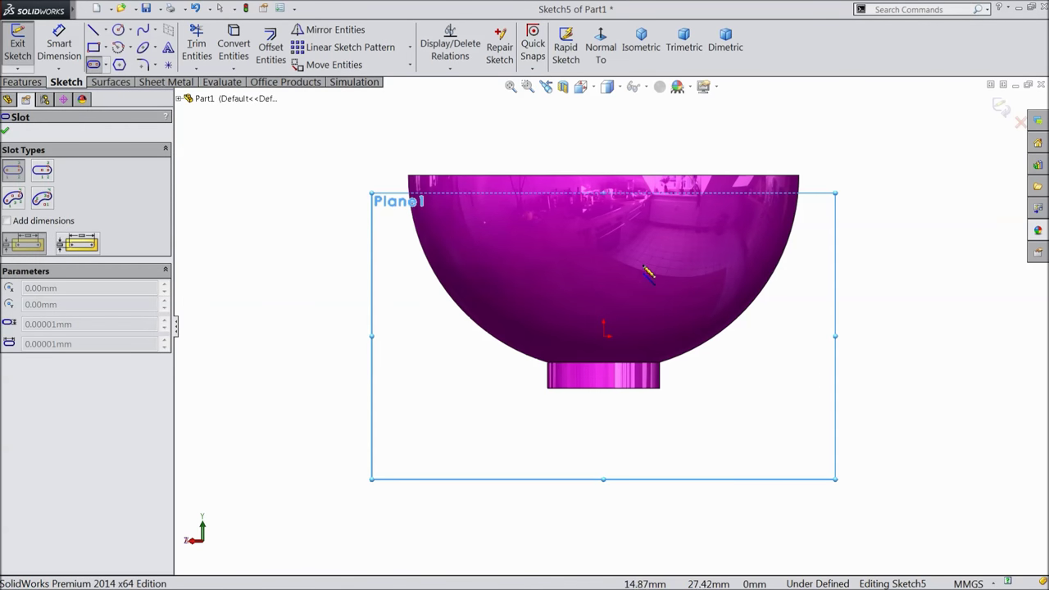
scroll(648, 271, "down", 3)
scroll(597, 192, "down", 1)
scroll(585, 180, "down", 1)
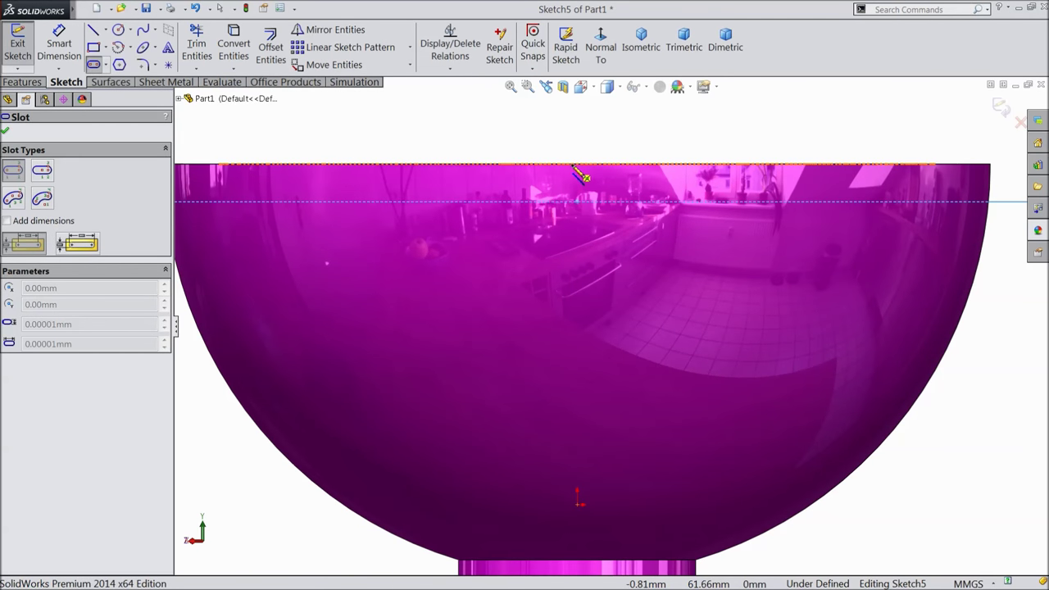
left_click(576, 163)
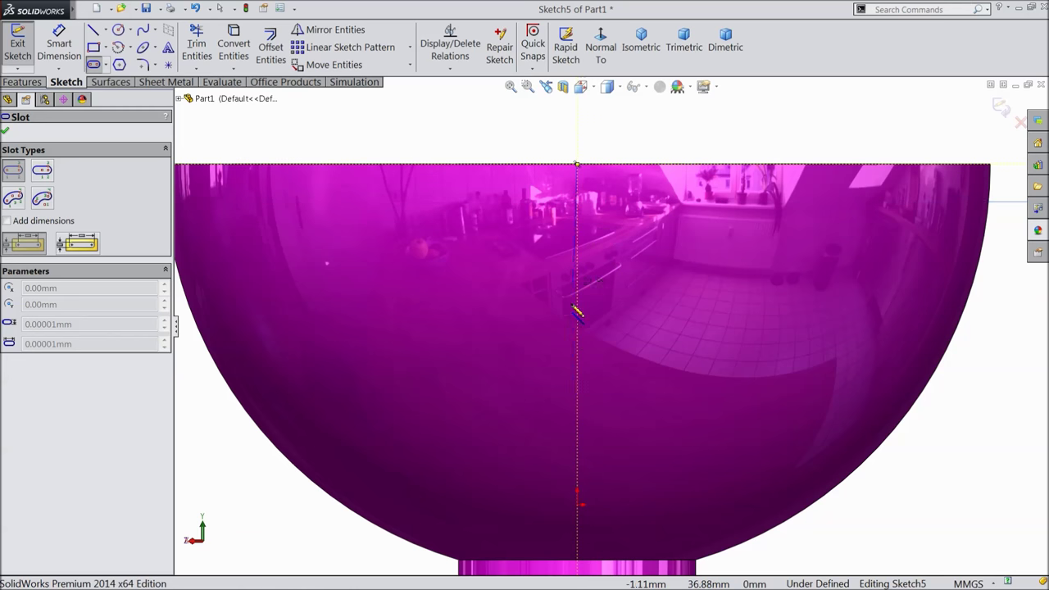
left_click(576, 403)
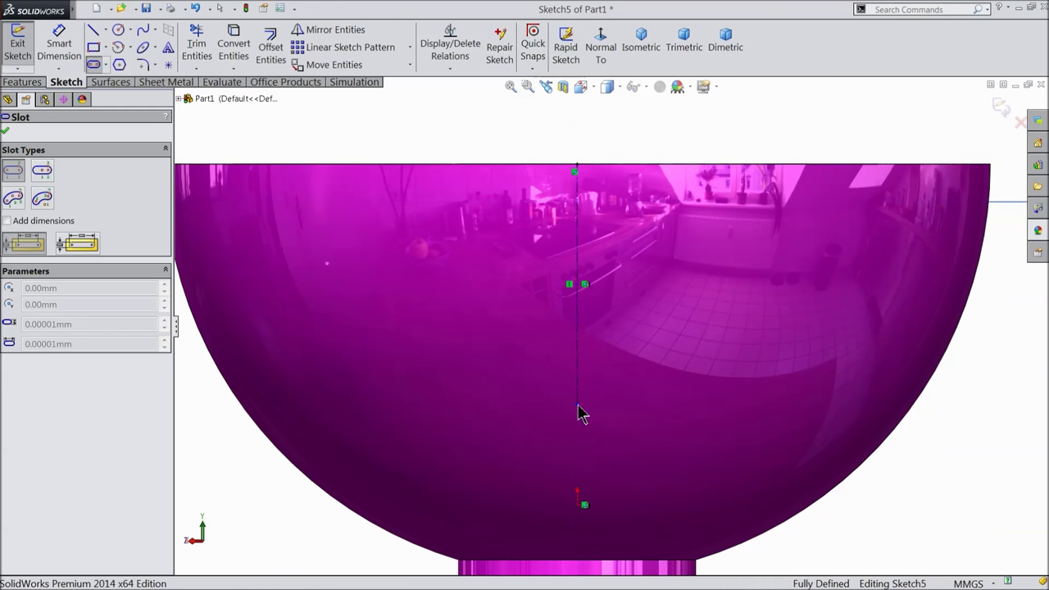
left_click(517, 403)
scroll(538, 386, "up", 2)
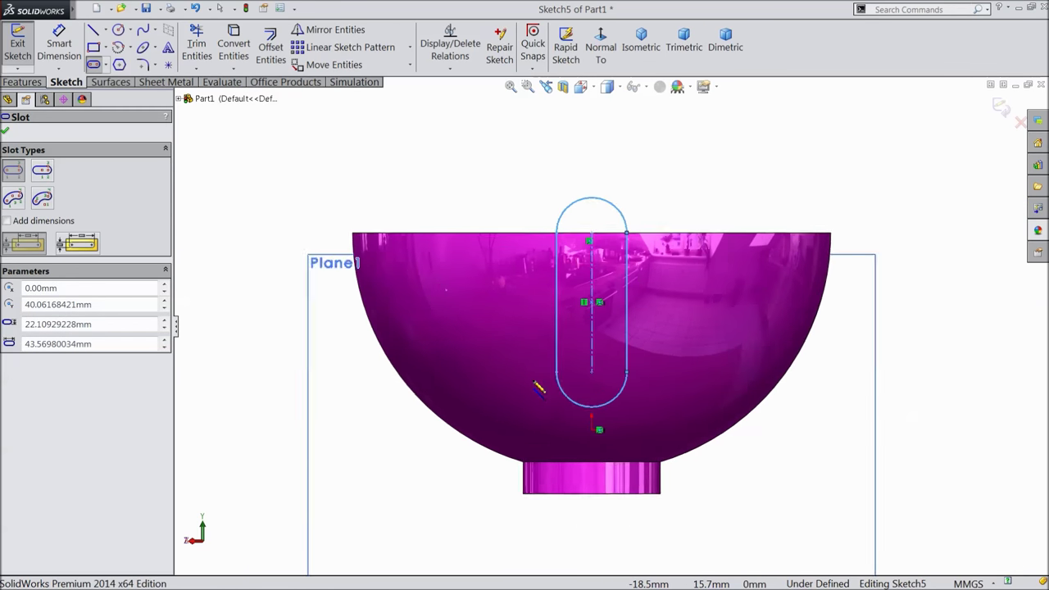
scroll(607, 369, "up", 1)
scroll(679, 347, "down", 1)
Dimension the slot with a 51 mm length and a 10.10 mm end radius.
left_click(57, 41)
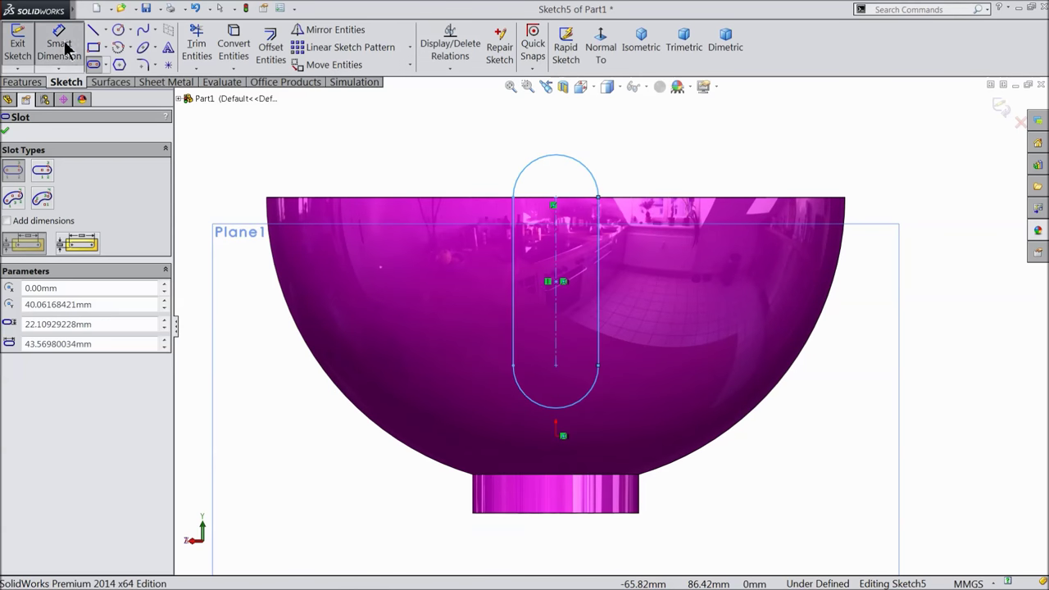
left_click(557, 245)
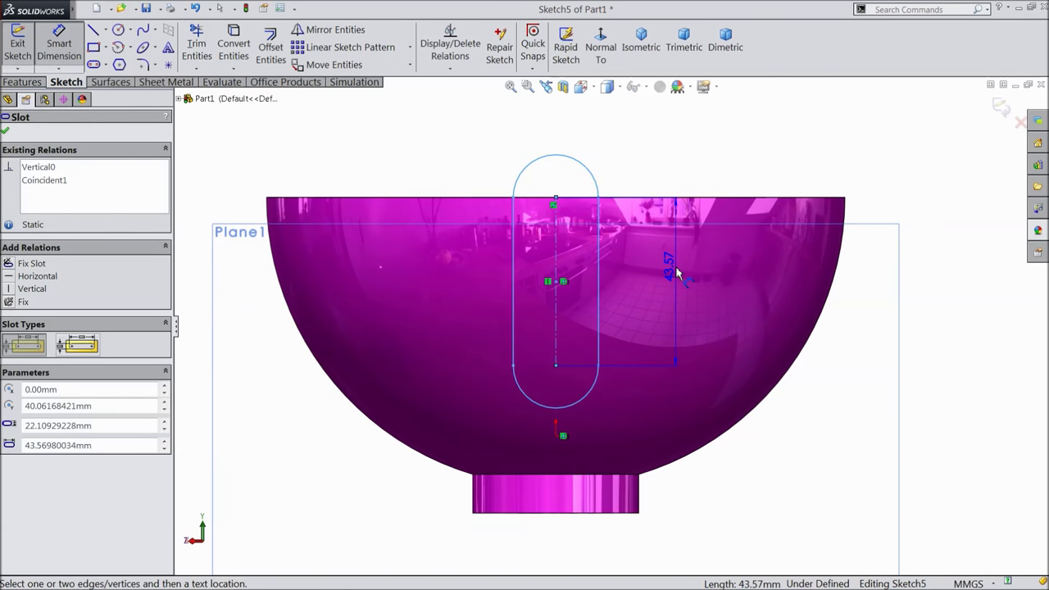
left_click(675, 272)
type("5")
left_click(617, 254)
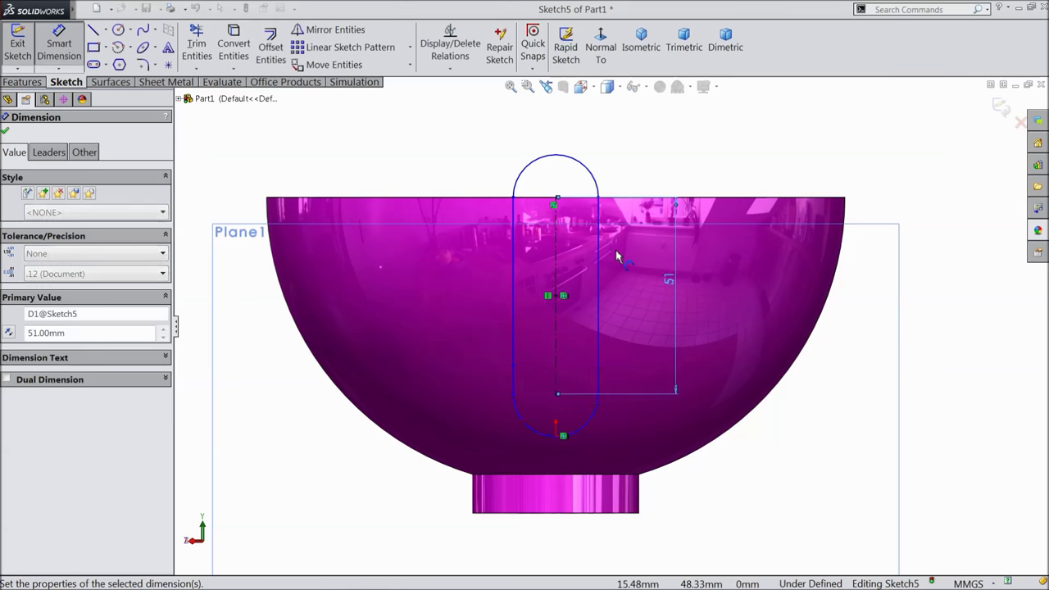
left_click(577, 158)
left_click(577, 158)
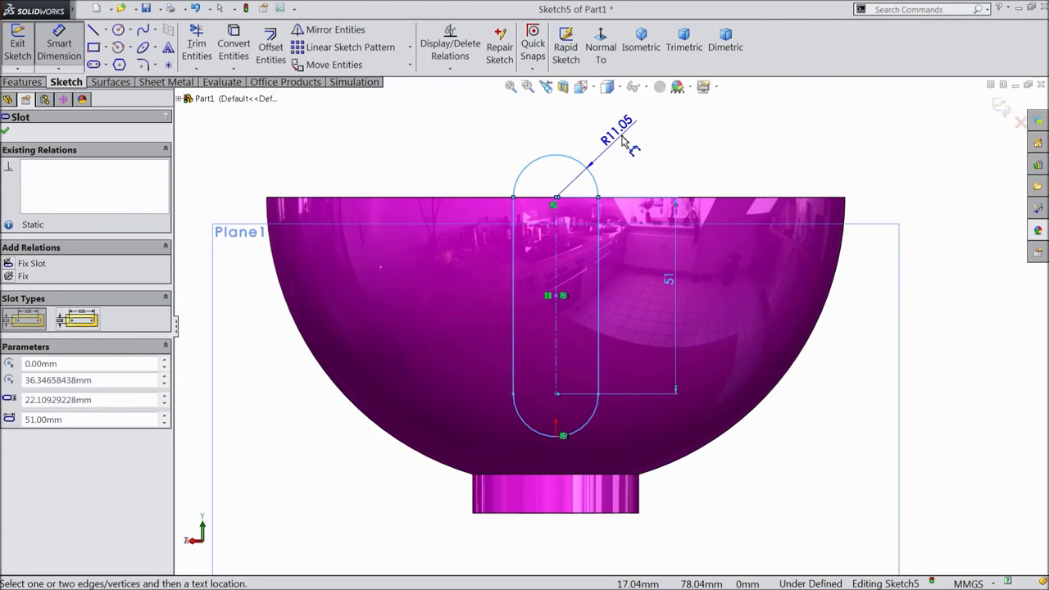
left_click(610, 131)
type("10")
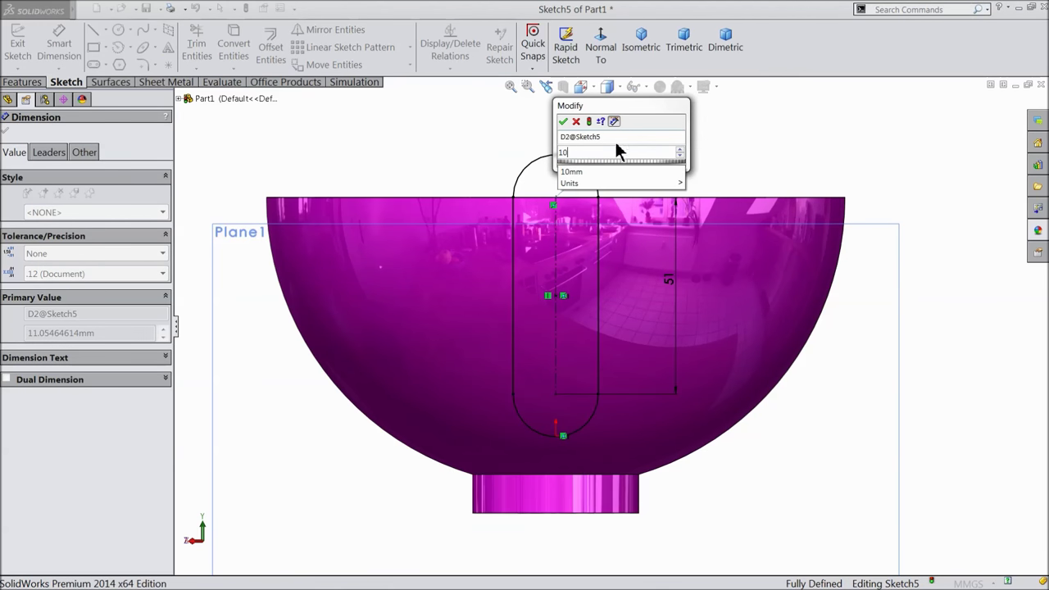
type(".1")
left_click(563, 122)
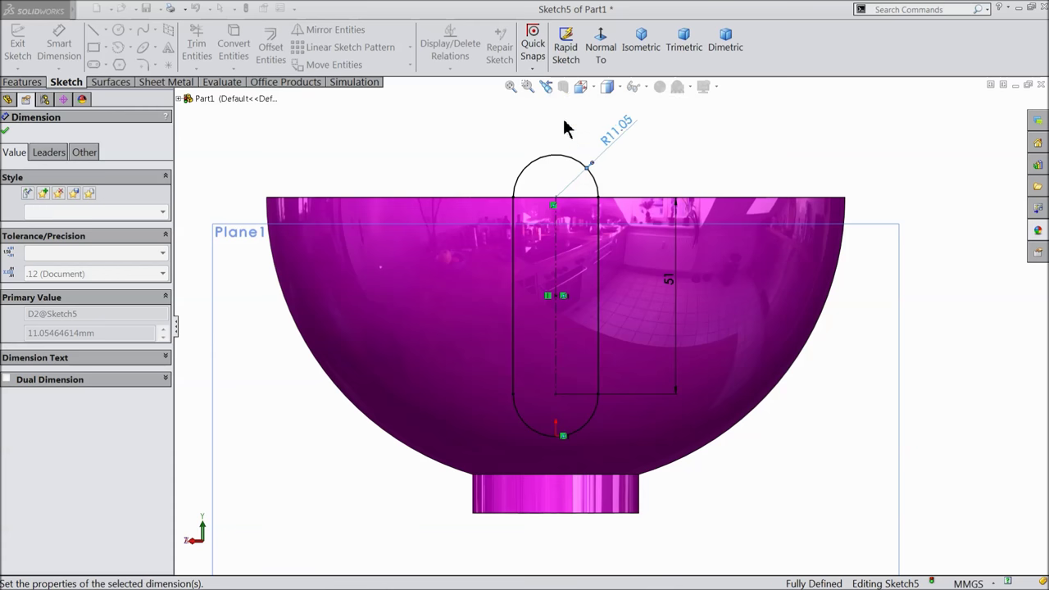
left_click(4, 130)
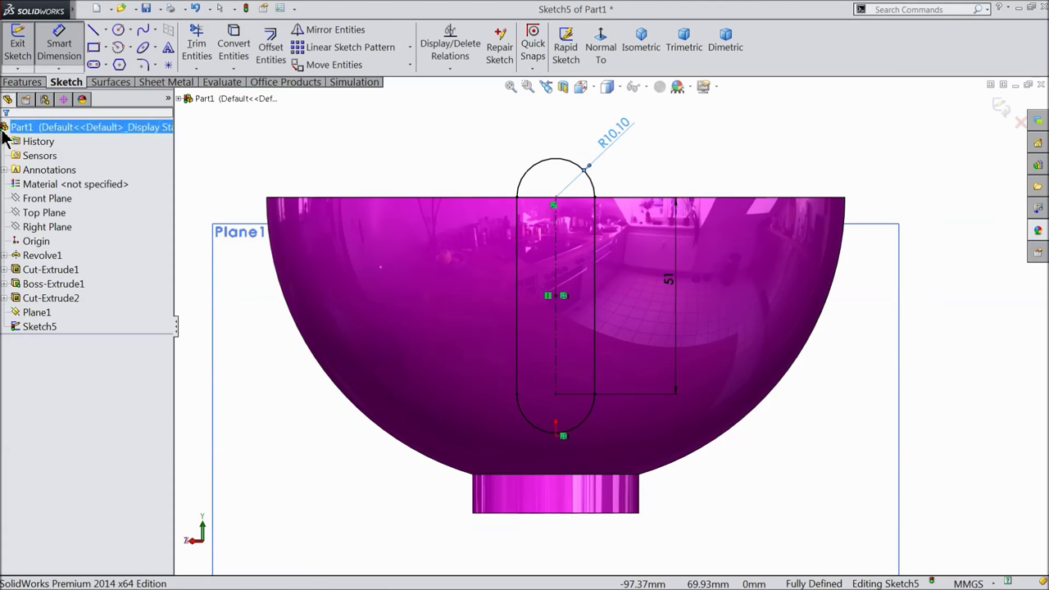
left_click(22, 82)
left_click(226, 46)
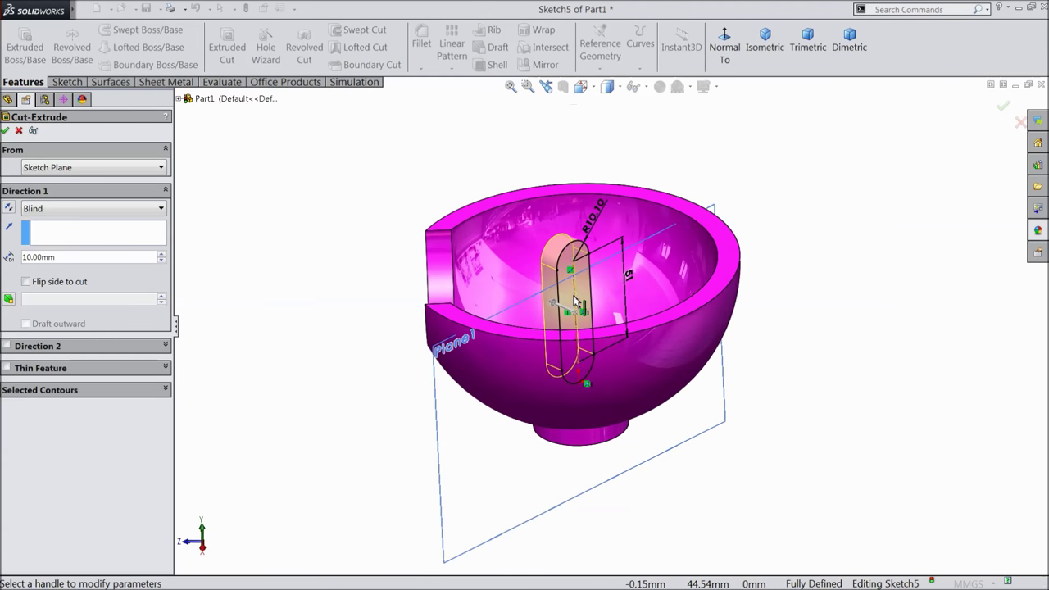
Cut the slot through the bowl wall, with direction reversed and end condition Up To Next.
scroll(560, 308, "down", 3)
left_click(8, 210)
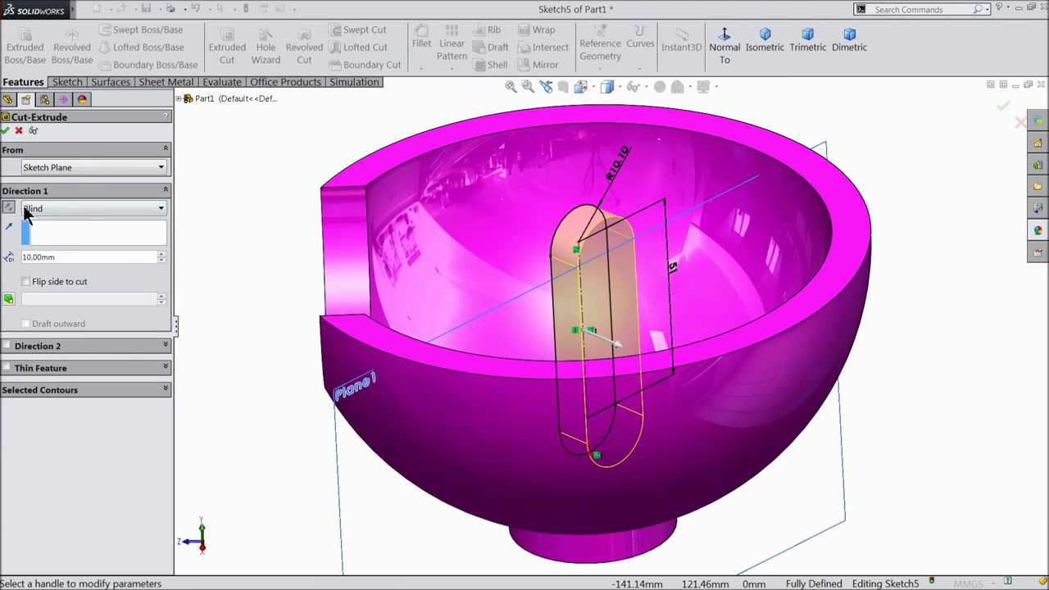
left_click(37, 209)
left_click(63, 260)
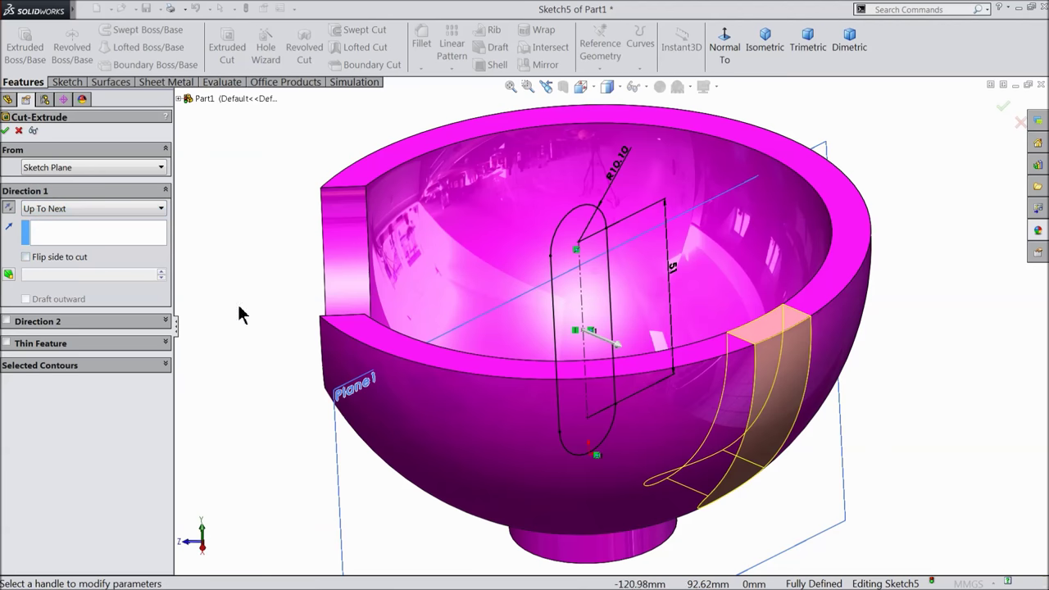
scroll(641, 351, "up", 2)
mouse_move(852, 420)
middle_mouse_down()
mouse_move(792, 293)
mouse_move(835, 415)
mouse_move(720, 389)
middle_mouse_up()
scroll(720, 389, "down", 2)
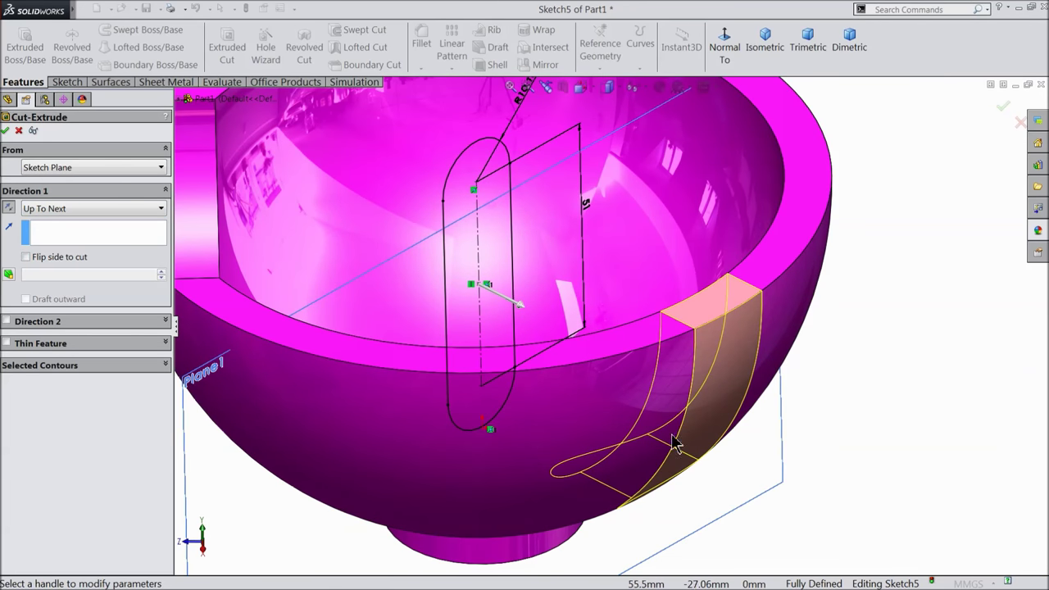
left_click(6, 131)
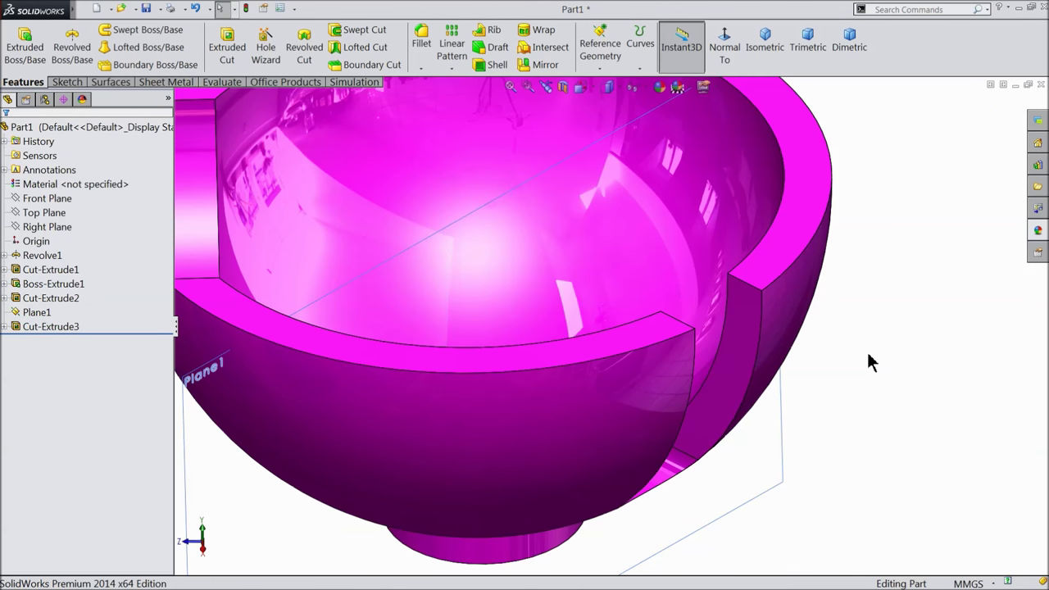
mouse_move(870, 362)
middle_mouse_down()
mouse_move(817, 278)
mouse_move(777, 312)
mouse_move(843, 344)
mouse_move(822, 377)
middle_mouse_up()
key("f")
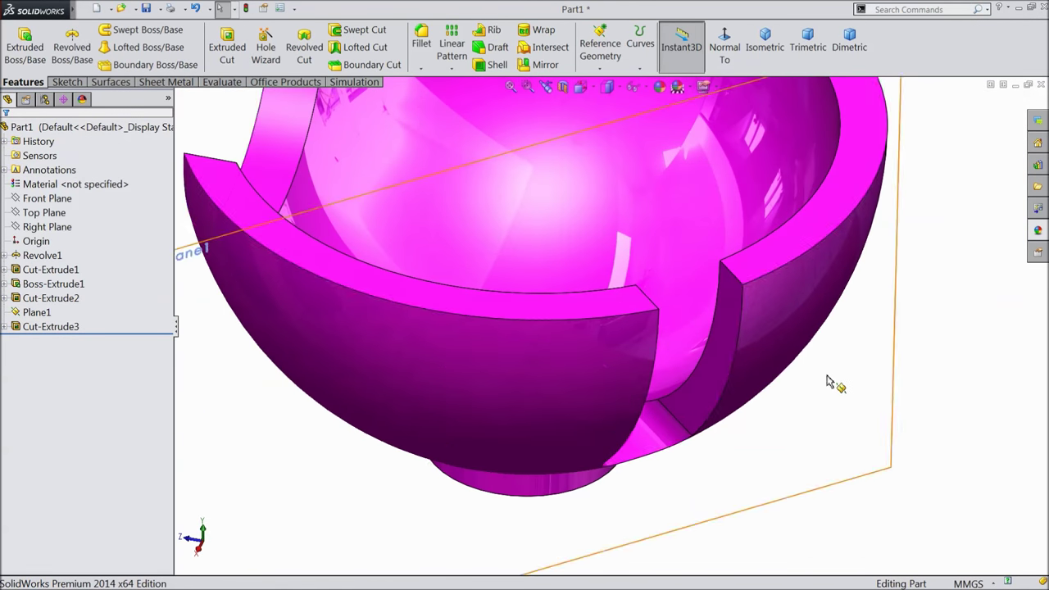
Hide Plane1.
left_click(741, 383)
left_click(775, 346)
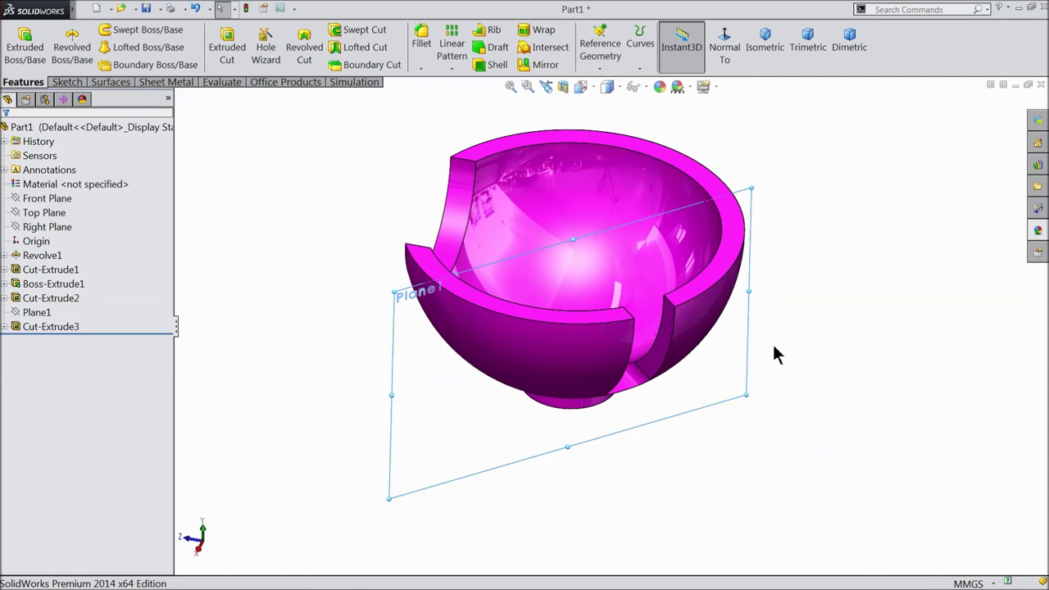
mouse_move(772, 351)
middle_mouse_down()
mouse_move(786, 363)
mouse_move(776, 393)
middle_mouse_up()
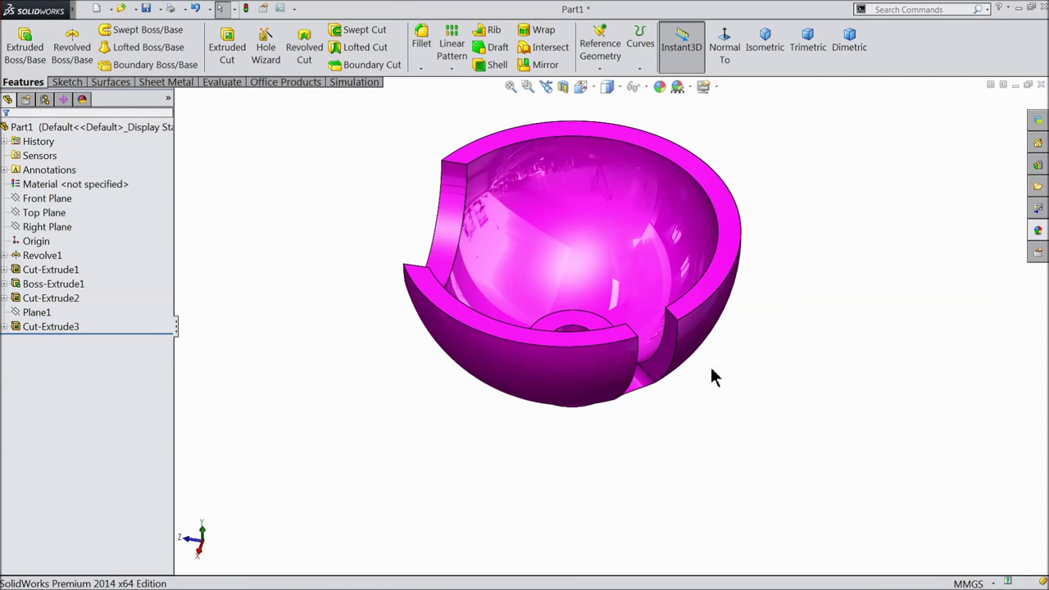
scroll(554, 253, "down", 2)
scroll(608, 233, "down", 1)
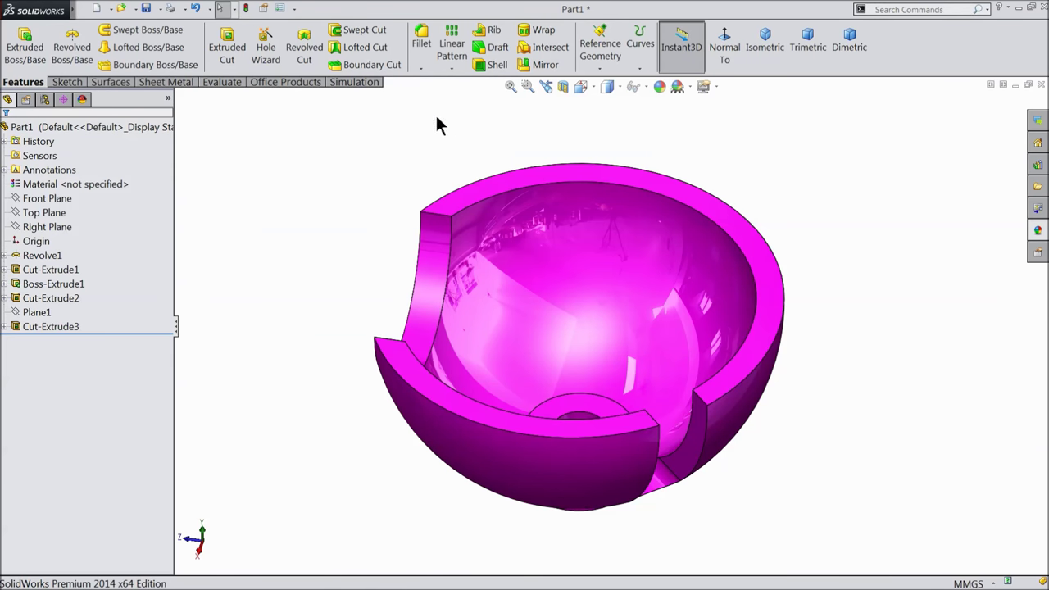
left_click(453, 70)
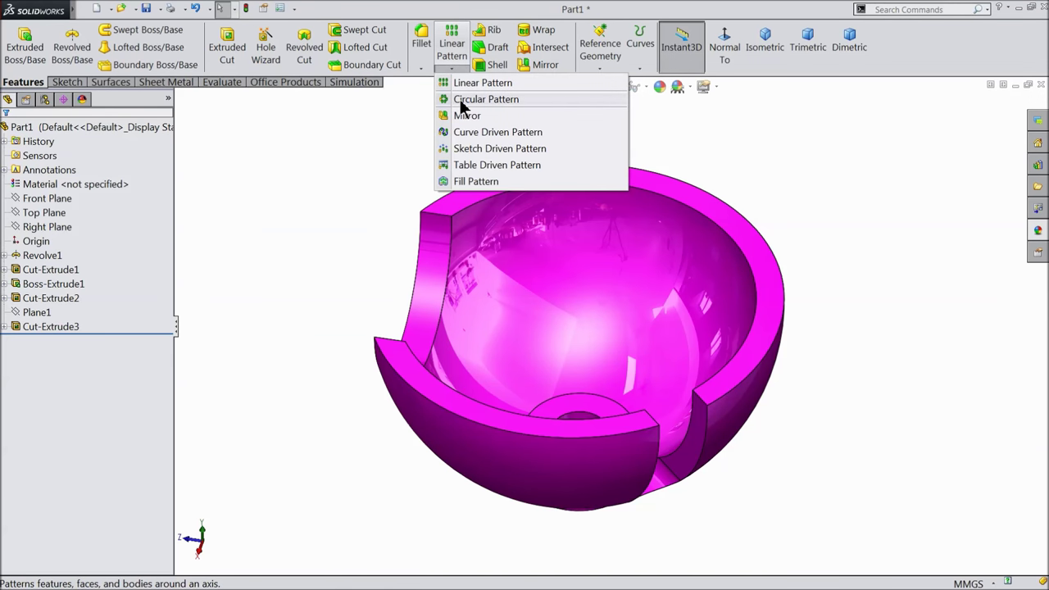
Set up a circular pattern of Cut-Extrude1 and Cut-Extrude3 with 4 instances.
left_click(483, 99)
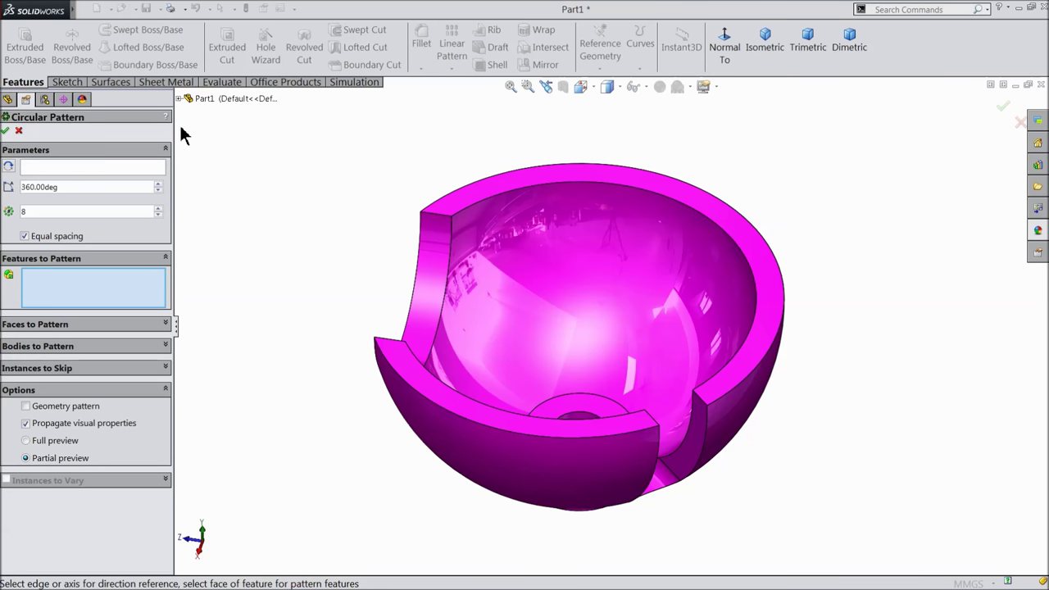
left_click(178, 98)
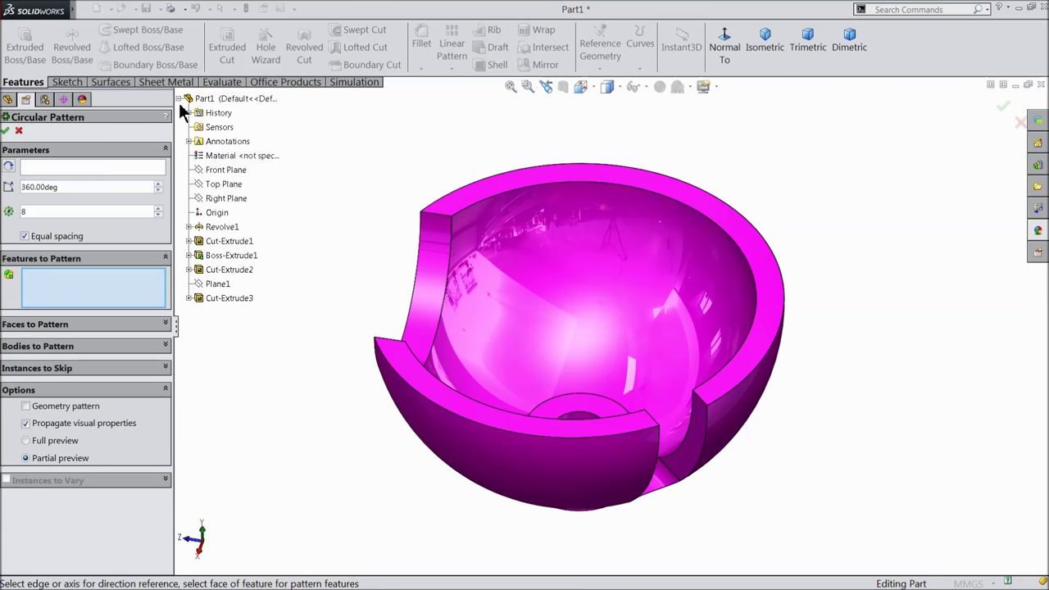
left_click(220, 241)
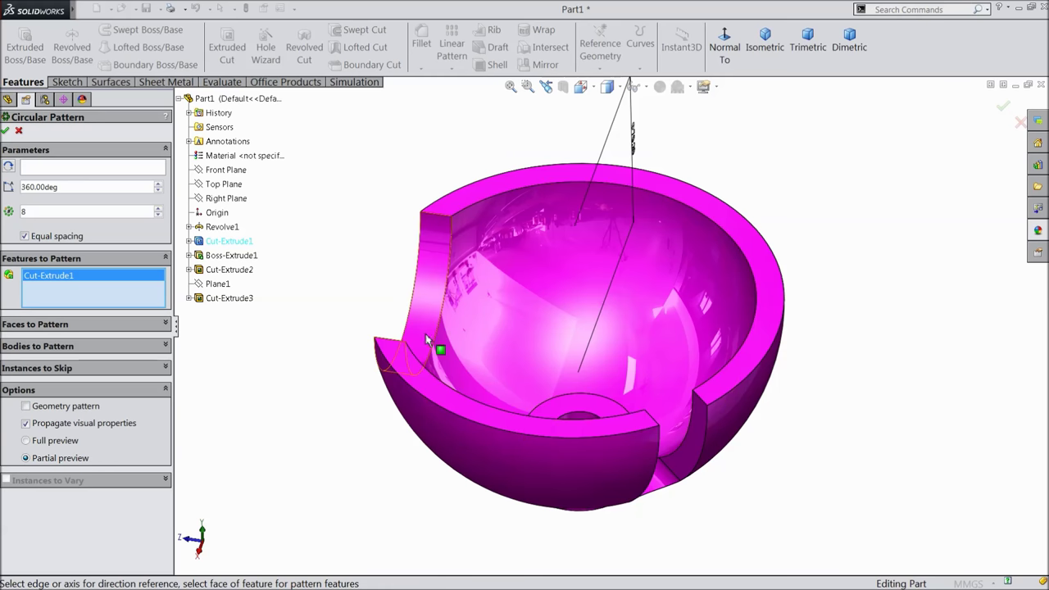
left_click(232, 298)
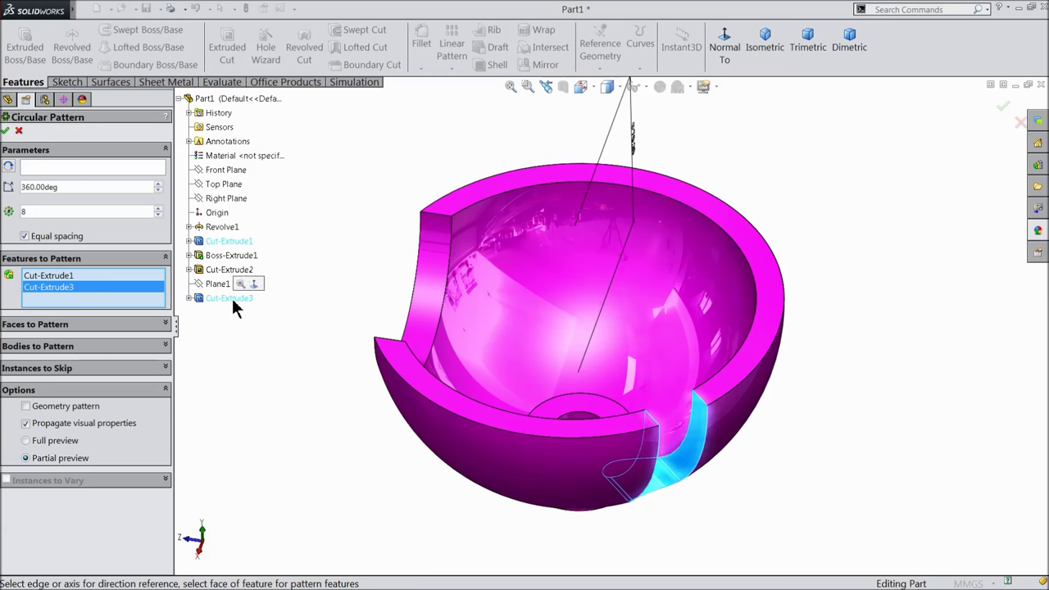
mouse_move(281, 363)
middle_mouse_down()
mouse_move(345, 281)
mouse_move(286, 352)
middle_mouse_up()
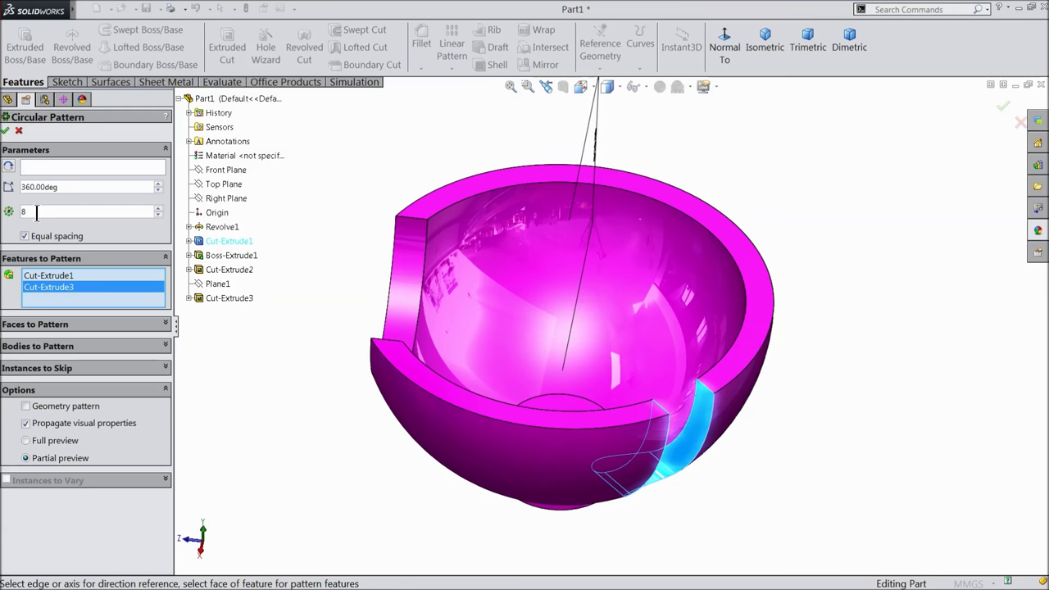
type("4")
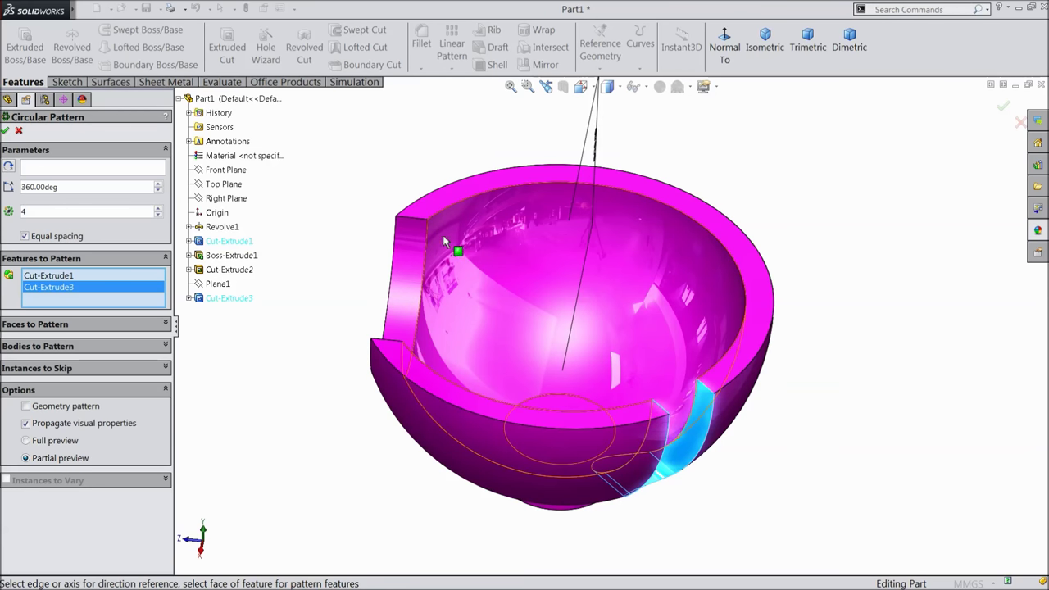
Remove Cut-Extrude2 from the pattern, use the bore edge as the axis, and confirm.
middle_click_drag(602, 379, 549, 400)
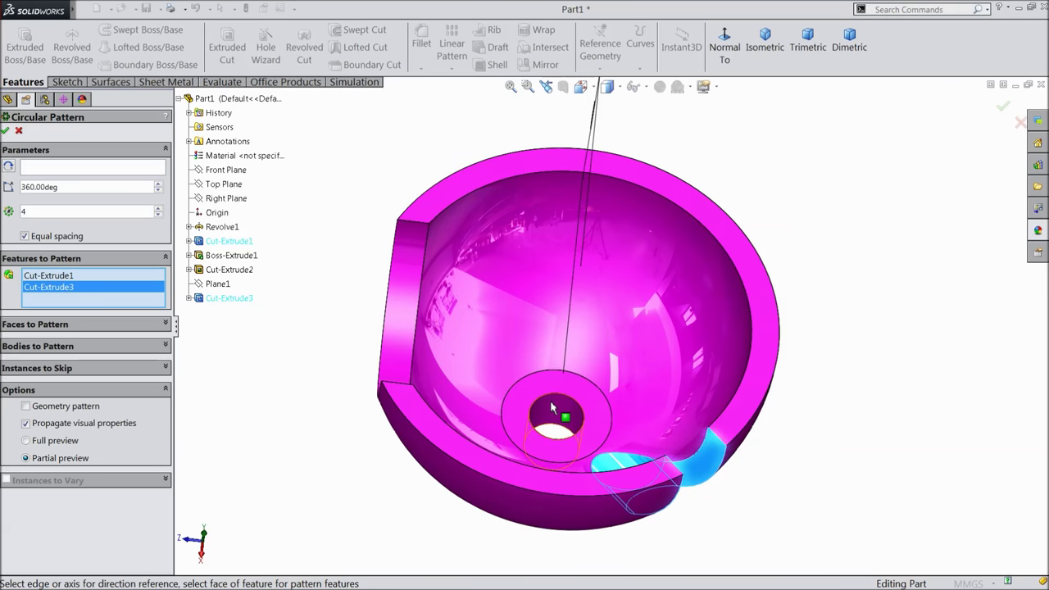
left_click(553, 410)
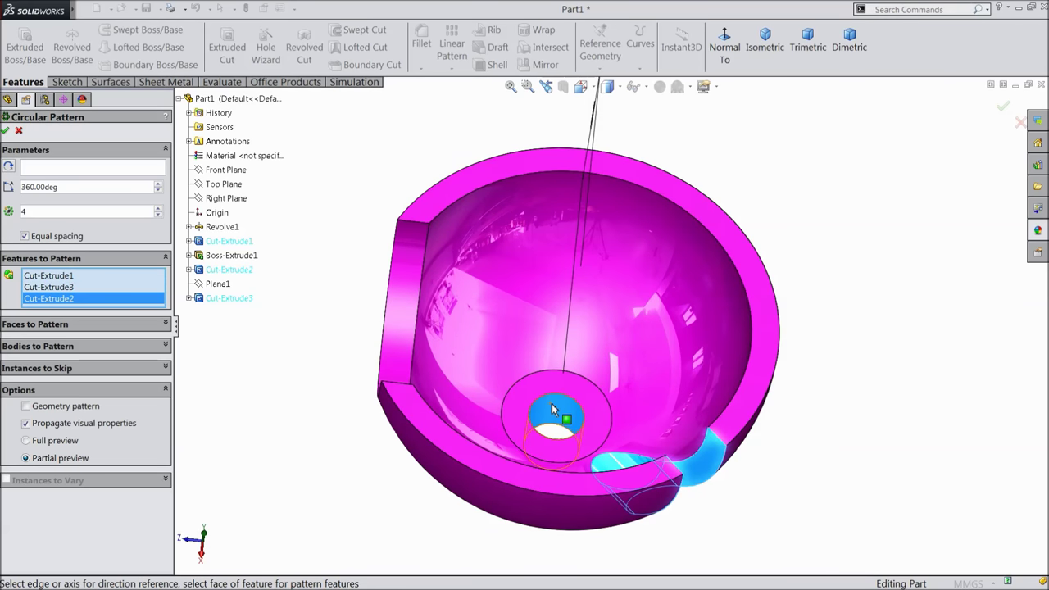
right_click(49, 302)
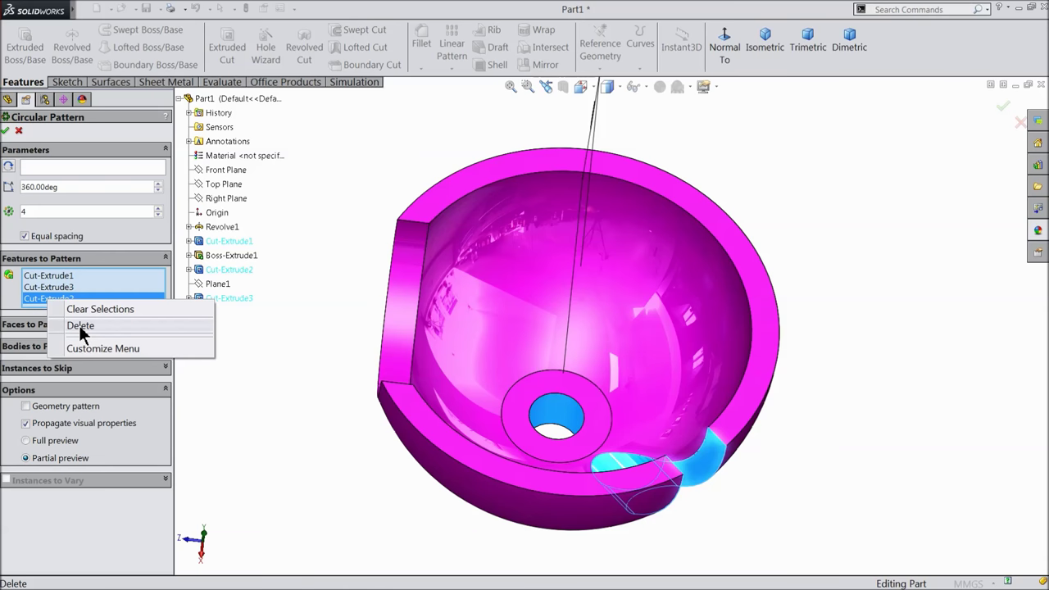
left_click(80, 328)
left_click(63, 173)
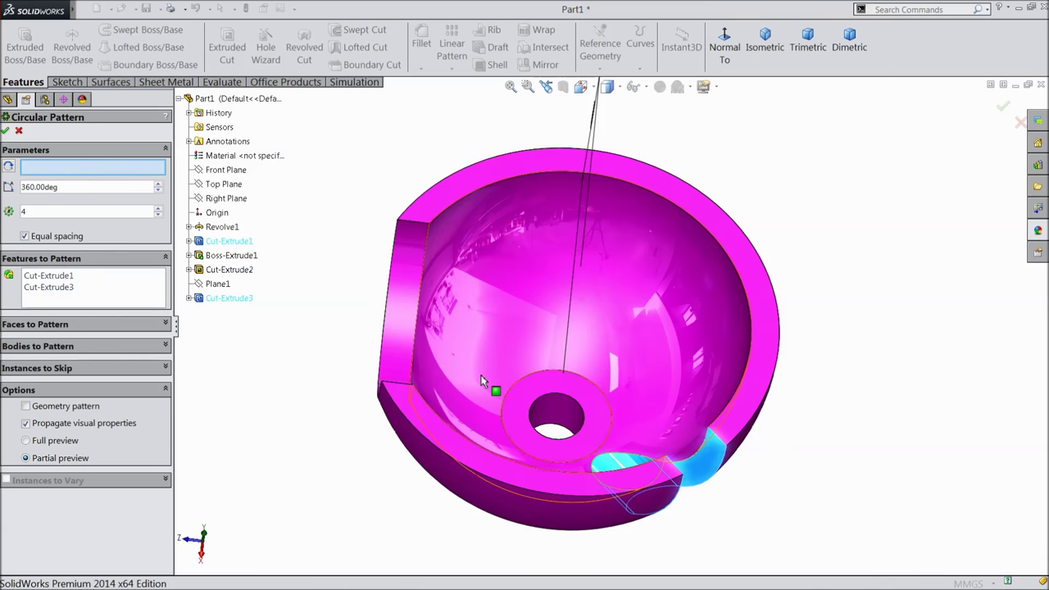
left_click(571, 403)
mouse_move(346, 304)
middle_mouse_down()
mouse_move(264, 302)
mouse_move(330, 306)
mouse_move(373, 375)
mouse_move(298, 368)
mouse_move(307, 290)
mouse_move(355, 342)
mouse_move(311, 335)
mouse_move(309, 344)
middle_mouse_up()
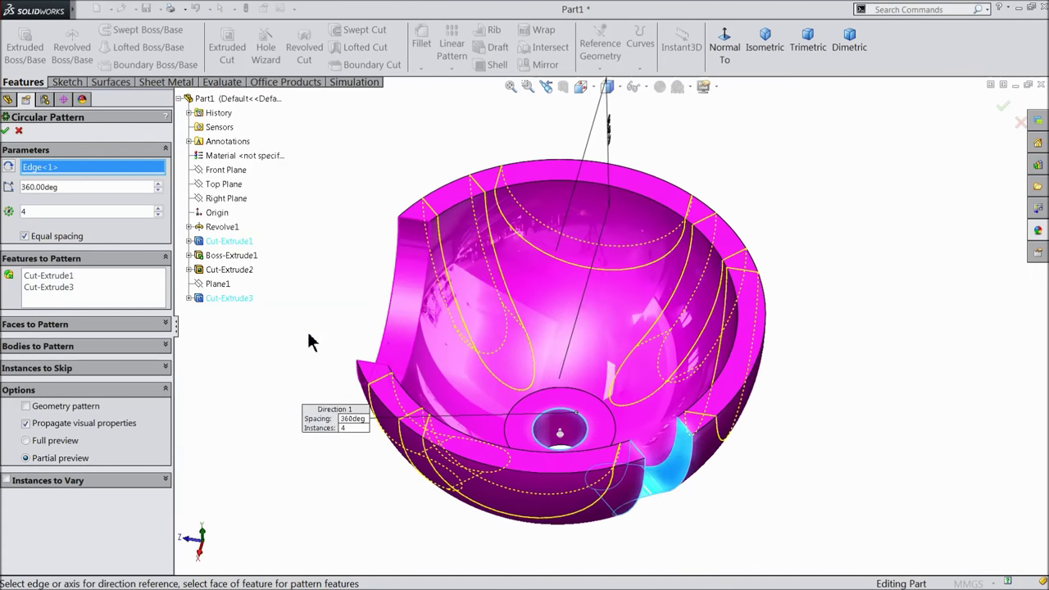
left_click(6, 132)
mouse_move(325, 287)
middle_mouse_down()
mouse_move(295, 326)
mouse_move(297, 368)
mouse_move(323, 155)
mouse_move(444, 162)
mouse_move(365, 180)
mouse_move(432, 238)
mouse_move(398, 234)
mouse_move(370, 351)
mouse_move(431, 341)
mouse_move(382, 241)
mouse_move(391, 250)
middle_mouse_up()
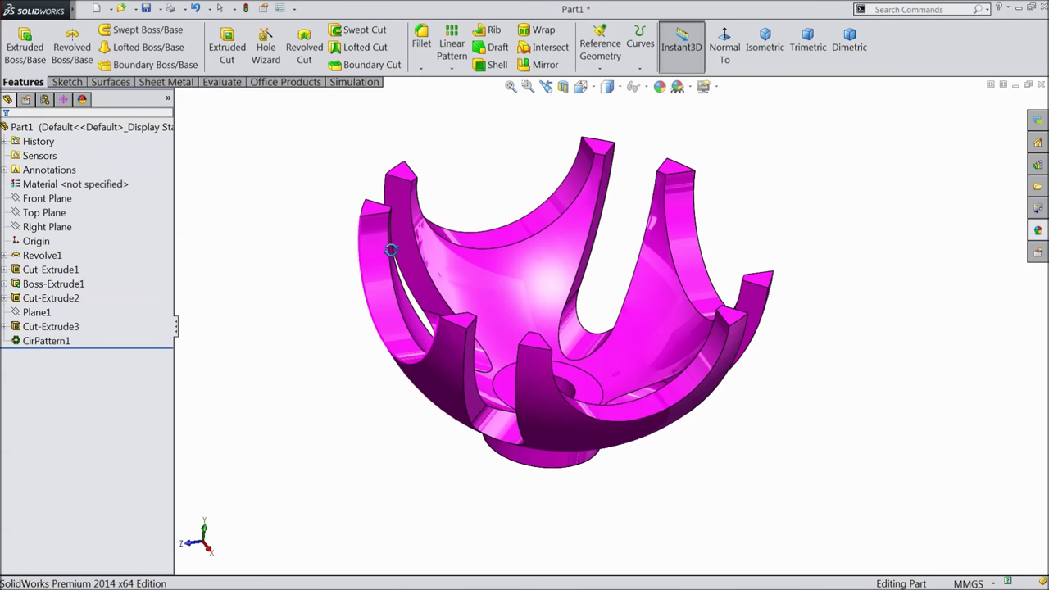
Start a sketch on the flat face around the bore, viewed normal to it.
middle_click_drag(585, 293, 587, 407)
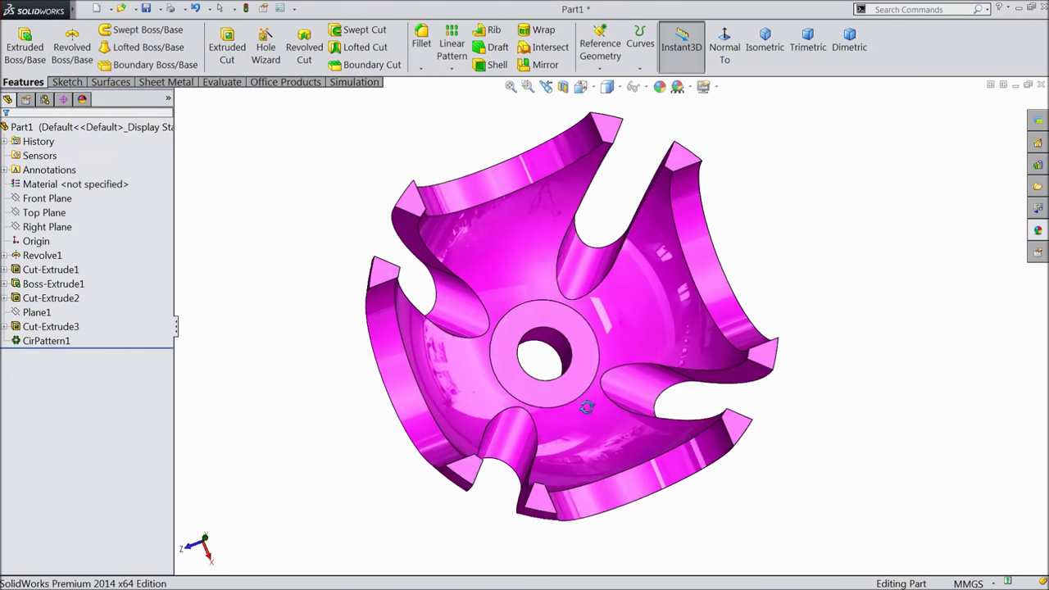
scroll(549, 360, "down", 5)
left_click(460, 300)
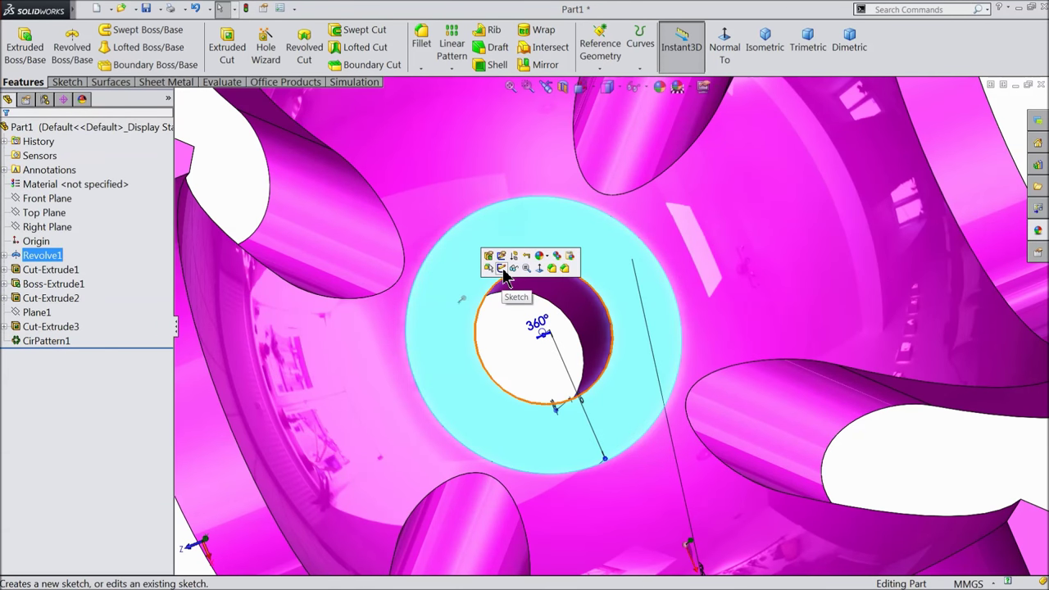
left_click(503, 273)
left_click(725, 47)
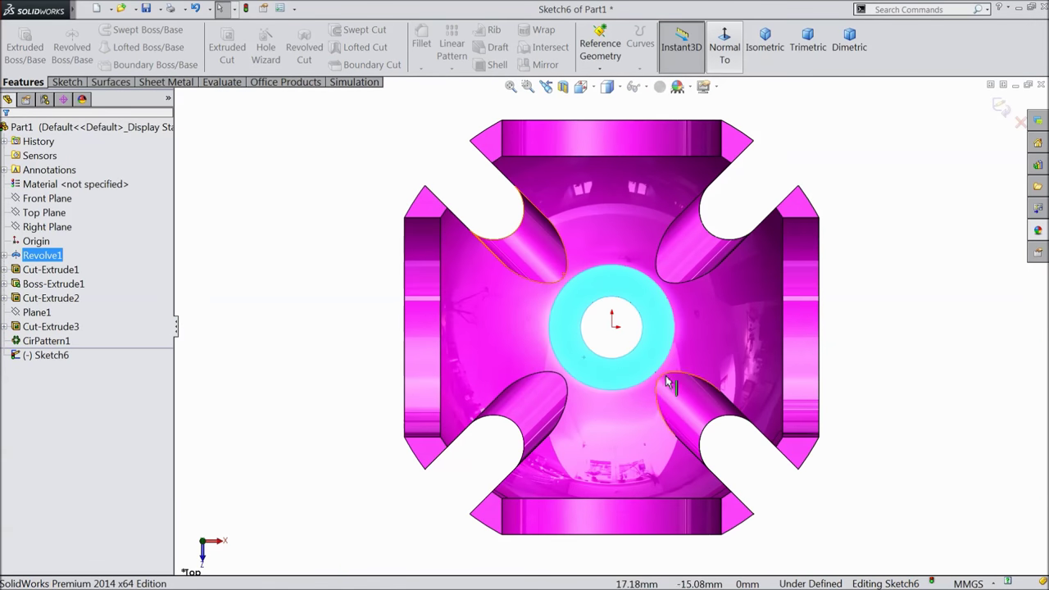
scroll(598, 328, "down", 3)
scroll(569, 335, "down", 3)
left_click(66, 82)
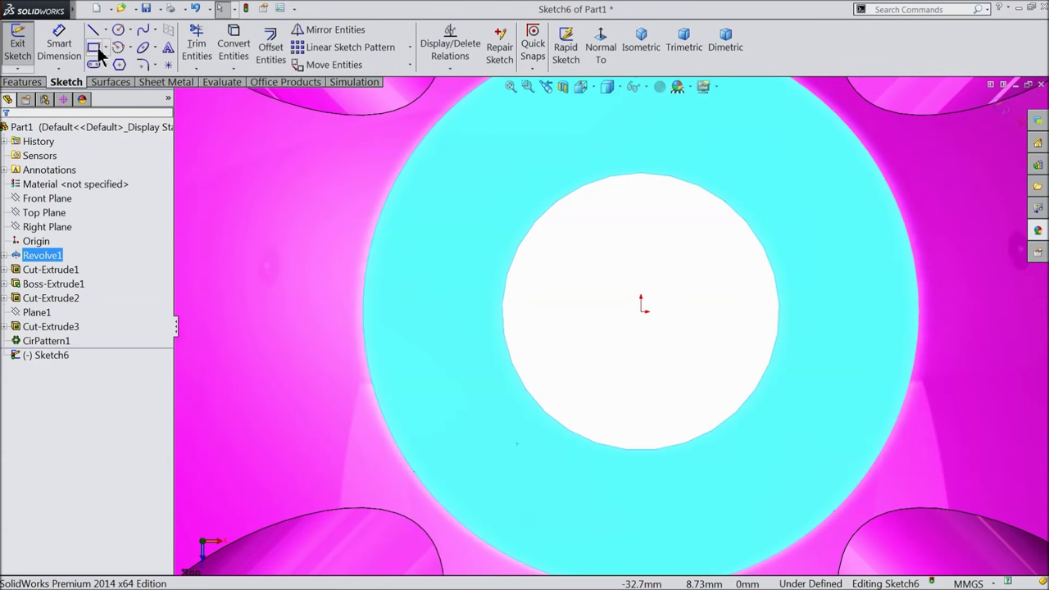
Draw a centerline from the origin and a corner rectangle to the left of the bore.
left_click(107, 30)
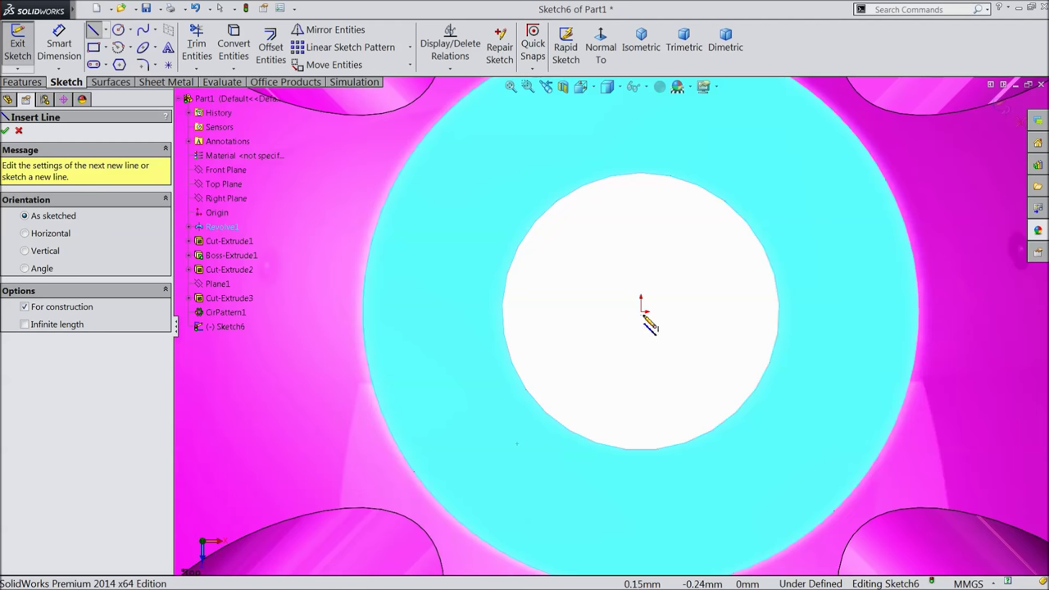
left_click(644, 311)
left_click(444, 311)
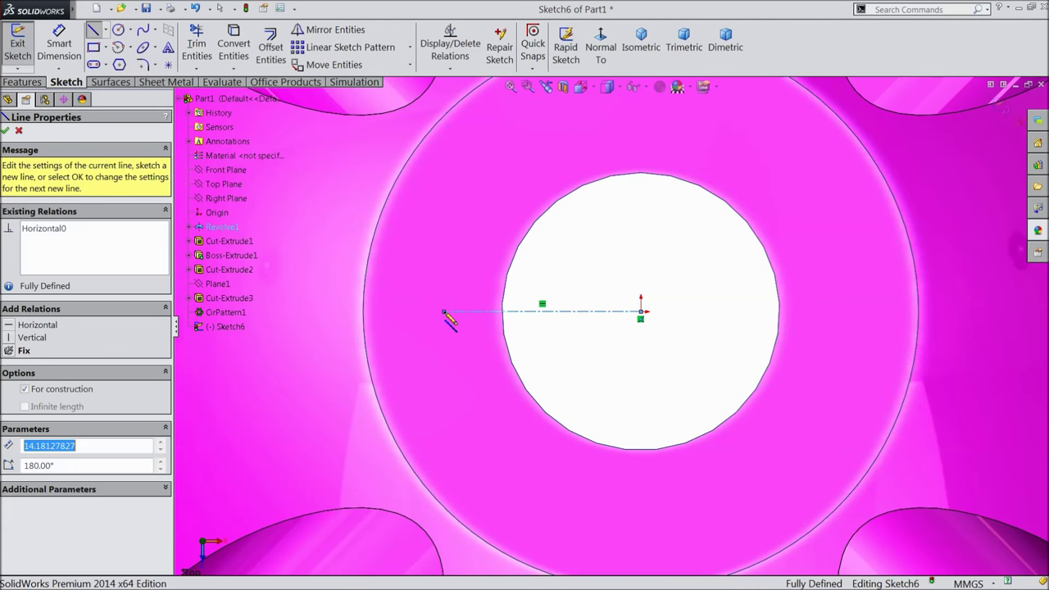
right_click(446, 313)
left_click(483, 108)
scroll(565, 312, "down", 2)
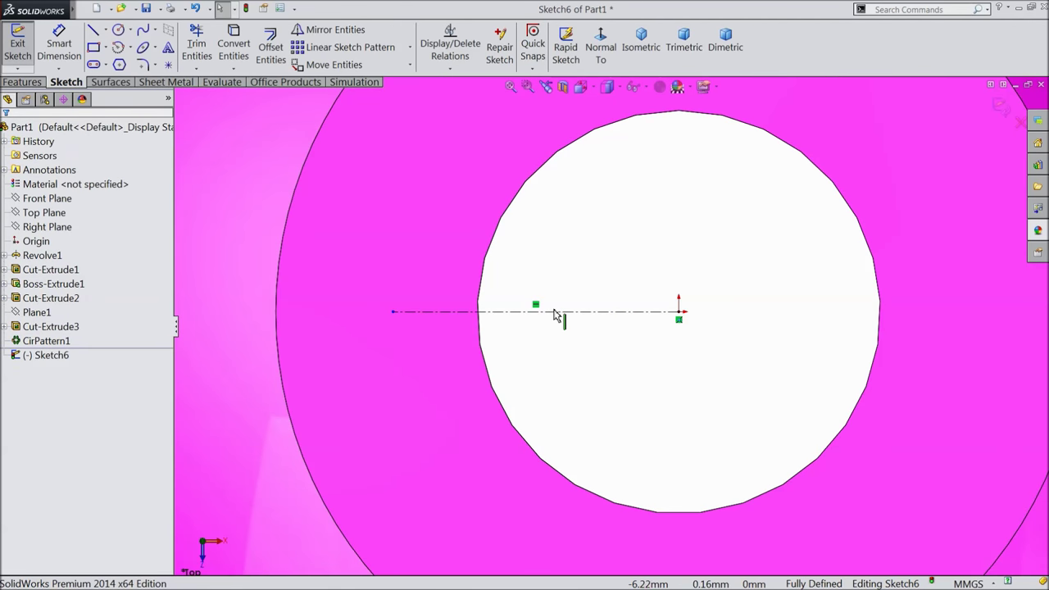
scroll(594, 312, "down", 1)
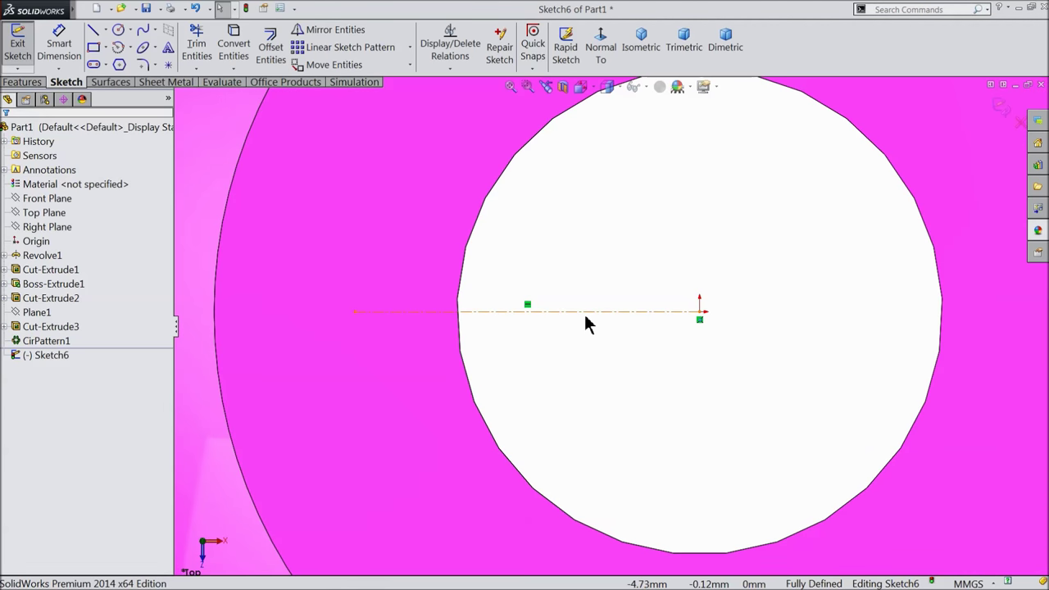
left_click(95, 48)
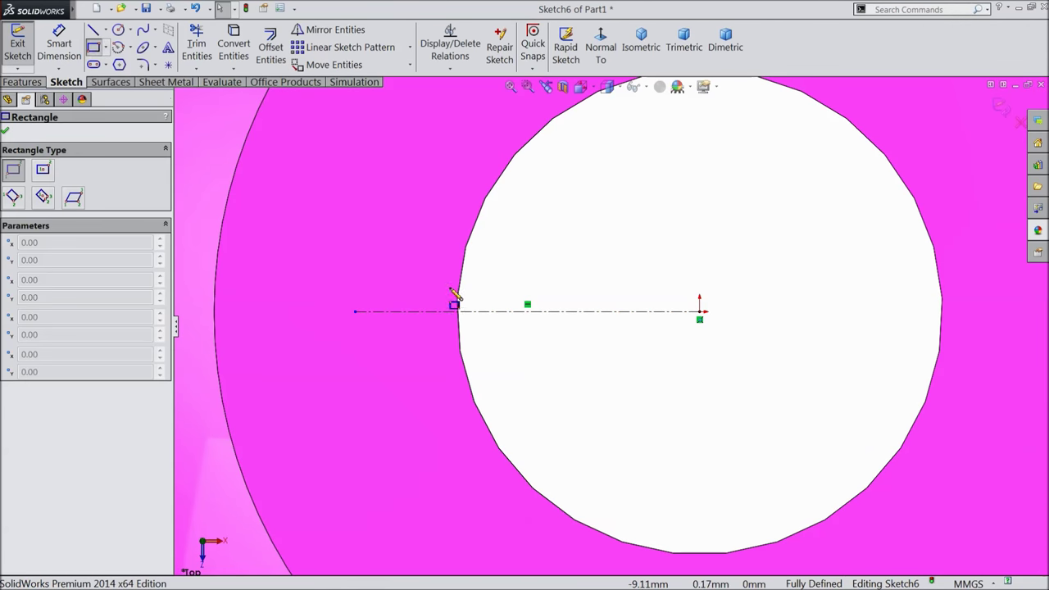
left_click(464, 255)
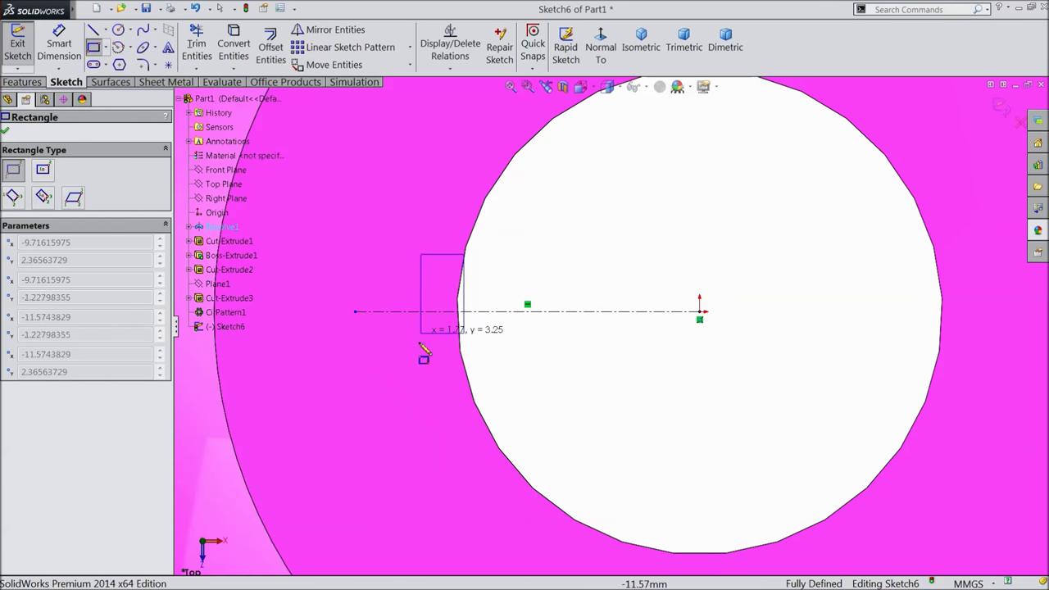
left_click(395, 385)
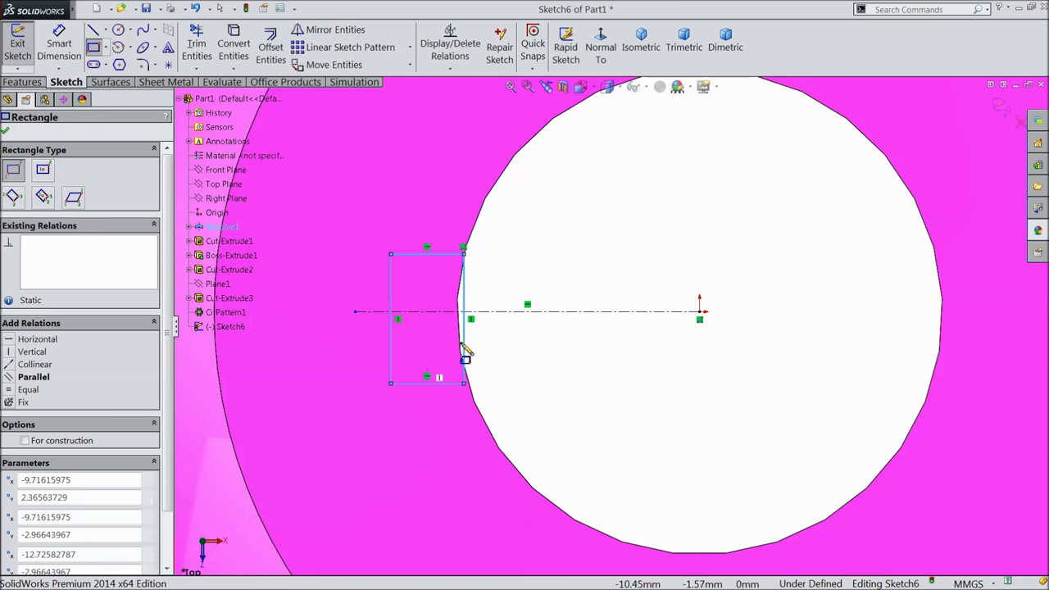
right_click(542, 212)
left_click(587, 138)
scroll(483, 344, "down", 1)
scroll(484, 344, "down", 1)
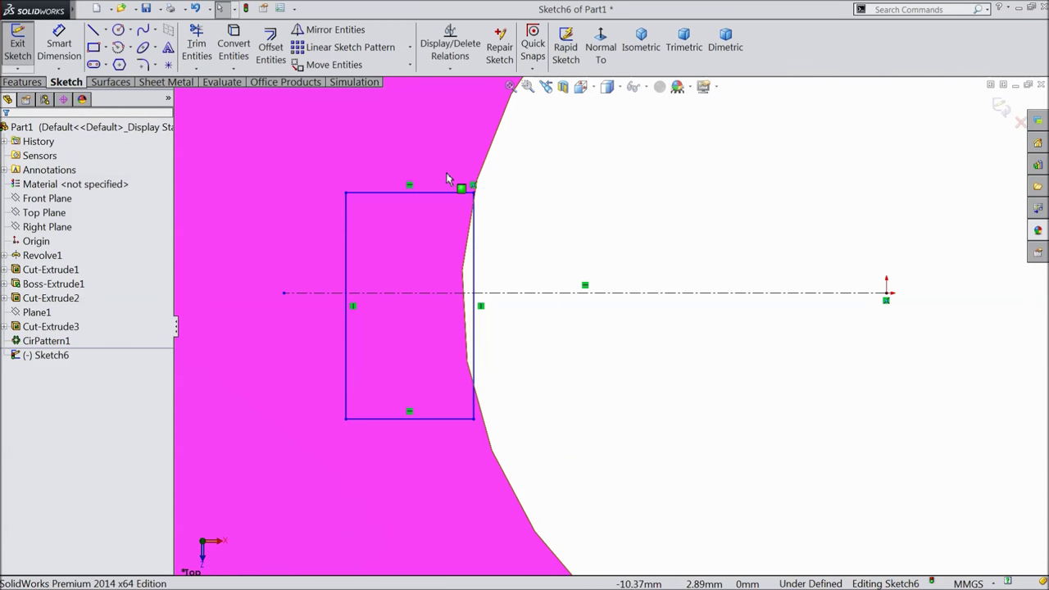
Make the rectangle symmetric about the centerline.
left_click_drag(445, 160, 393, 453)
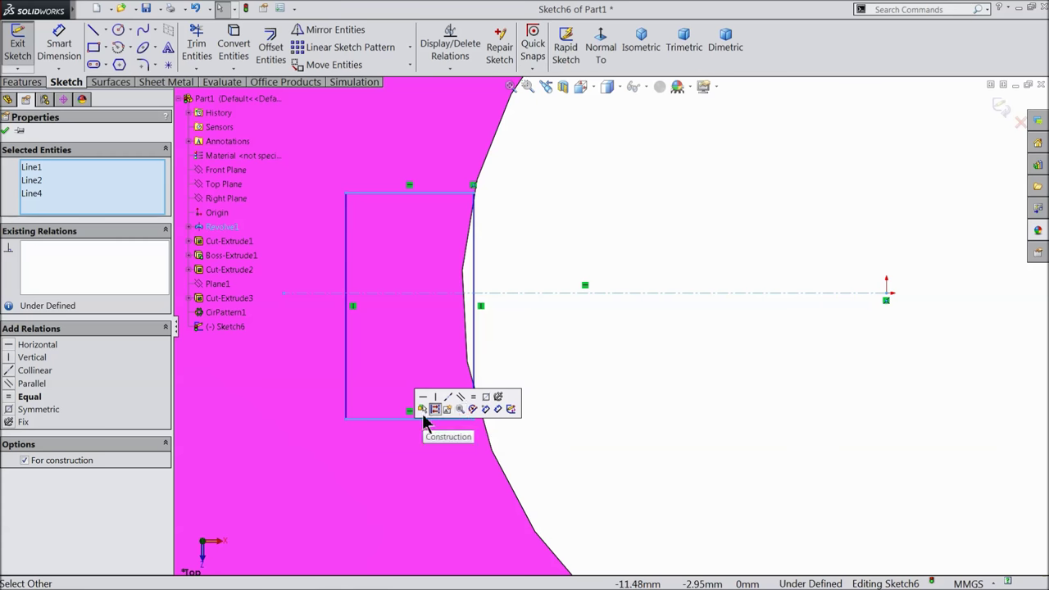
left_click(36, 408)
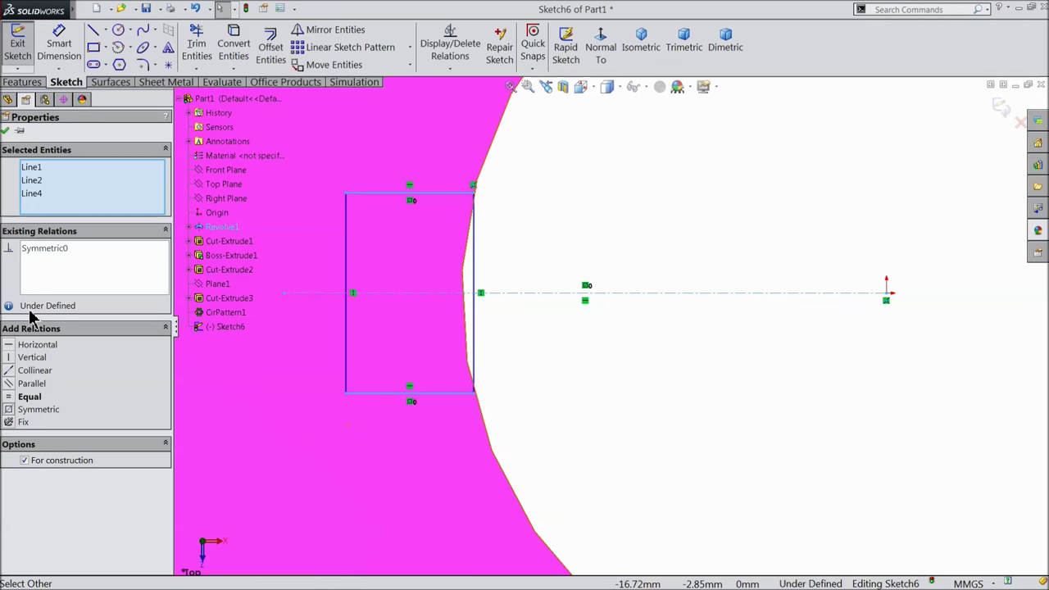
left_click(6, 131)
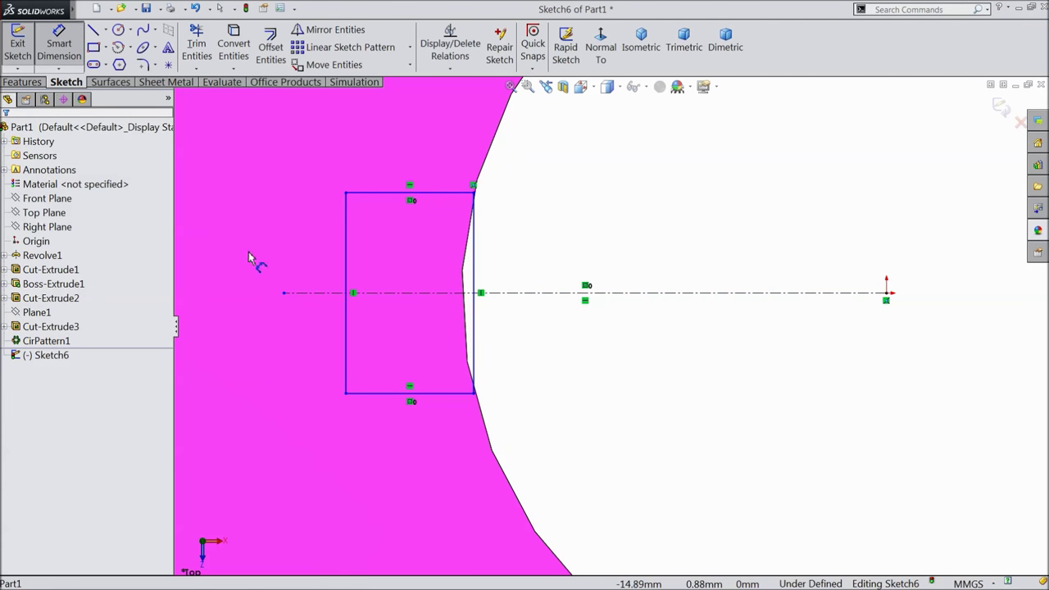
Dimension the rectangle to 4 mm high, with its side 12 mm from the origin.
left_click(346, 282)
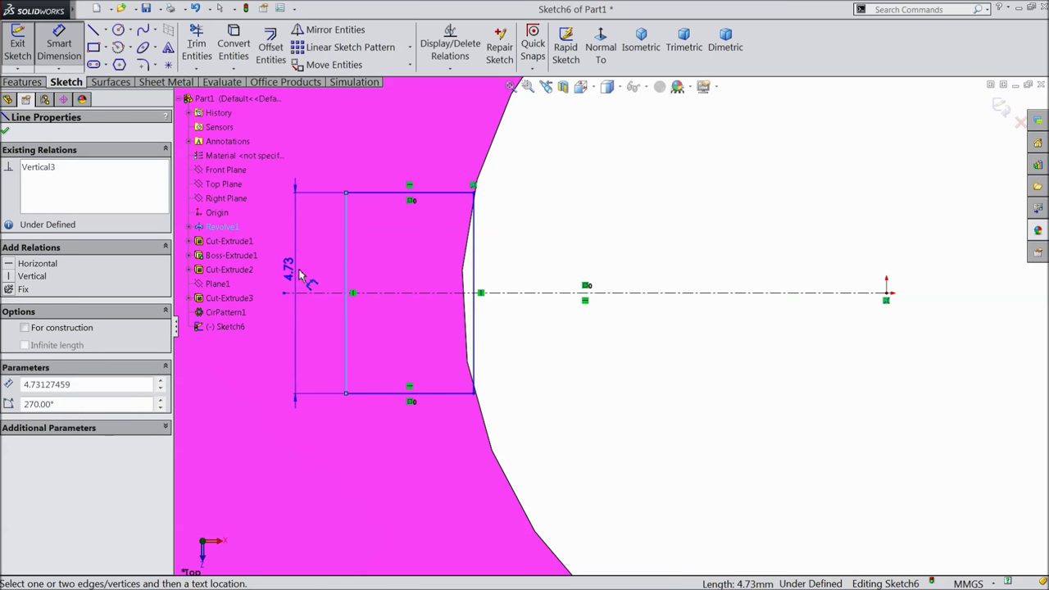
left_click(299, 276)
type("4")
key("Return")
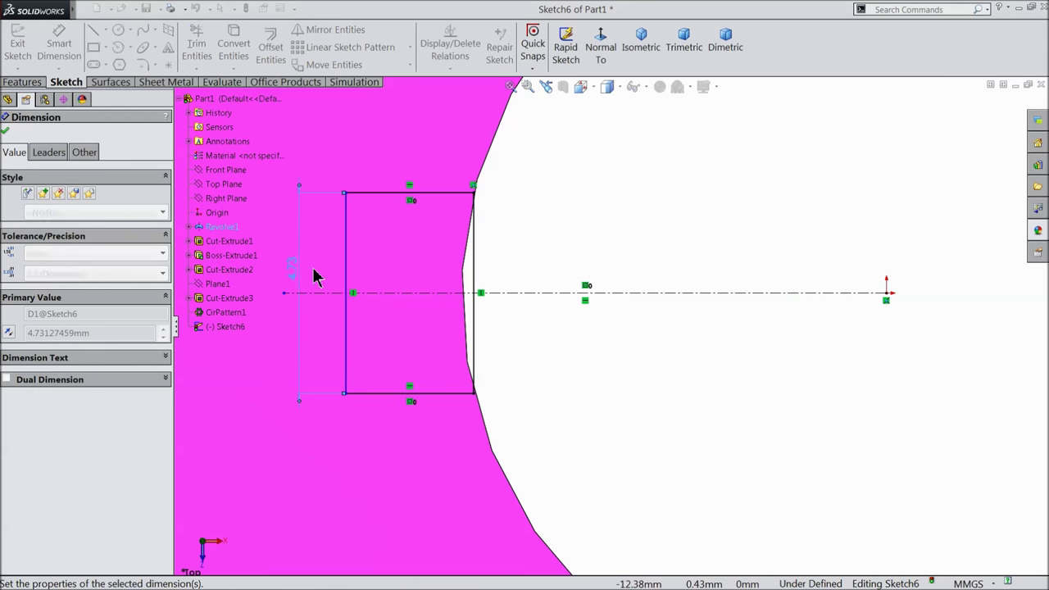
scroll(547, 273, "up", 3)
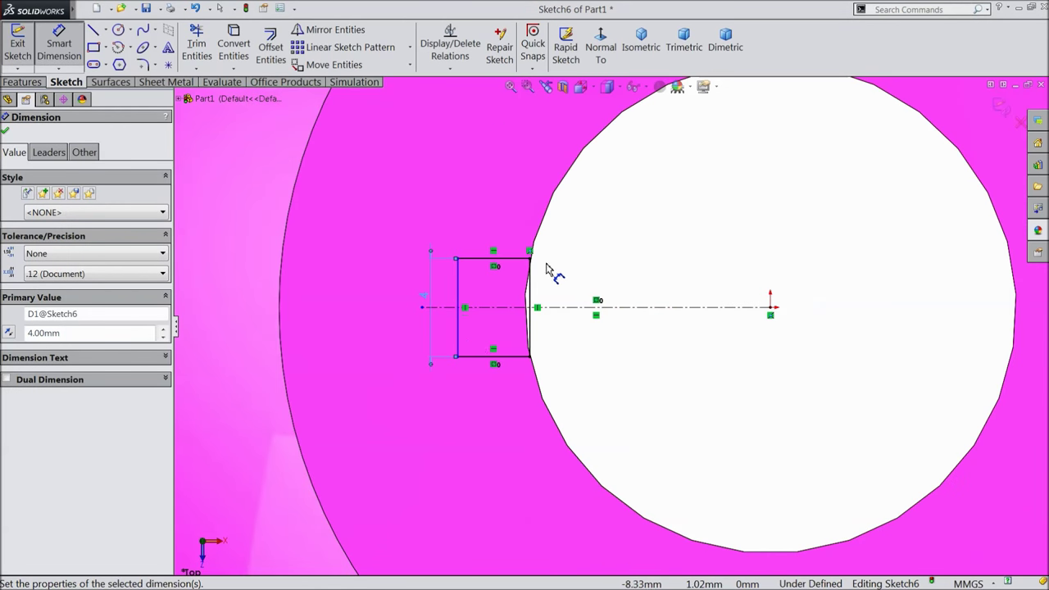
left_click(459, 326)
left_click(770, 308)
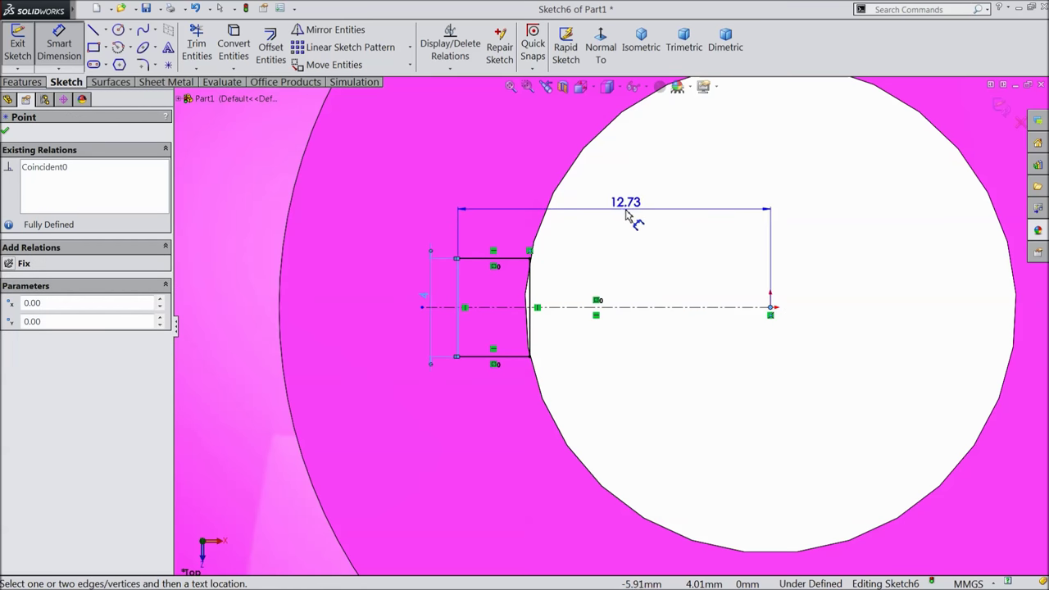
left_click(627, 215)
type("12")
left_click(569, 199)
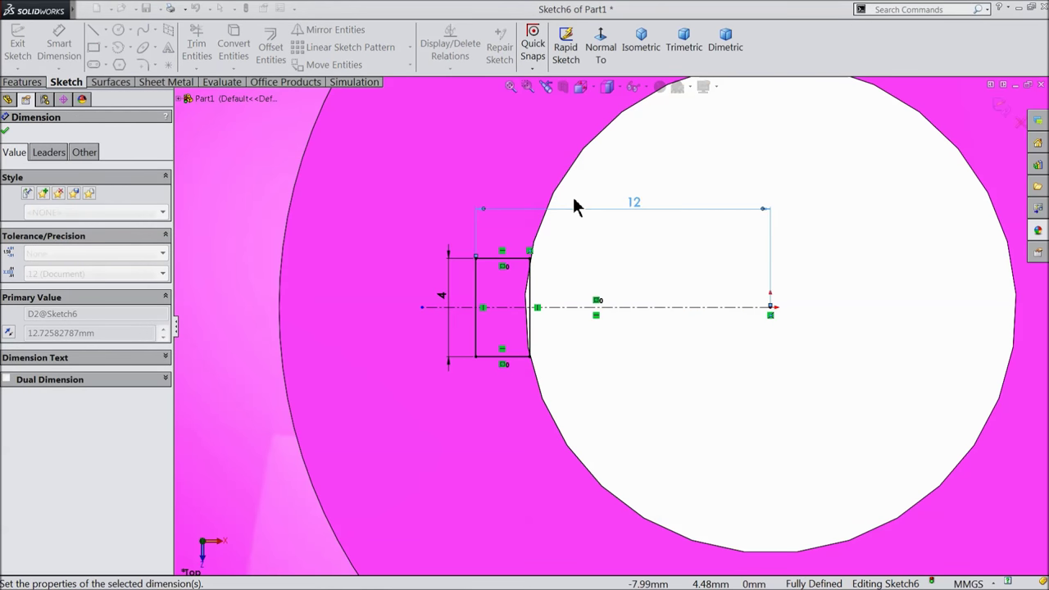
left_click(5, 131)
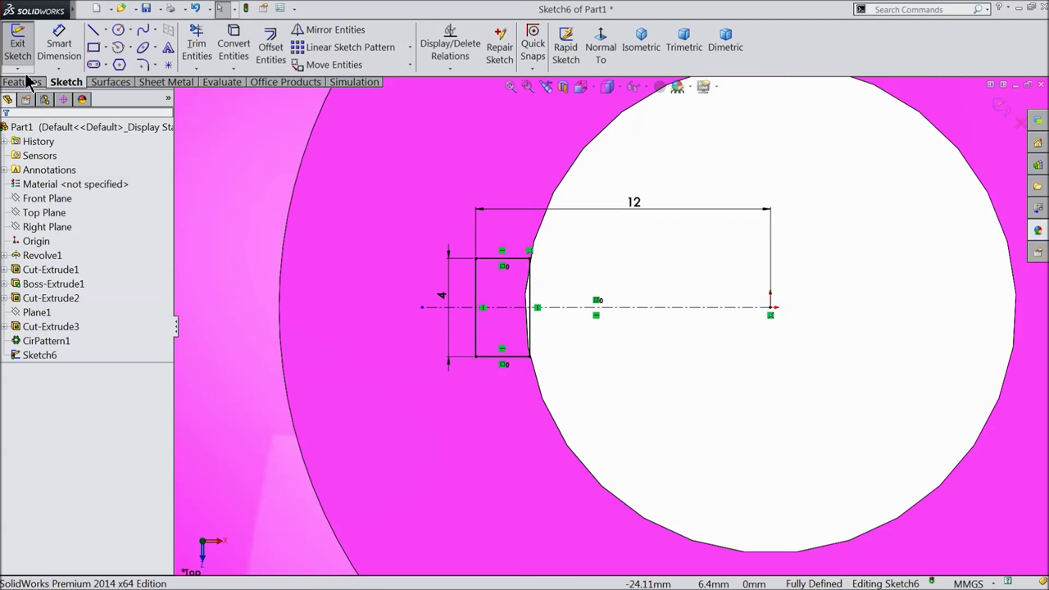
left_click(23, 82)
Cut the Sketch6 rectangle Through All to form a keyway notch in the bore.
left_click(224, 56)
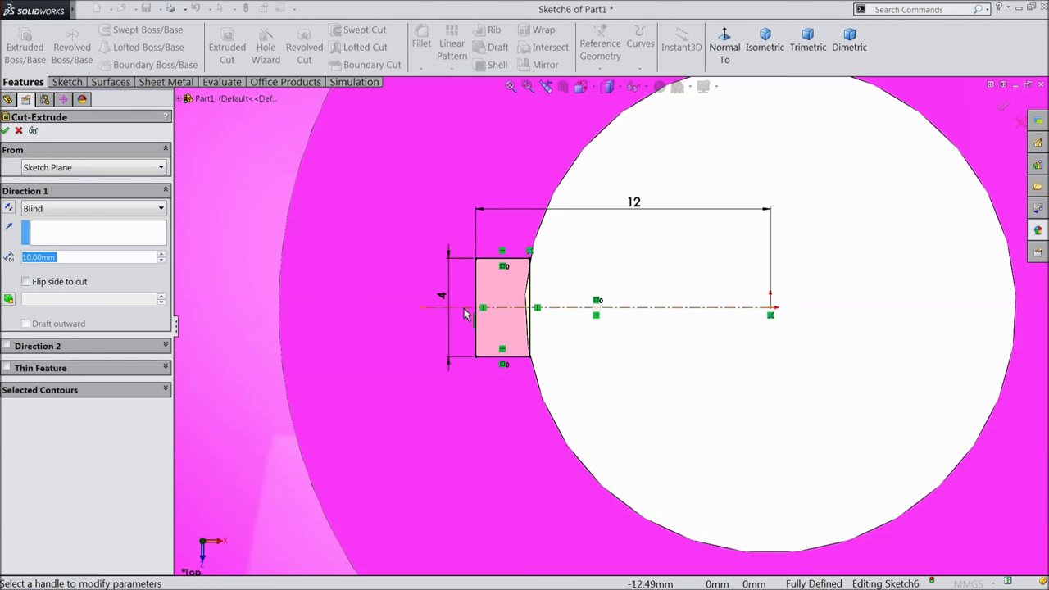
left_click(58, 210)
left_click(57, 237)
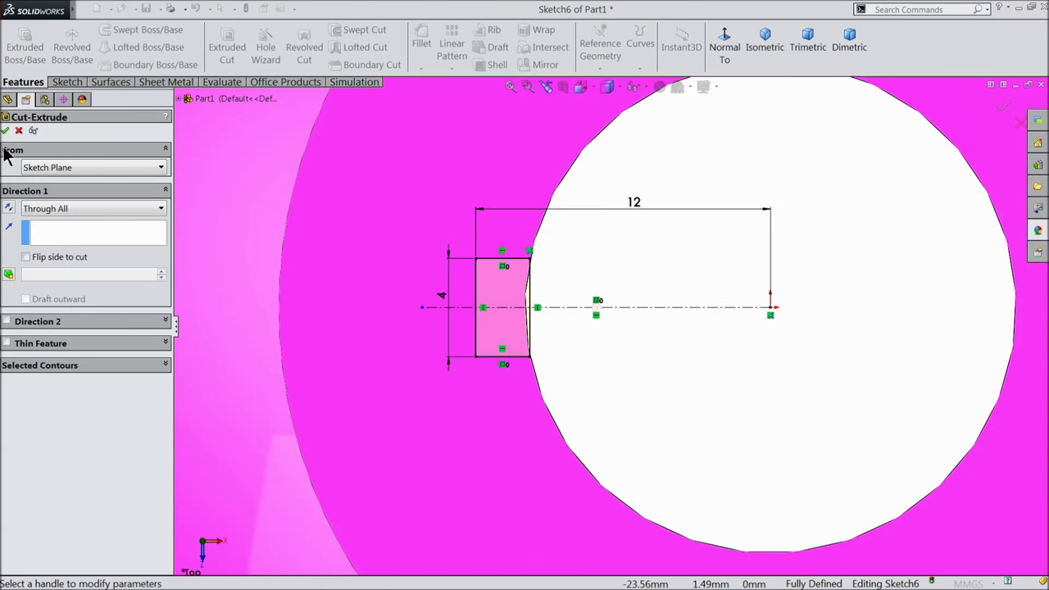
left_click(6, 131)
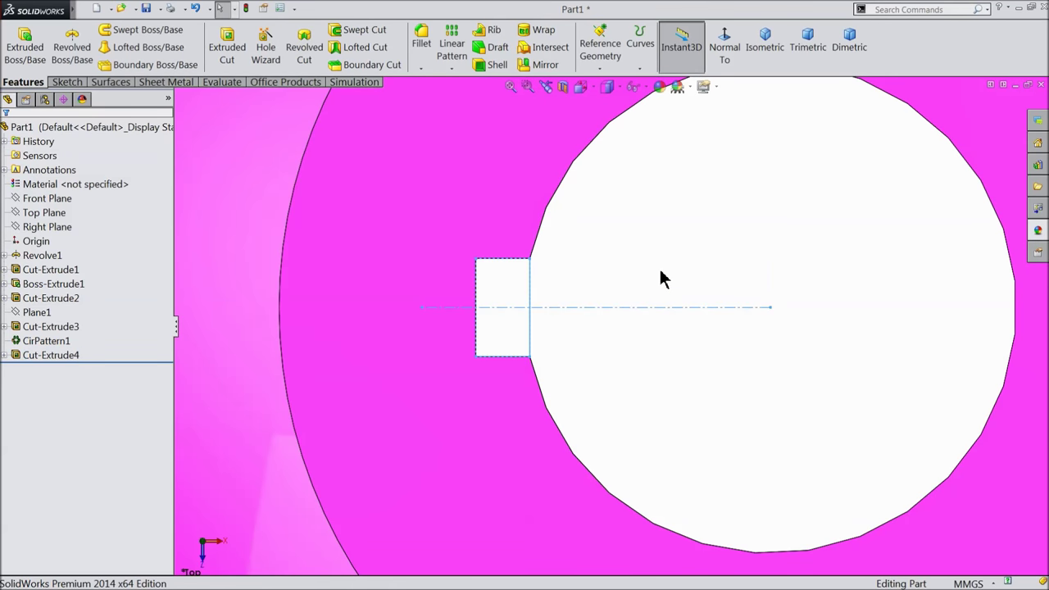
middle_click_drag(647, 360, 627, 349)
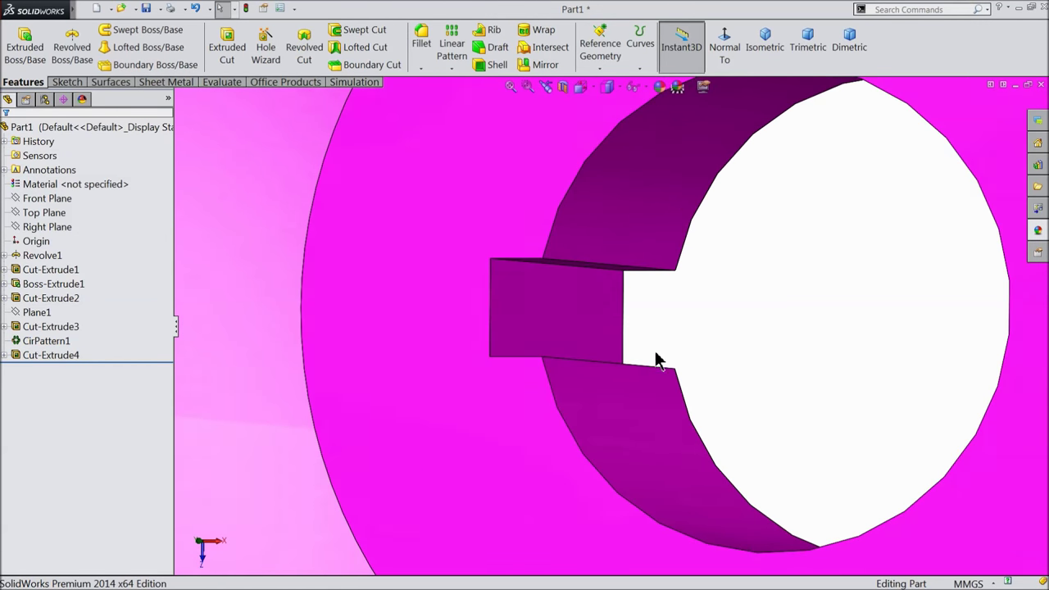
scroll(648, 355, "up", 3)
scroll(662, 360, "up", 5)
scroll(662, 353, "up", 2)
middle_click_drag(662, 351, 662, 345)
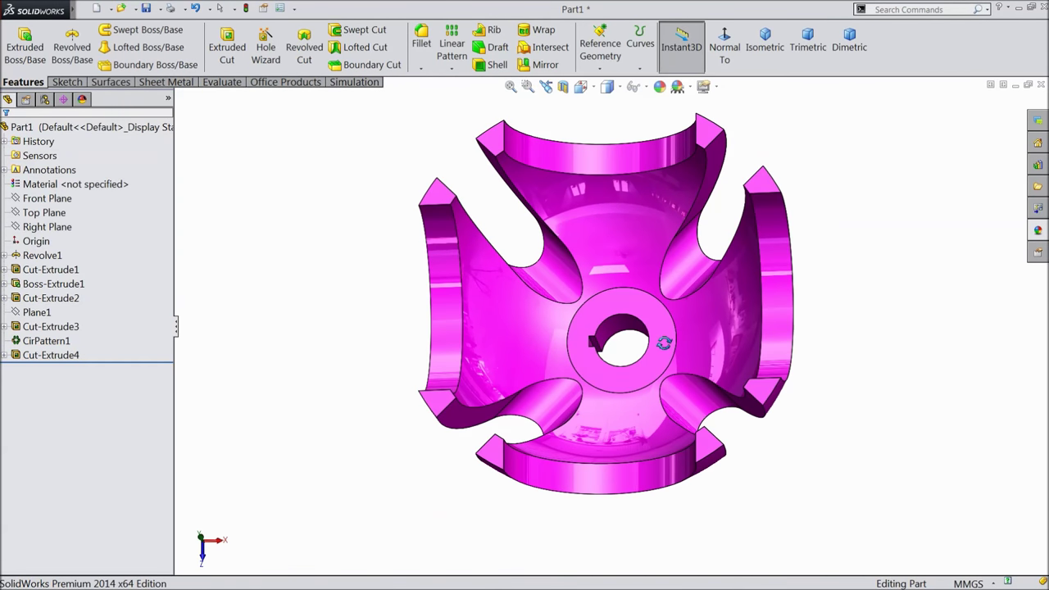
scroll(661, 339, "down", 2)
left_click(422, 48)
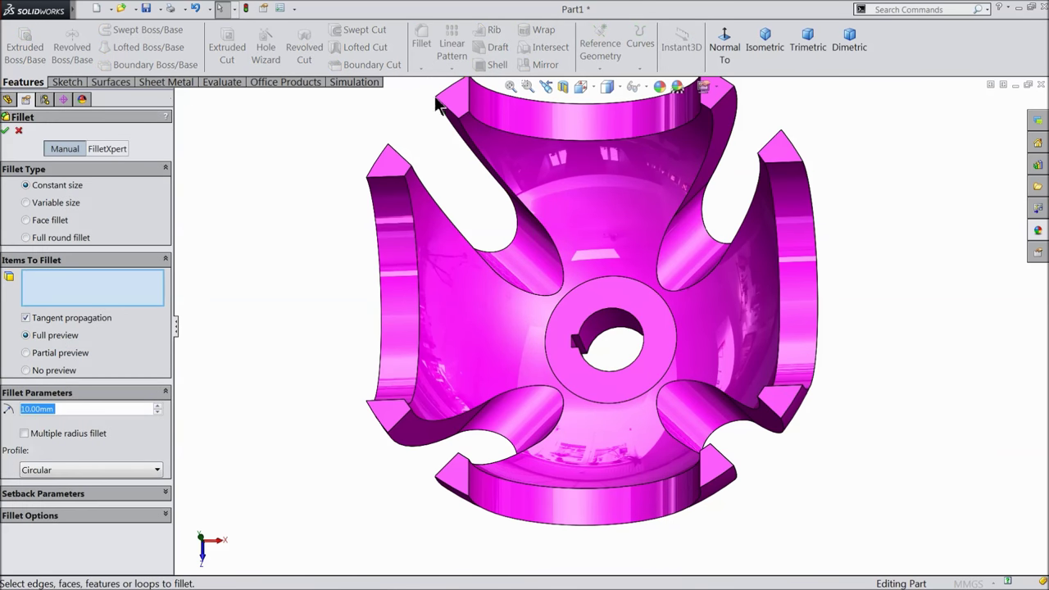
Set the fillet radius to 1 mm and select the first four arm-tip edges.
type("1")
key("Return")
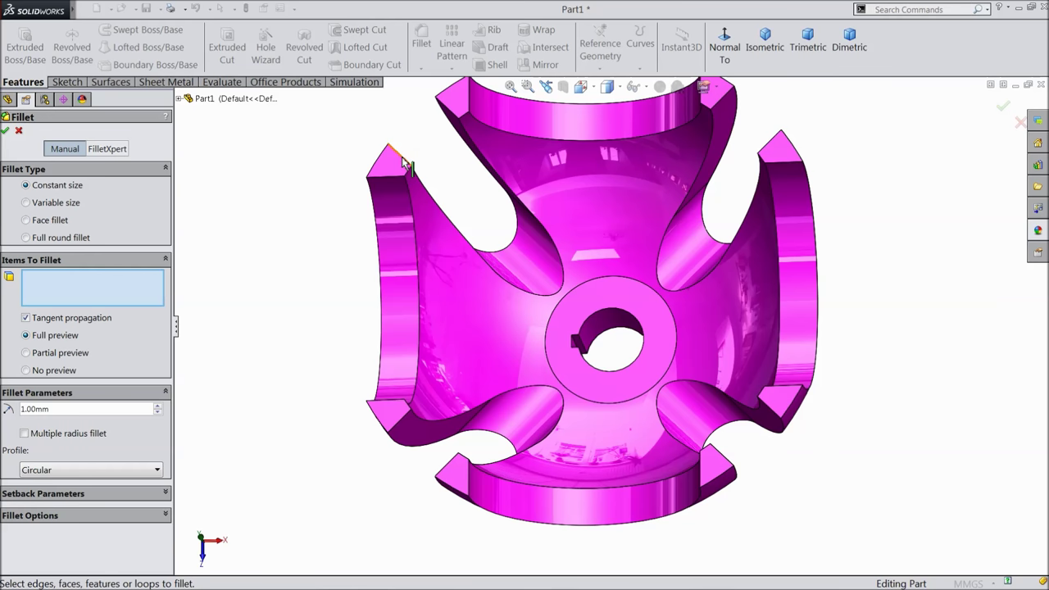
left_click(403, 161)
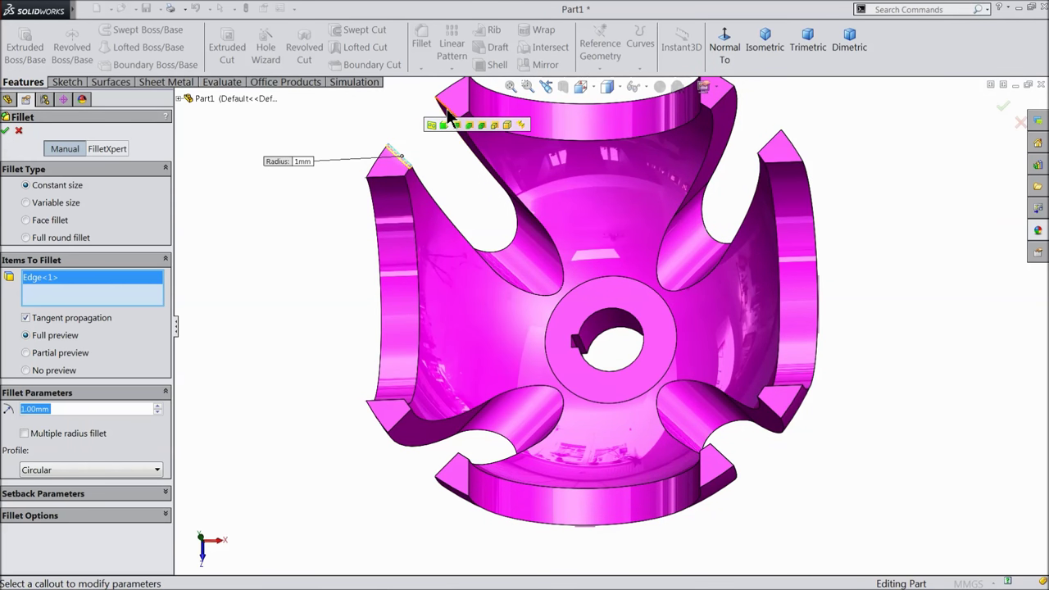
left_click(446, 109)
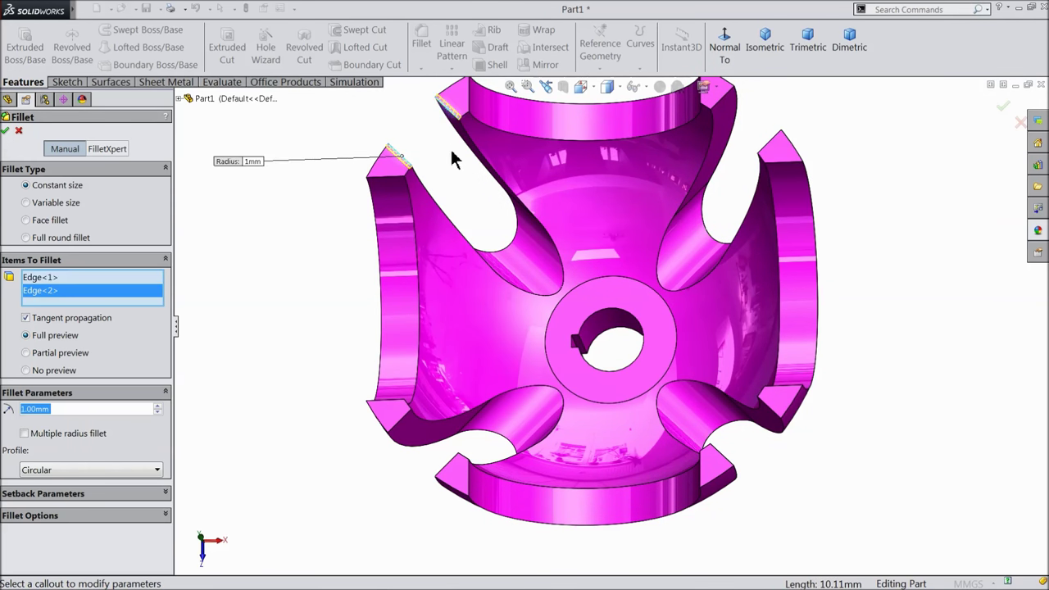
left_click(400, 427)
left_click(446, 471)
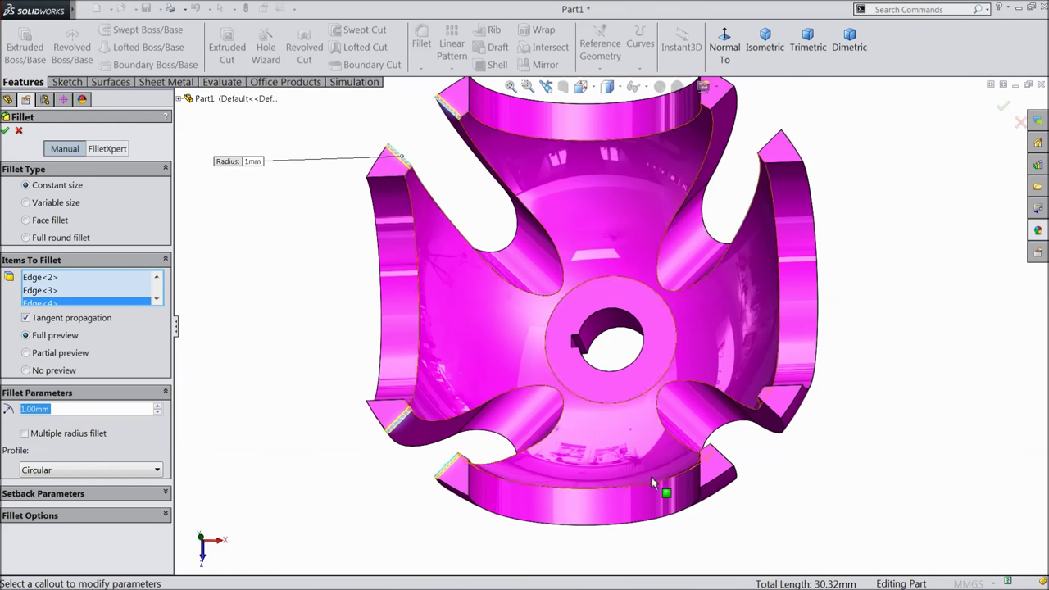
Add the remaining four arm-tip edges on the far side to the fillet.
middle_click_drag(757, 464, 814, 420)
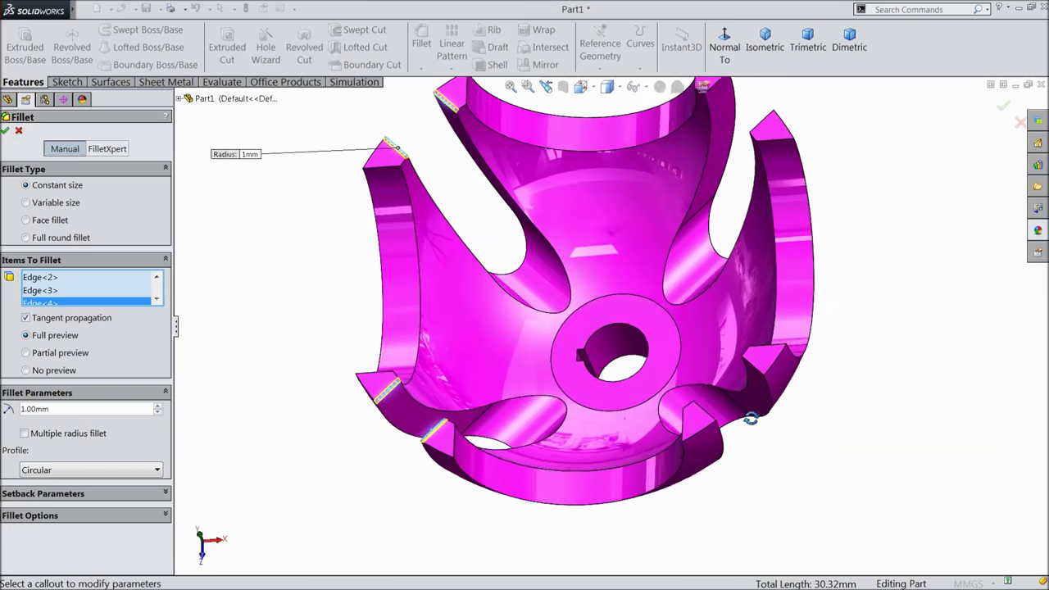
left_click(685, 411)
left_click(737, 366)
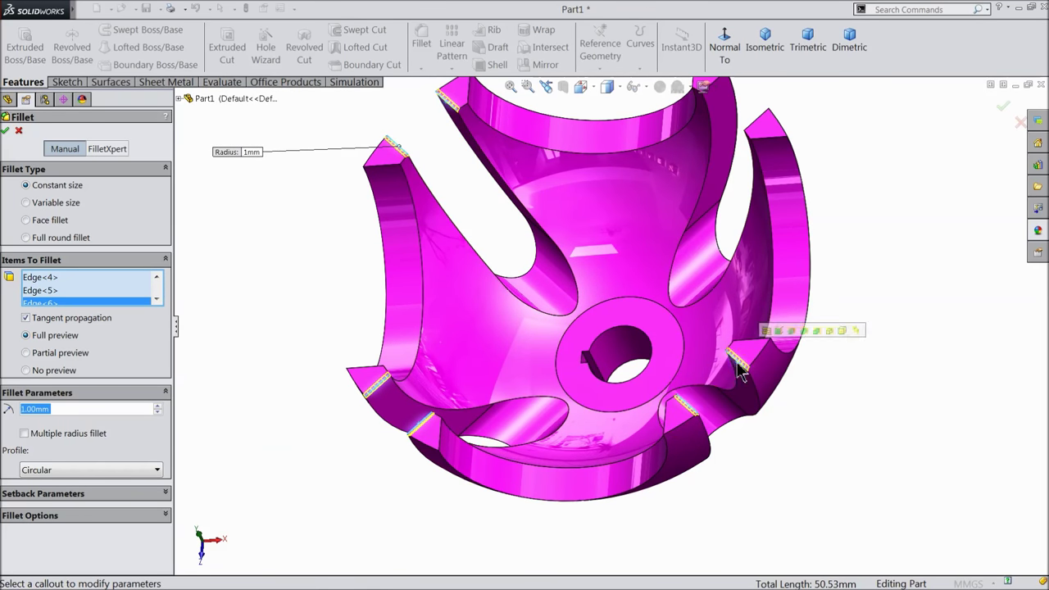
left_click(757, 127)
scroll(673, 190, "down", 5)
left_click(673, 190)
Accept the 1 mm fillet on all eight edges and orbit to inspect the rounded tips.
scroll(557, 393, "up", 5)
mouse_move(557, 422)
middle_mouse_down()
mouse_move(604, 367)
mouse_move(603, 341)
middle_mouse_up()
scroll(620, 316, "down", 3)
scroll(627, 279, "down", 2)
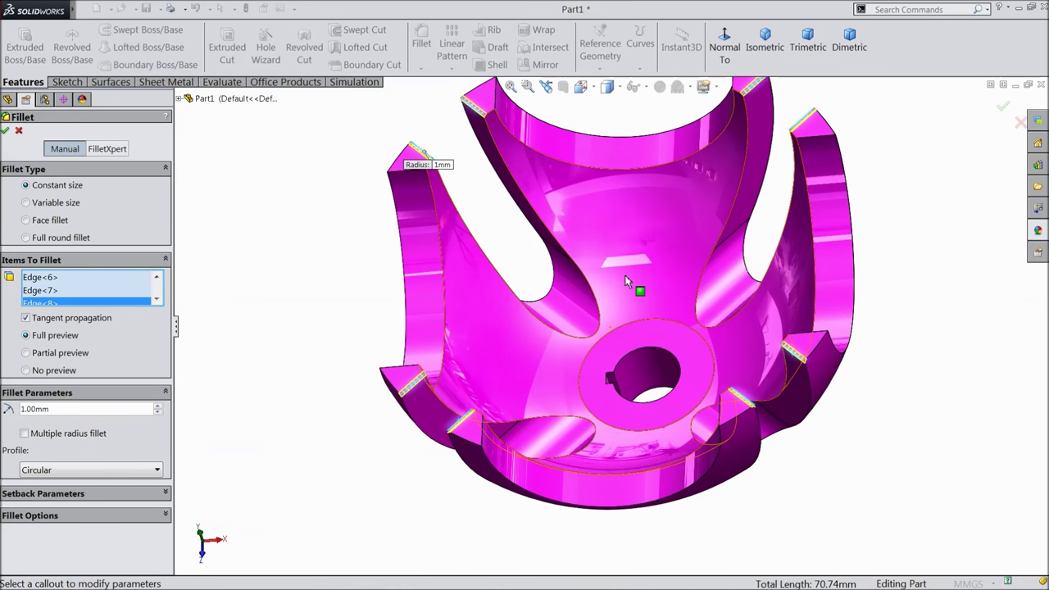
left_click(7, 131)
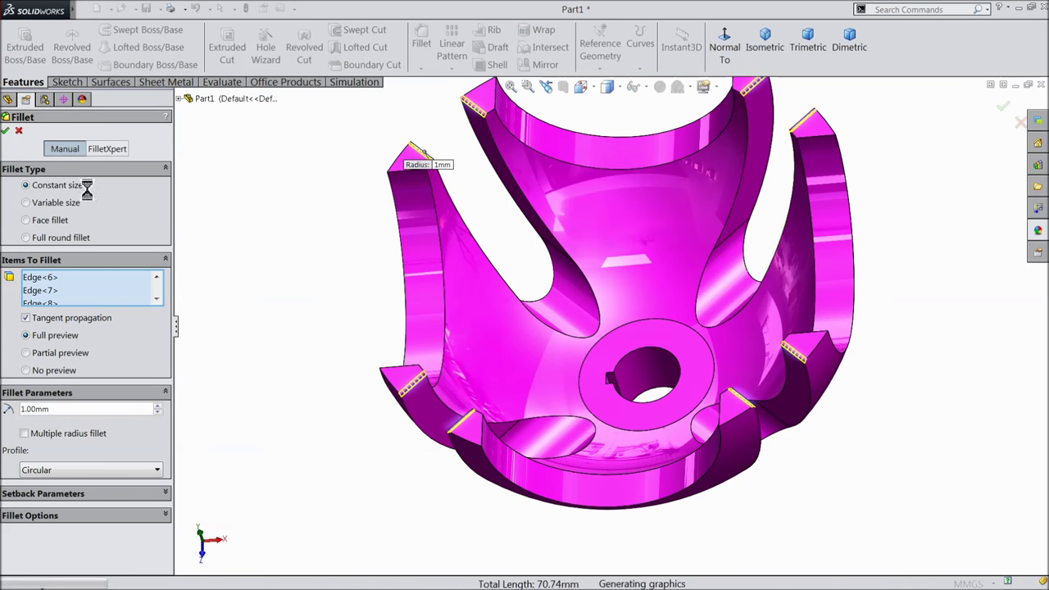
mouse_move(305, 307)
middle_mouse_down()
mouse_move(284, 308)
mouse_move(286, 374)
mouse_move(346, 161)
mouse_move(479, 132)
mouse_move(655, 155)
mouse_move(543, 183)
mouse_move(384, 276)
mouse_move(506, 310)
mouse_move(484, 306)
middle_mouse_up()
scroll(563, 286, "up", 2)
scroll(574, 290, "down", 2)
middle_click_drag(653, 311, 601, 304)
scroll(706, 356, "up", 2)
scroll(706, 357, "down", 2)
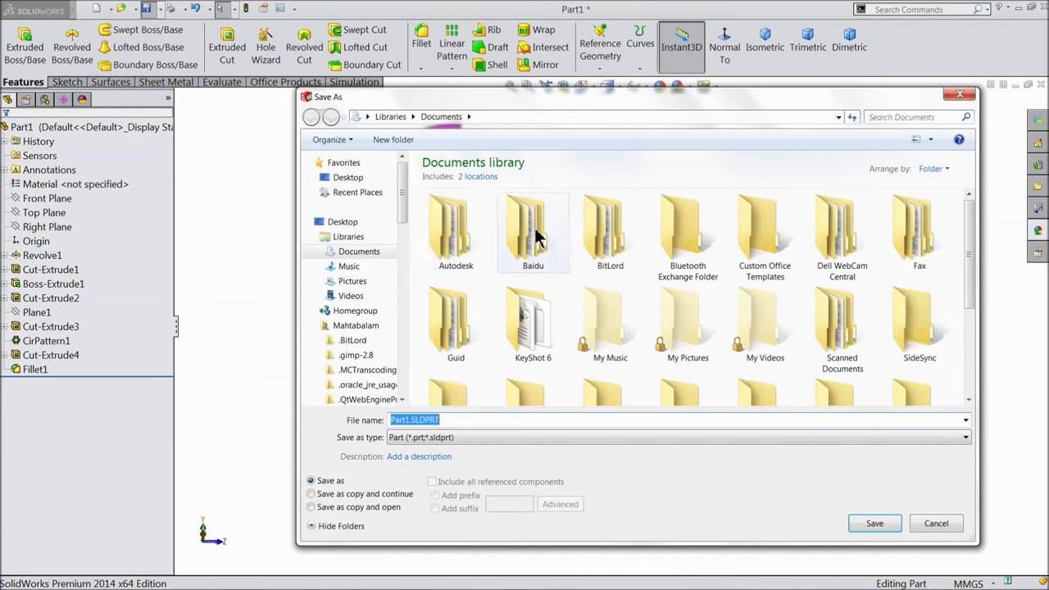
Save the part as '1.Driven Wheel' inside a new Desktop folder 'Spherical Geneva mechanism'.
left_click(347, 177)
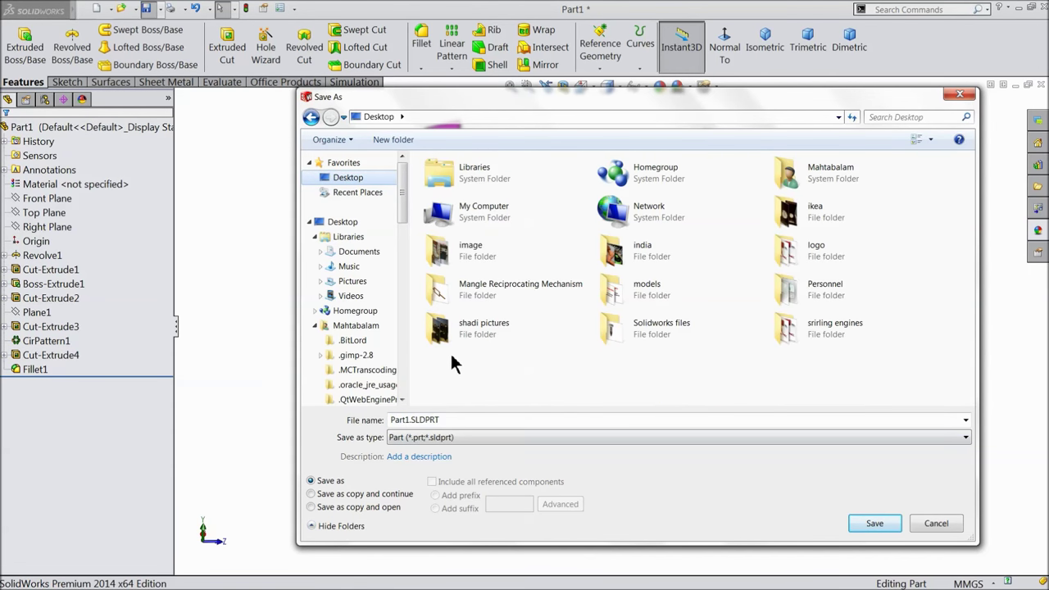
left_click(405, 141)
type("Spherical Geneva mechanism")
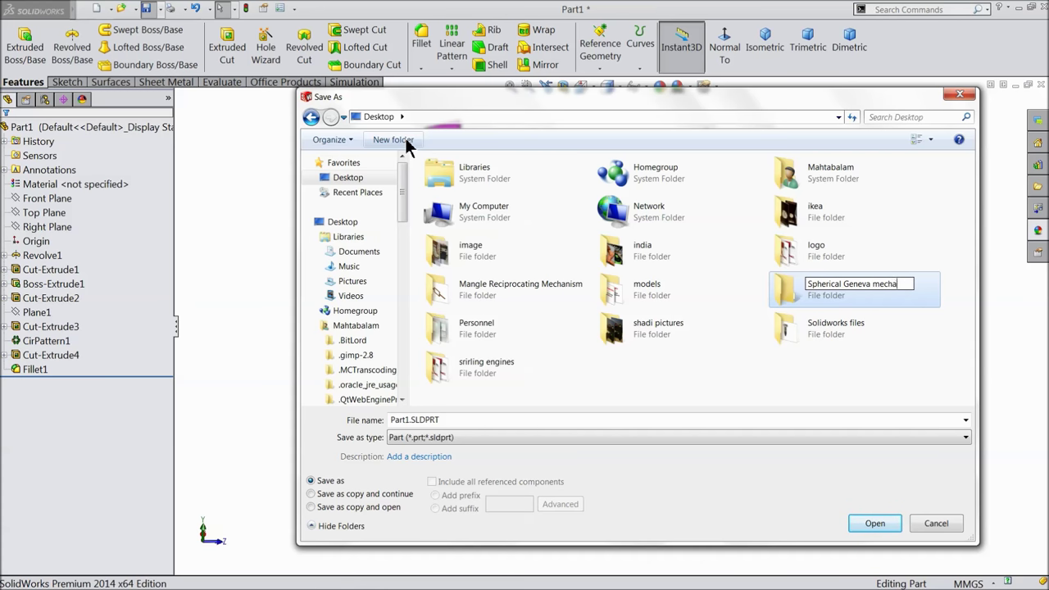
left_click(786, 292)
double_click(806, 330)
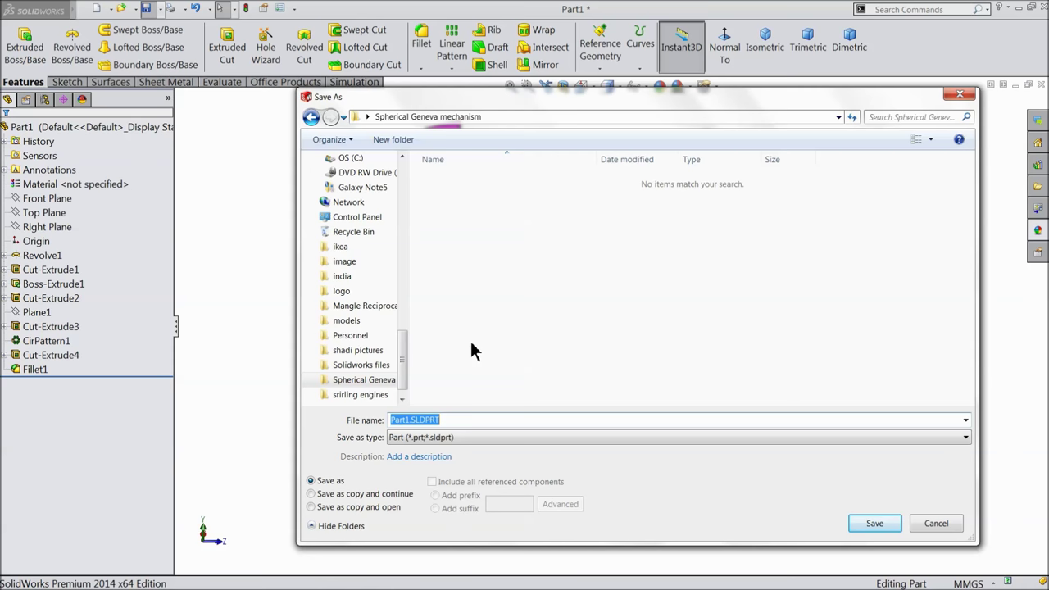
type("1.Driven Wheel")
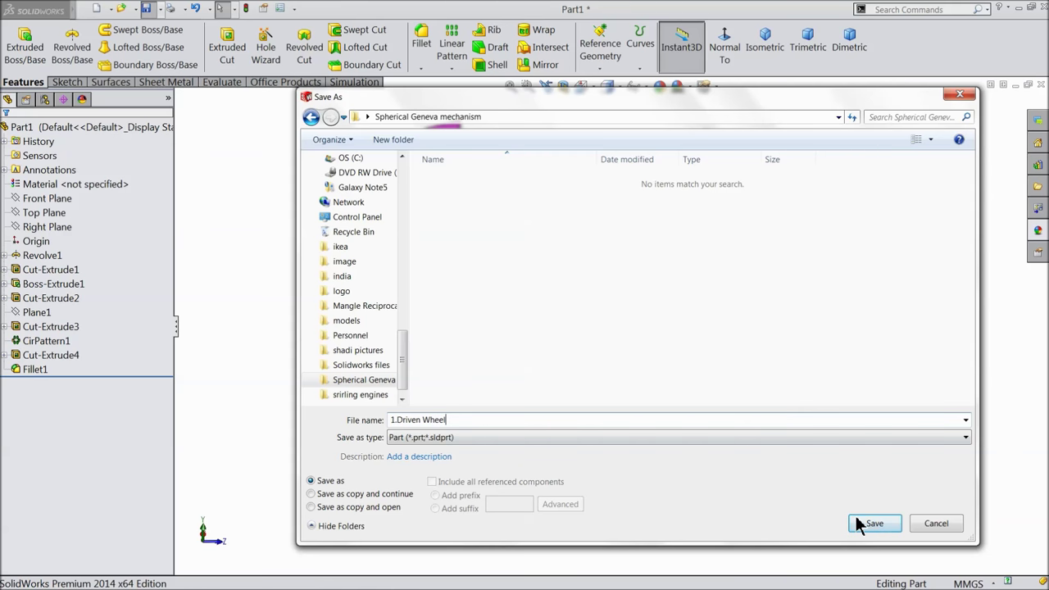
left_click(860, 525)
middle_click_drag(721, 355, 697, 339)
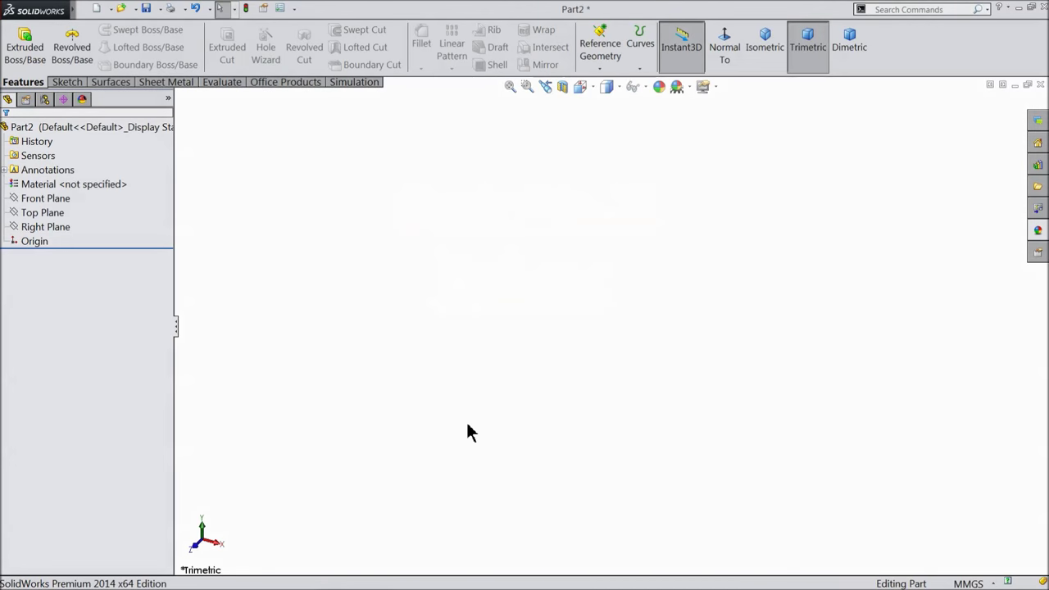
Start a Front Plane sketch and draw two concentric circles at the origin.
left_click(24, 198)
left_click(22, 181)
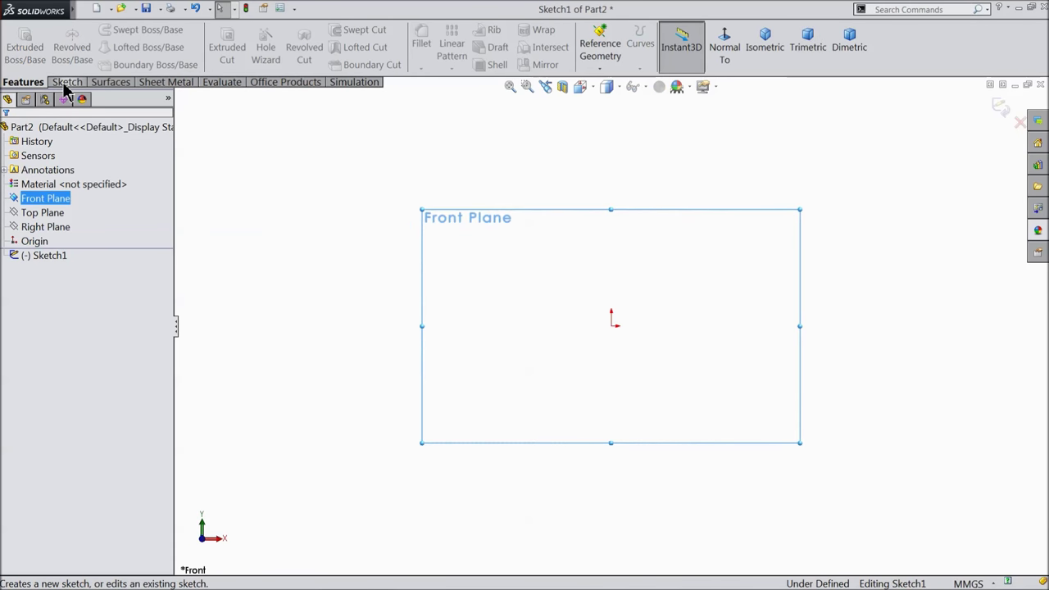
left_click(119, 31)
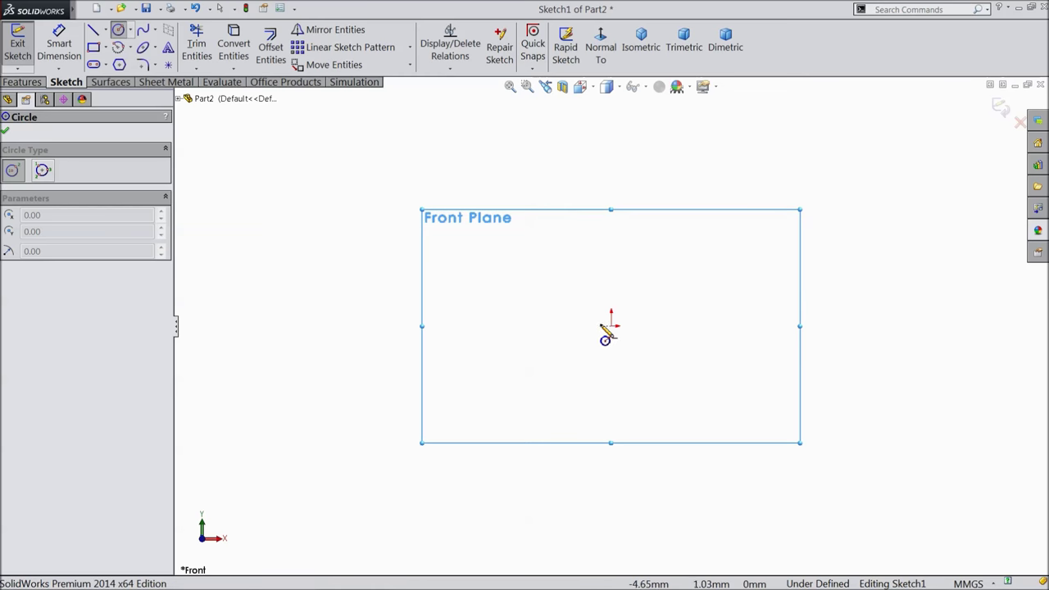
left_click_drag(610, 326, 414, 238)
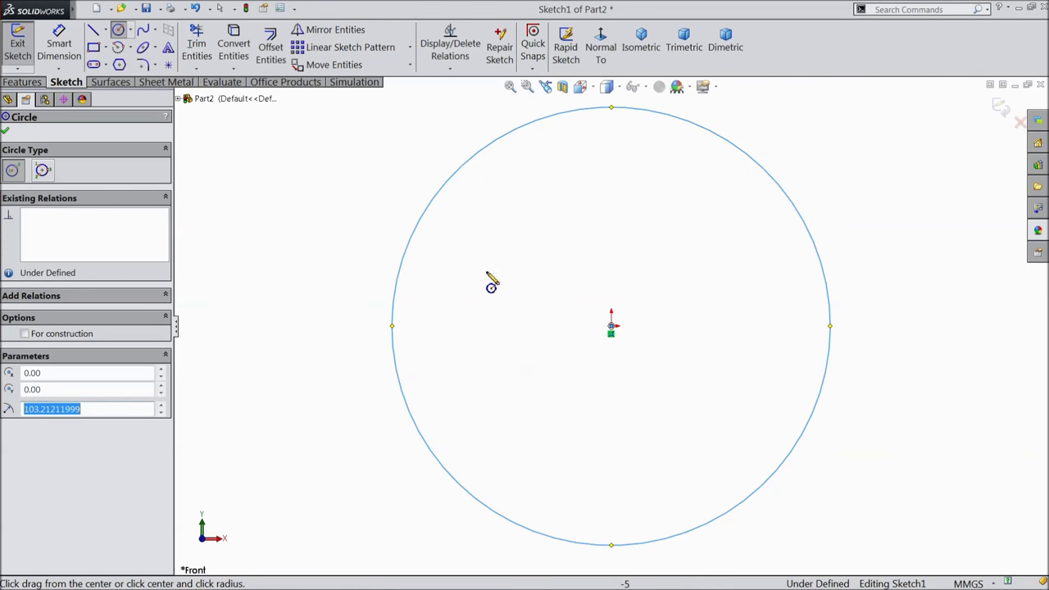
left_click_drag(610, 326, 543, 300)
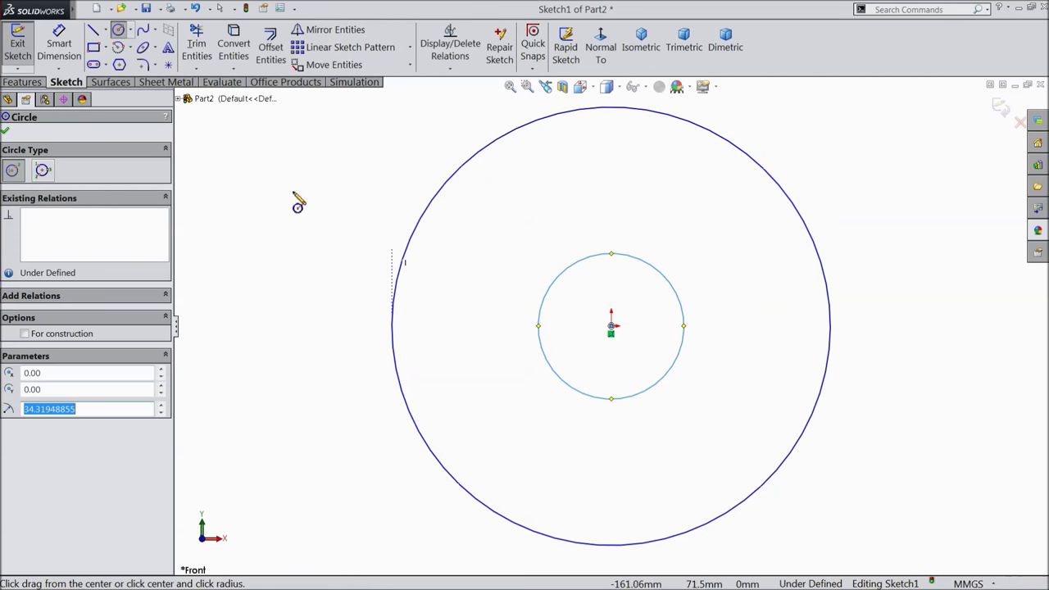
left_click(119, 31)
Dimension the outer circle to Ø70 and the inner circle to Ø20.
left_click(59, 45)
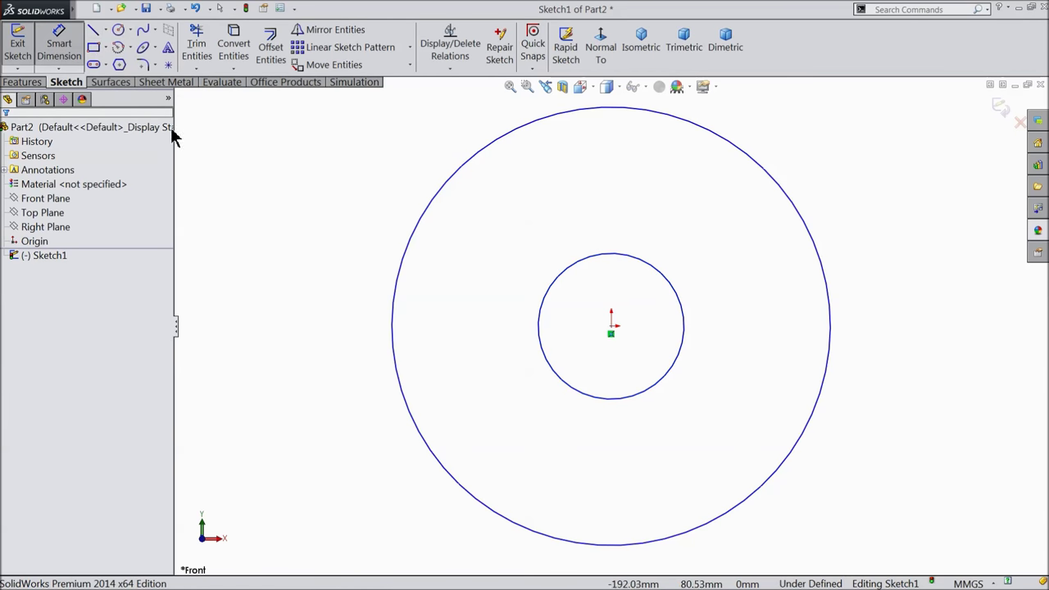
left_click(391, 315)
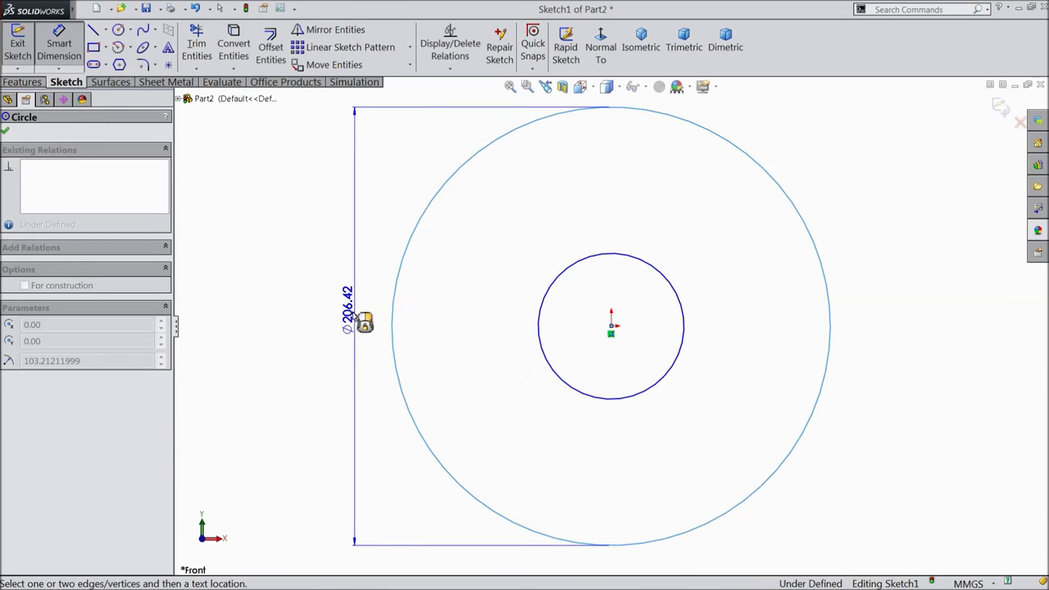
left_click(335, 312)
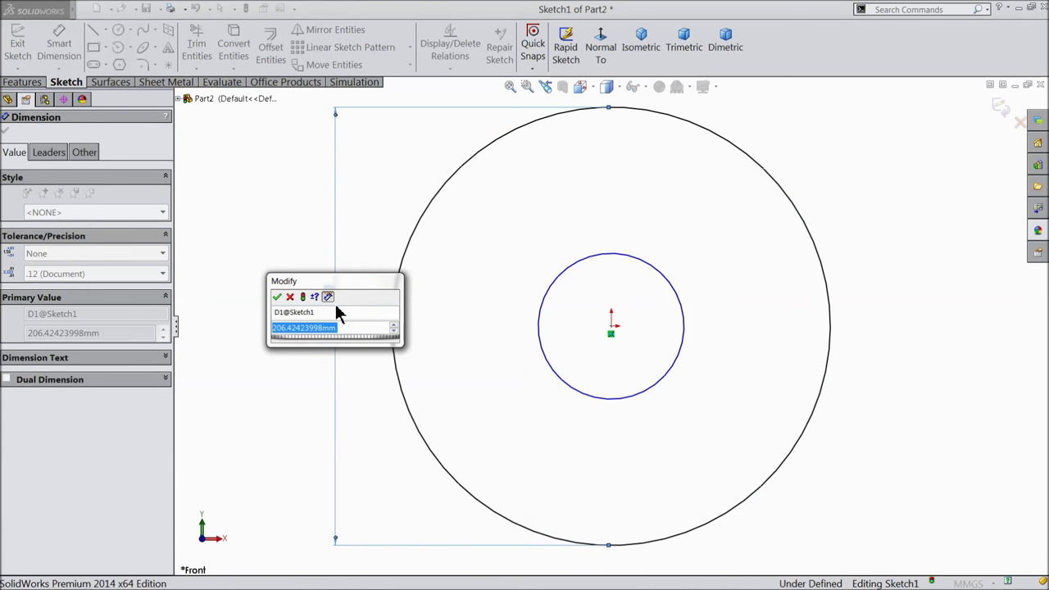
type("70")
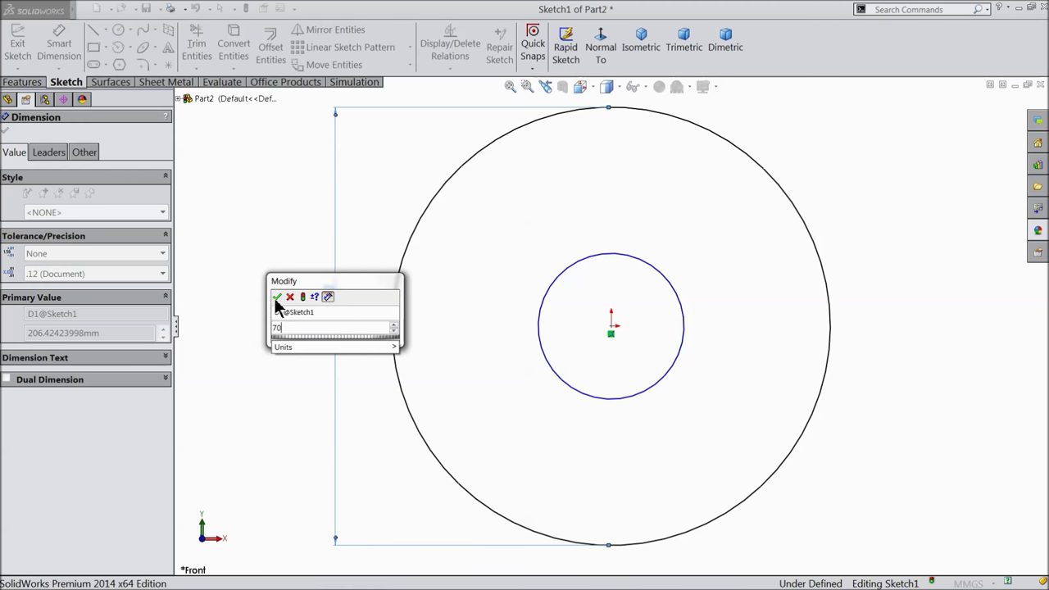
left_click(277, 297)
left_click(551, 320)
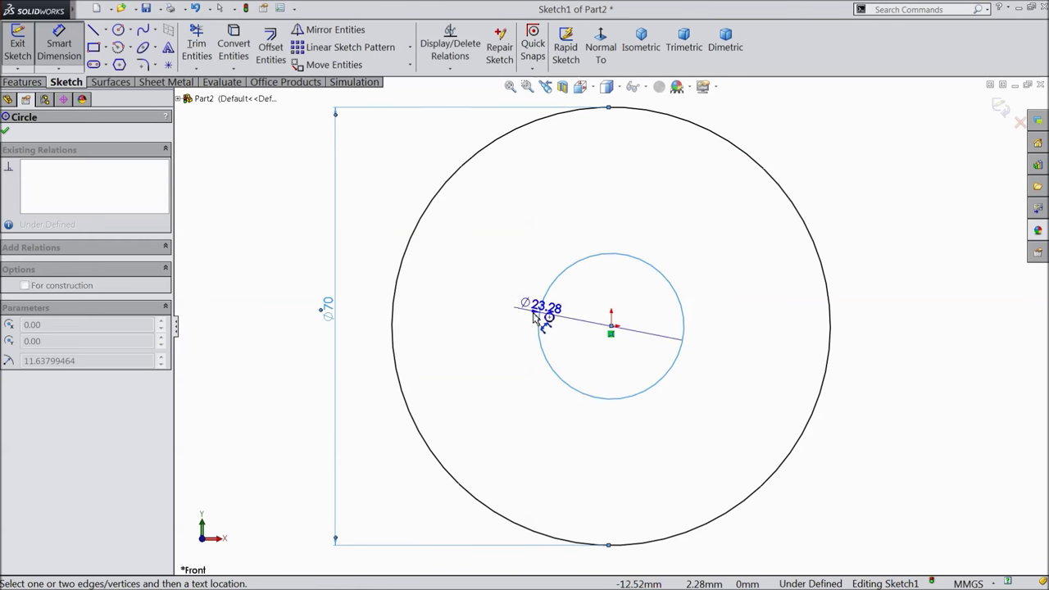
left_click(370, 318)
type("20")
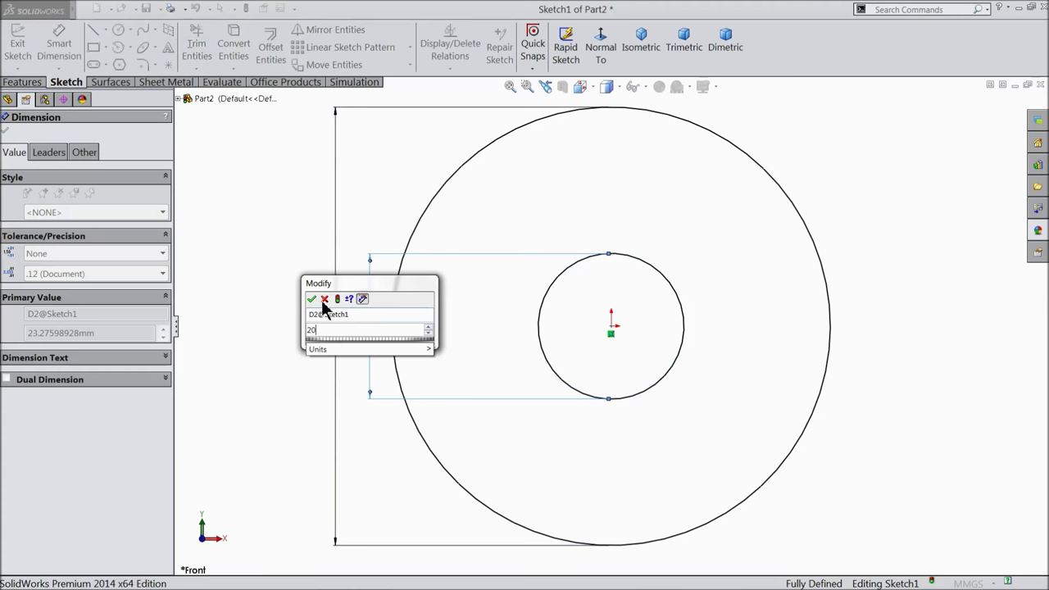
left_click(309, 296)
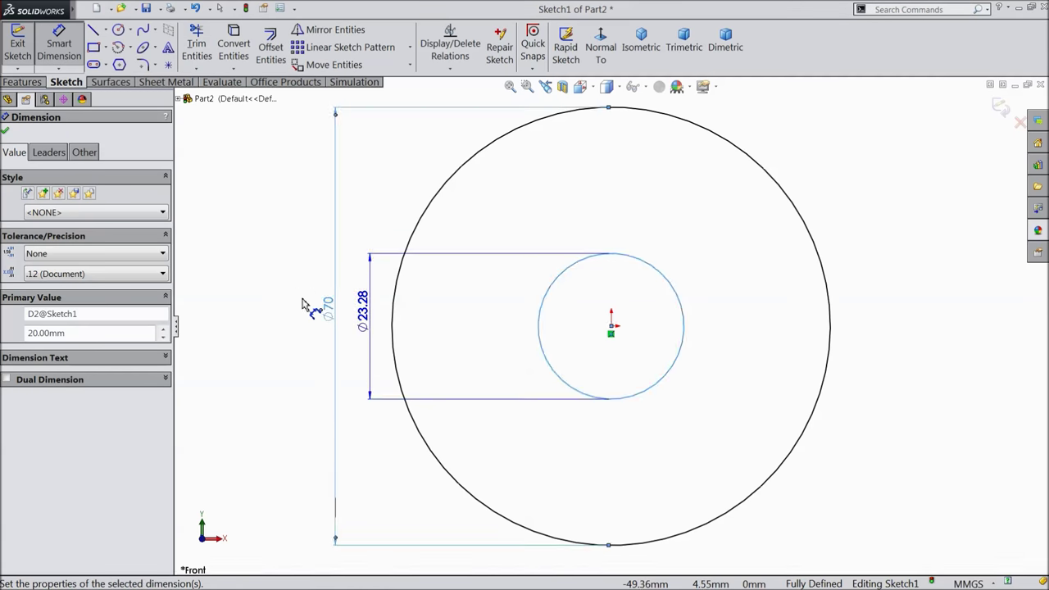
left_click(6, 131)
left_click(23, 82)
left_click(25, 49)
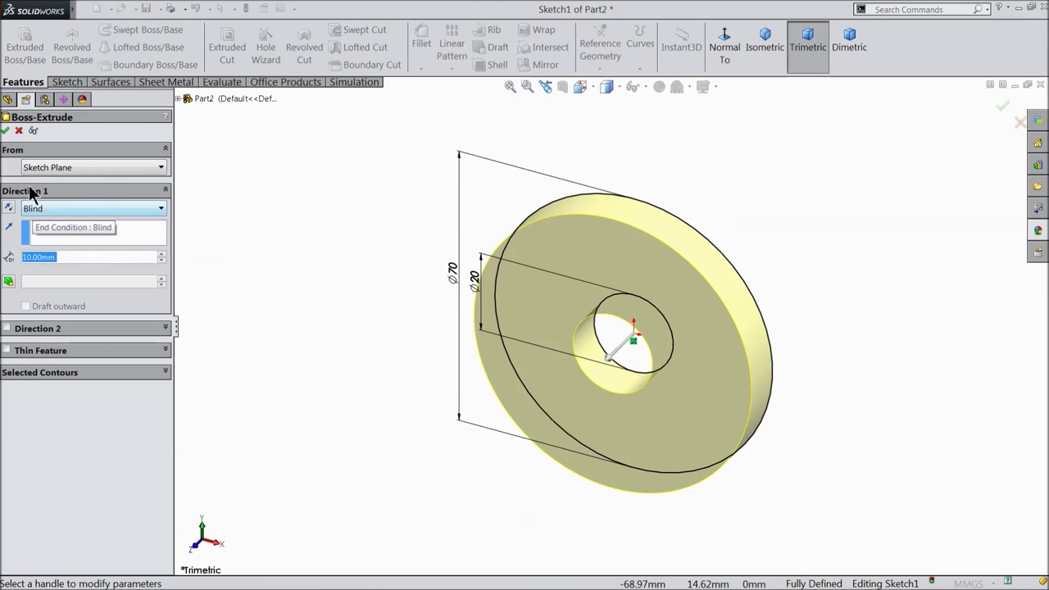
Confirm the 10 mm Ø70 disk extrusion and colour Part2 teal with a slightly raised green value.
left_click(6, 131)
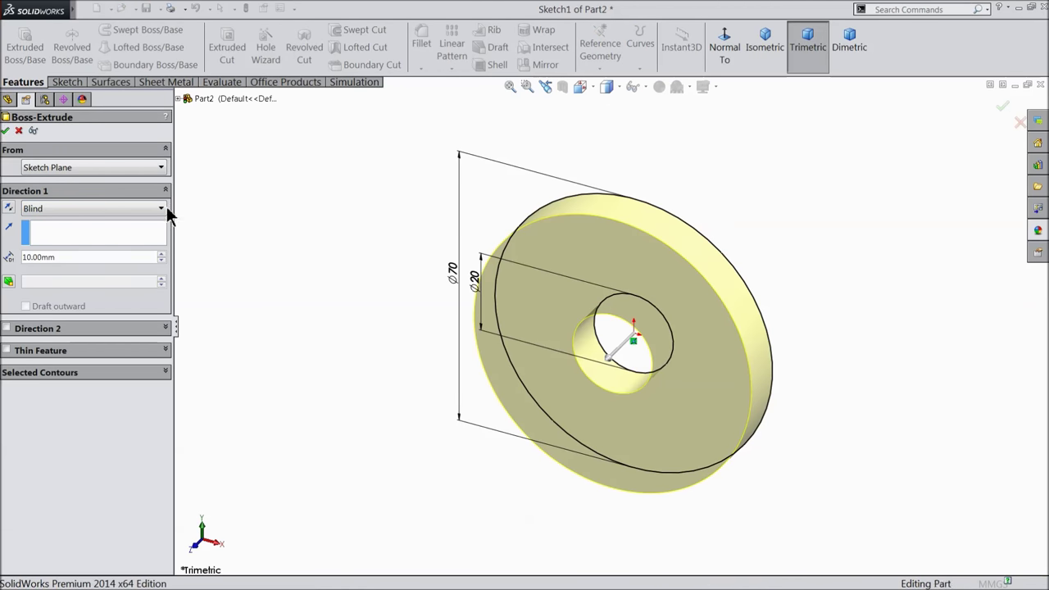
left_click(115, 129)
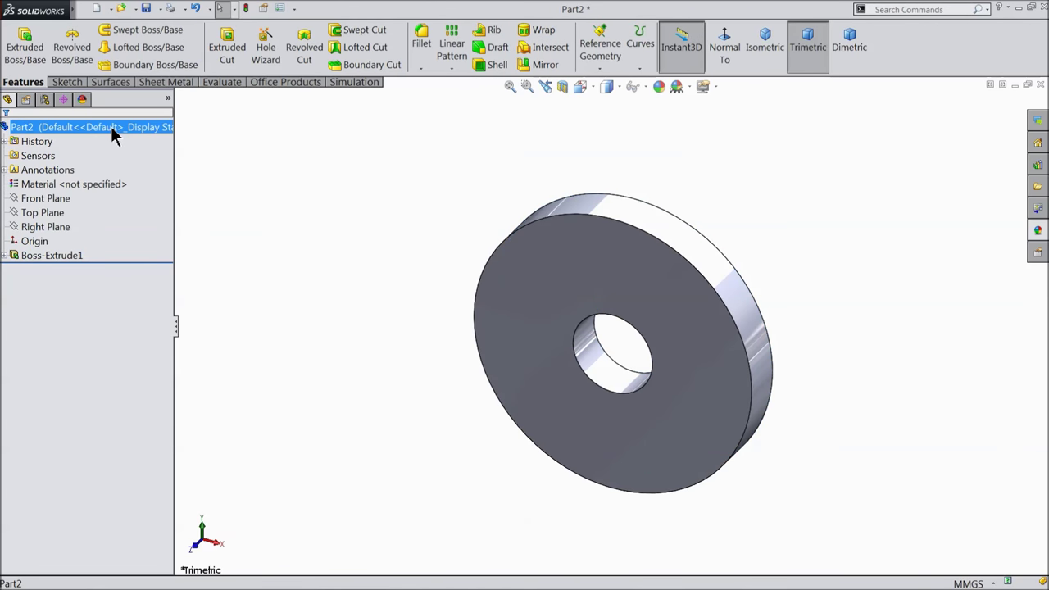
left_click(660, 86)
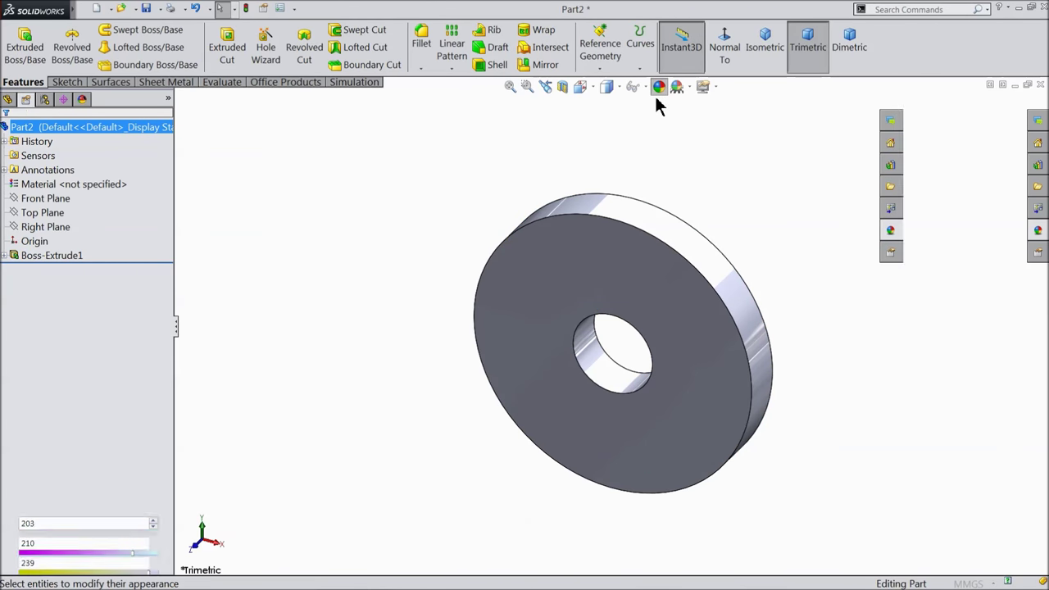
left_click(88, 416)
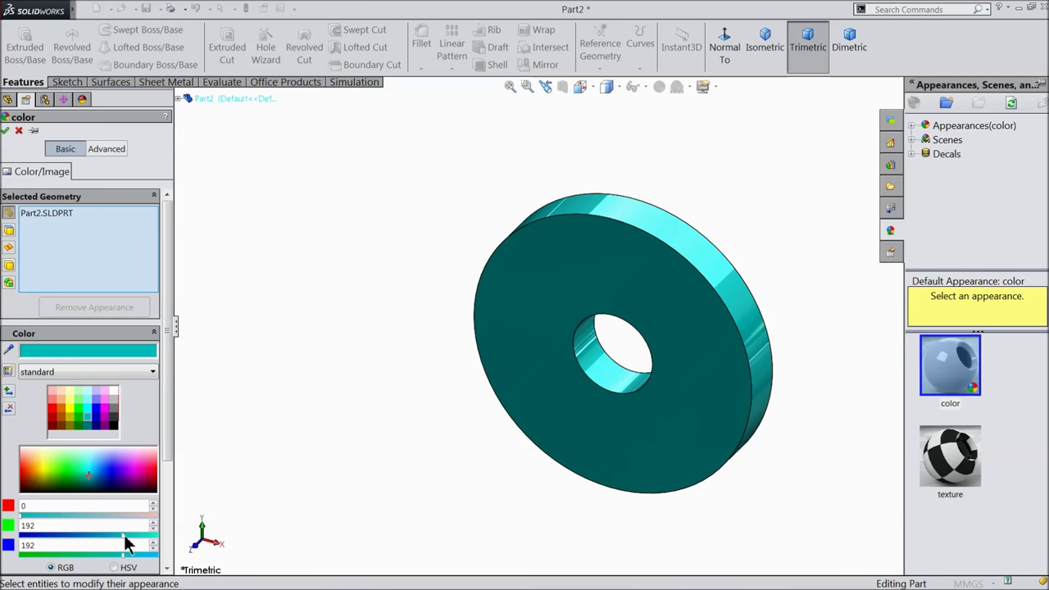
mouse_move(124, 537)
left_mouse_down()
mouse_move(144, 538)
mouse_move(129, 530)
left_mouse_up()
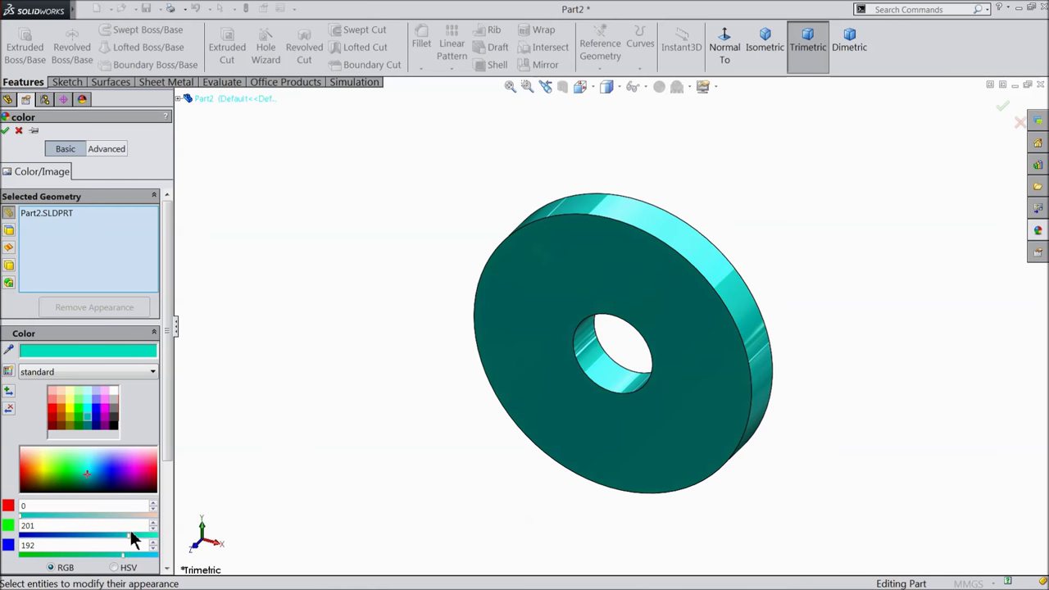
left_click(5, 130)
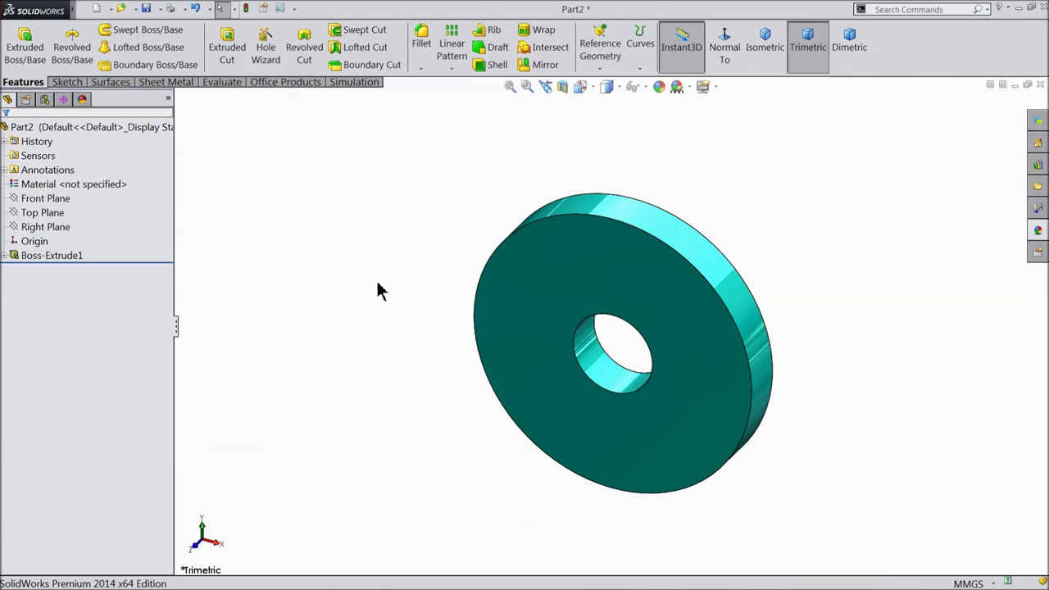
mouse_move(756, 404)
middle_mouse_down()
mouse_move(621, 358)
mouse_move(562, 393)
mouse_move(667, 363)
mouse_move(672, 373)
middle_mouse_up()
Sketch on the disk's front face, converting its outer edge and offsetting it 10 mm inward.
left_click(658, 357)
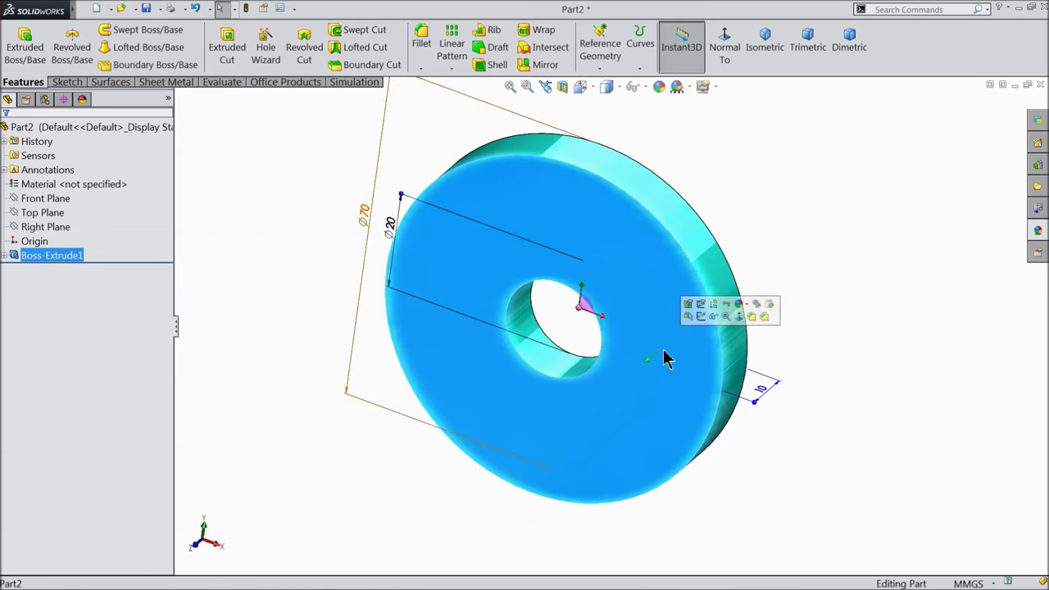
left_click(726, 316)
left_click(727, 57)
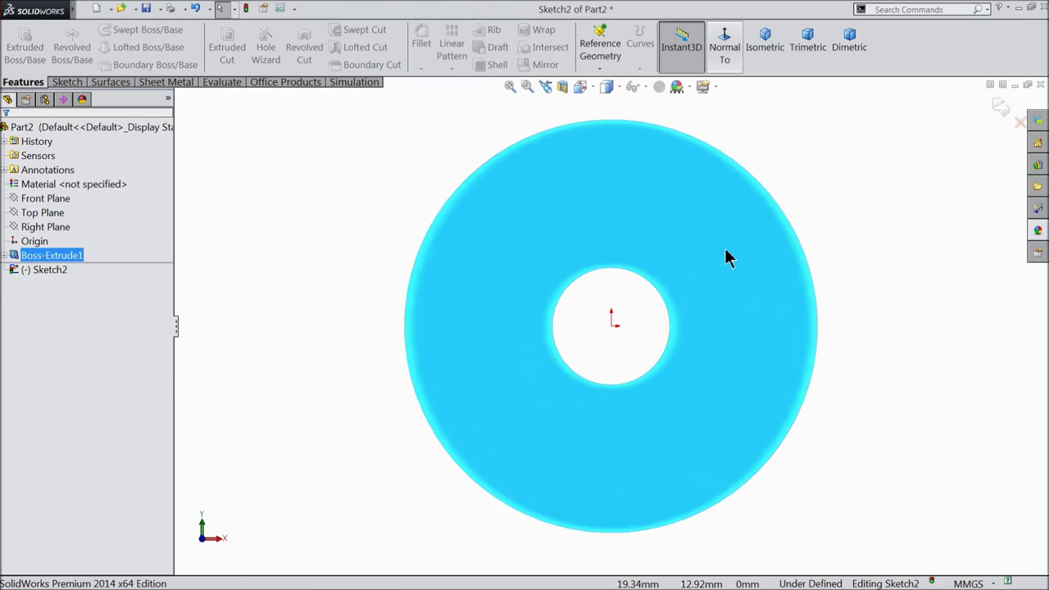
key("Escape")
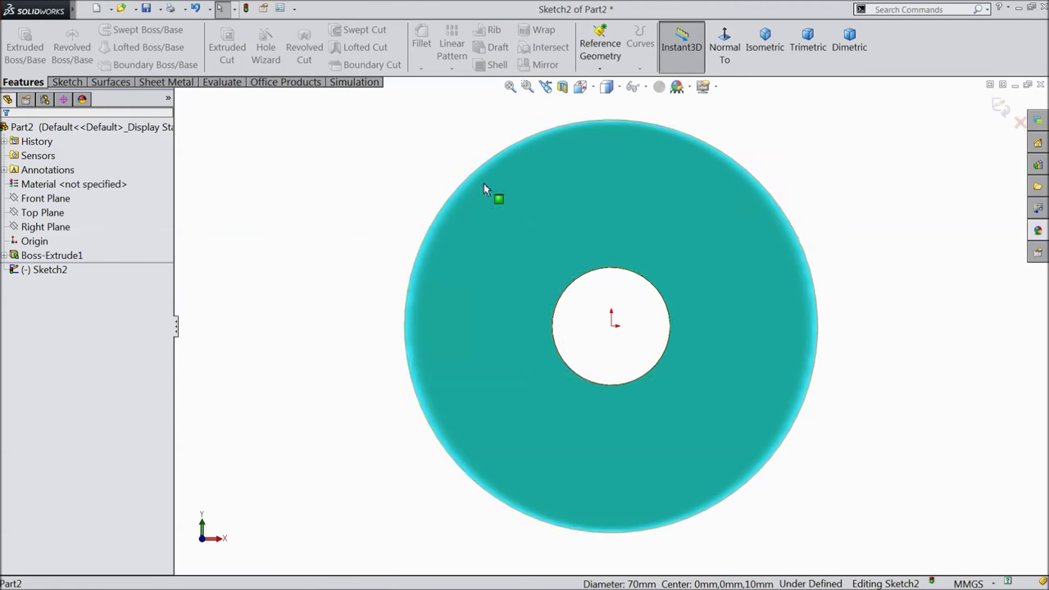
left_click(66, 82)
left_click(235, 49)
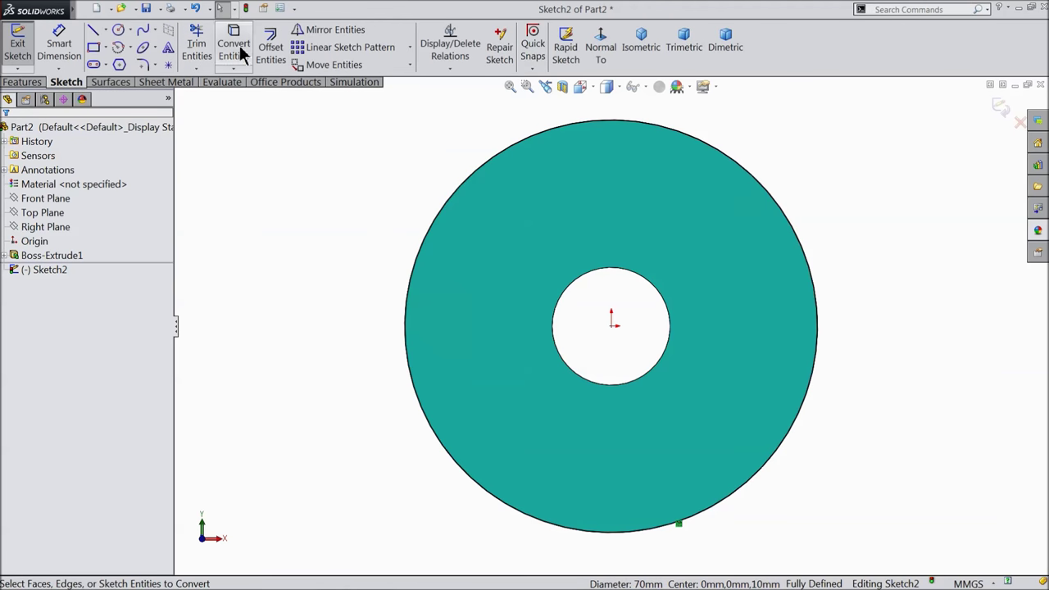
left_click(270, 51)
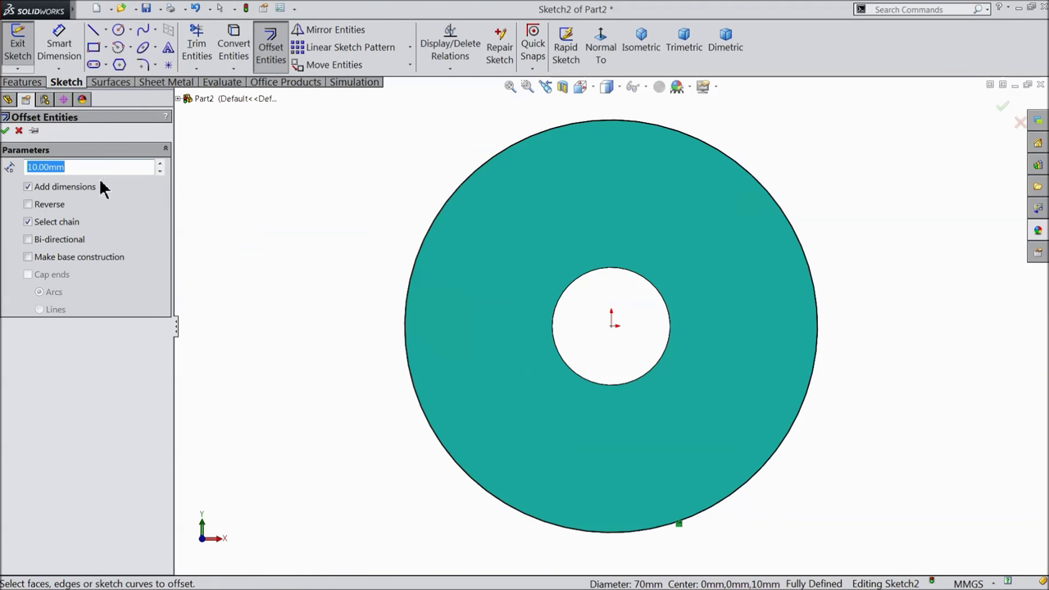
left_click(426, 233)
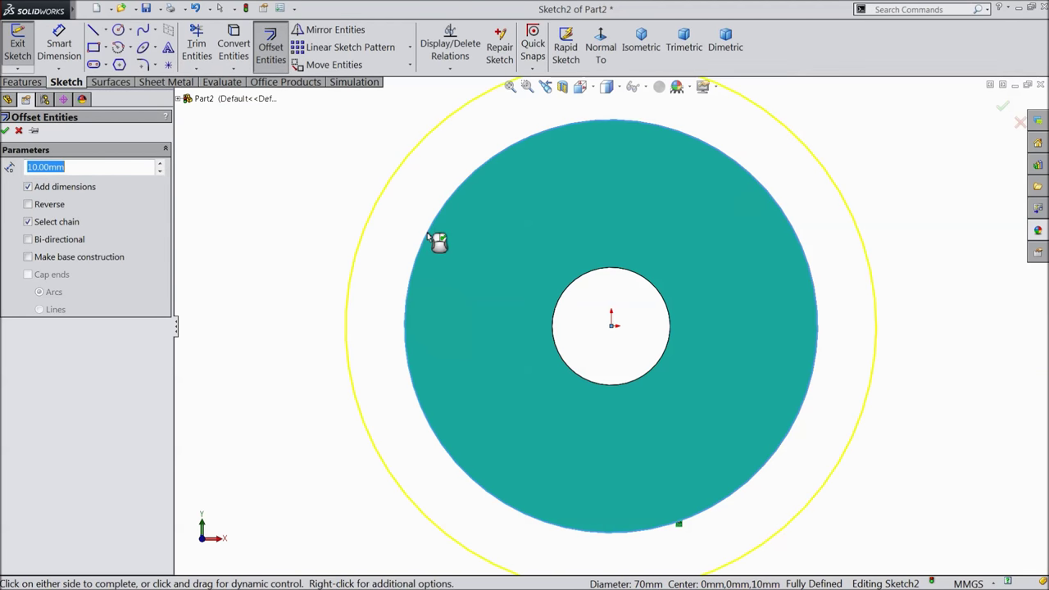
left_click(29, 205)
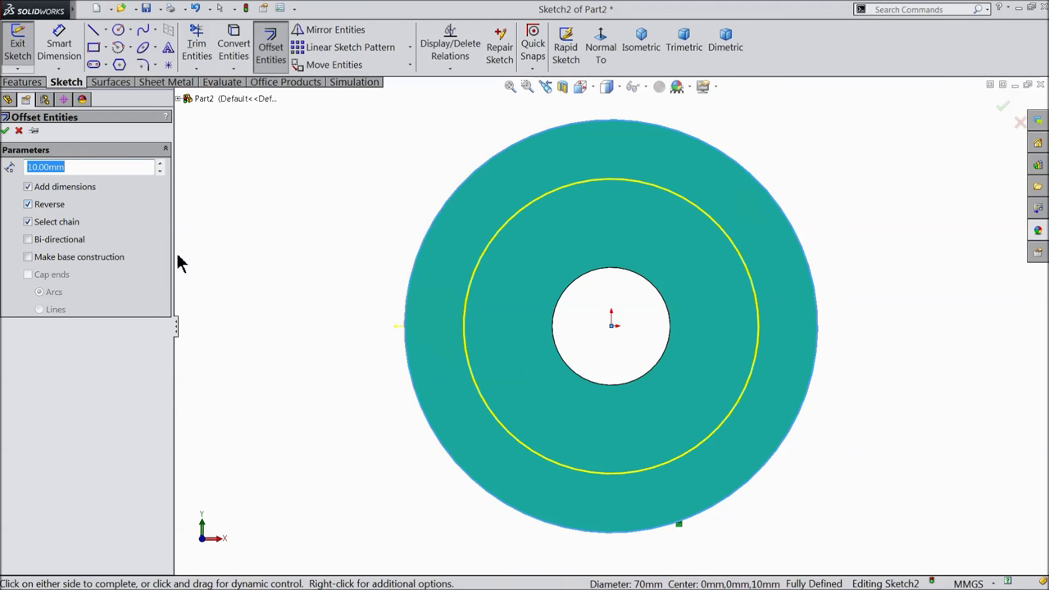
left_click(7, 131)
Draw a vertical line through the centre, then trim away the left arc half and the middle line segment.
left_click(95, 31)
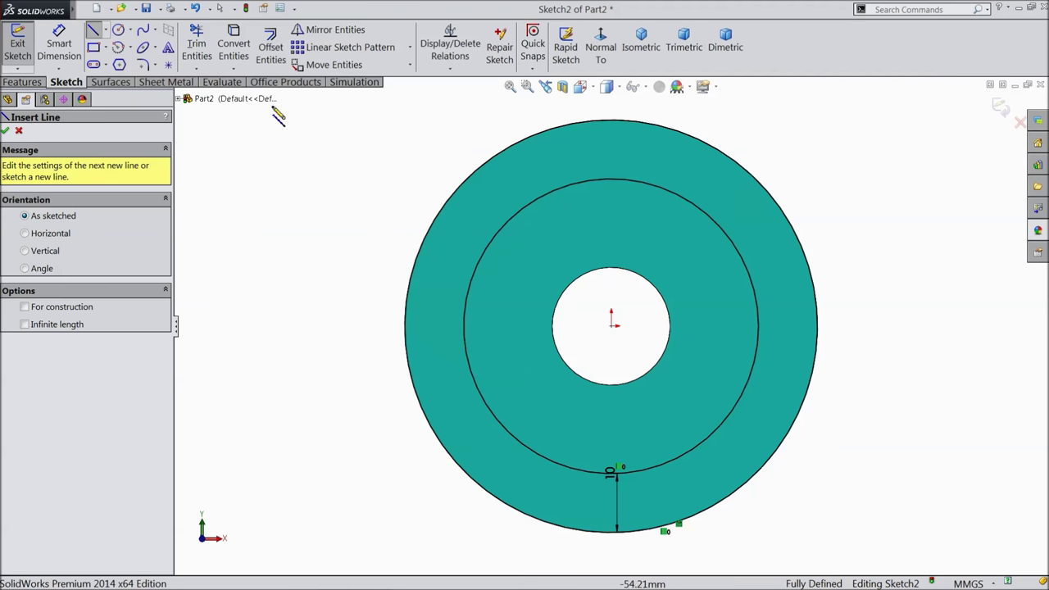
left_click(610, 121)
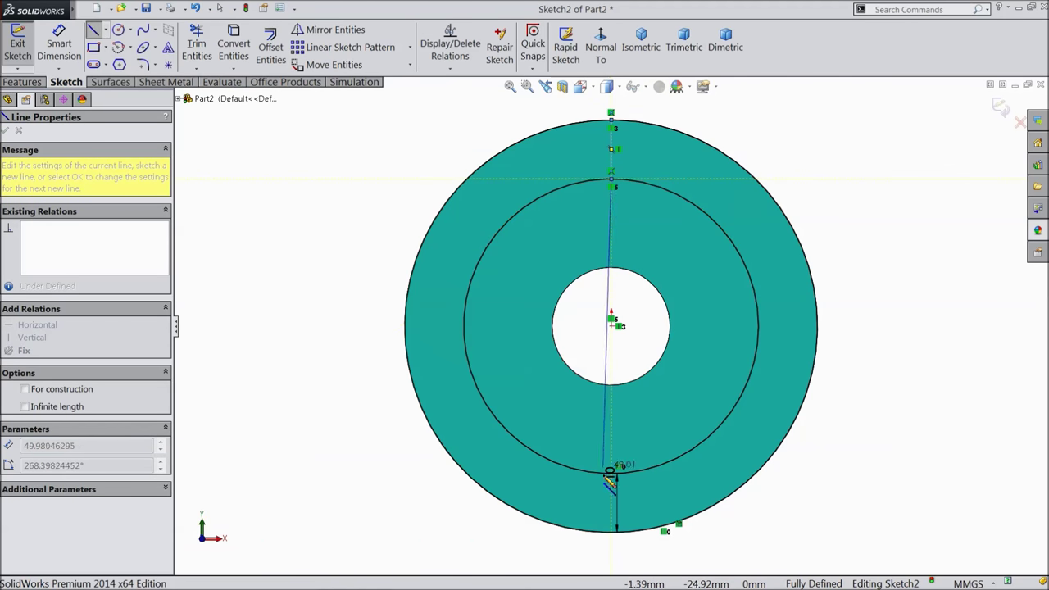
left_click(610, 532)
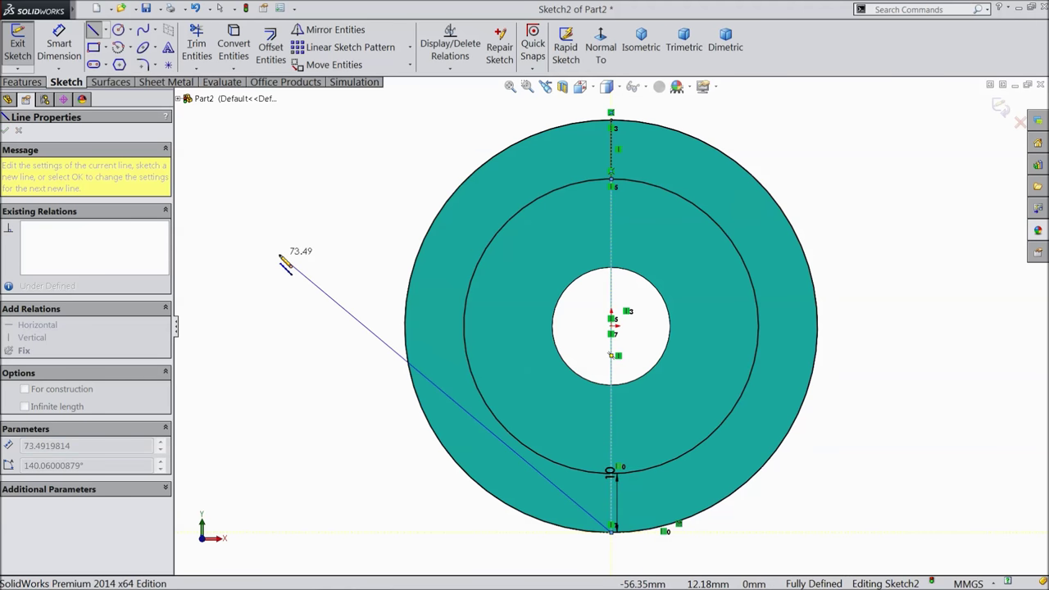
right_click(279, 256)
left_click(311, 100)
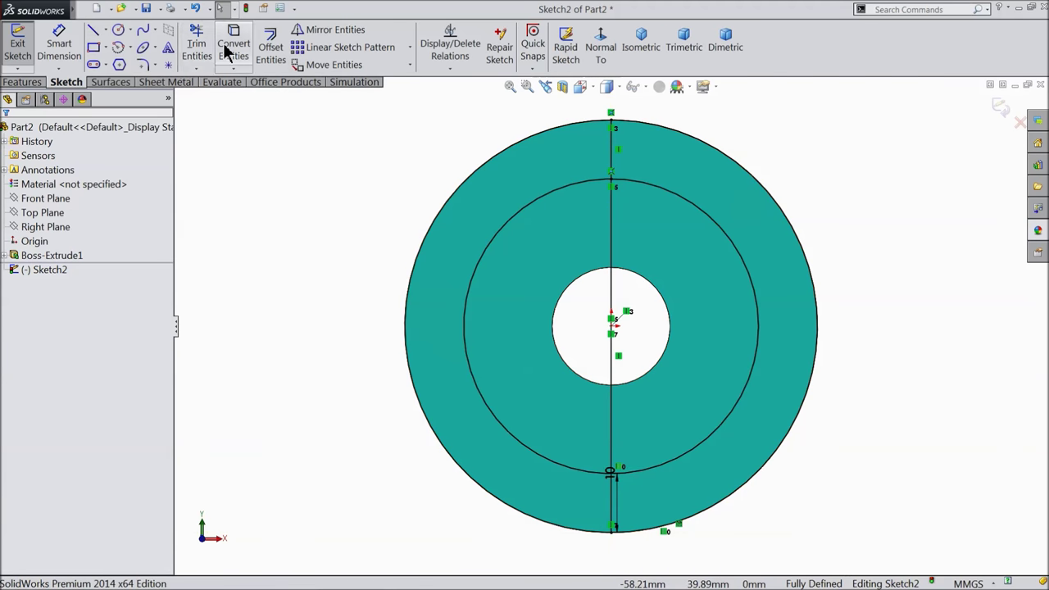
left_click(197, 42)
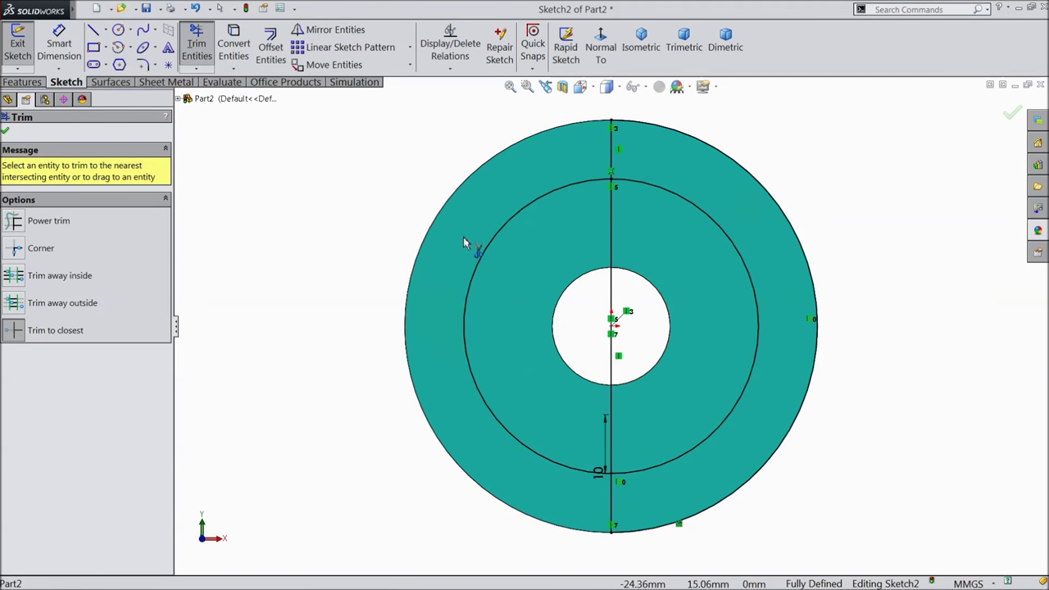
left_click(484, 261)
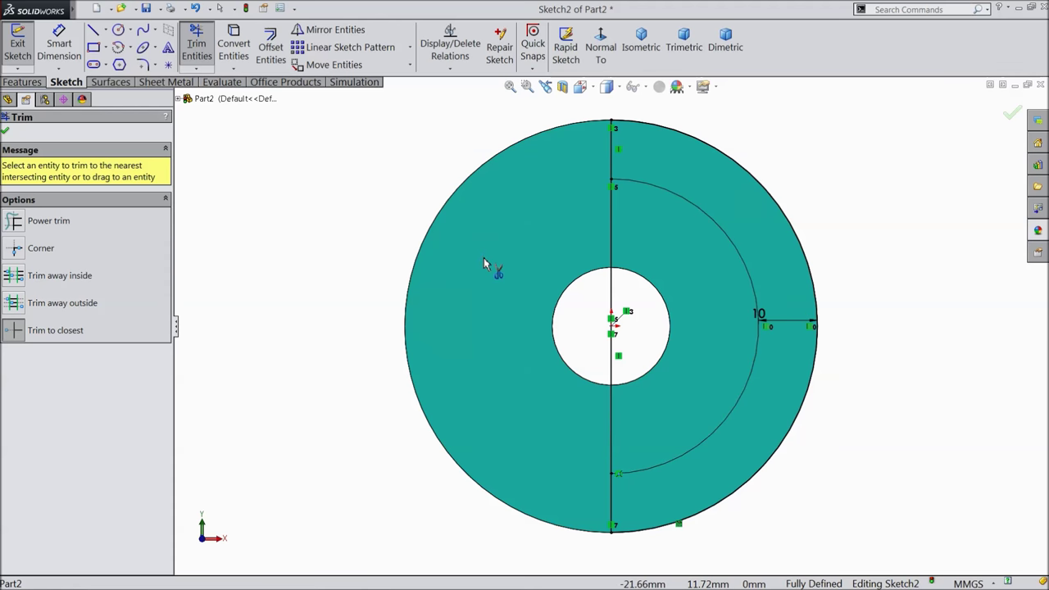
left_click(611, 299)
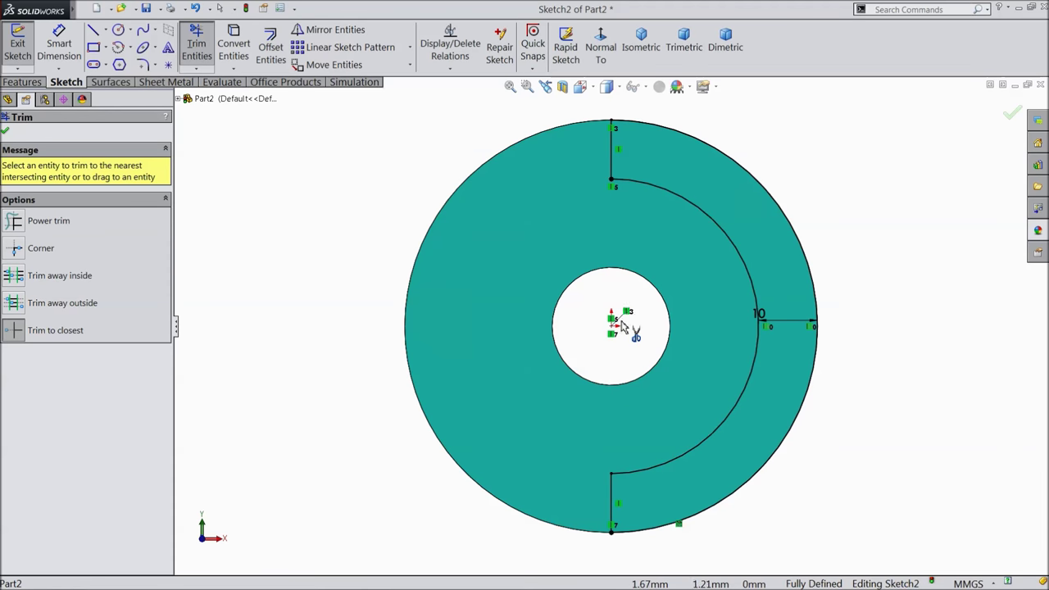
left_click(7, 131)
left_click(22, 82)
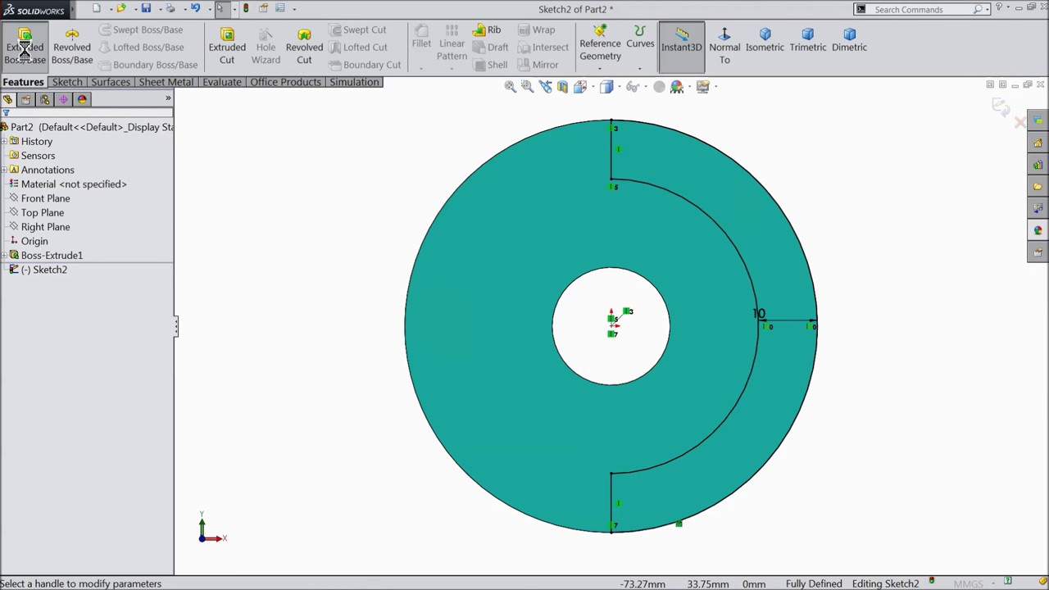
Extrude the half-ring sketch 30 mm Blind, merged onto the disk, as Boss-Extrude2.
left_click(25, 51)
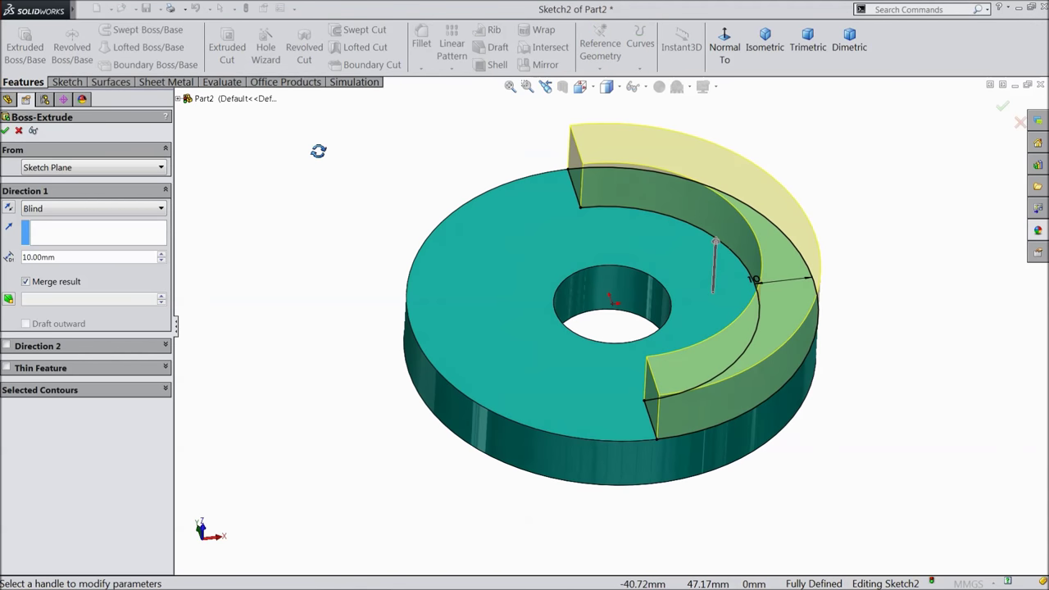
left_click(160, 255)
left_click(161, 255)
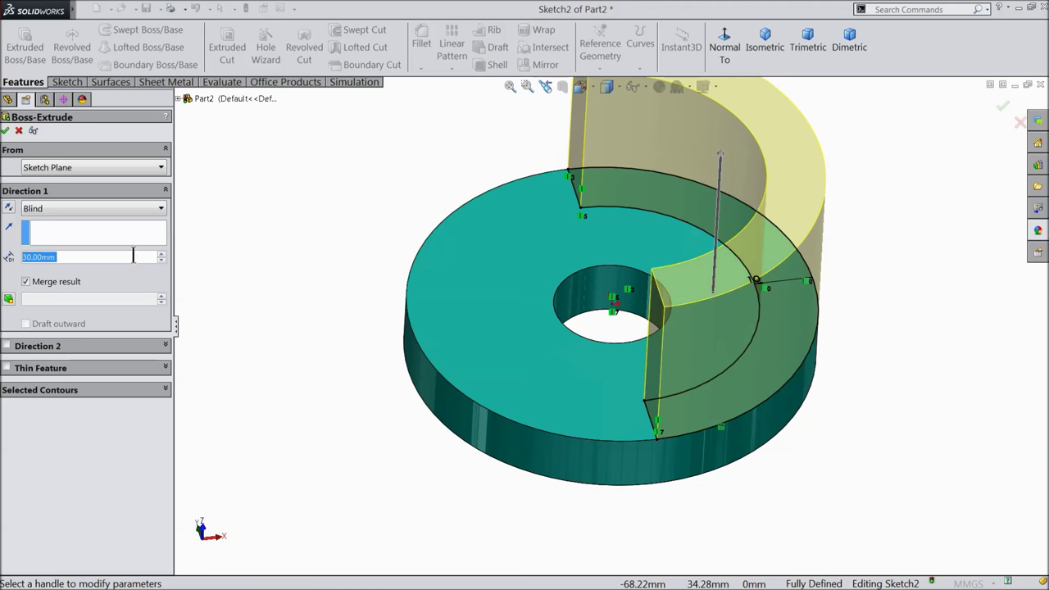
left_click(6, 131)
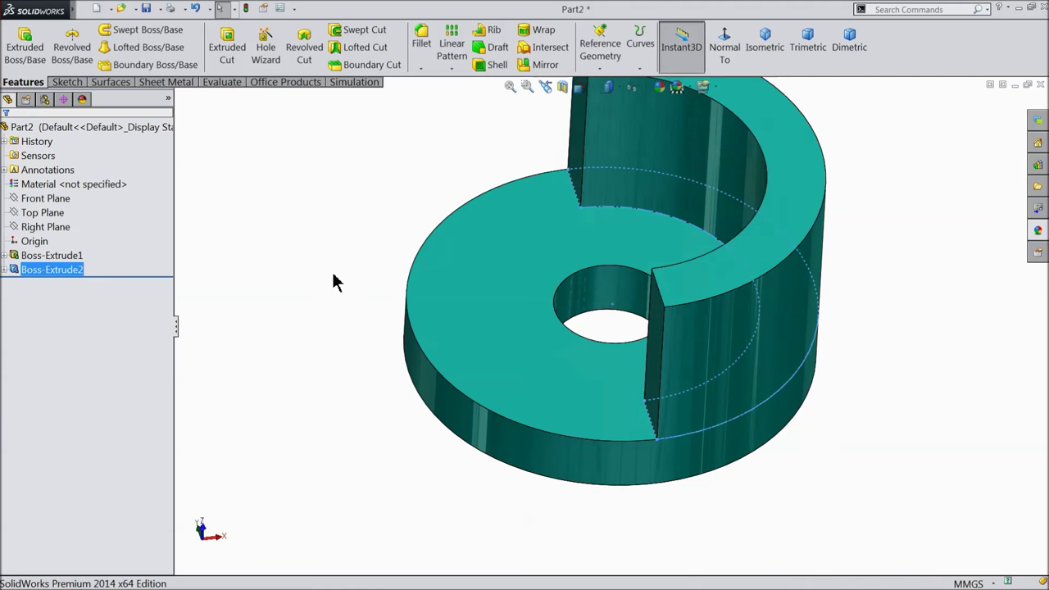
mouse_move(332, 278)
middle_mouse_down()
mouse_move(293, 239)
mouse_move(276, 175)
mouse_move(287, 238)
mouse_move(363, 221)
mouse_move(348, 273)
mouse_move(339, 270)
mouse_move(344, 262)
mouse_move(474, 395)
middle_mouse_up()
Start a sketch on the disk's underside face and draw a horizontal centerline from the origin to the right rim.
left_click(474, 395)
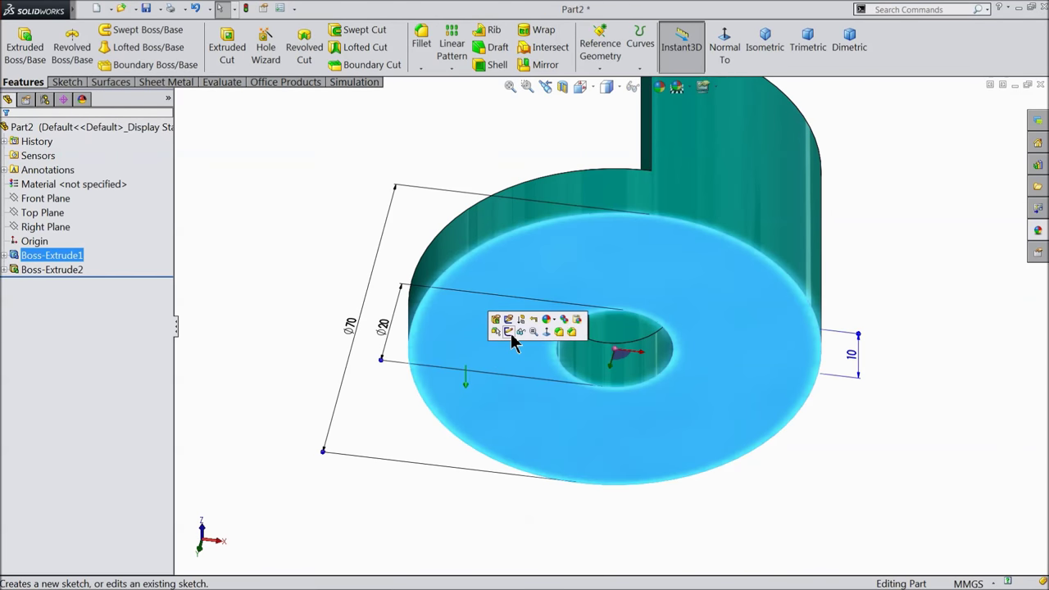
left_click(510, 334)
left_click(725, 47)
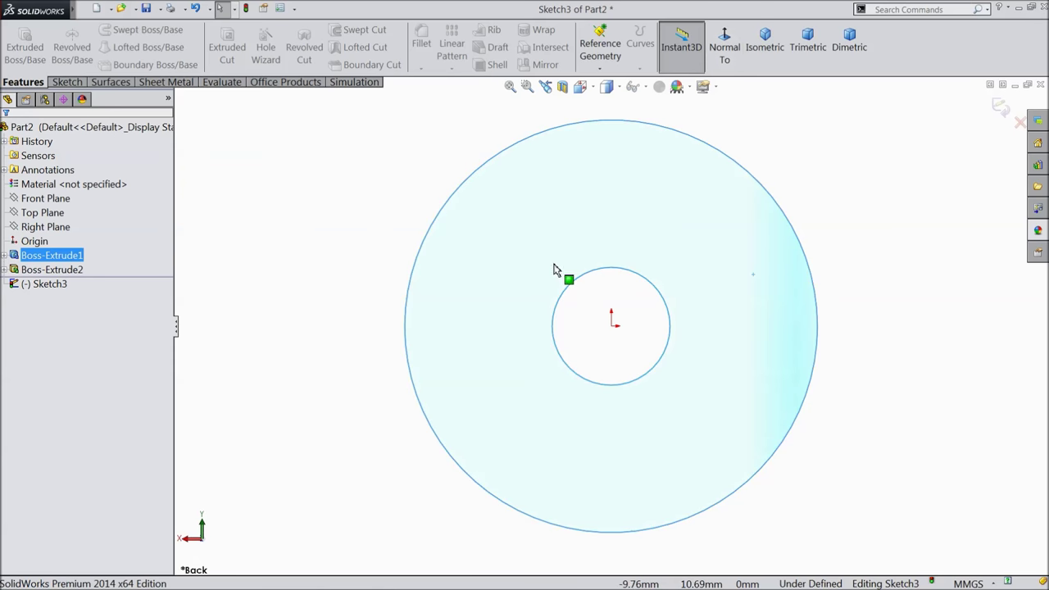
mouse_move(400, 233)
middle_mouse_down()
mouse_move(492, 229)
mouse_move(413, 281)
mouse_move(393, 248)
mouse_move(411, 258)
middle_mouse_up()
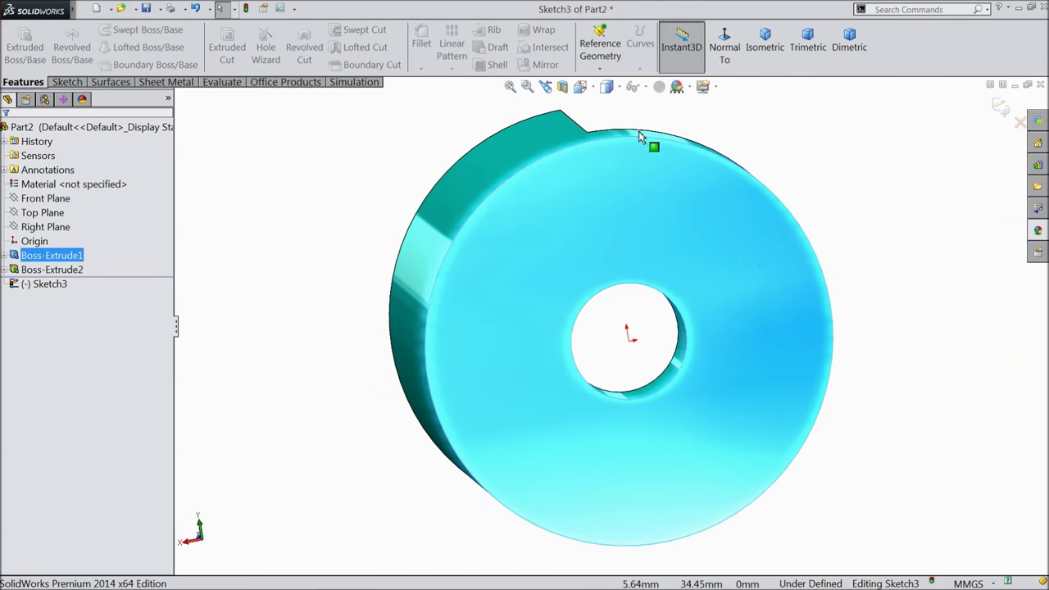
left_click(726, 50)
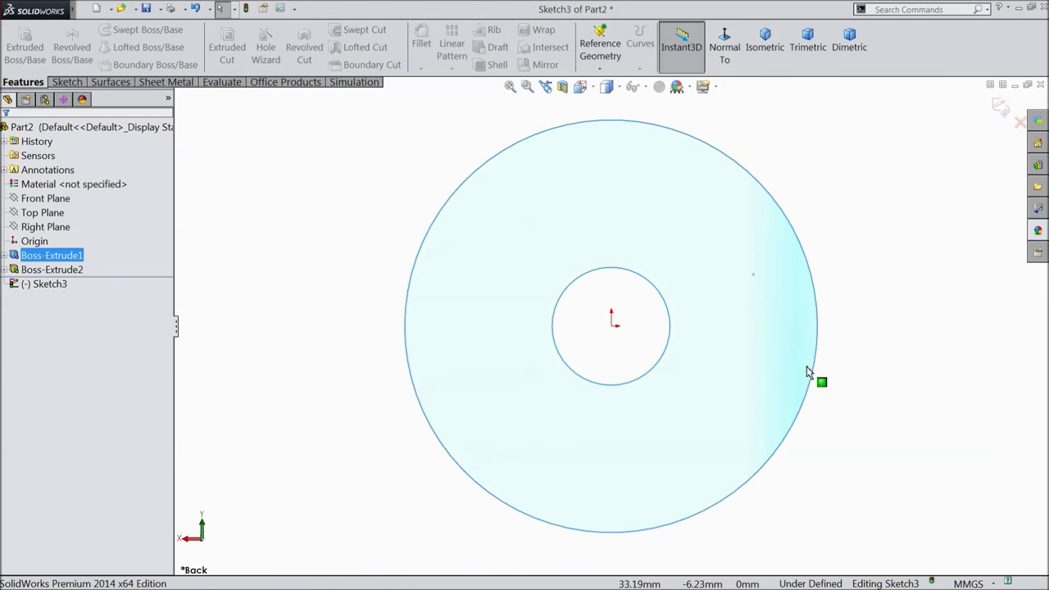
left_click(75, 84)
left_click(105, 30)
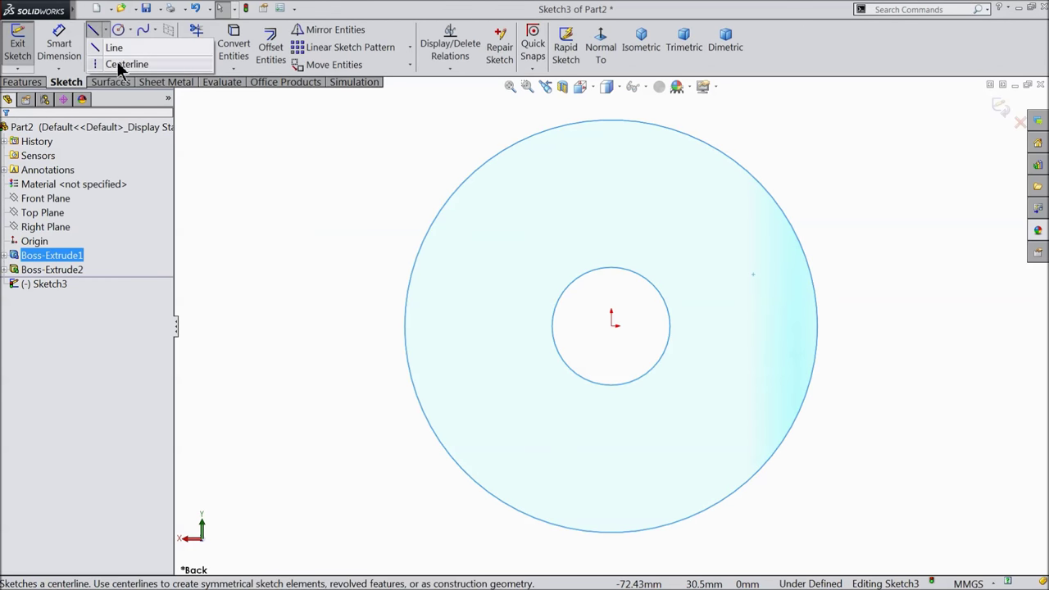
left_click(115, 64)
left_click(611, 326)
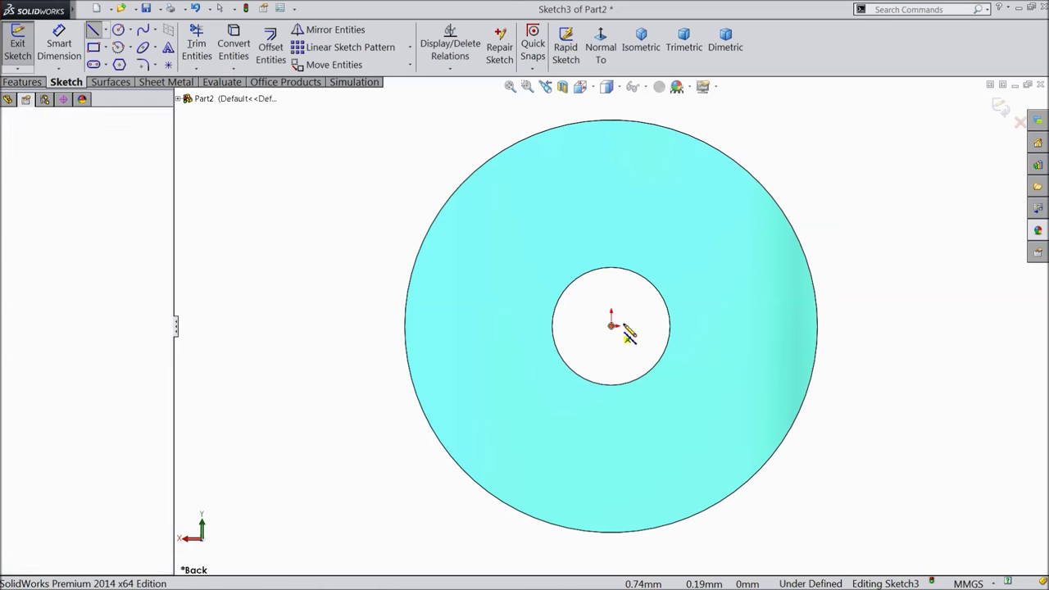
left_click(785, 326)
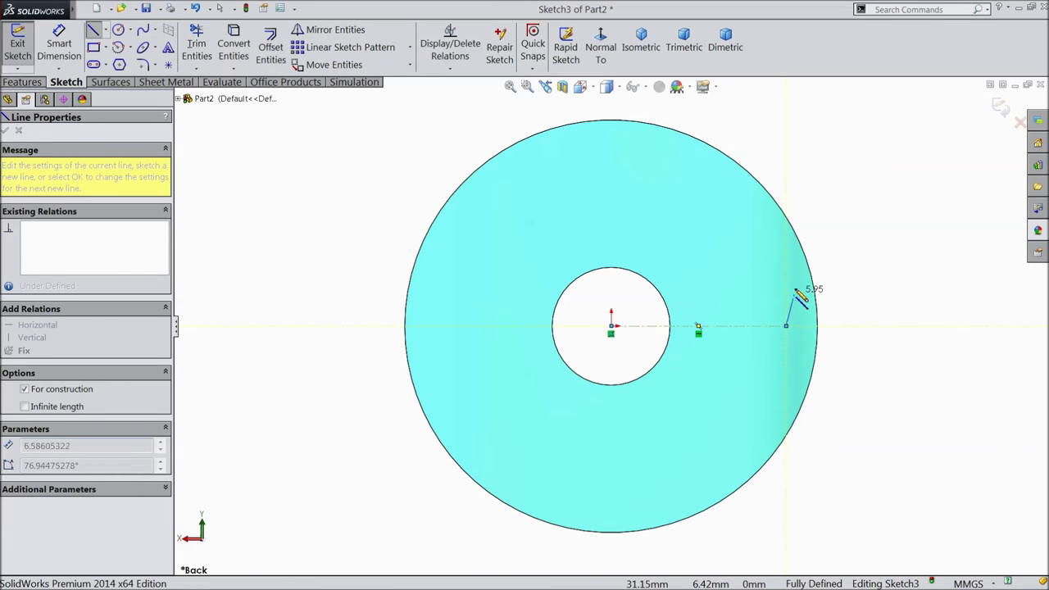
right_click(797, 279)
left_click(829, 109)
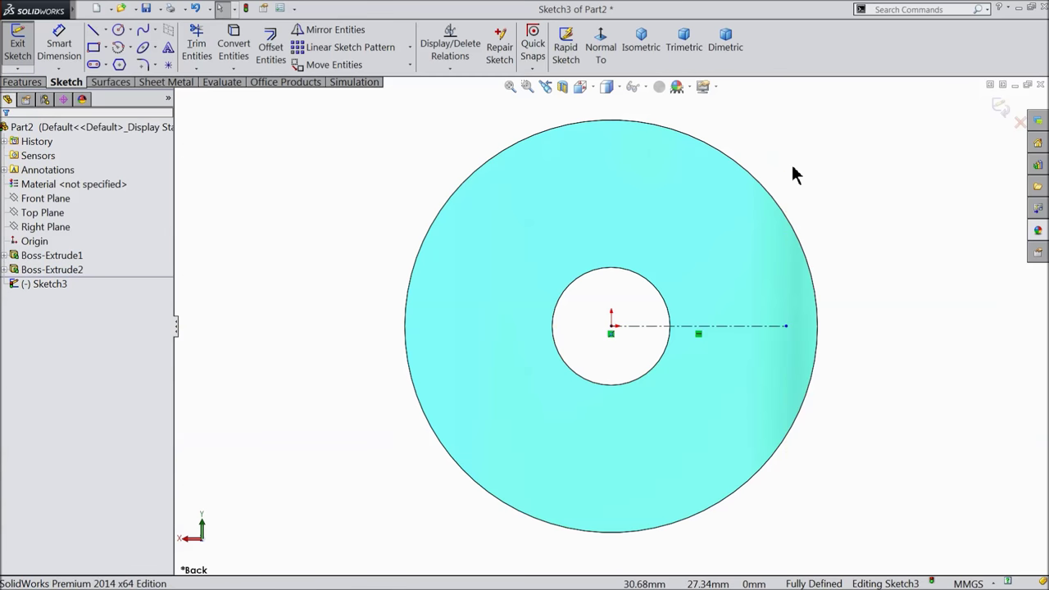
Draw a corner rectangle straddling the disk's right rim.
left_click(94, 31)
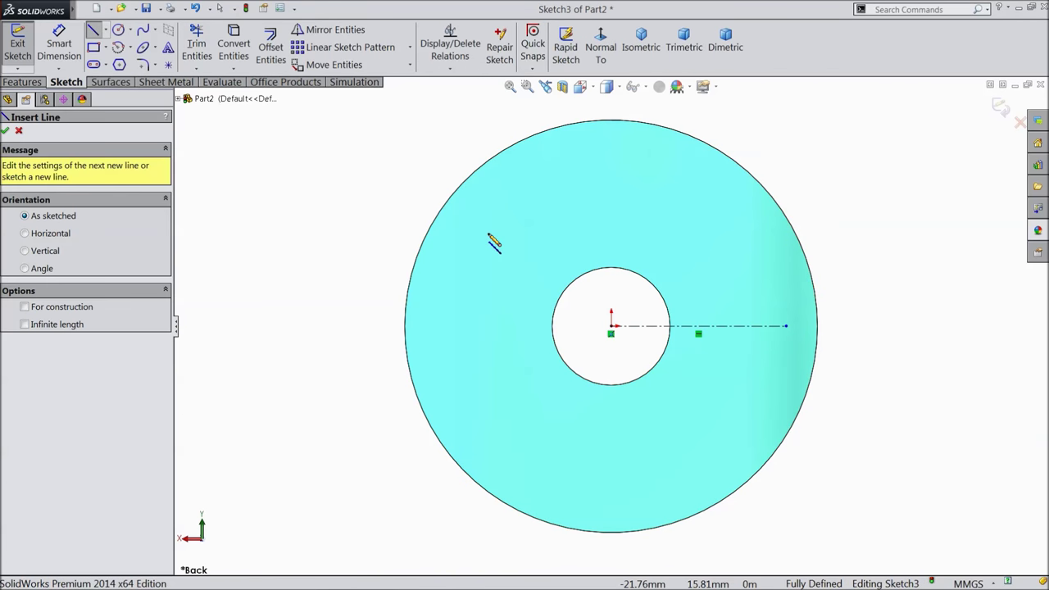
left_click(105, 47)
left_click(131, 64)
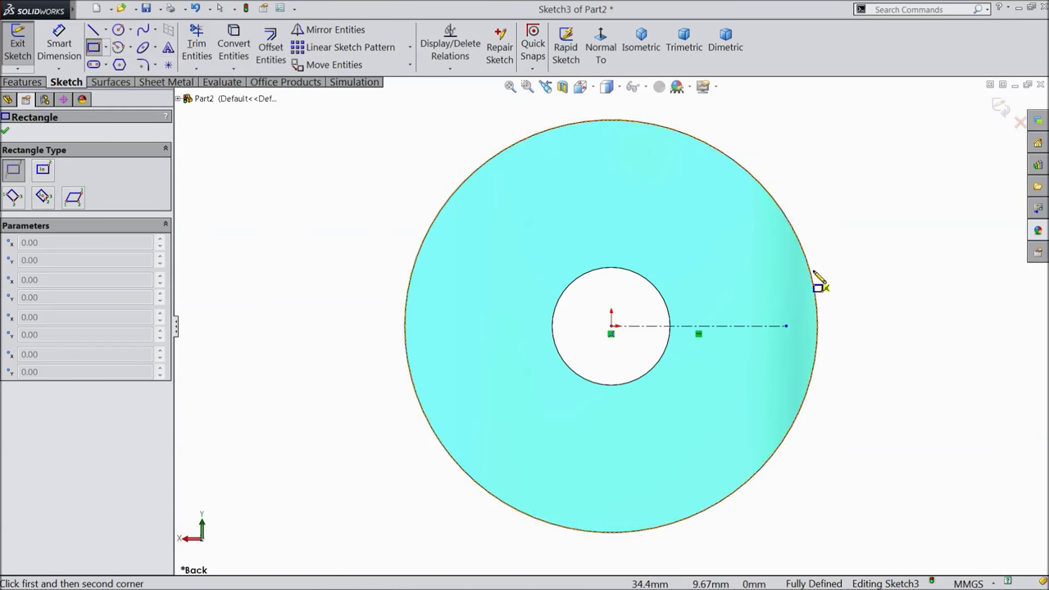
left_click(793, 232)
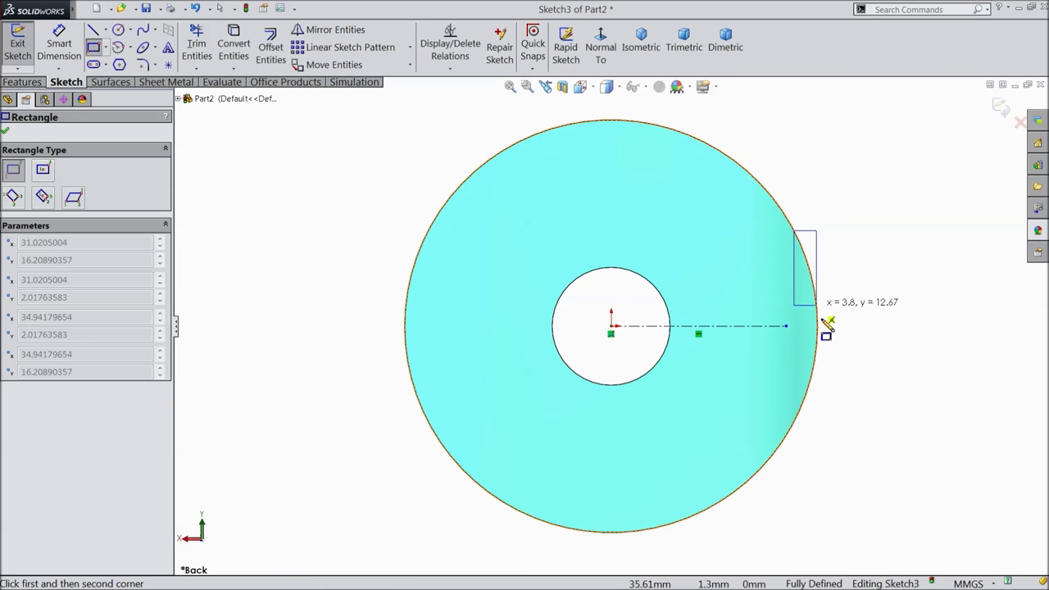
left_click(848, 437)
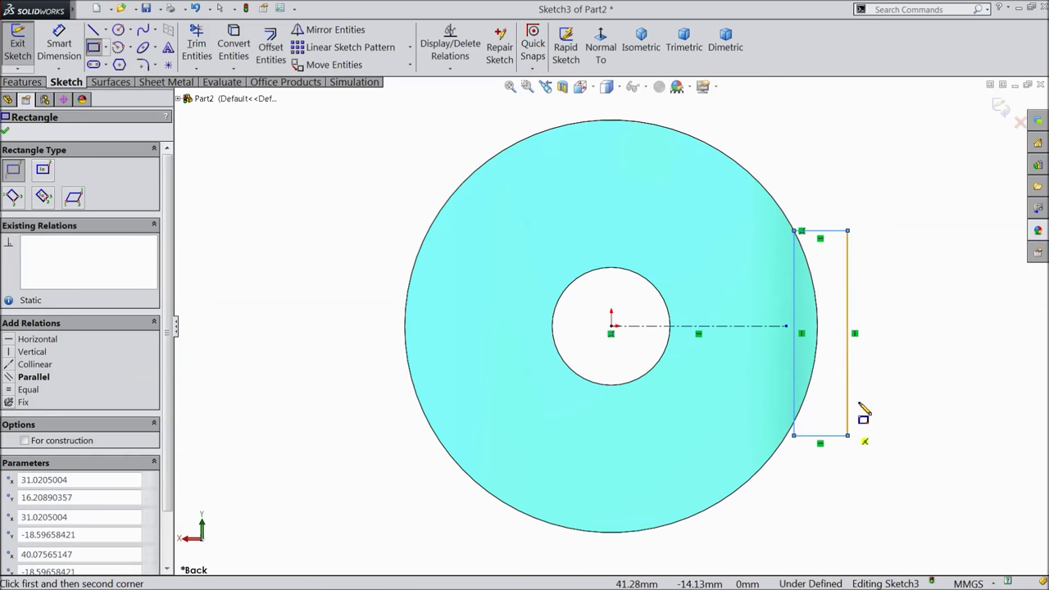
right_click(868, 413)
left_click(911, 123)
scroll(843, 332, "down", 2)
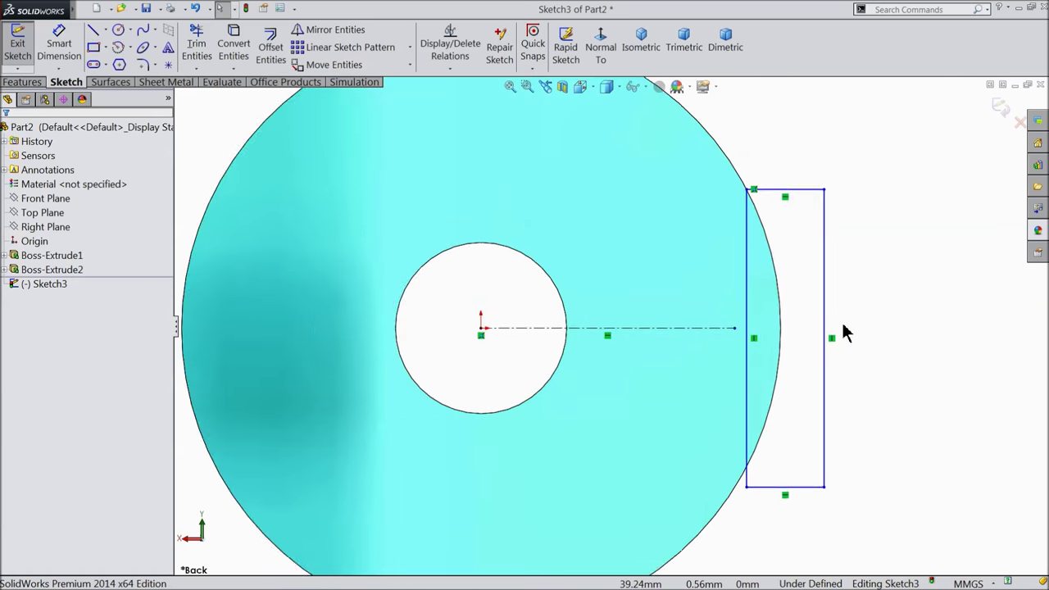
scroll(796, 327, "down", 2)
Make the rectangle's outer side tangent to the disk's circular edge.
left_click(758, 325)
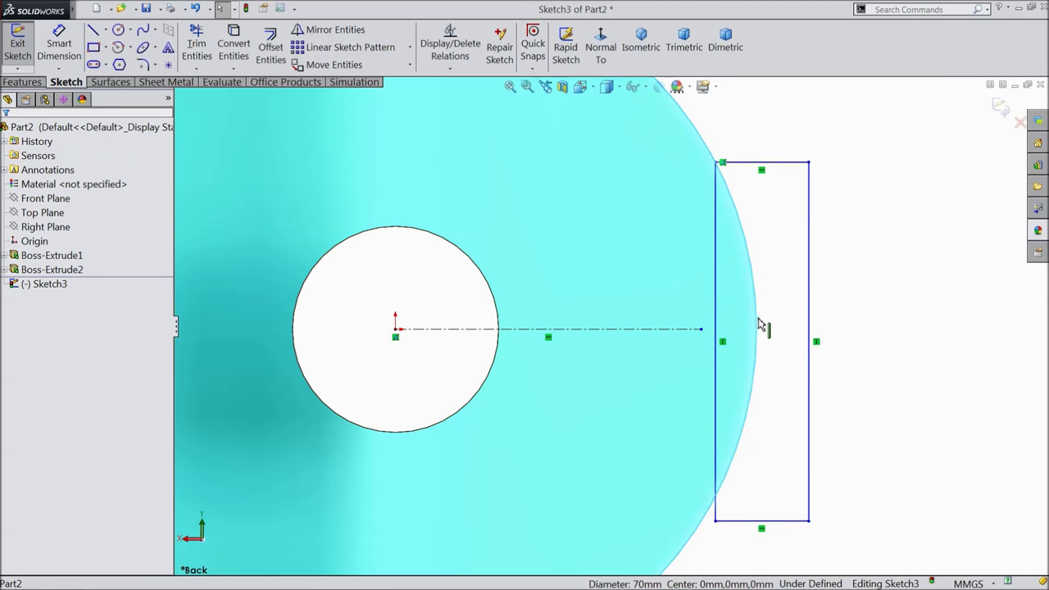
left_click(811, 319, "ctrl")
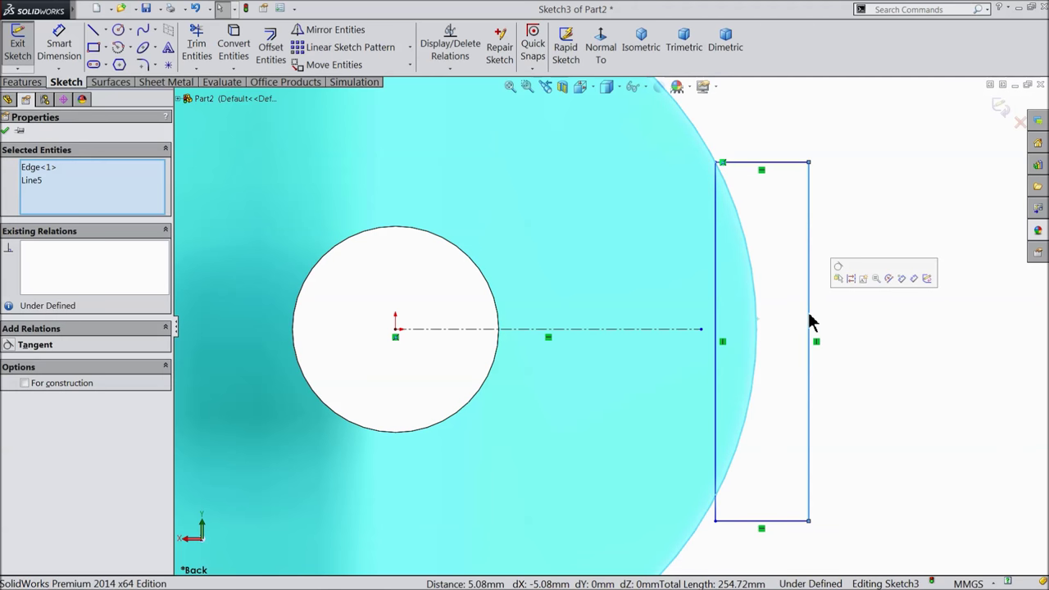
left_click(843, 276)
scroll(826, 330, "up", 3)
scroll(693, 403, "up", 1)
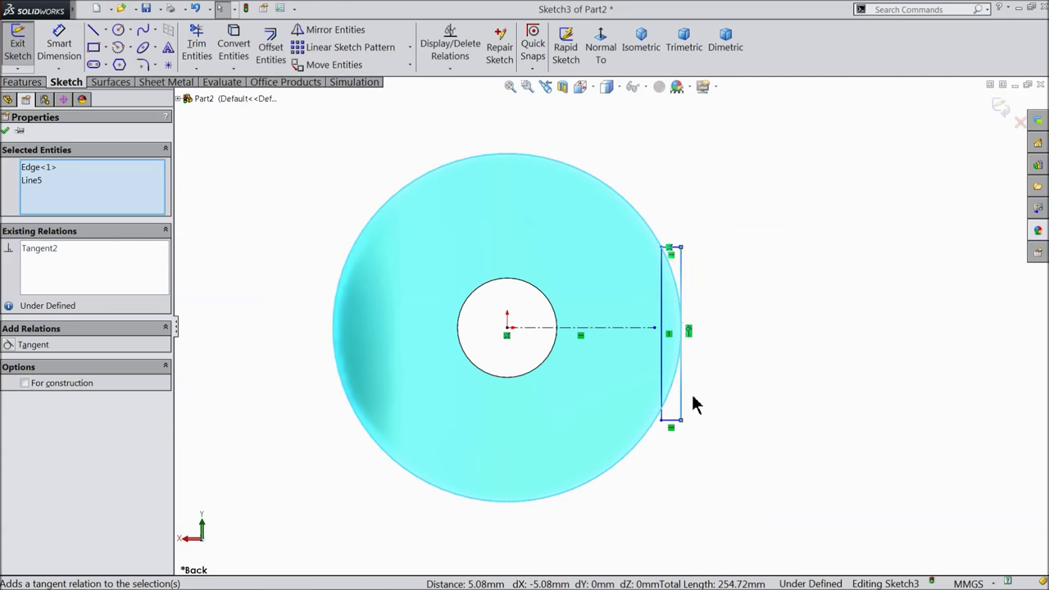
scroll(658, 380, "down", 2)
Dimension the rectangle's inner side 31 mm from the origin.
left_click(59, 45)
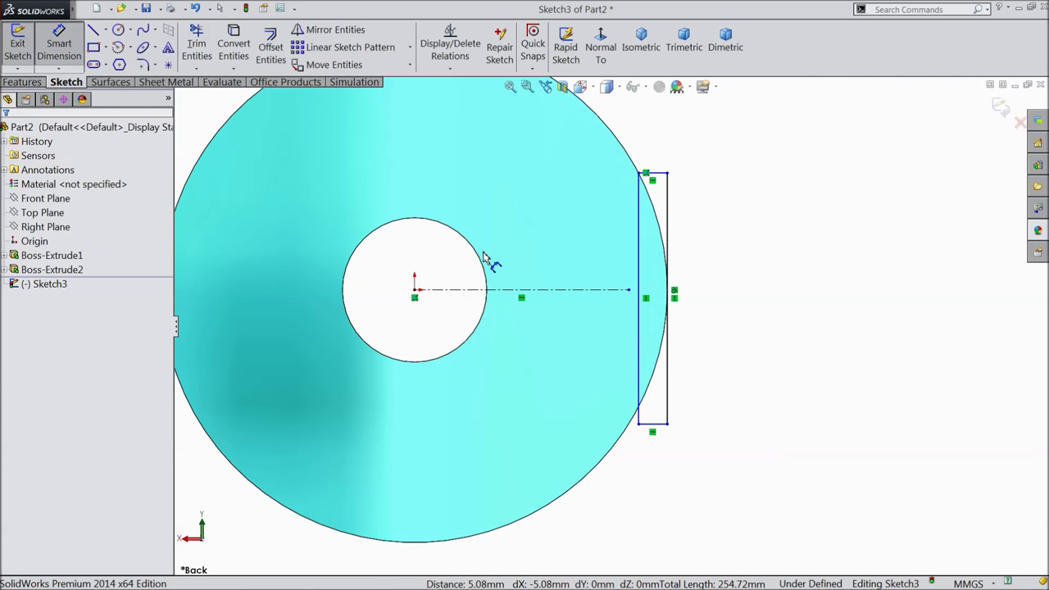
left_click(416, 296)
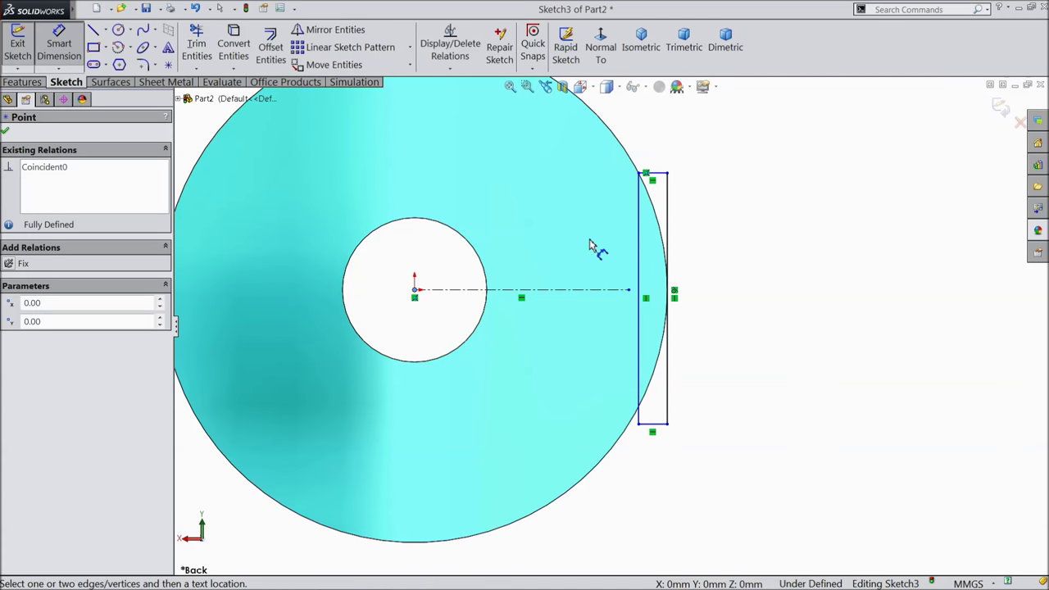
left_click(642, 236)
left_click(505, 167)
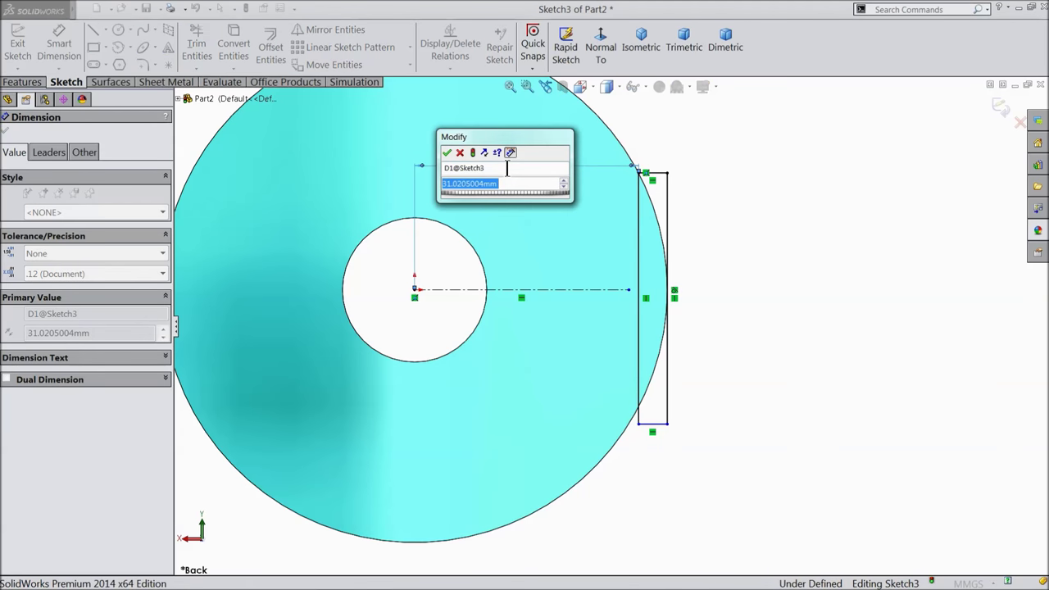
type("31")
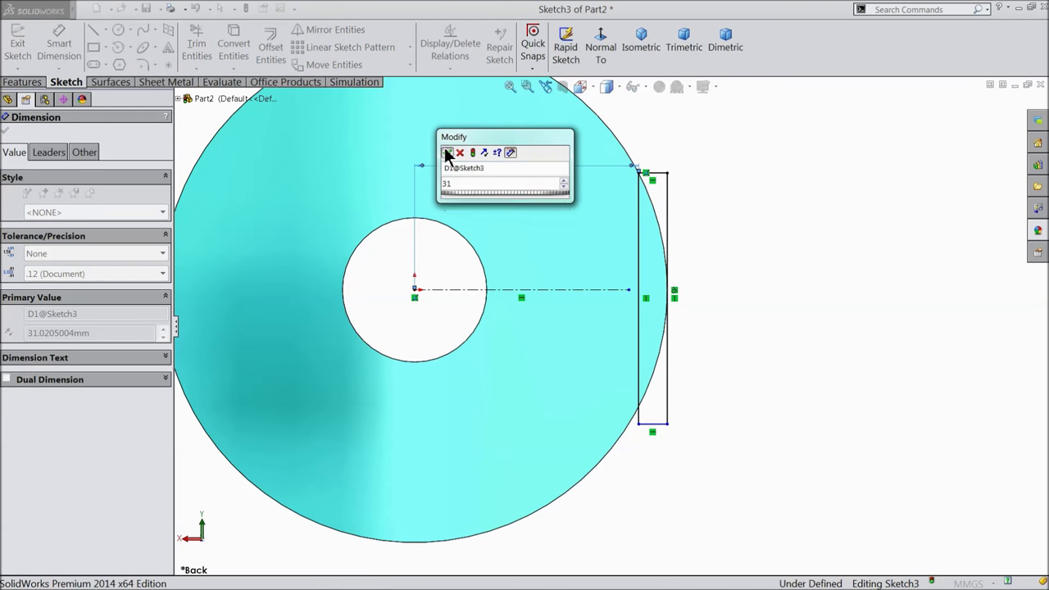
left_click(446, 152)
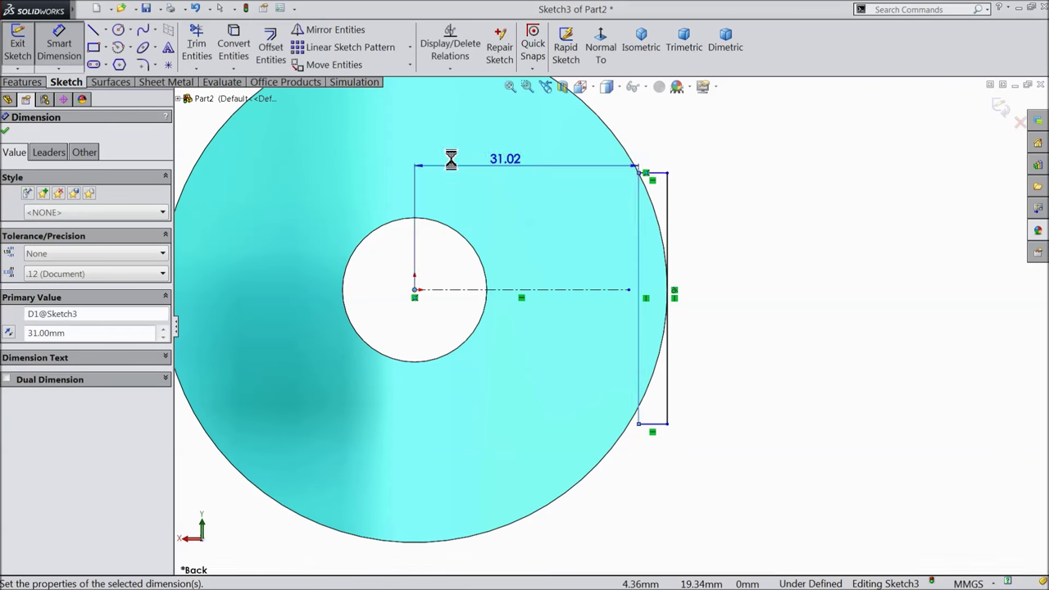
left_click(6, 133)
Make the rectangle's lower inner corner coincident with the disk's rim.
scroll(565, 295, "down", 2)
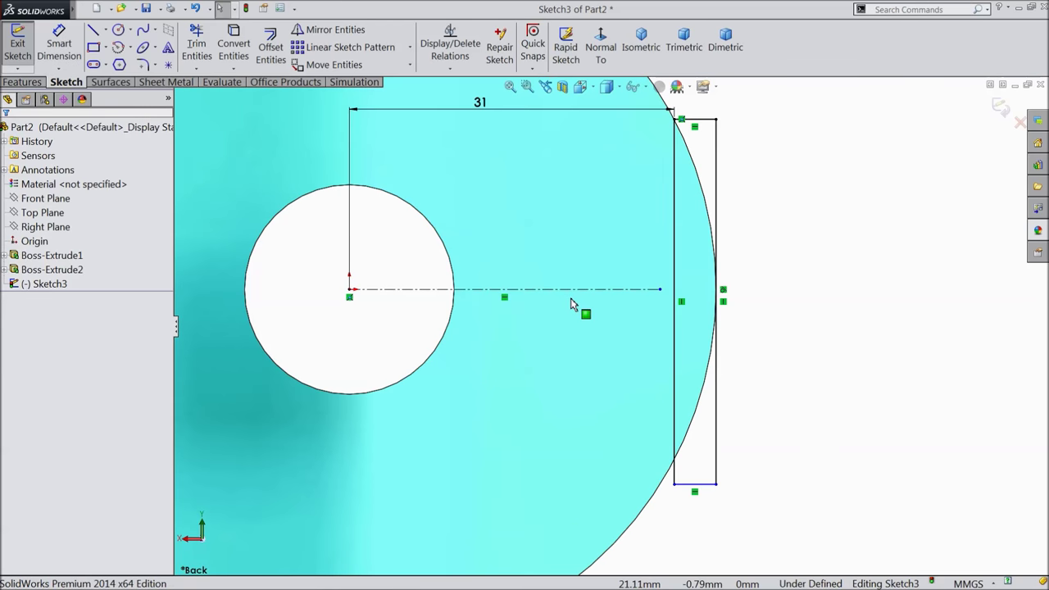
left_click(675, 486, "ctrl")
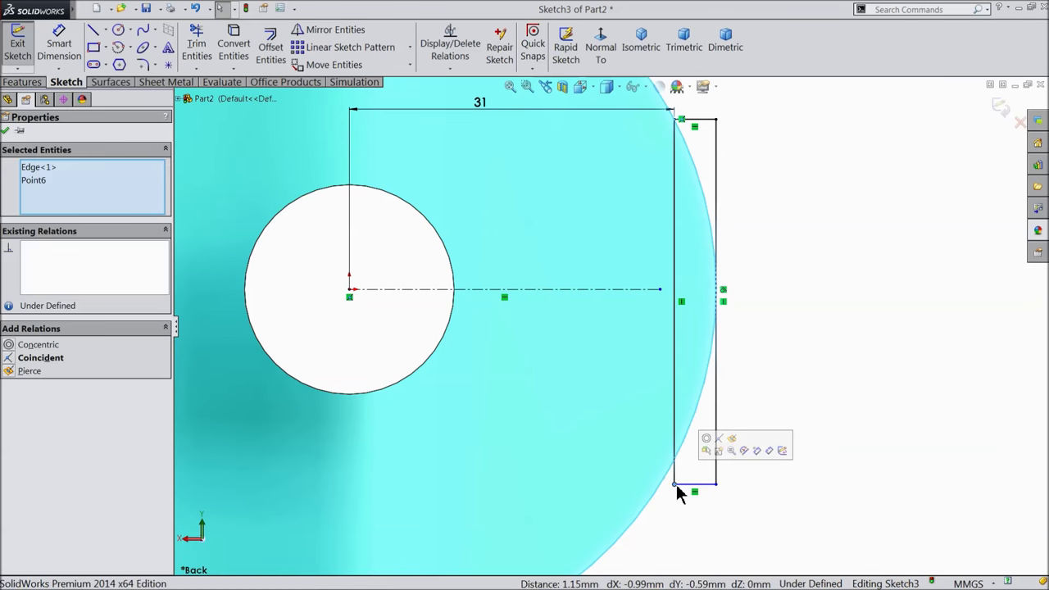
left_click(719, 441)
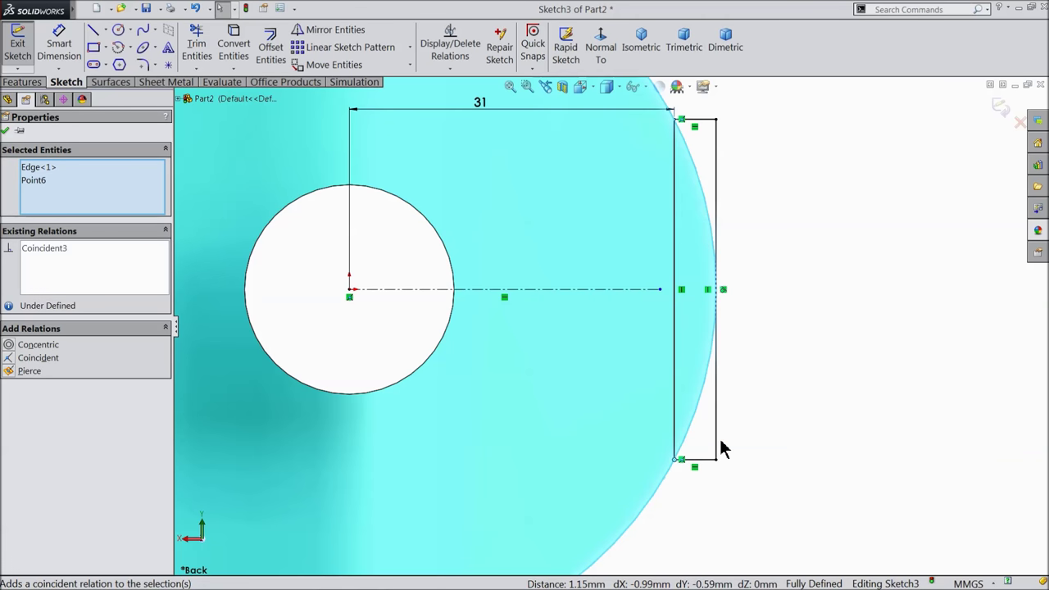
left_click(755, 295)
scroll(734, 305, "up", 1)
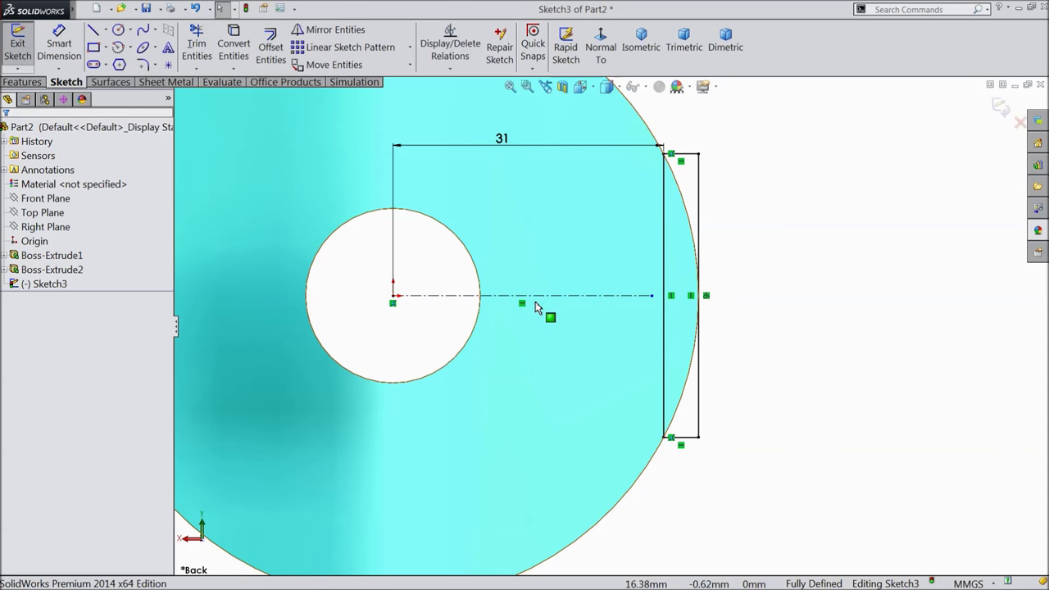
left_click(24, 82)
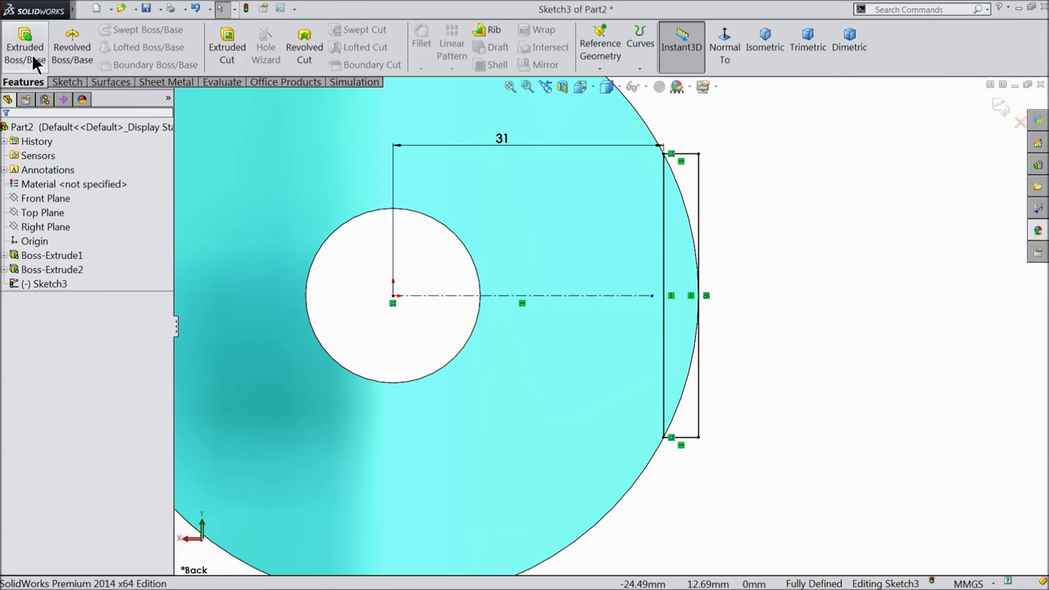
Extrude-cut the Sketch3 rectangle Through All to shave a flat off the disk's rim.
left_click(224, 49)
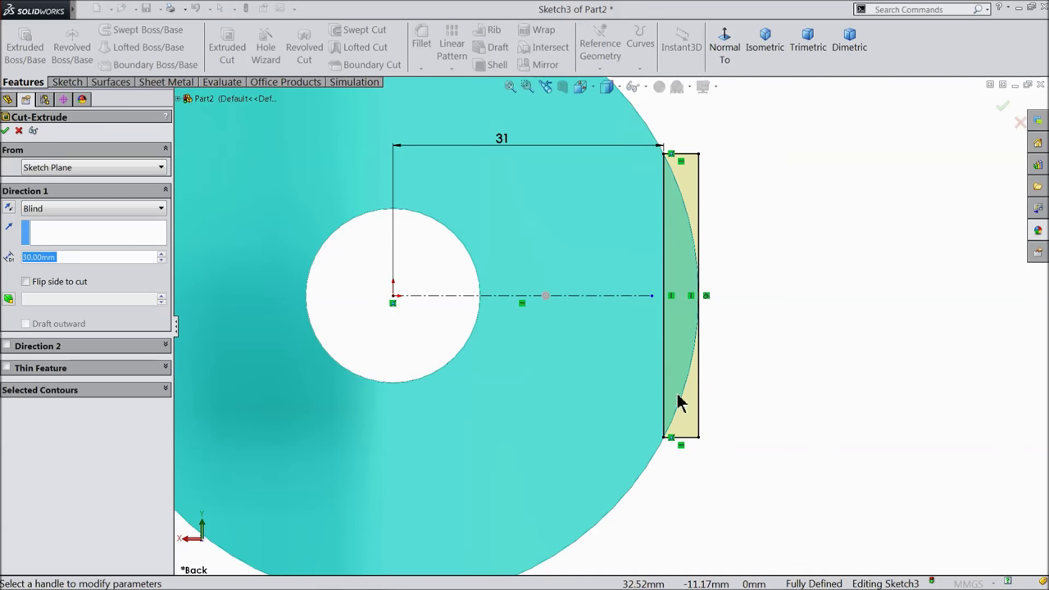
left_click(34, 209)
left_click(58, 235)
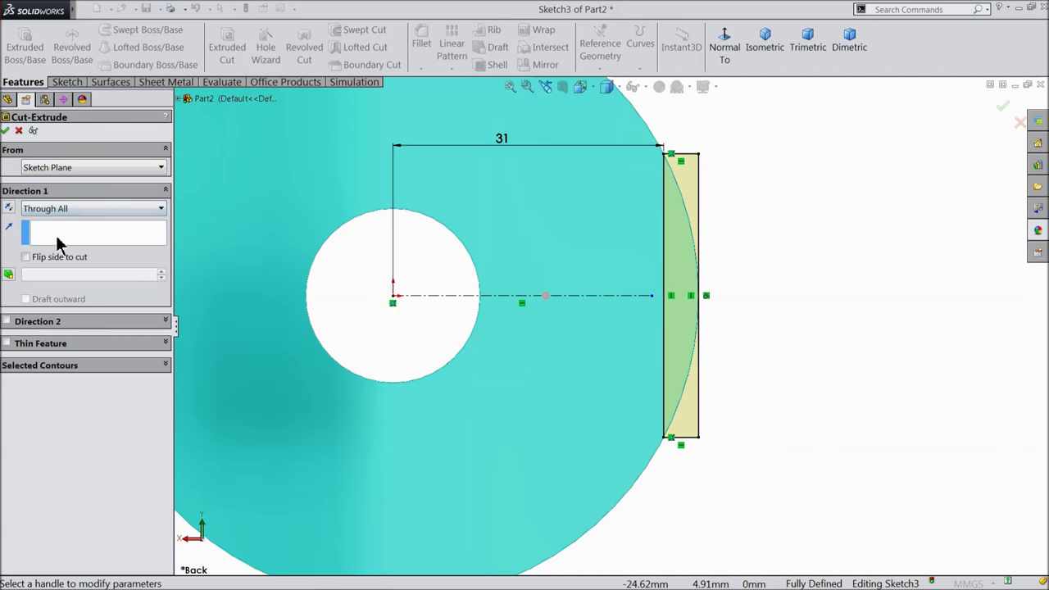
left_click(7, 130)
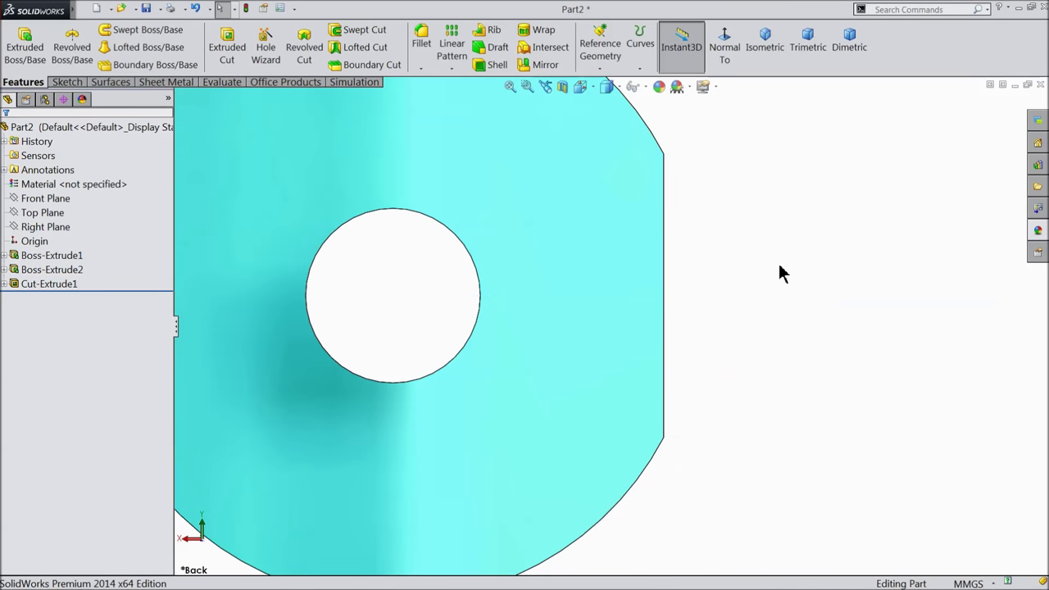
key("f")
mouse_move(775, 265)
middle_mouse_down()
mouse_move(557, 426)
mouse_move(562, 290)
mouse_move(651, 330)
mouse_move(592, 391)
mouse_move(602, 420)
mouse_move(574, 401)
middle_mouse_up()
left_click(20, 158)
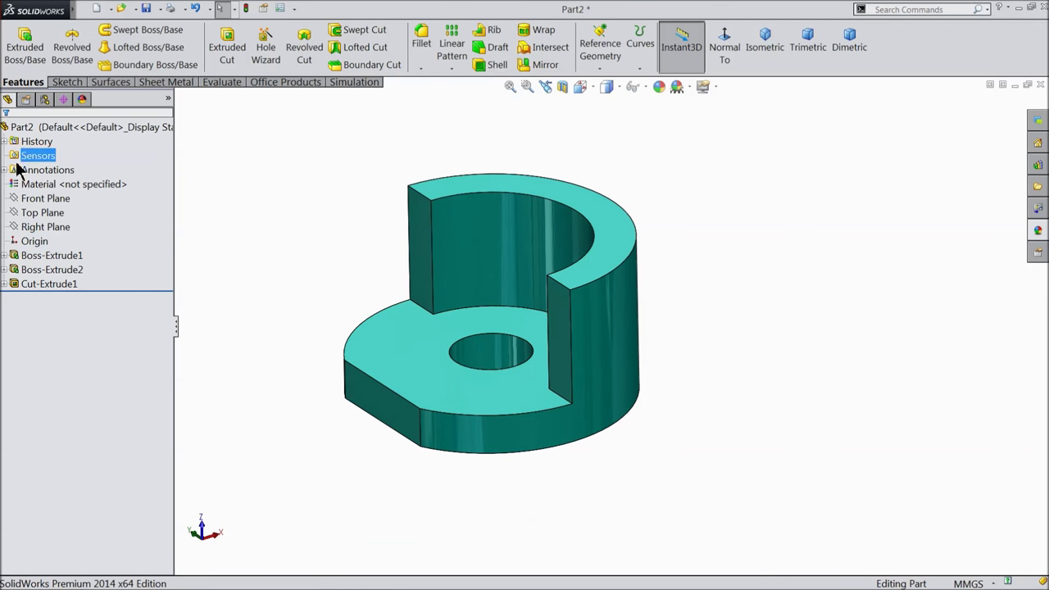
Start a new sketch on the Top Plane and view it from the top.
left_click(33, 212)
left_click(41, 195)
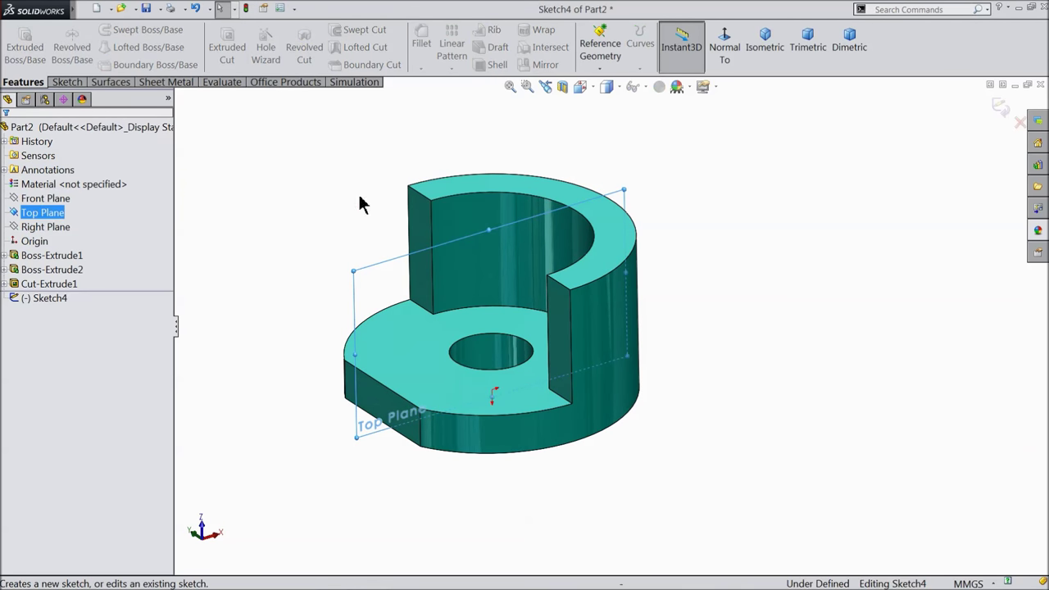
left_click(727, 61)
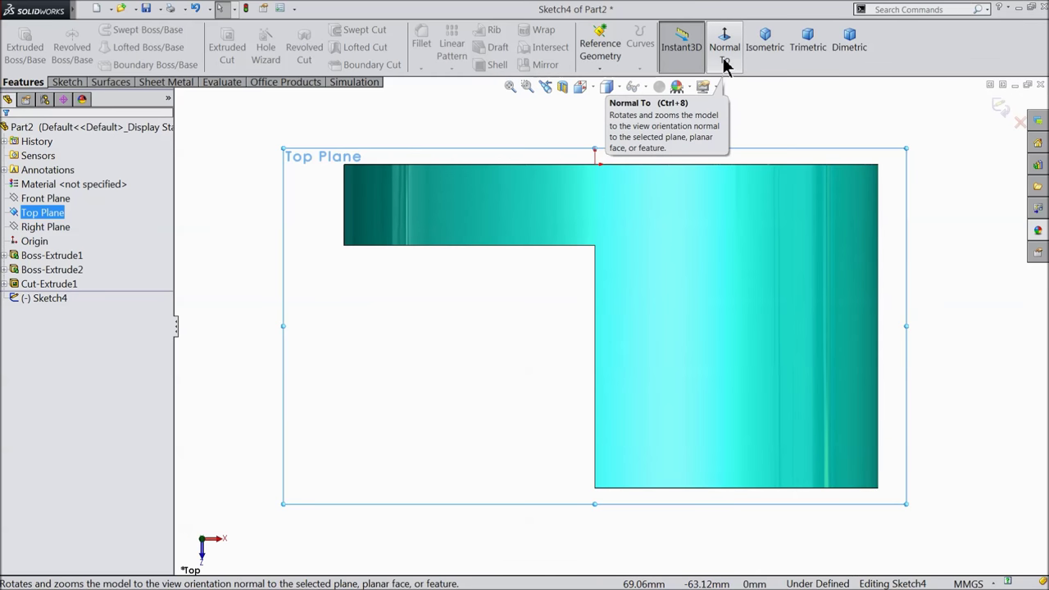
scroll(726, 140, "up", 3)
scroll(644, 374, "up", 3)
scroll(595, 455, "down", 1)
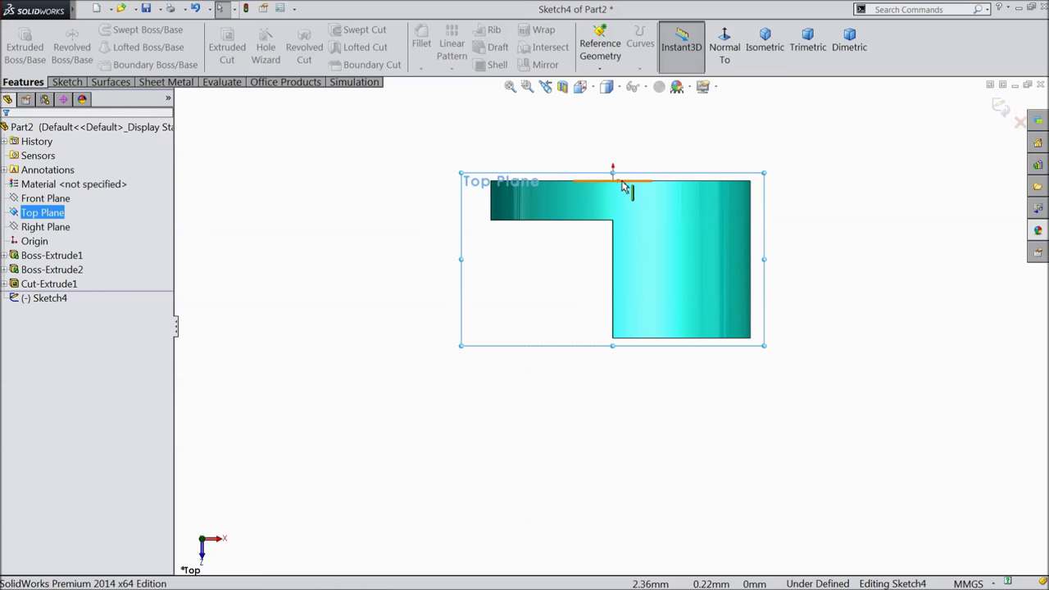
Draw a vertical centerline from the part's top edge downward, then exit the Centerline tool.
left_click(74, 86)
left_click(105, 30)
left_click(121, 64)
scroll(676, 214, "down", 1)
scroll(671, 205, "down", 3)
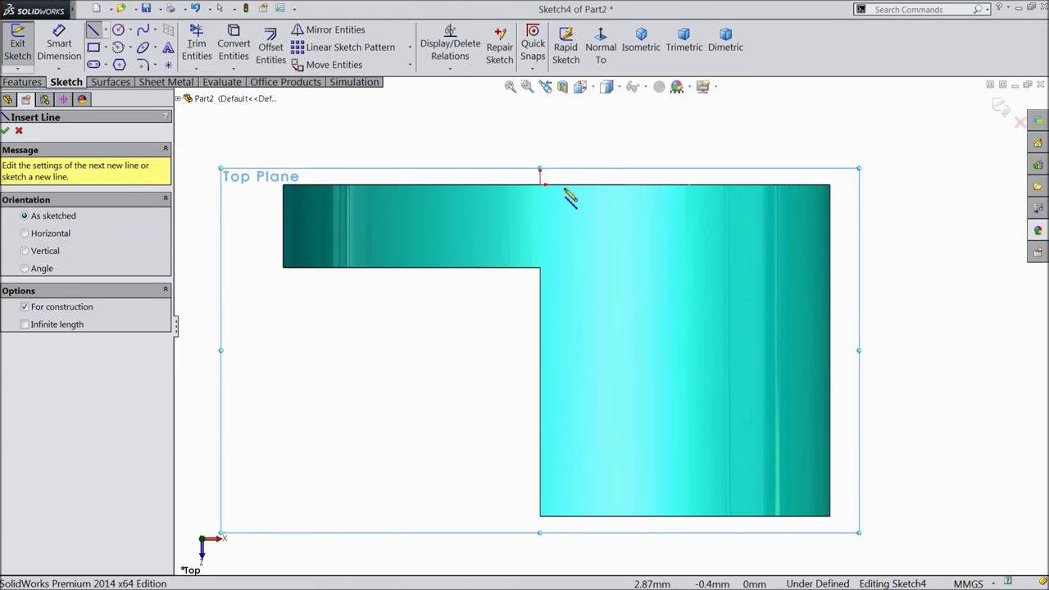
left_click(554, 185)
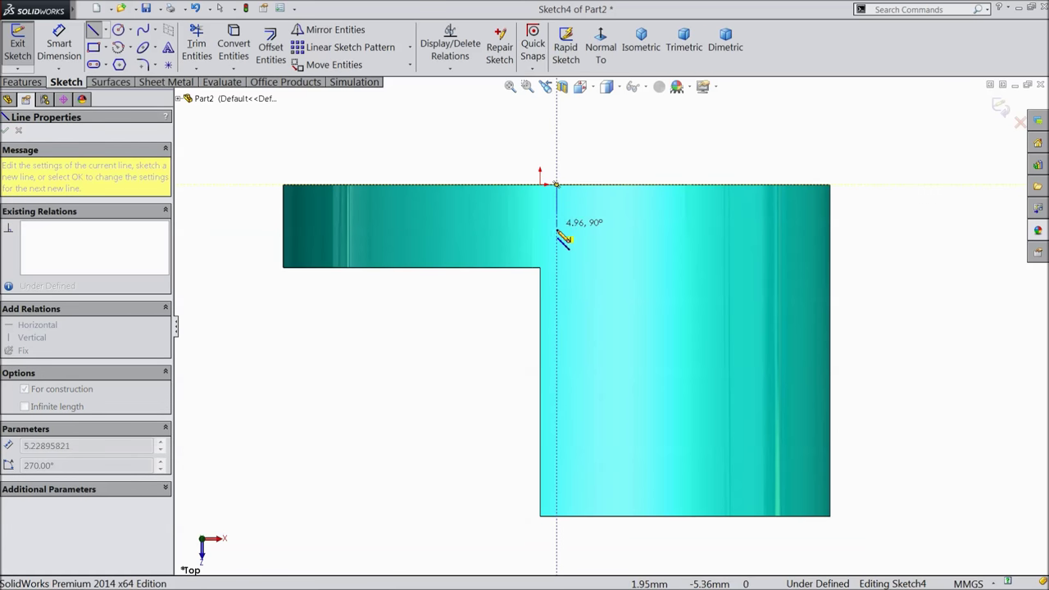
scroll(561, 360, "up", 3)
scroll(573, 393, "up", 1)
left_click(592, 456)
right_click(643, 424)
left_click(686, 107)
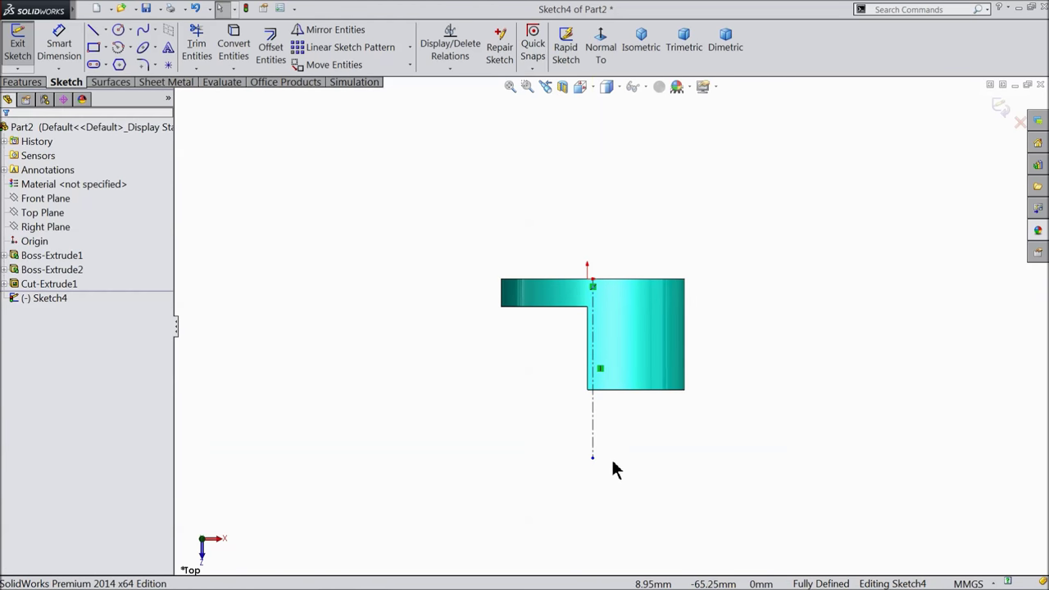
scroll(612, 457, "down", 3)
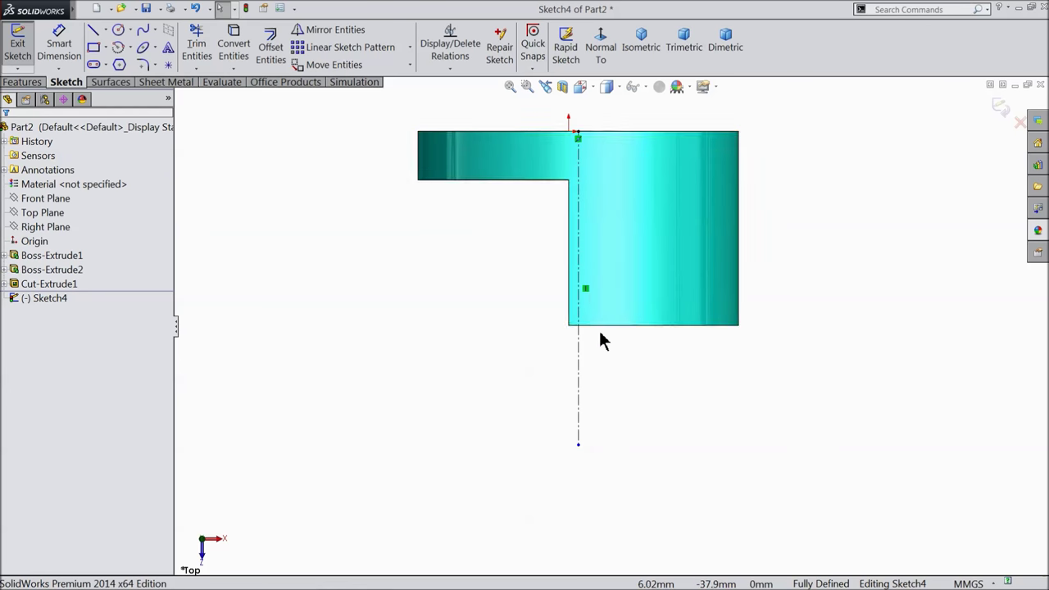
Convert the part's left edge and draw a three-line arm chain down-left from its top corner.
left_click(419, 157)
left_click(234, 45)
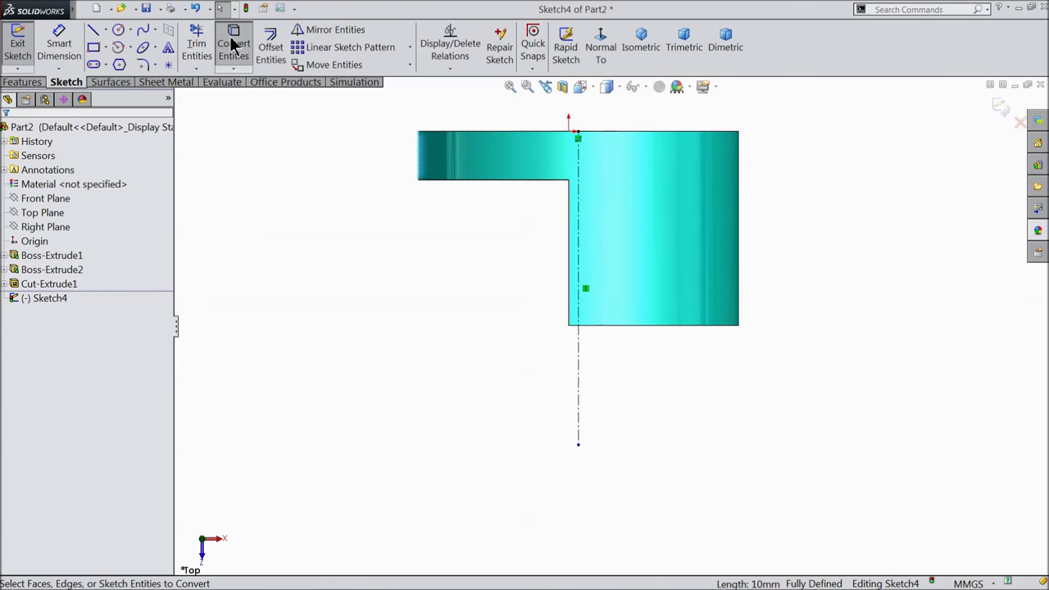
left_click(95, 32)
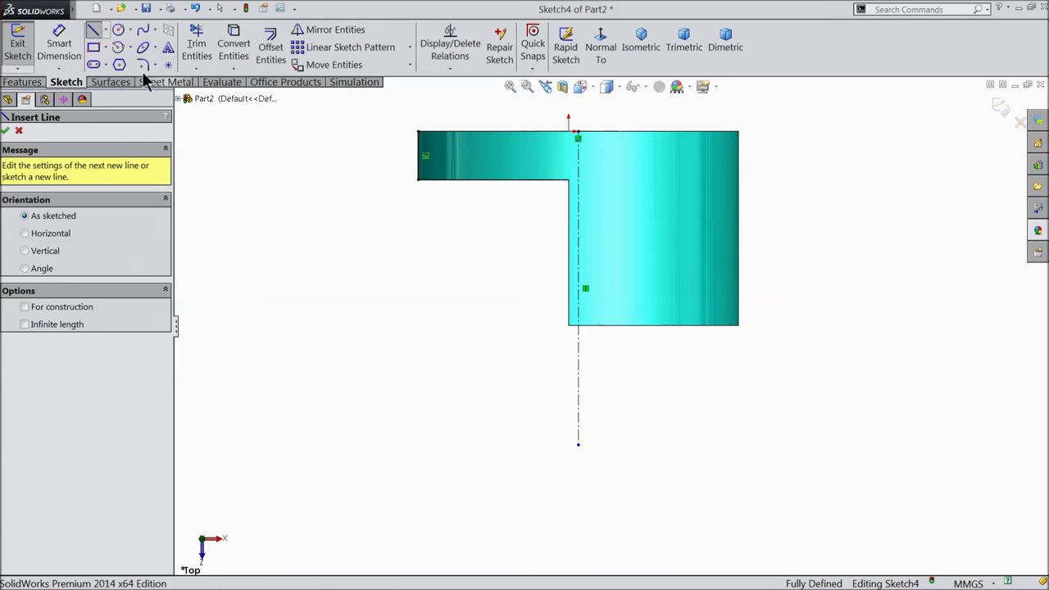
left_click(419, 132)
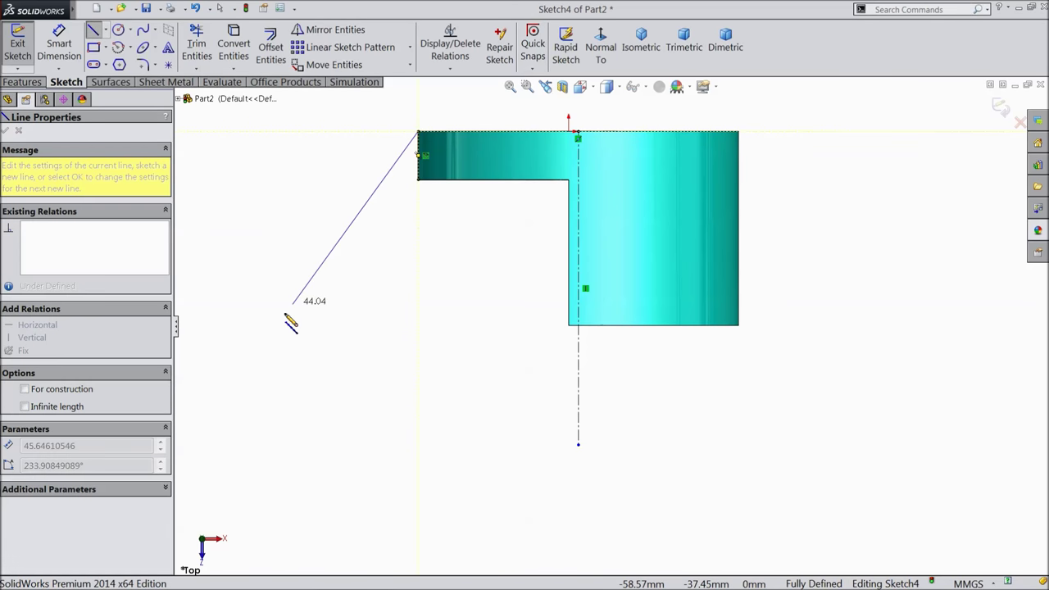
left_click(205, 395)
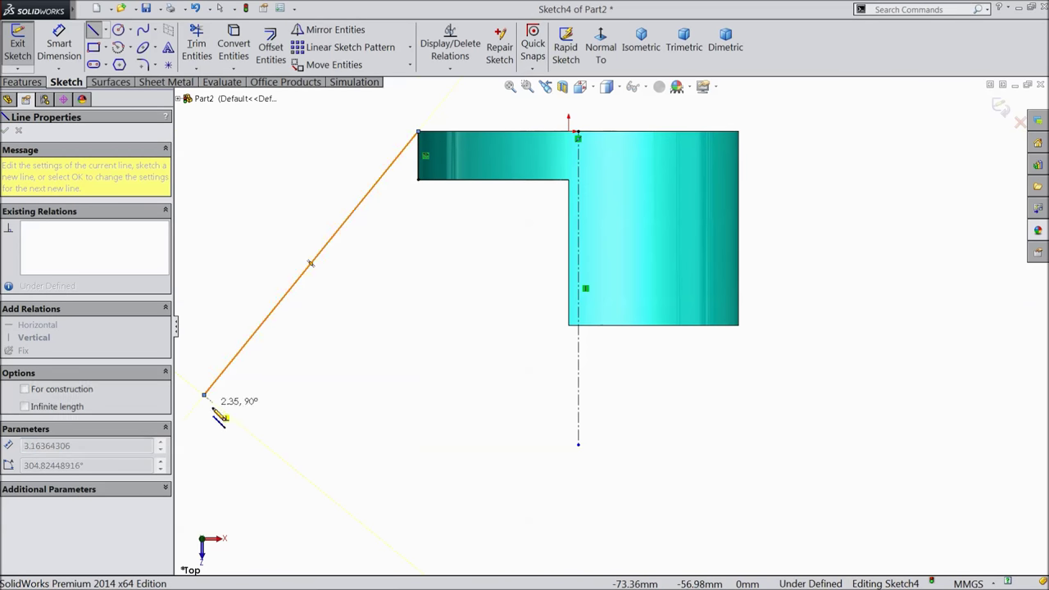
left_click(239, 422)
double_click(418, 180)
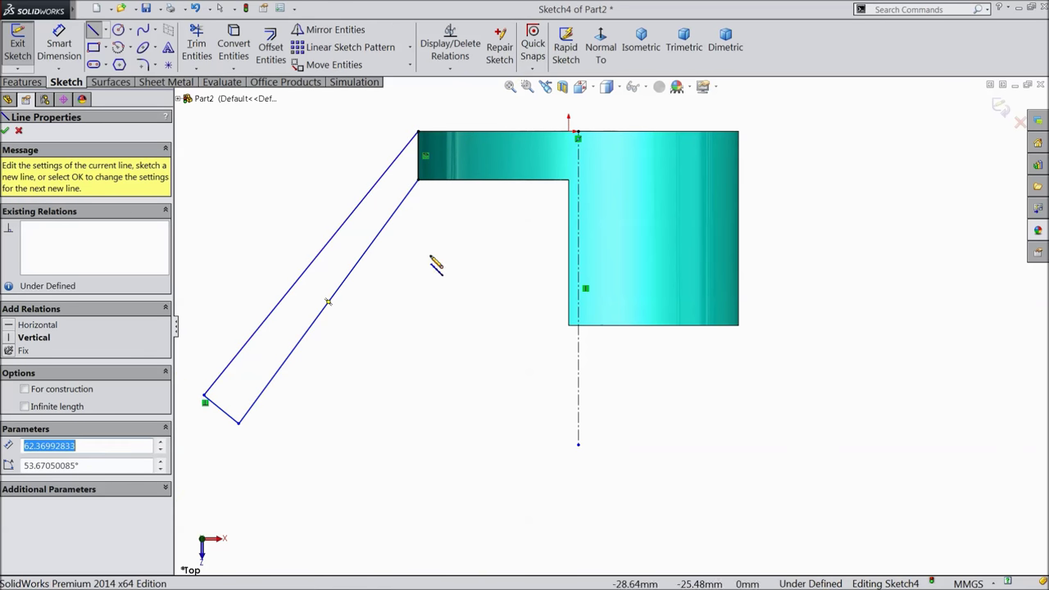
right_click(435, 263)
left_click(466, 159)
scroll(361, 299, "down", 2)
scroll(358, 299, "up", 1)
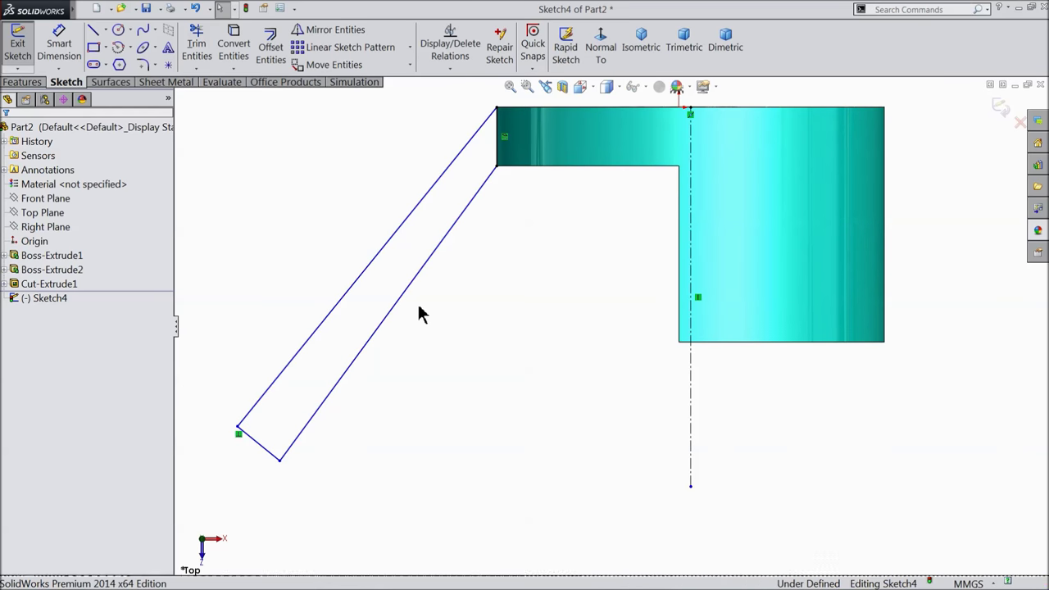
Make the arm's long sides parallel and its short end perpendicular to the right side.
left_click_drag(331, 283, 325, 283)
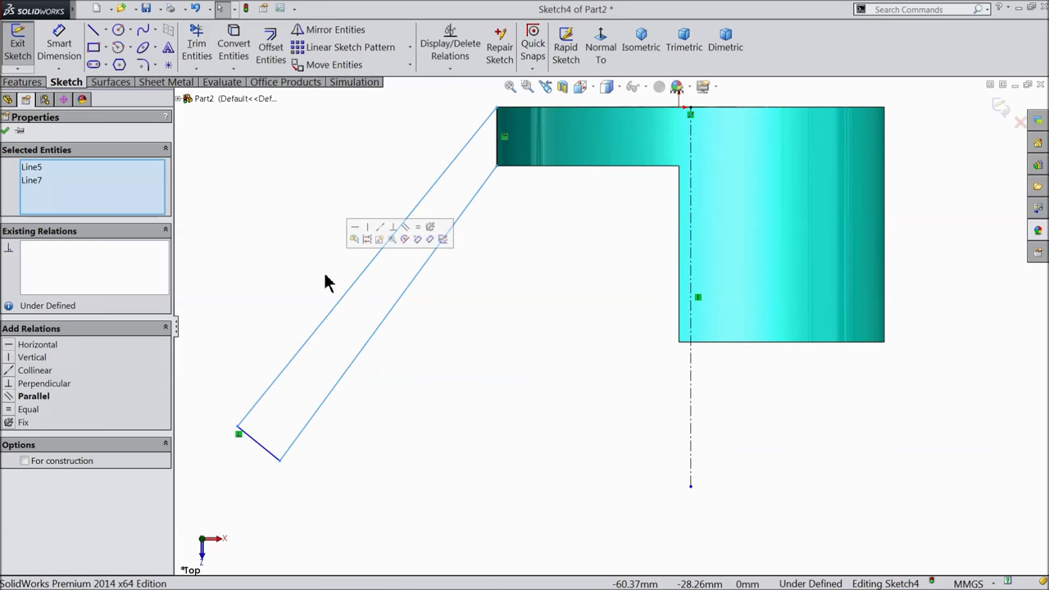
left_click(404, 227)
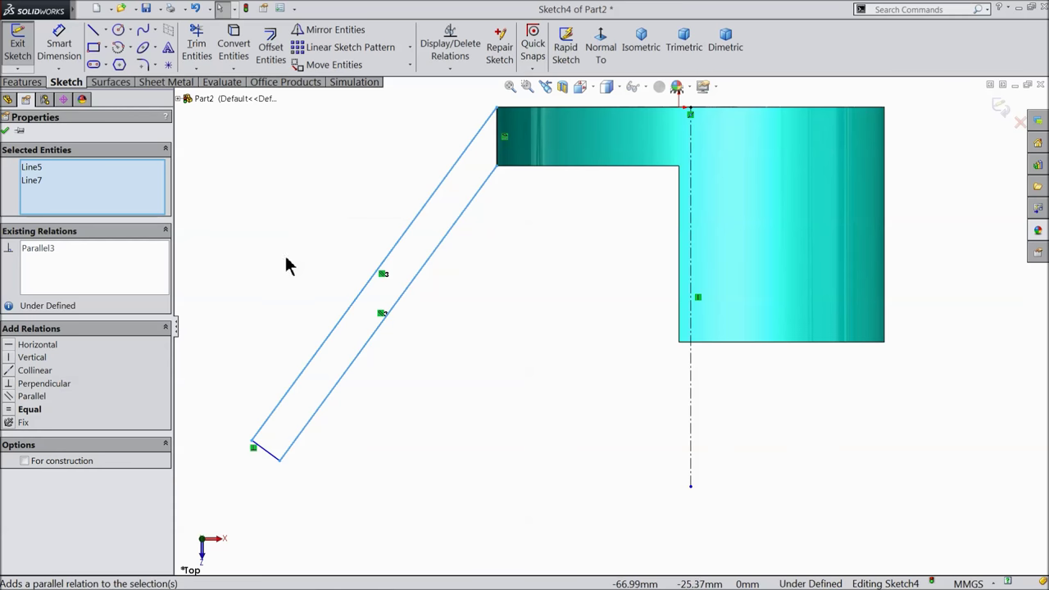
left_click(245, 241)
scroll(303, 464, "down", 2)
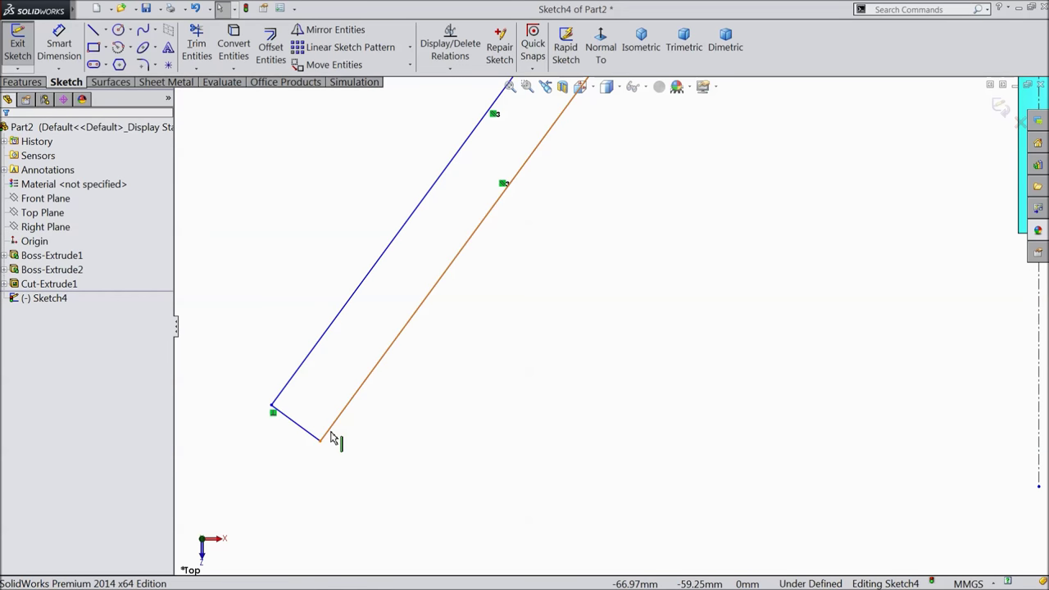
left_click(331, 434)
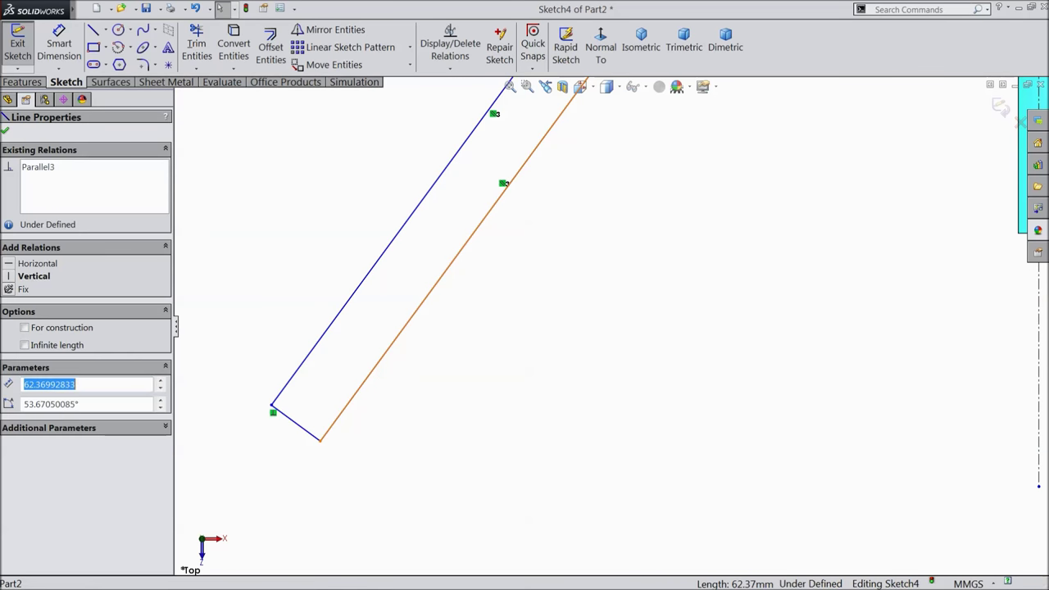
left_click(315, 437, "ctrl")
left_click(376, 388)
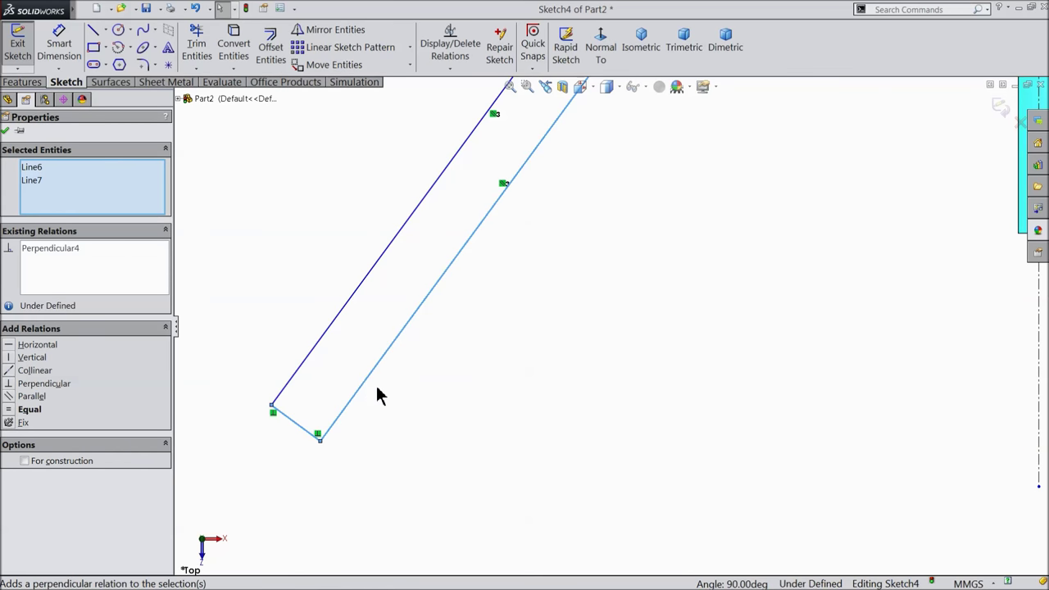
left_click(281, 318)
key("f")
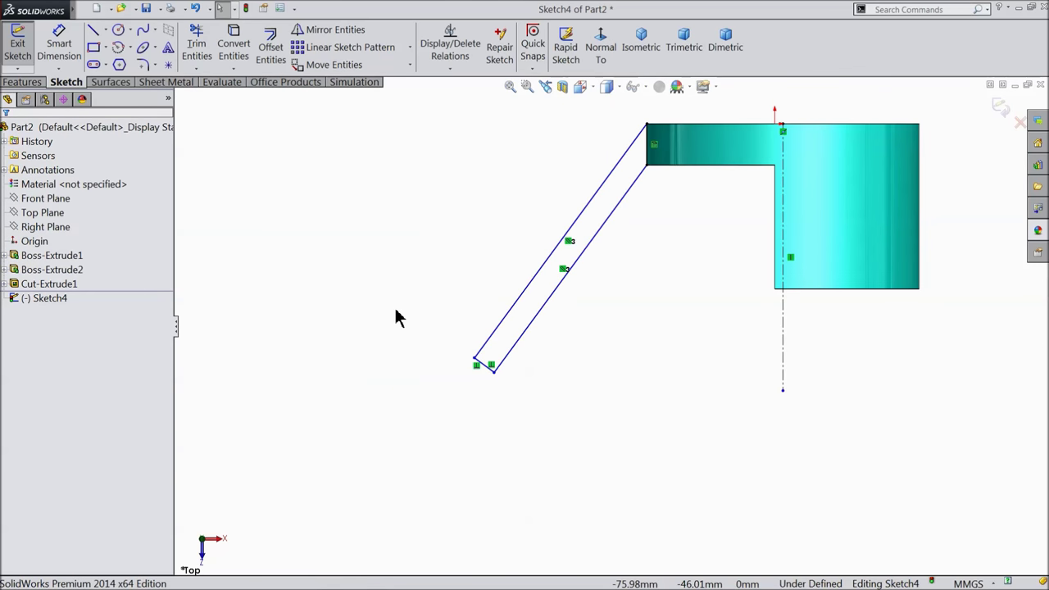
scroll(919, 114, "down", 1)
left_click(59, 45)
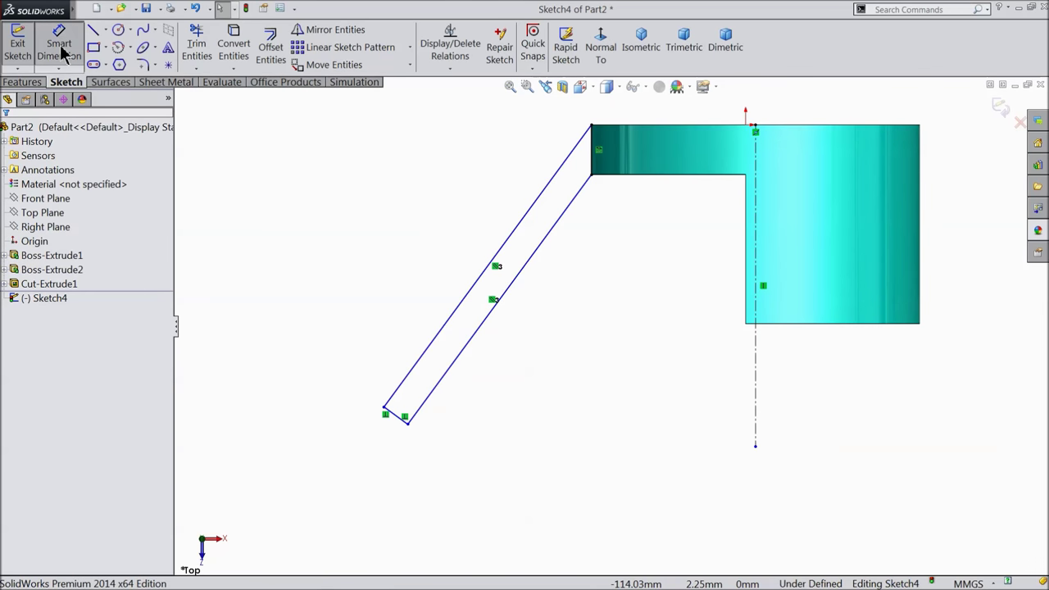
Dimension the angle between the vertical centerline and the arm as 45°.
left_click(755, 350)
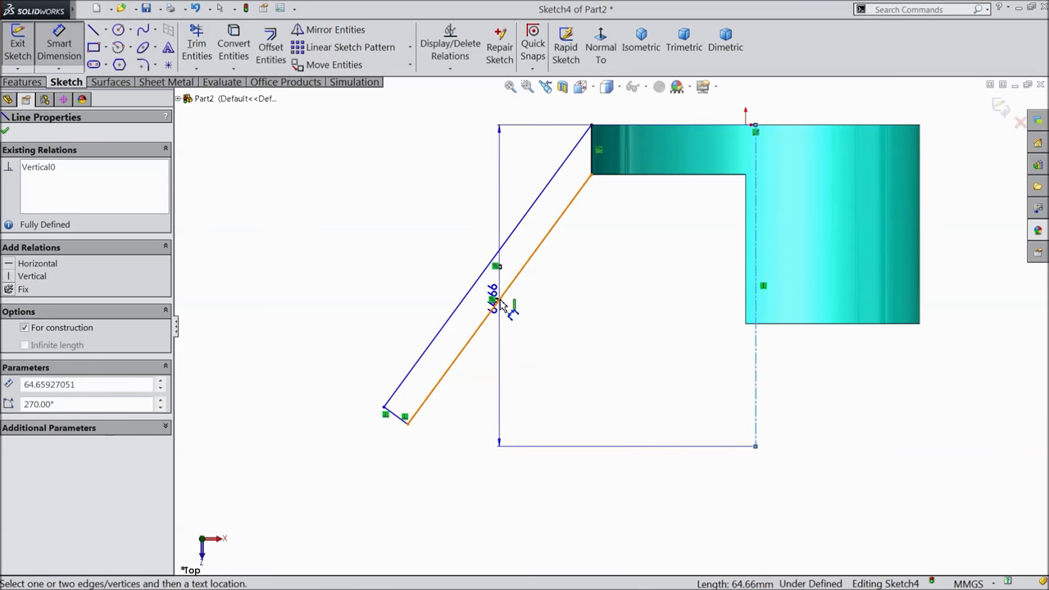
left_click(515, 287)
left_click(602, 283)
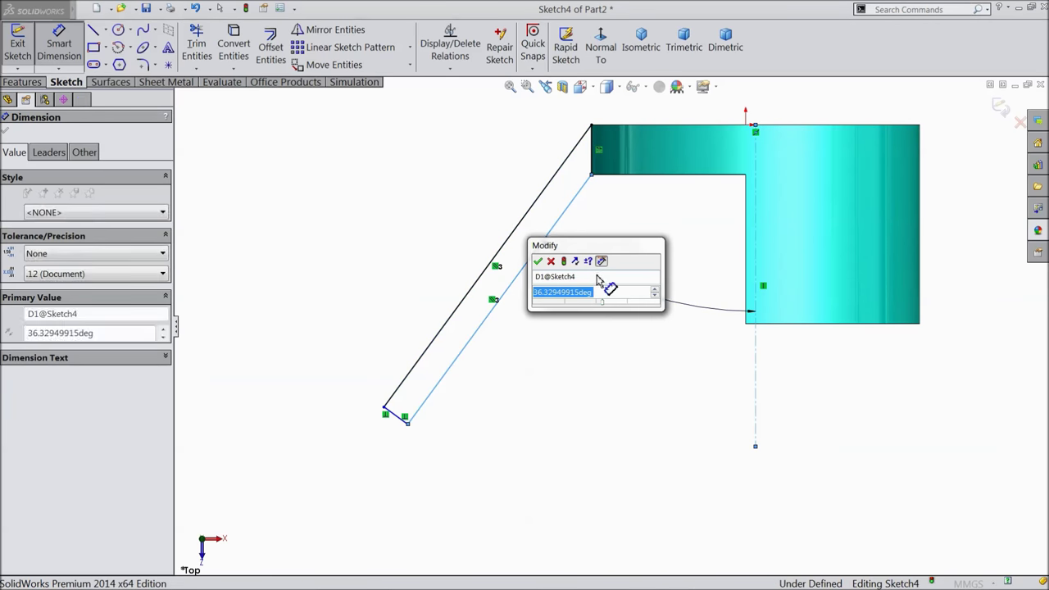
type("45")
left_click(537, 260)
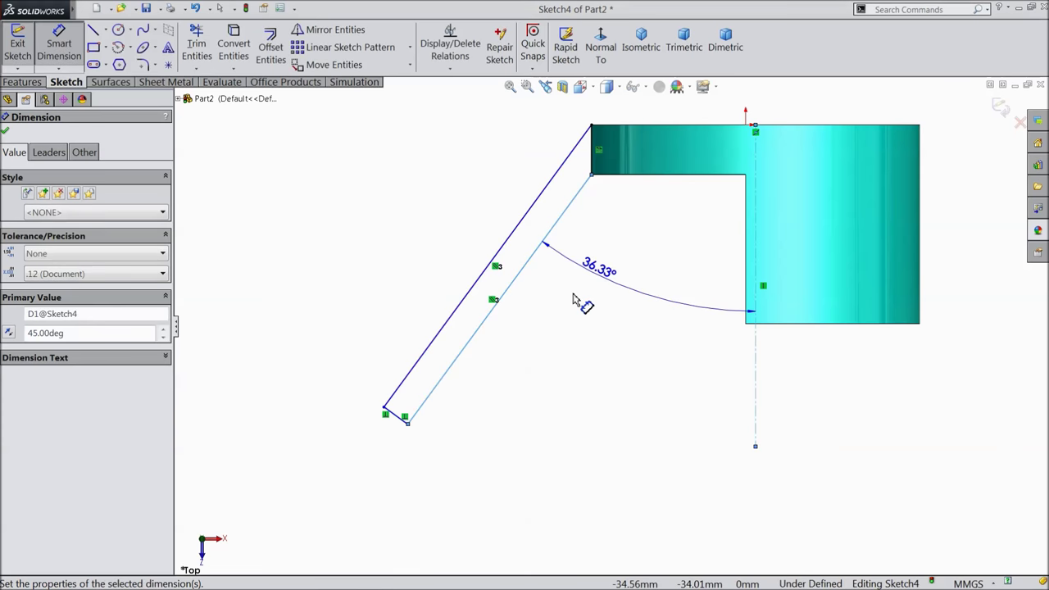
scroll(602, 352, "down", 2)
Set the arm's right side length to 53.80 mm.
left_click(456, 241)
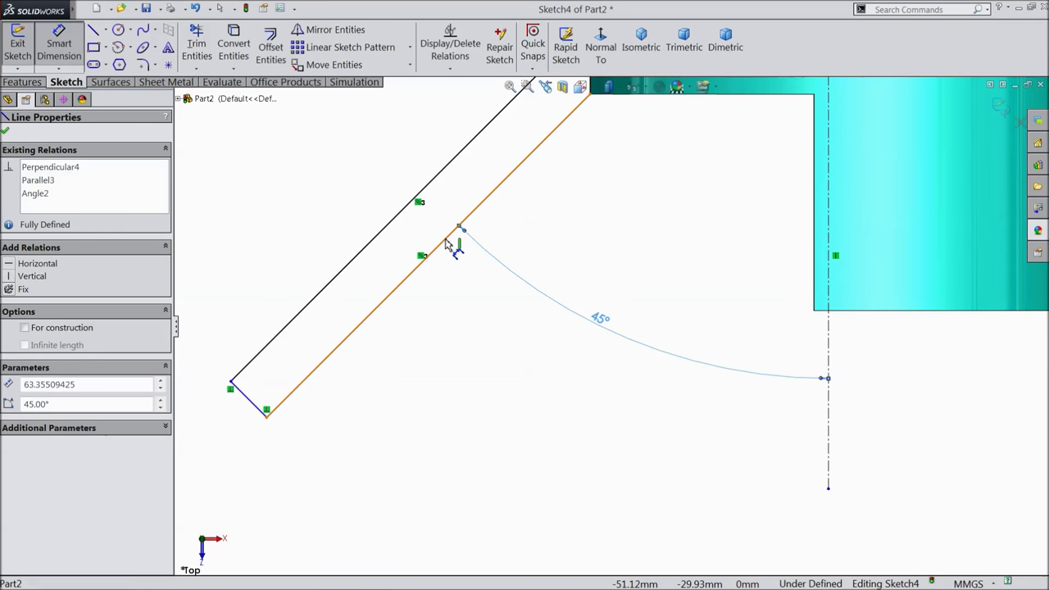
left_click(479, 275)
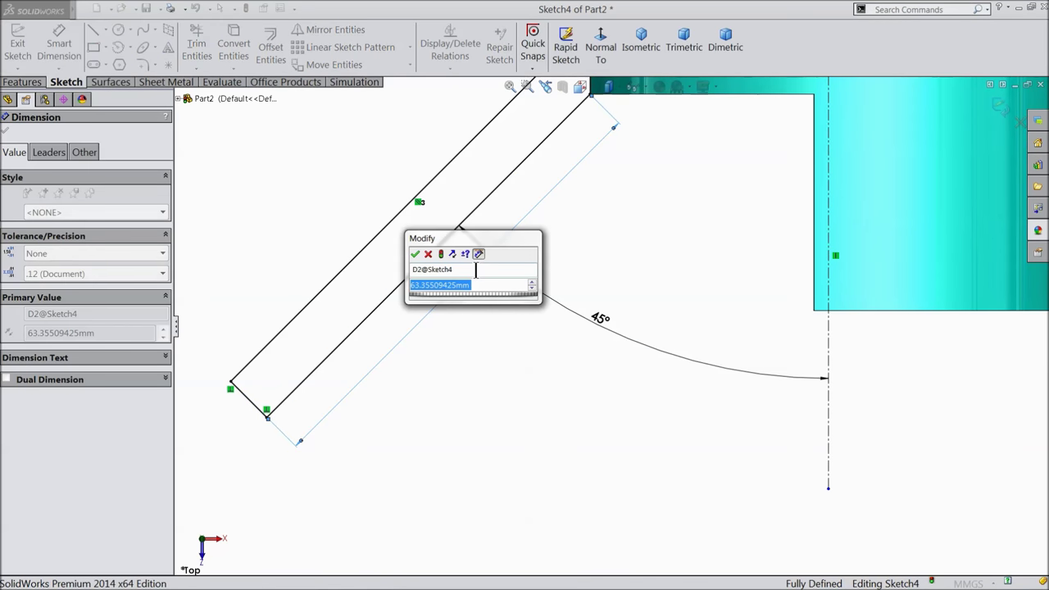
type("53.8")
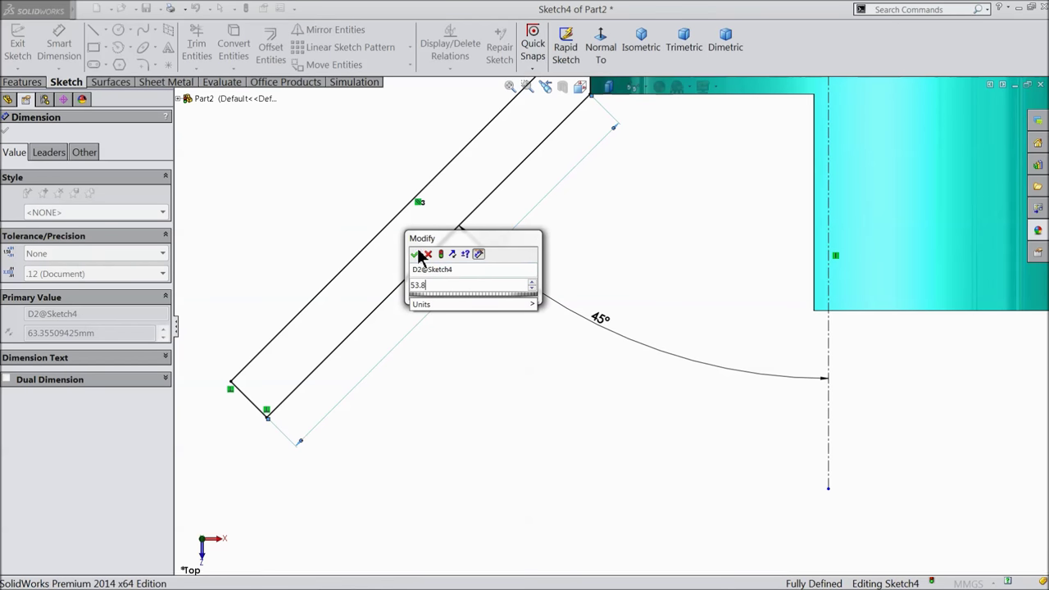
left_click(416, 255)
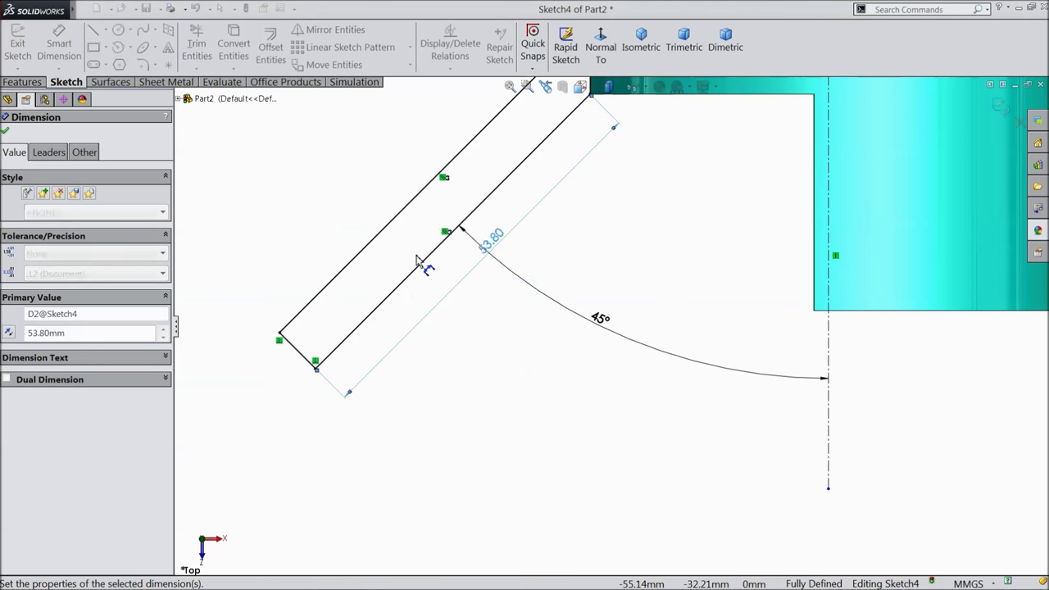
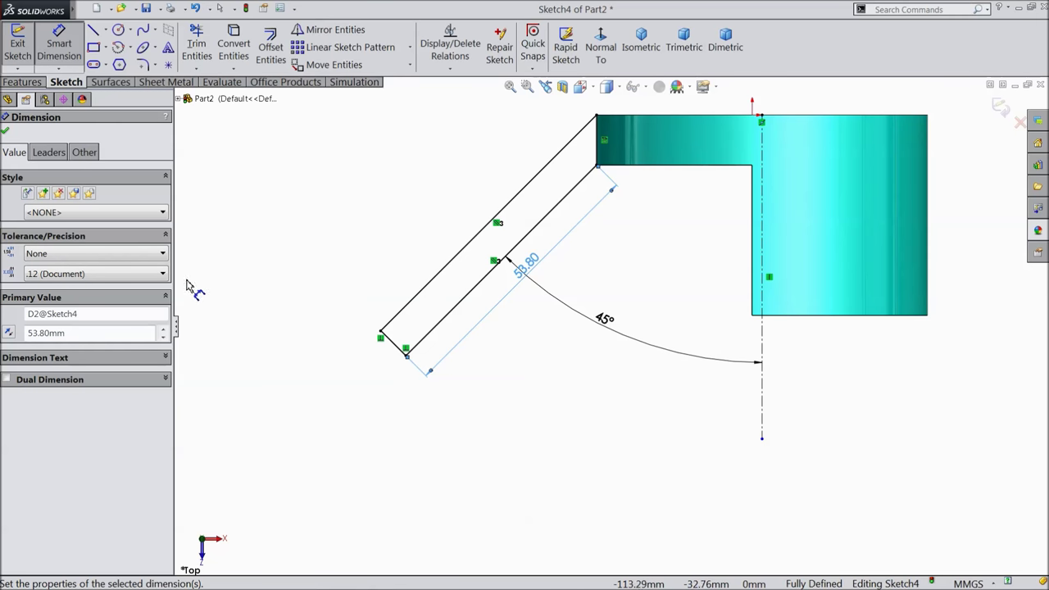
Extrude the rectangle sketch with Direction 1 set to Up To Vertex at a ring vertex.
left_click(5, 137)
left_click(22, 82)
left_click(24, 46)
middle_click_drag(324, 379, 337, 199)
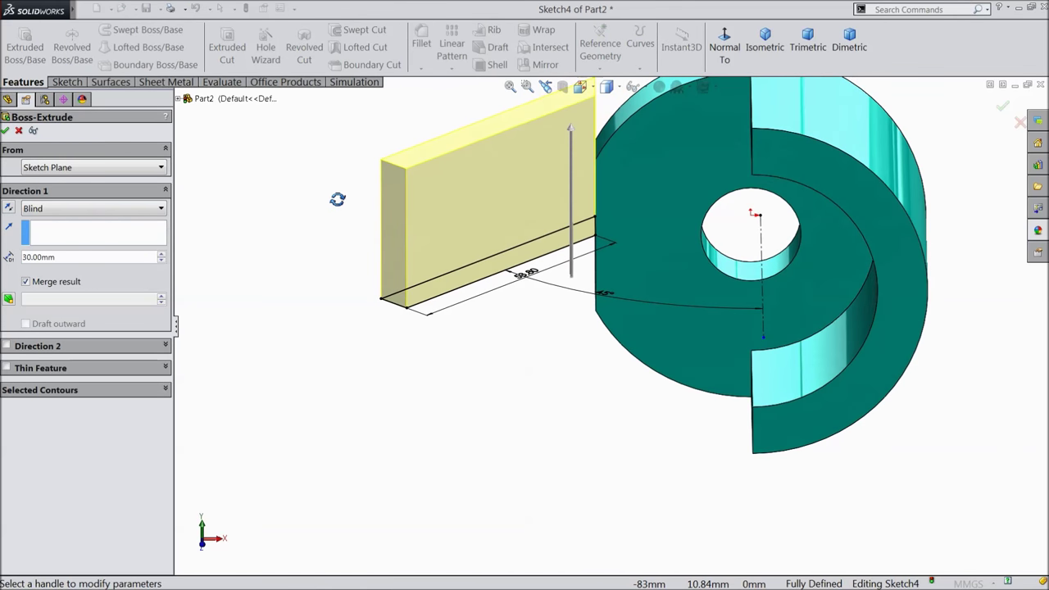
scroll(652, 254, "down", 3)
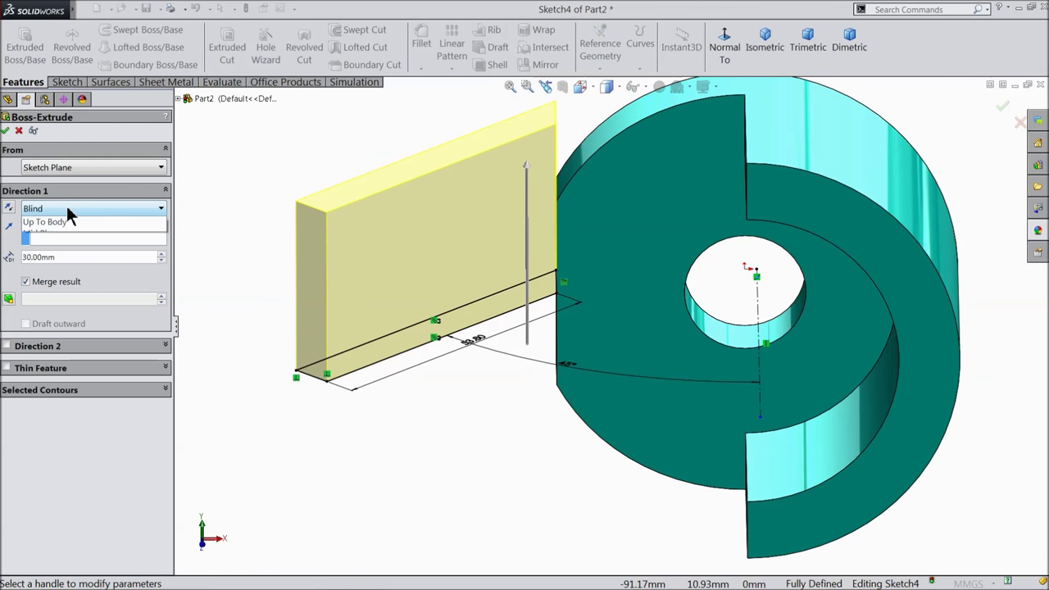
left_click(68, 209)
left_click(78, 252)
scroll(575, 223, "down", 3)
middle_click_drag(575, 223, 503, 250)
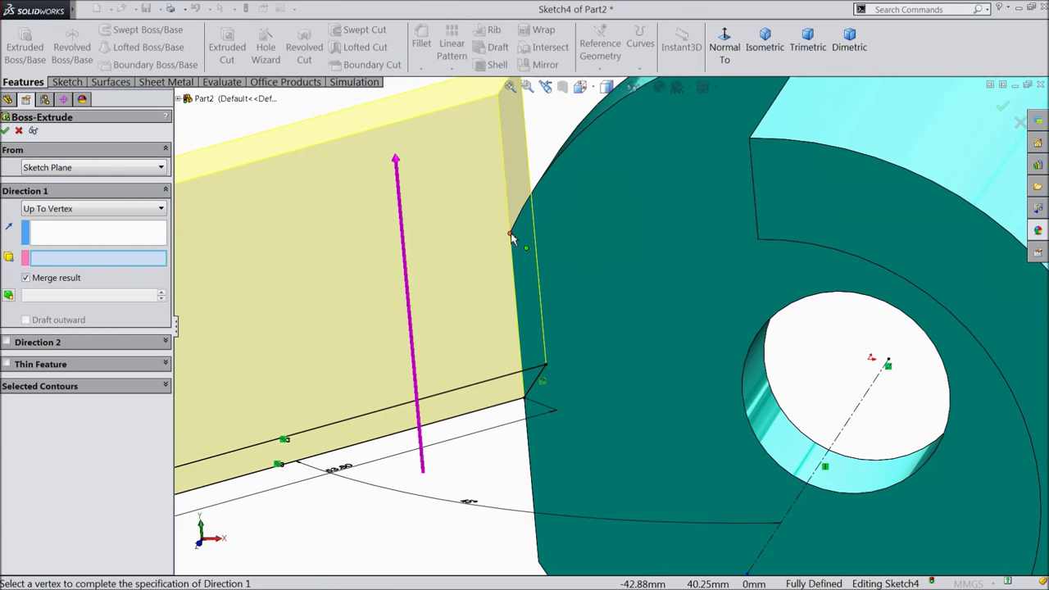
left_click(510, 235)
scroll(541, 328, "up", 3)
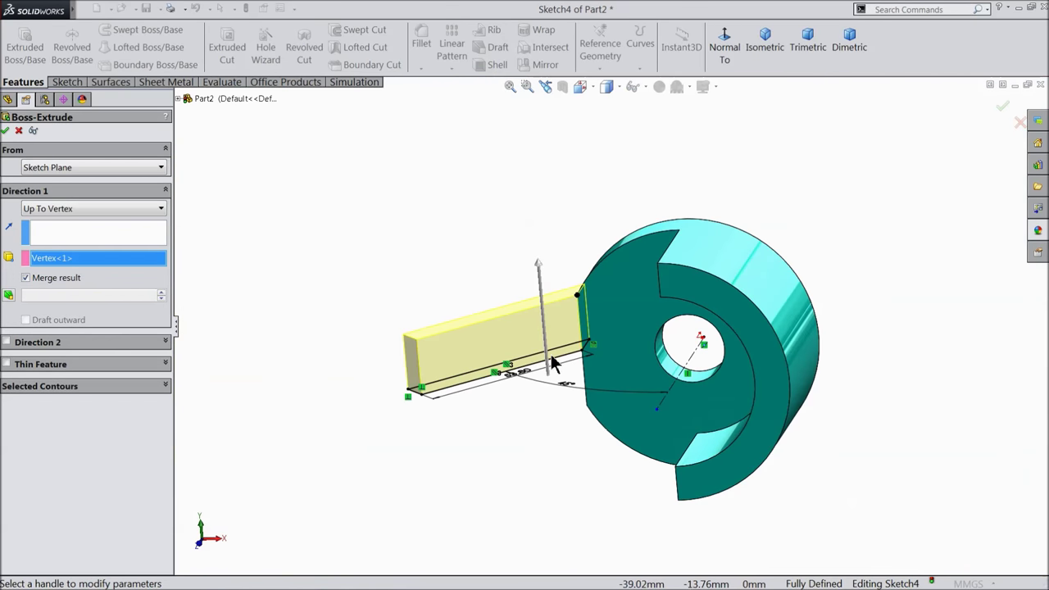
scroll(565, 377, "down", 2)
scroll(581, 330, "down", 2)
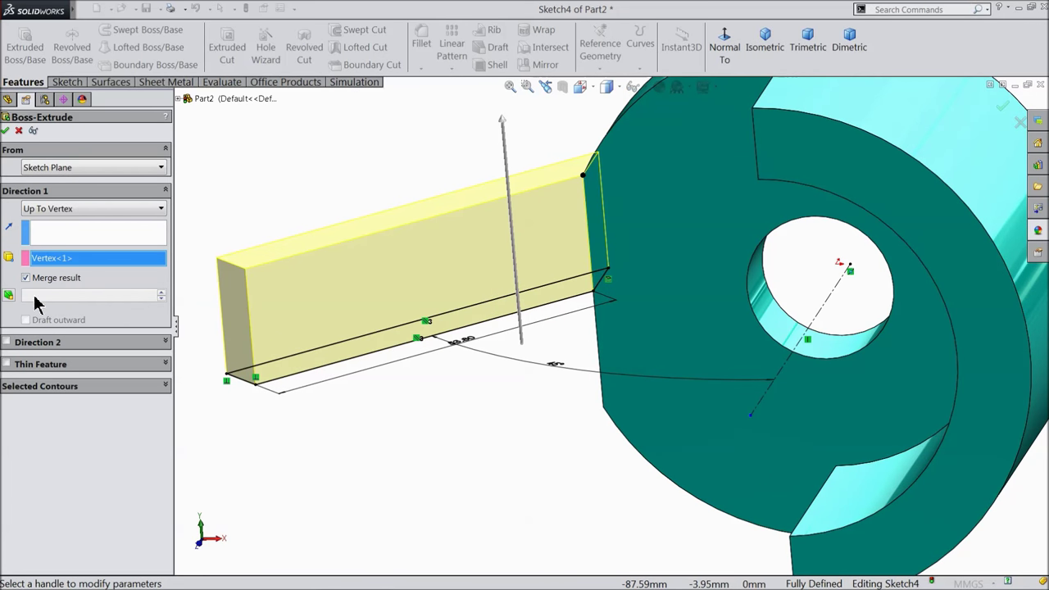
Add Direction 2 Up To Vertex at the opposite ring vertex and accept Boss-Extrude3.
left_click(6, 341)
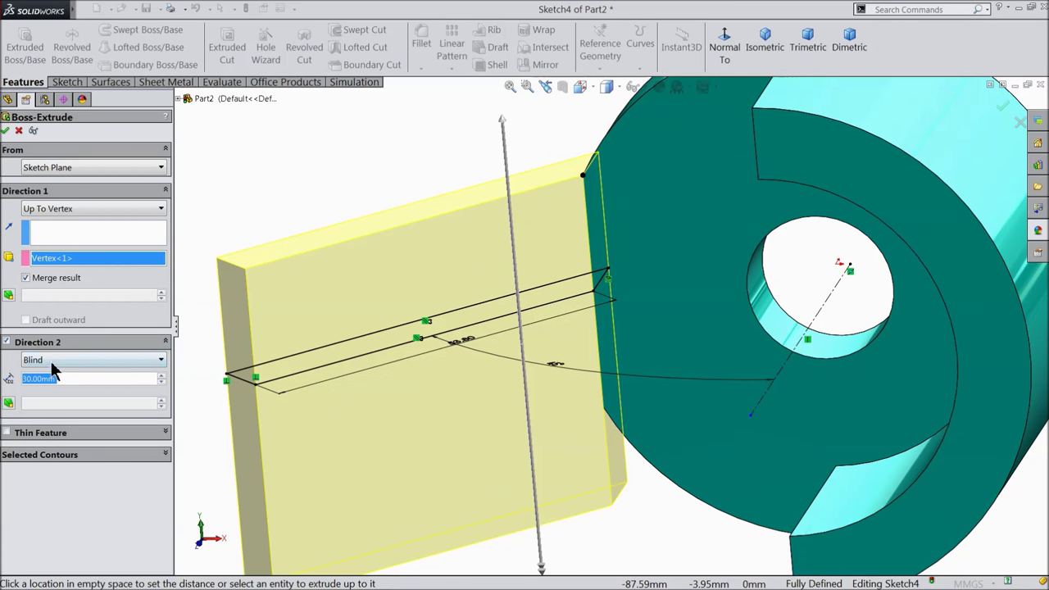
left_click(57, 362)
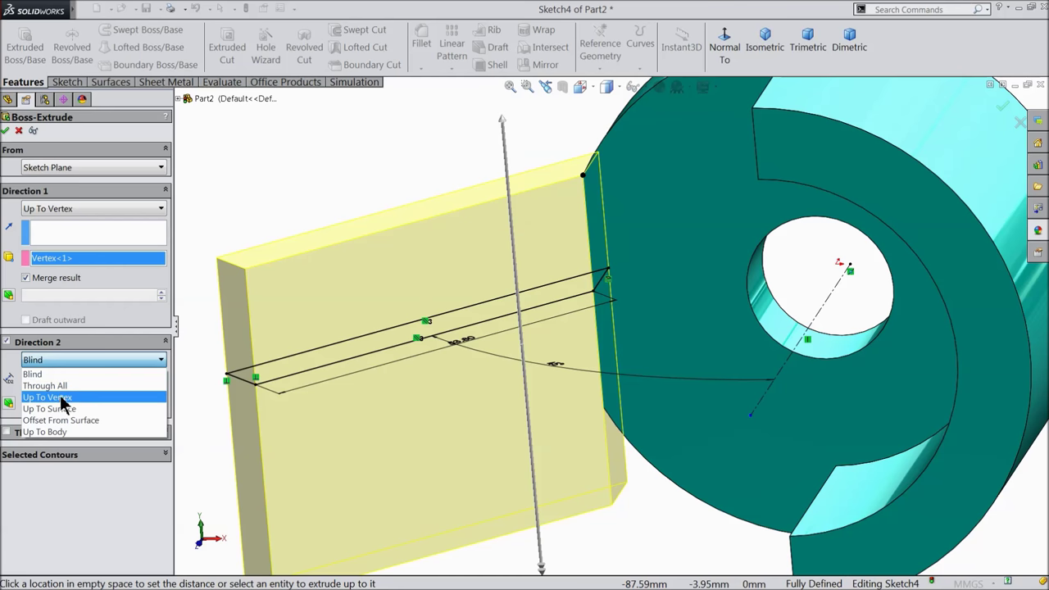
left_click(59, 398)
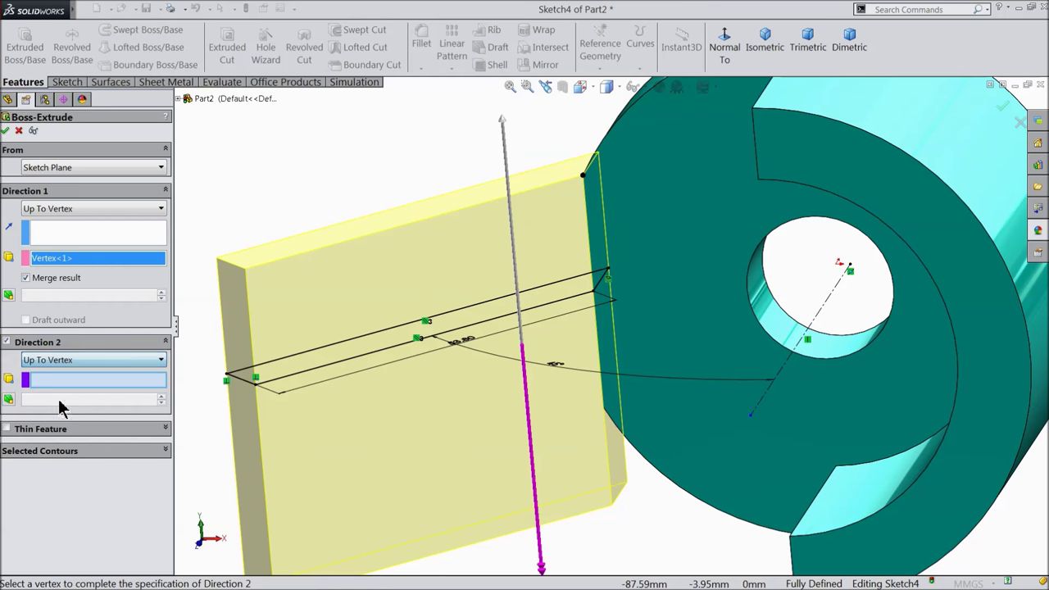
left_click(603, 411)
mouse_move(603, 411)
middle_mouse_down()
mouse_move(571, 404)
mouse_move(594, 424)
middle_mouse_up()
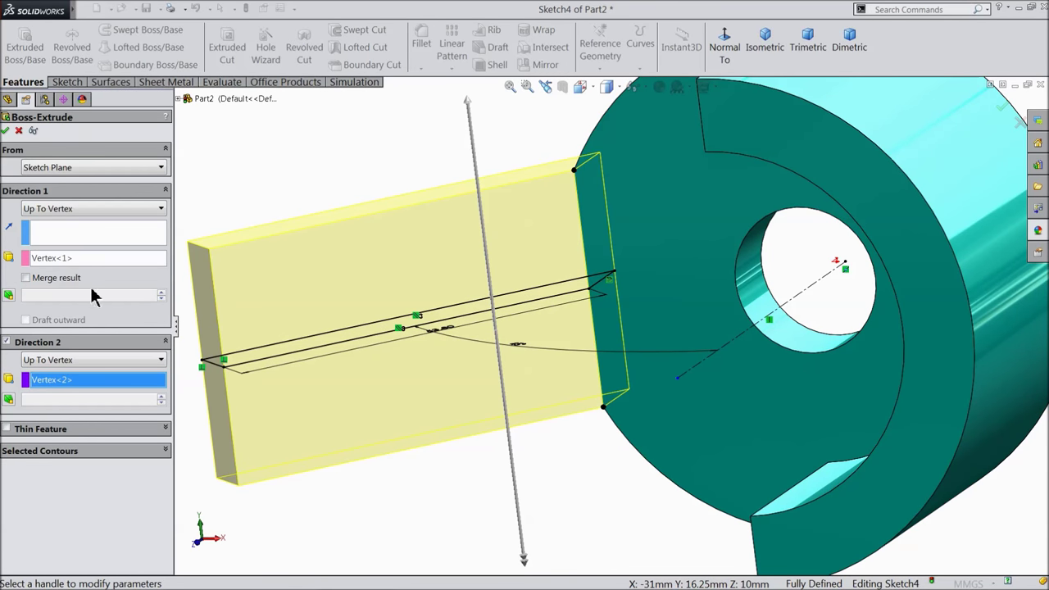
left_click(6, 131)
key("f")
mouse_move(487, 206)
middle_mouse_down()
mouse_move(498, 103)
mouse_move(538, 103)
mouse_move(513, 164)
middle_mouse_up()
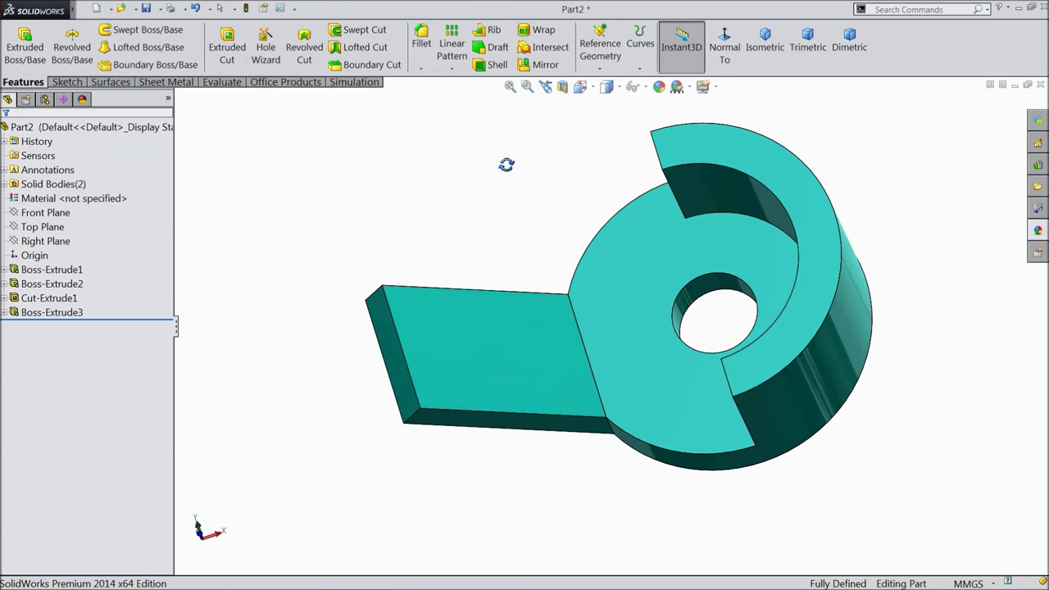
Round the arm's free end with a full round fillet across side, end and opposite faces.
scroll(541, 352, "down", 2)
left_click(420, 52)
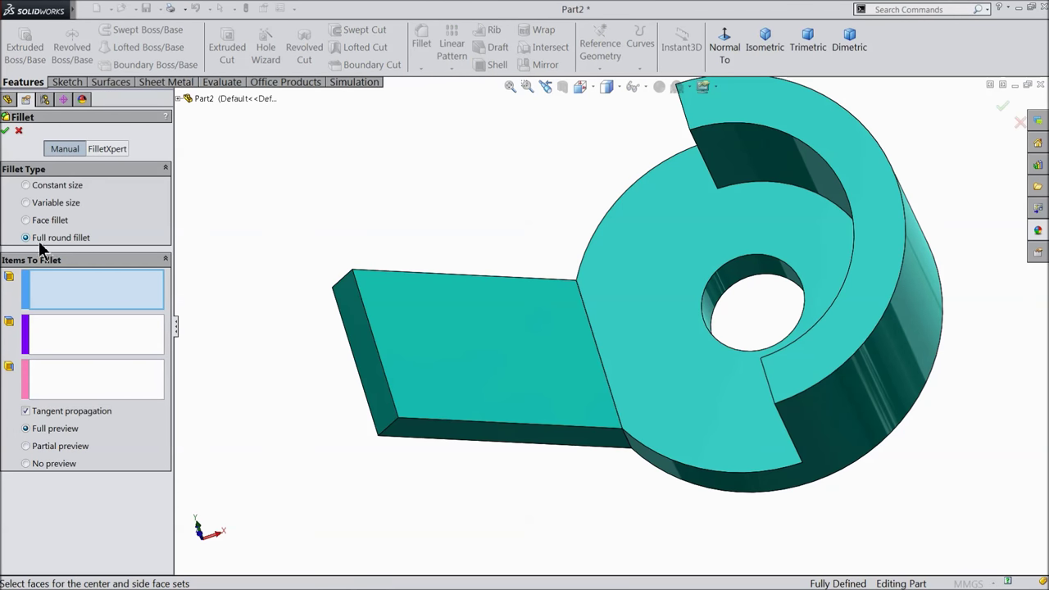
left_click(451, 434)
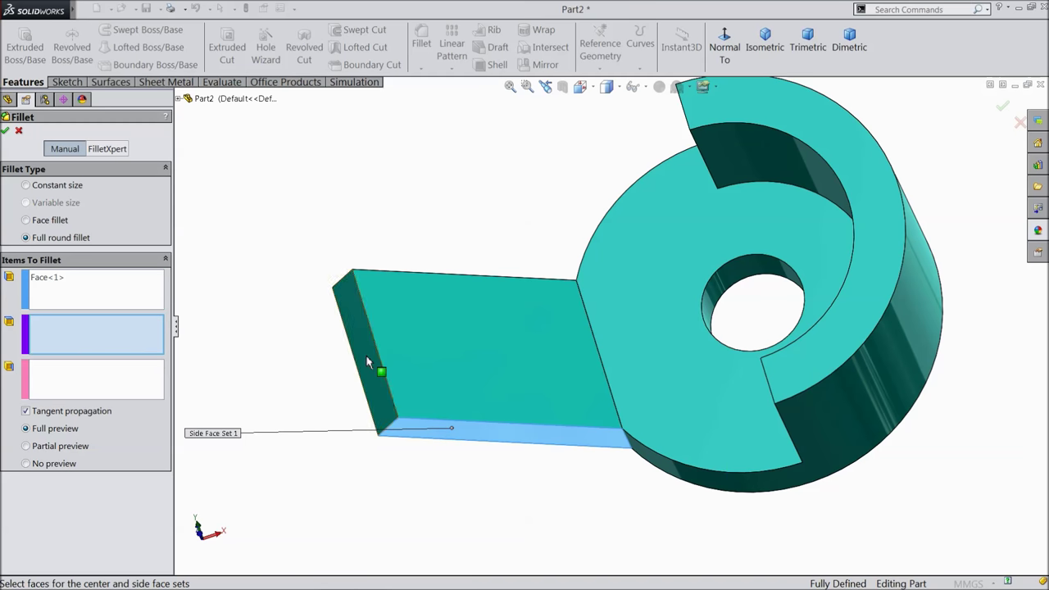
left_click(367, 362)
left_click(135, 391)
middle_click_drag(393, 368, 383, 316)
left_click(381, 303)
key("ctrl+8")
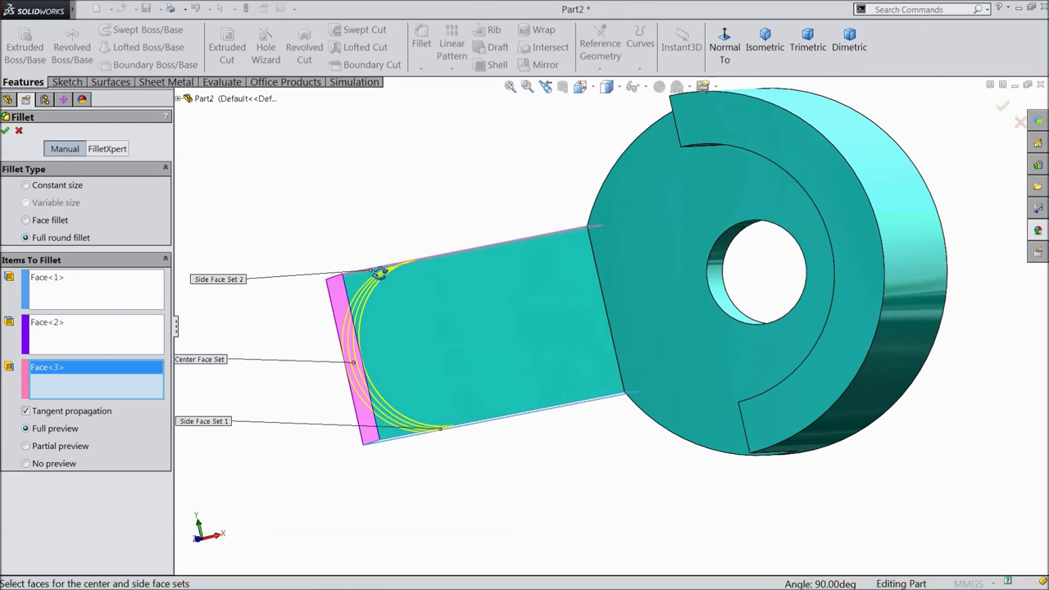
left_click(7, 135)
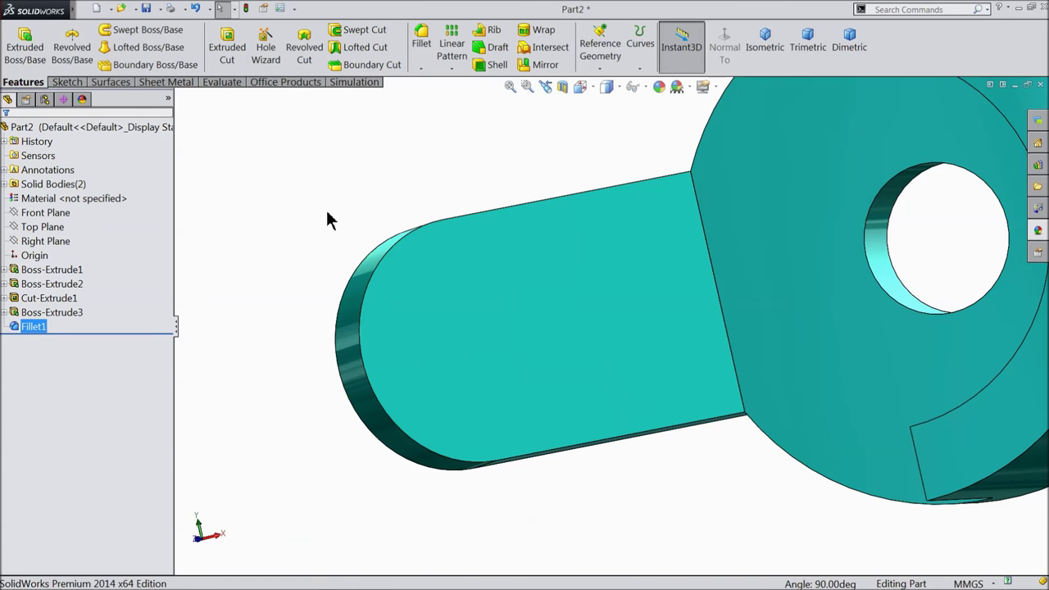
Start a new sketch on the arm's top face.
mouse_move(325, 218)
middle_mouse_down()
mouse_move(322, 164)
mouse_move(300, 199)
middle_mouse_up()
left_click(445, 317)
left_click(449, 300)
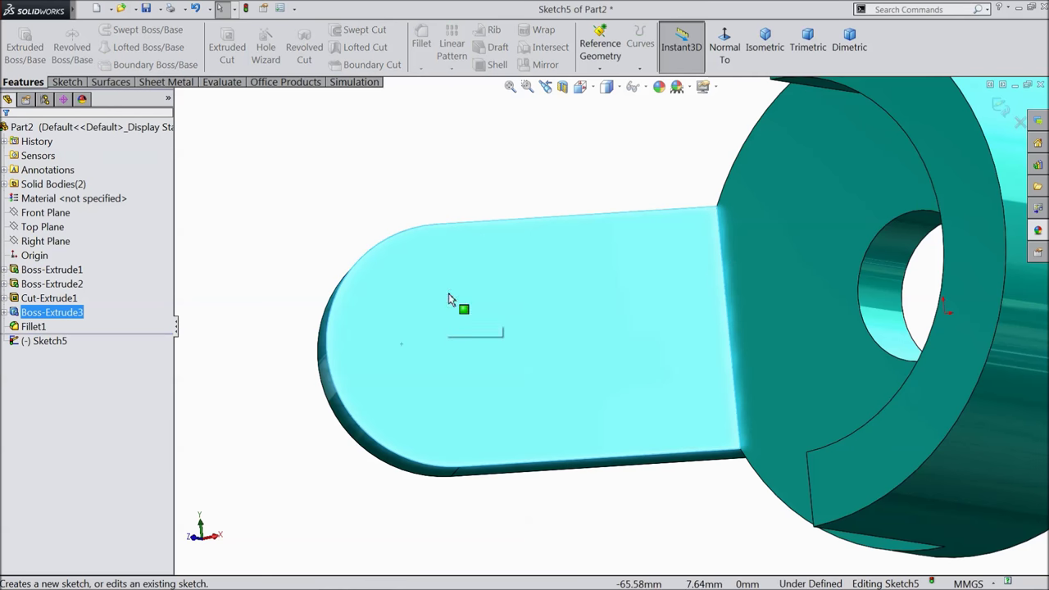
Draw a circle at the arm's round end and dimension it to Ø15 mm.
left_click(68, 82)
left_click(118, 29)
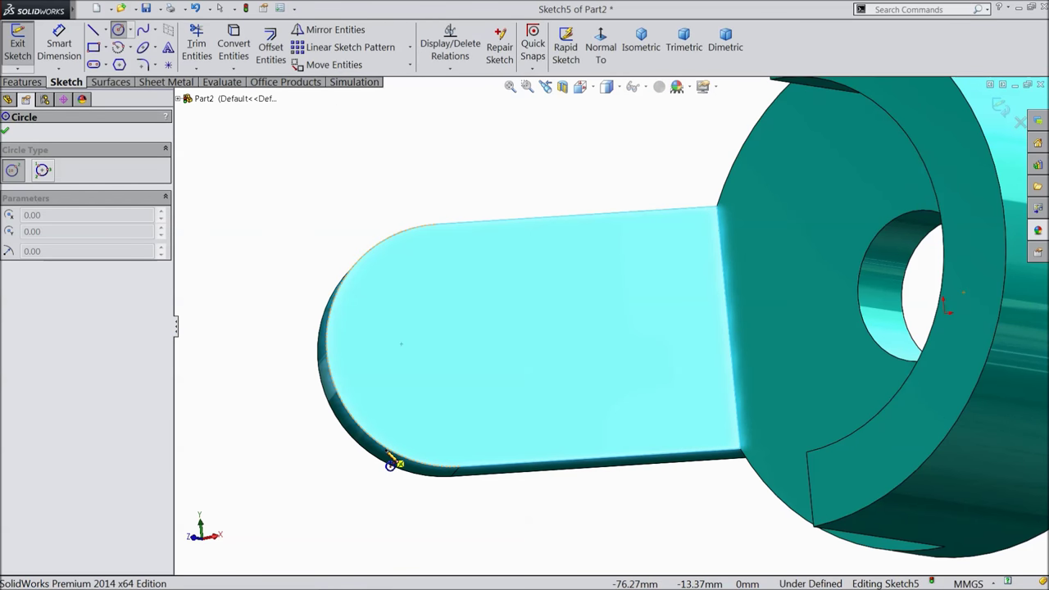
left_click(447, 345)
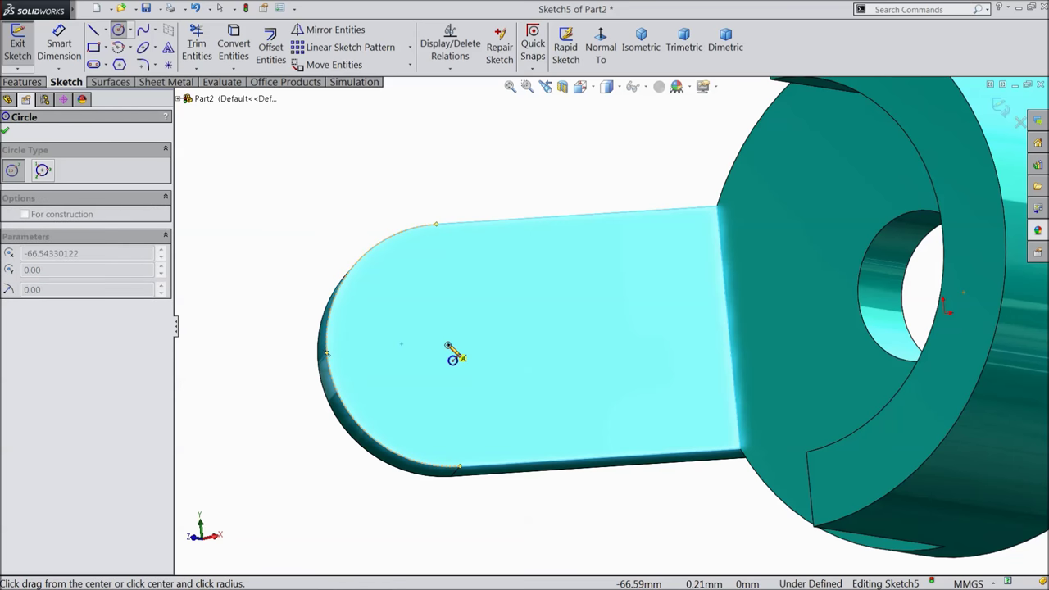
left_click(441, 270)
left_click(59, 47)
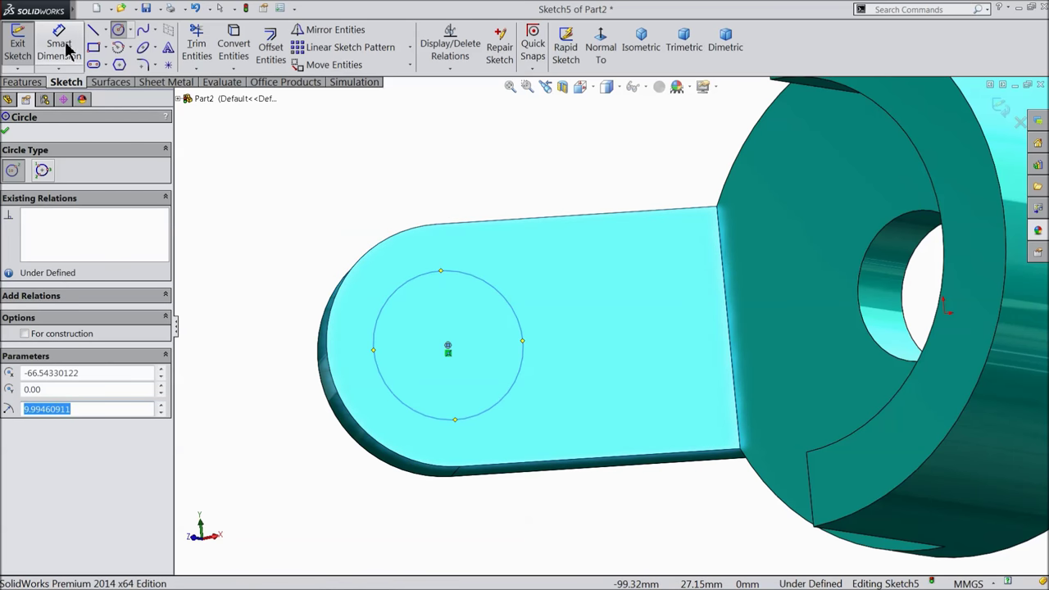
left_click(441, 270)
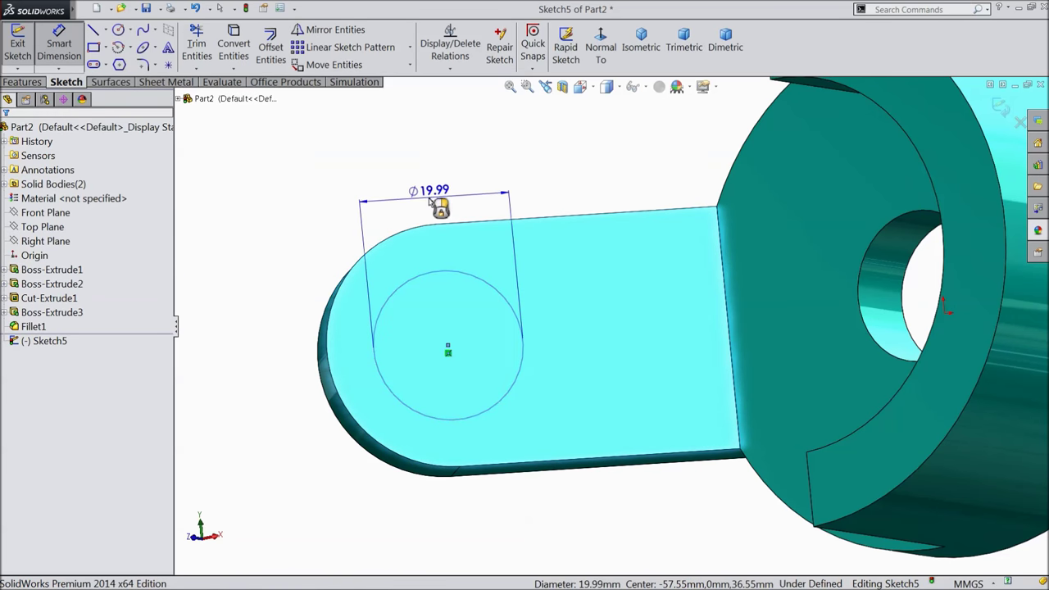
left_click(431, 195)
left_click(373, 184)
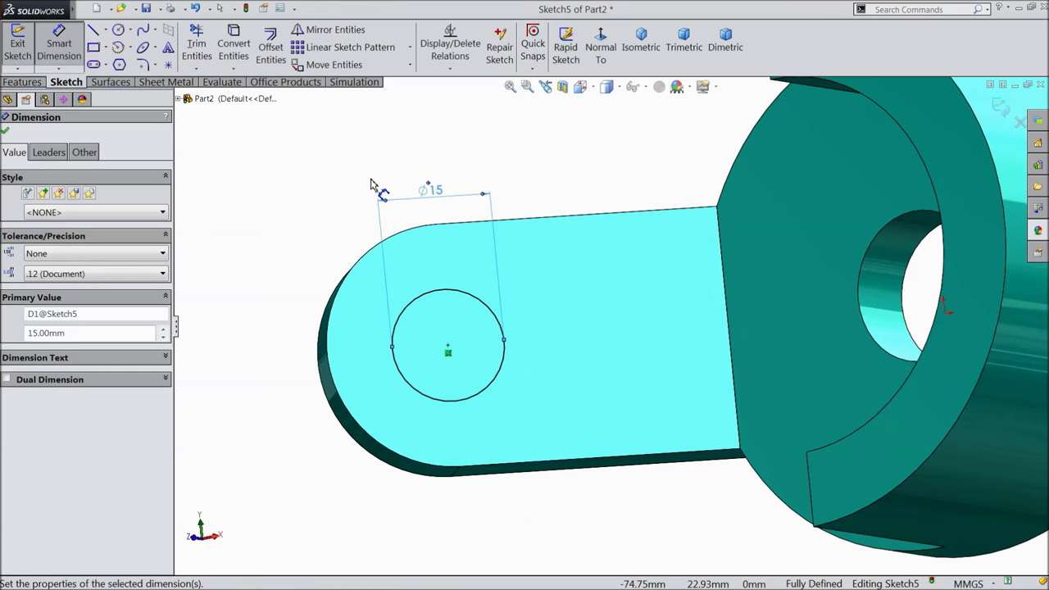
Extrude the Ø15 circle 15 mm into a pin.
left_click(22, 82)
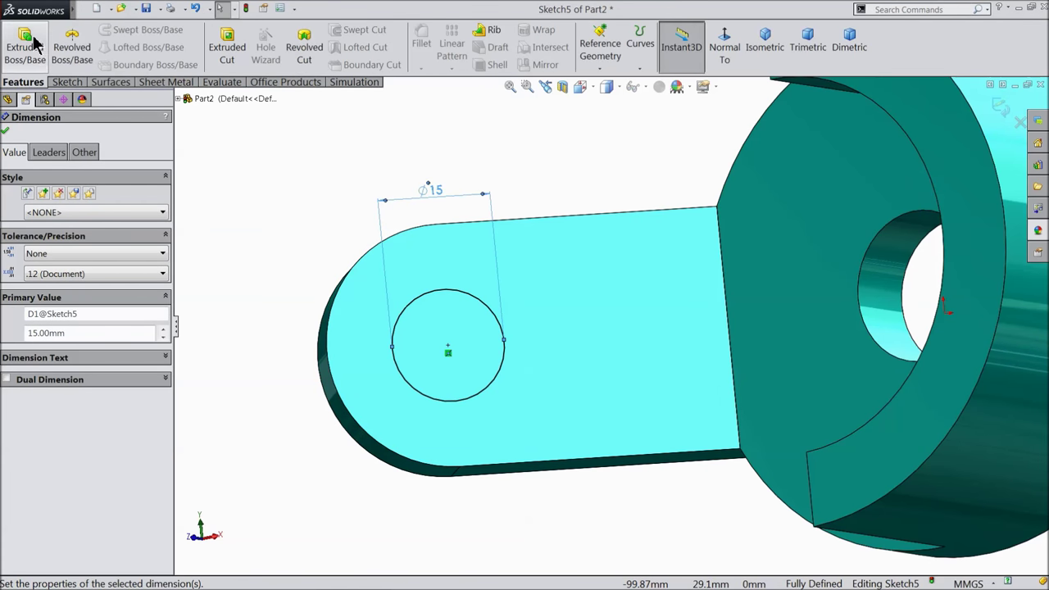
left_click(25, 47)
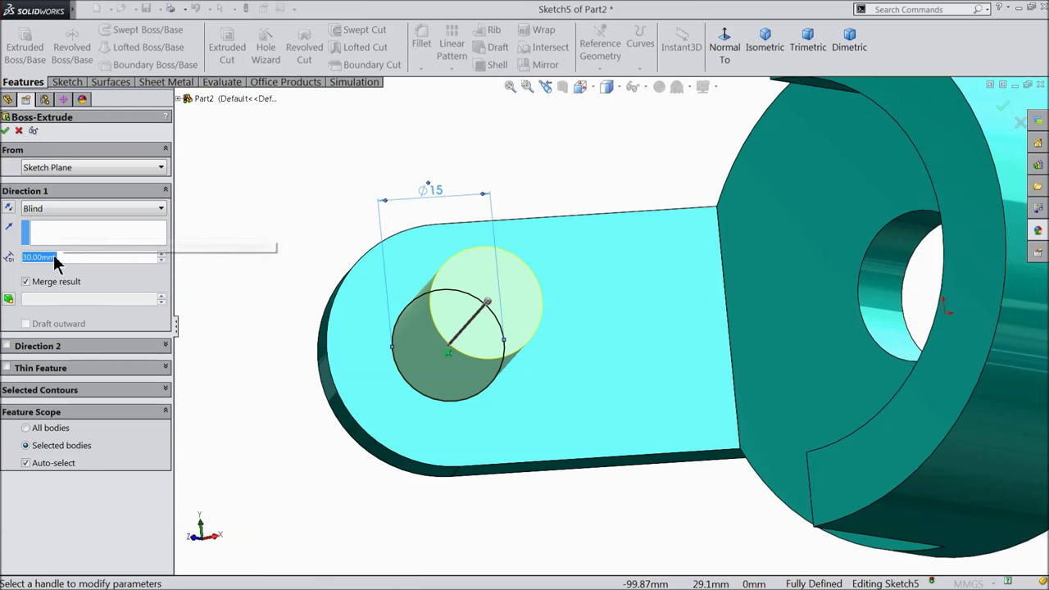
type("15")
key("Return")
scroll(485, 376, "down", 2)
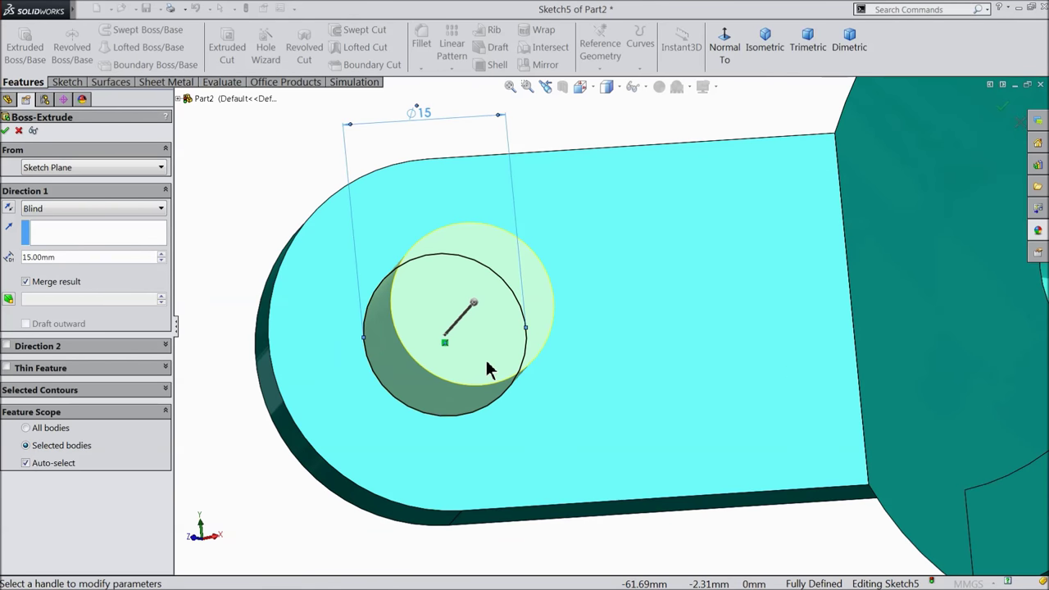
left_click(6, 130)
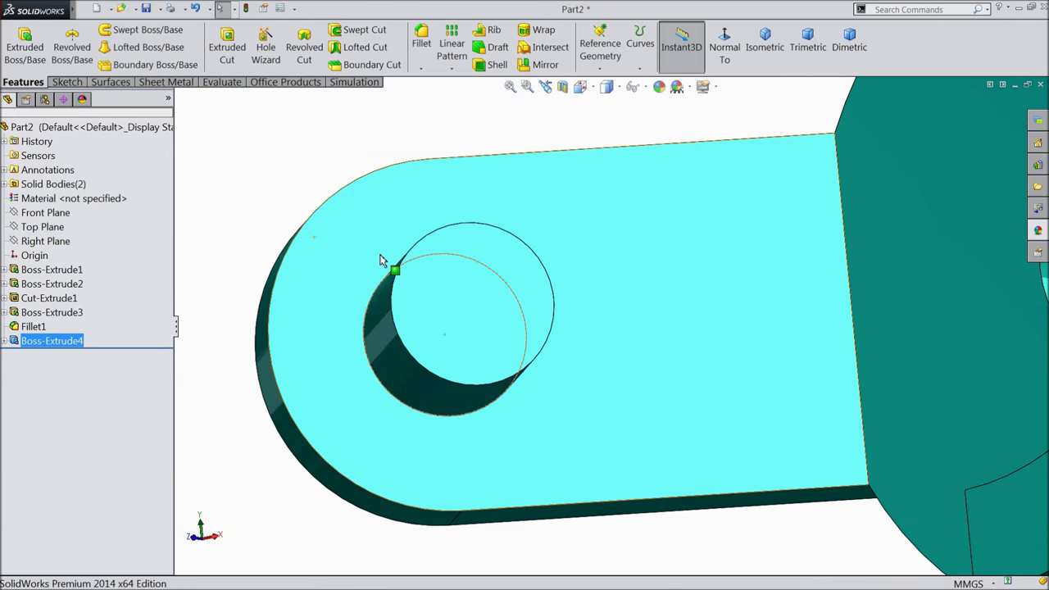
Start a new sketch on the ring's round face with the hole.
scroll(368, 328, "up", 3)
mouse_move(367, 328)
middle_mouse_down()
mouse_move(442, 233)
mouse_move(426, 189)
middle_mouse_up()
scroll(445, 277, "up", 3)
mouse_move(444, 276)
middle_mouse_down()
mouse_move(552, 229)
mouse_move(760, 360)
middle_mouse_up()
scroll(761, 360, "down", 3)
left_click(733, 369)
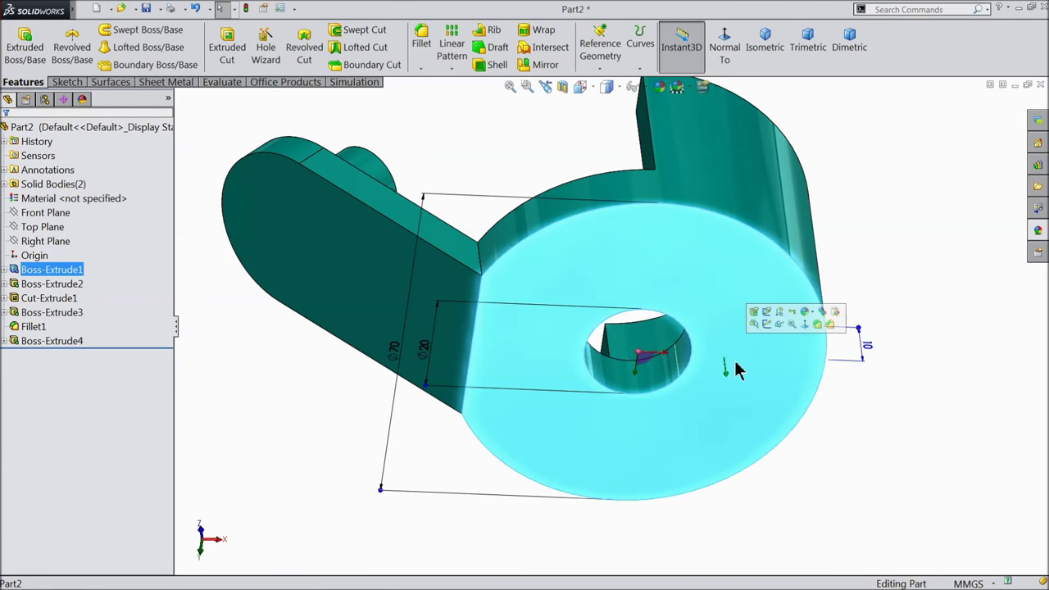
left_click(770, 313)
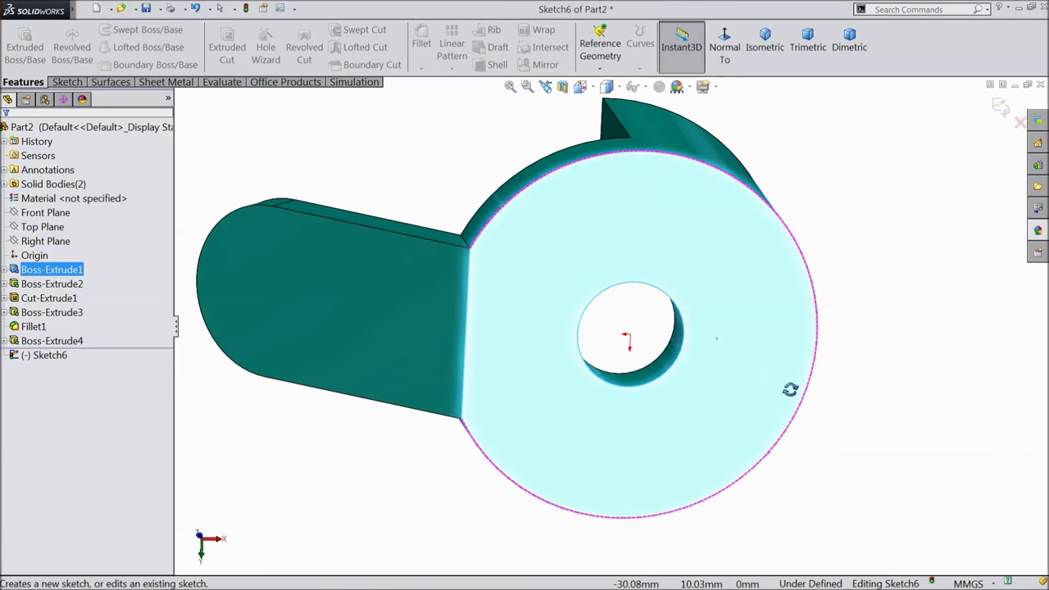
Draw a circle centred on the hole and dimension it to Ø40 mm.
scroll(670, 364, "down", 2)
left_click(68, 82)
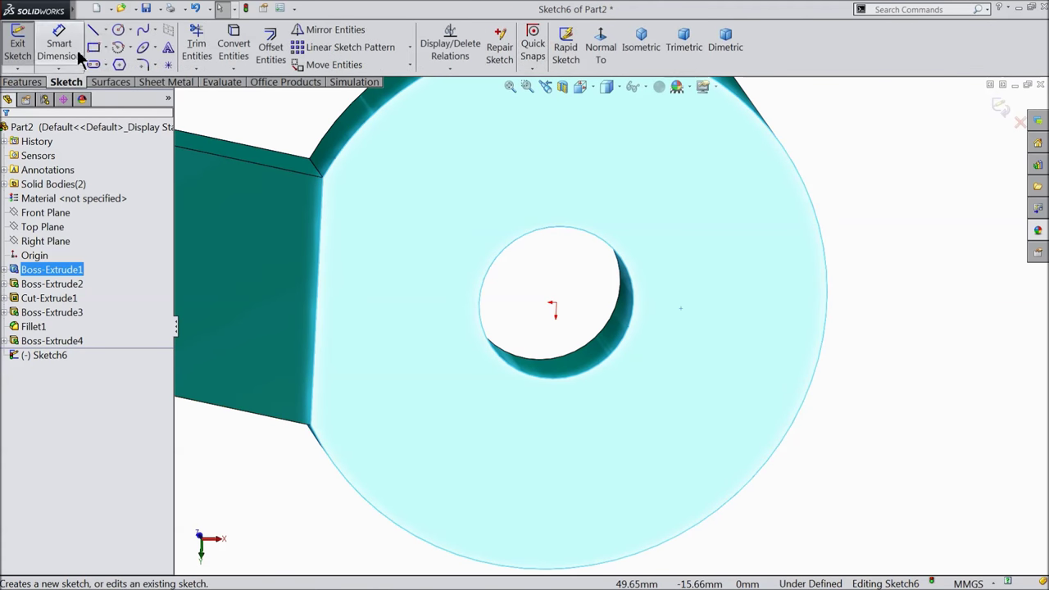
left_click(119, 31)
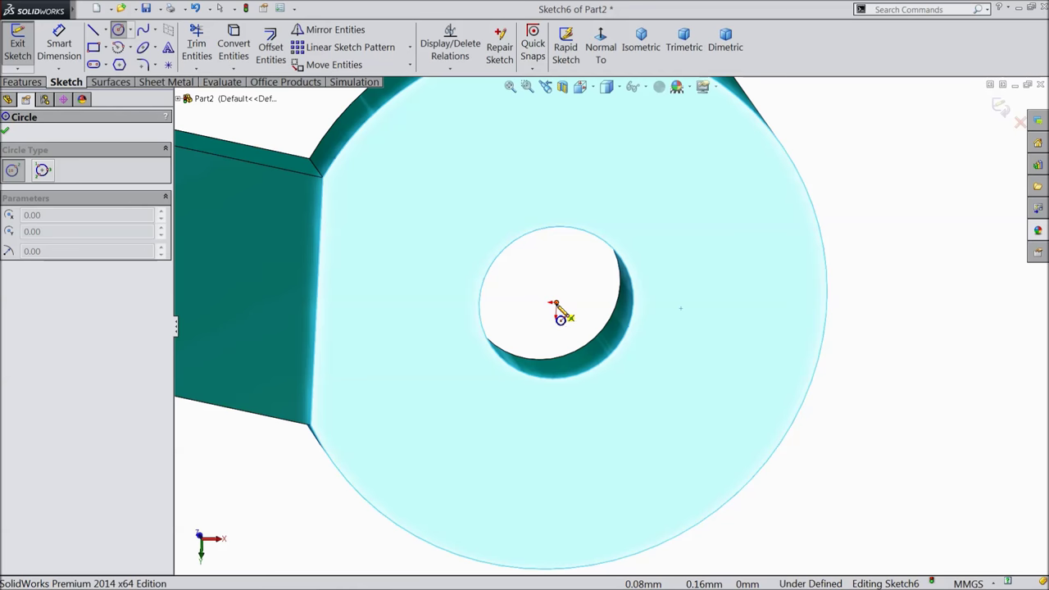
left_click(555, 303)
left_click(542, 125)
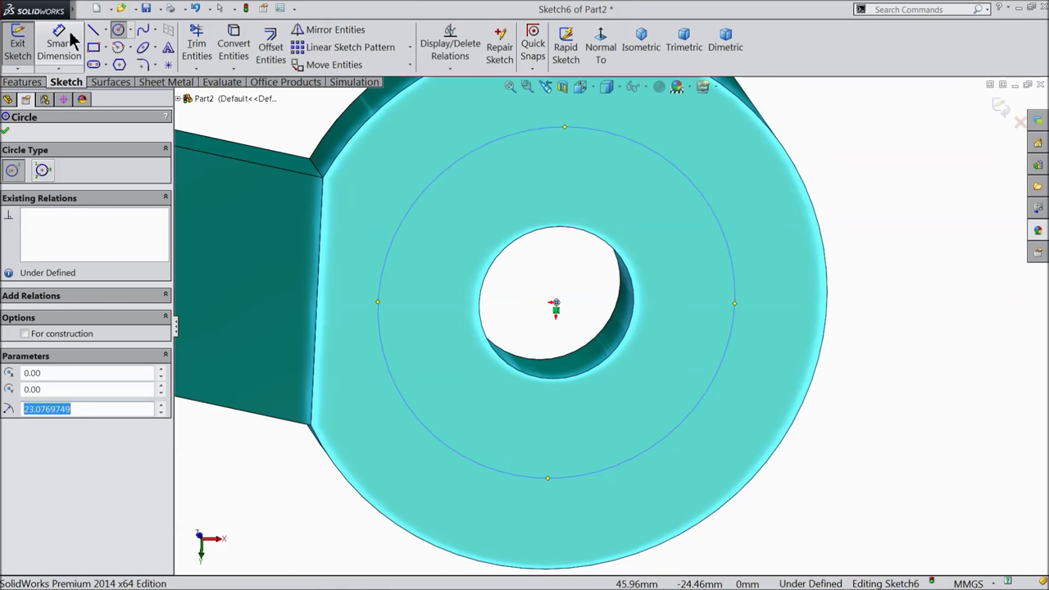
left_click(70, 38)
left_click(734, 328)
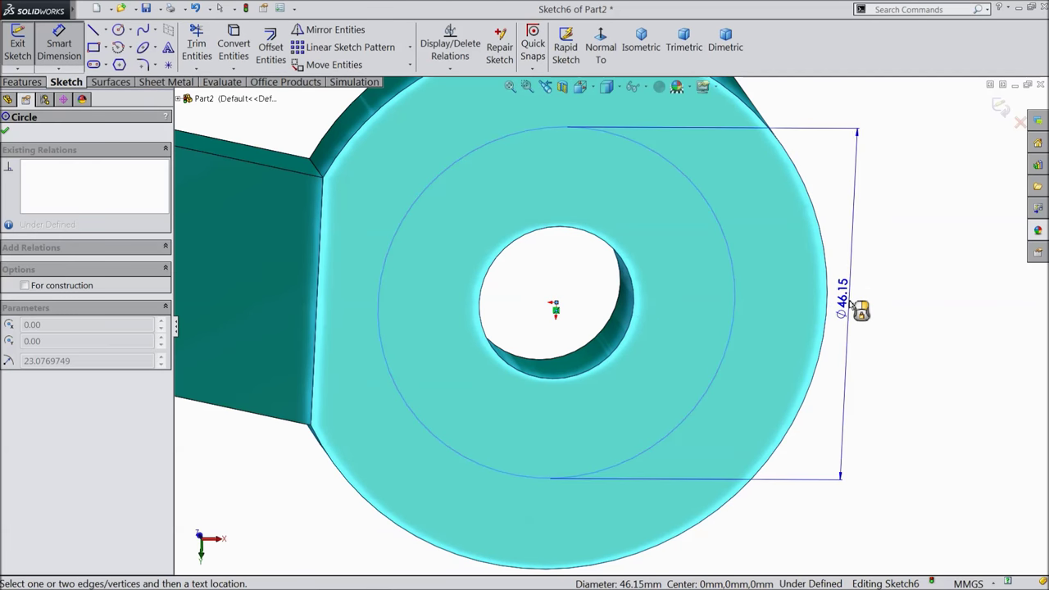
left_click(856, 307)
type("40")
left_click(793, 284)
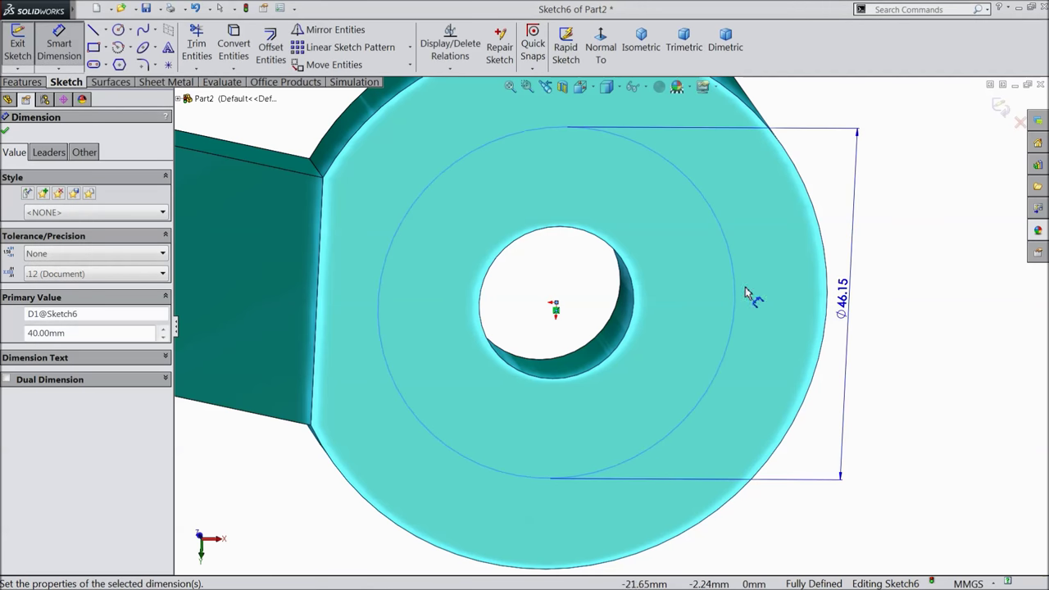
left_click(59, 45)
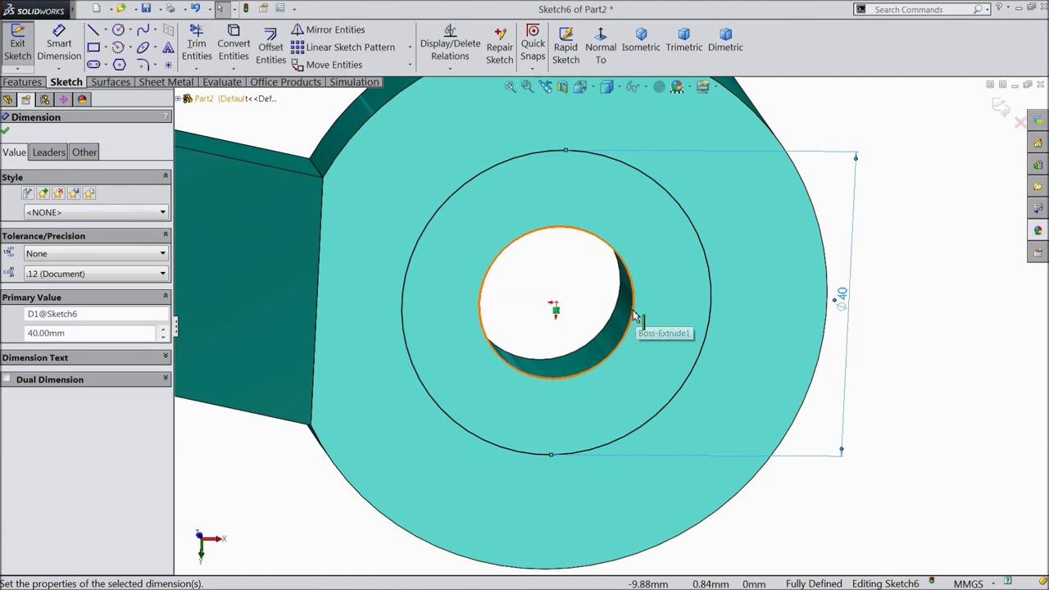
key("Escape")
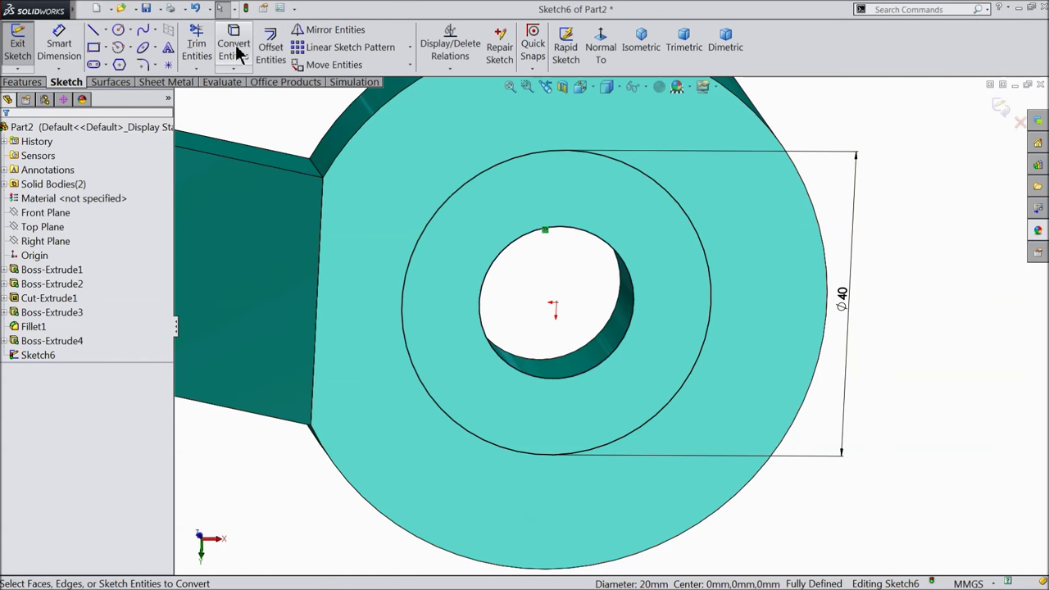
Extrude the Ø40 circle 10 mm as the hub collar boss.
left_click(18, 82)
left_click(25, 47)
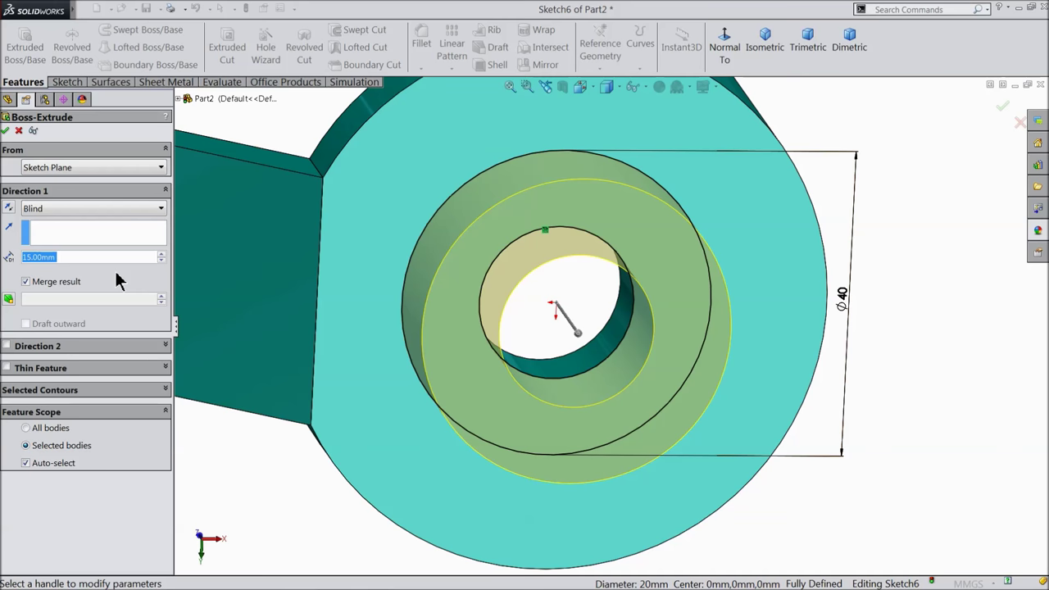
type("10")
key("Return")
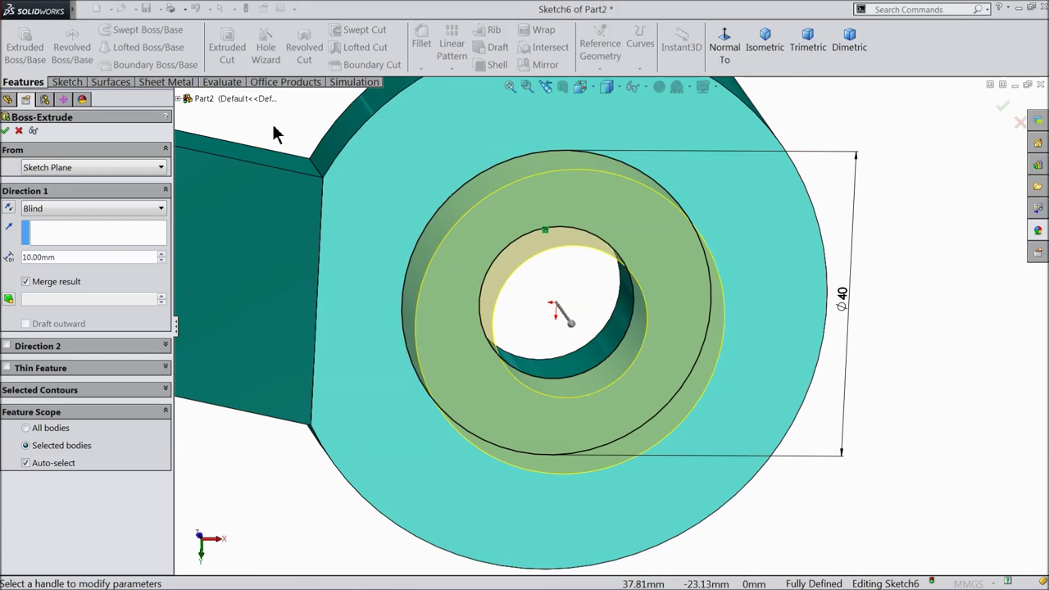
left_click(7, 131)
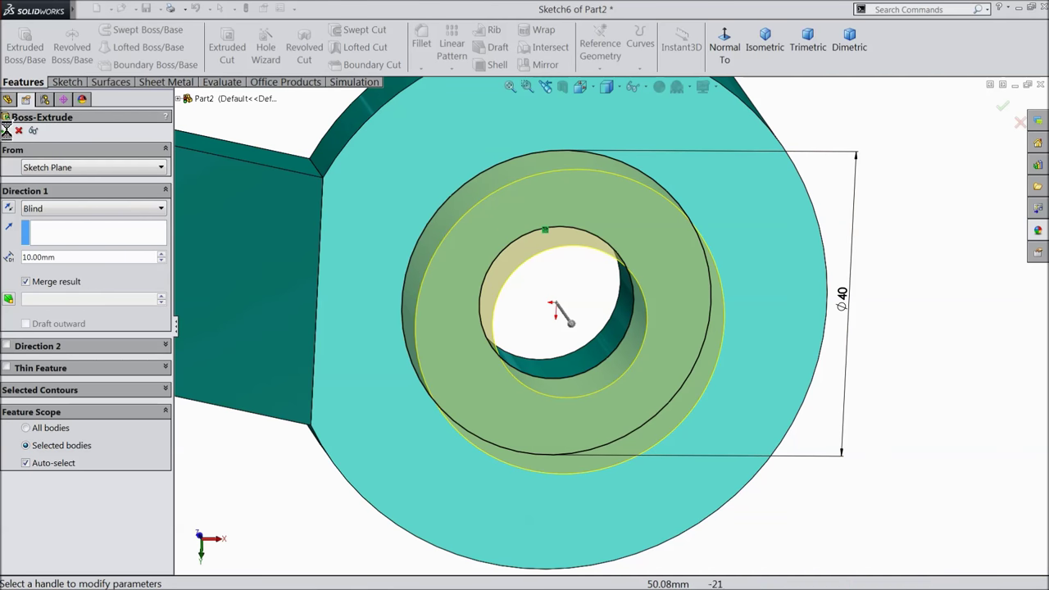
left_click(928, 286)
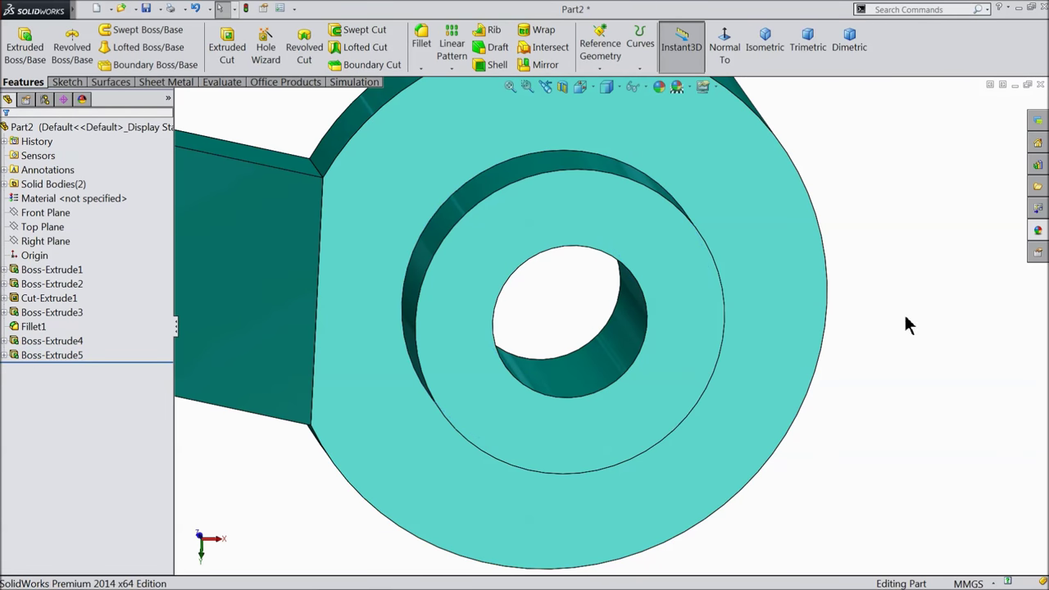
middle_click_drag(906, 323, 897, 302)
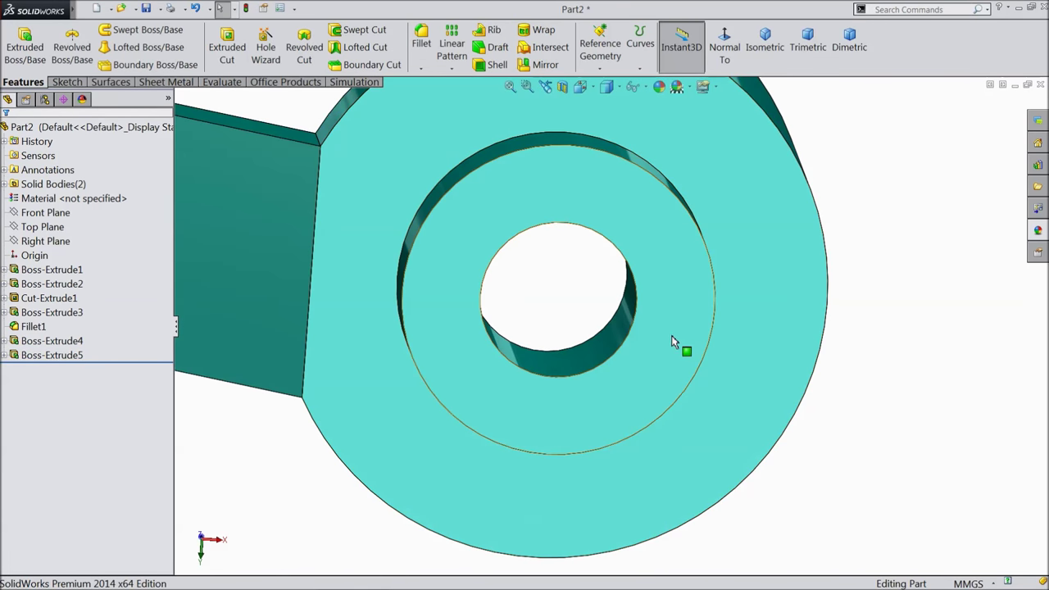
Start a new sketch on the hub's flat face.
mouse_move(857, 313)
middle_mouse_down()
mouse_move(675, 324)
mouse_move(662, 276)
mouse_move(597, 450)
mouse_move(667, 461)
mouse_move(811, 433)
mouse_move(760, 449)
middle_mouse_up()
scroll(651, 338, "up", 3)
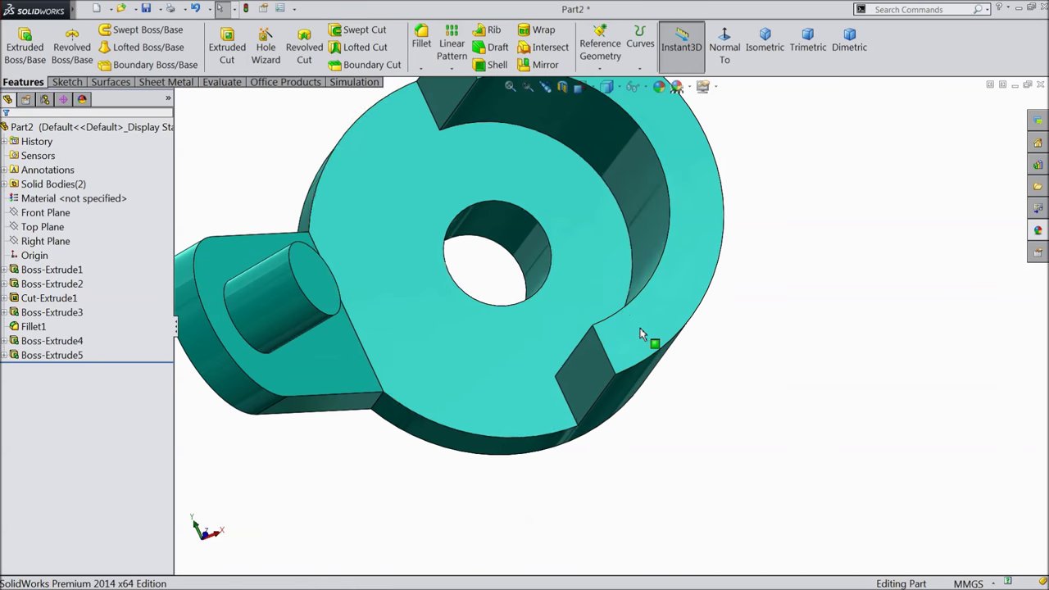
left_click(530, 336)
left_click(564, 296)
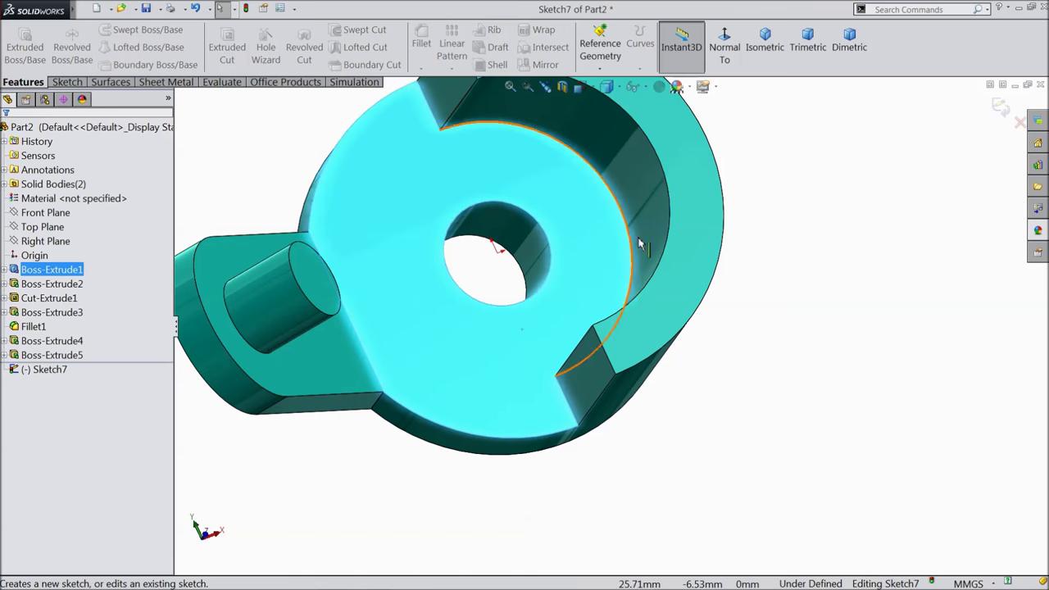
left_click(727, 58)
scroll(736, 351, "up", 3)
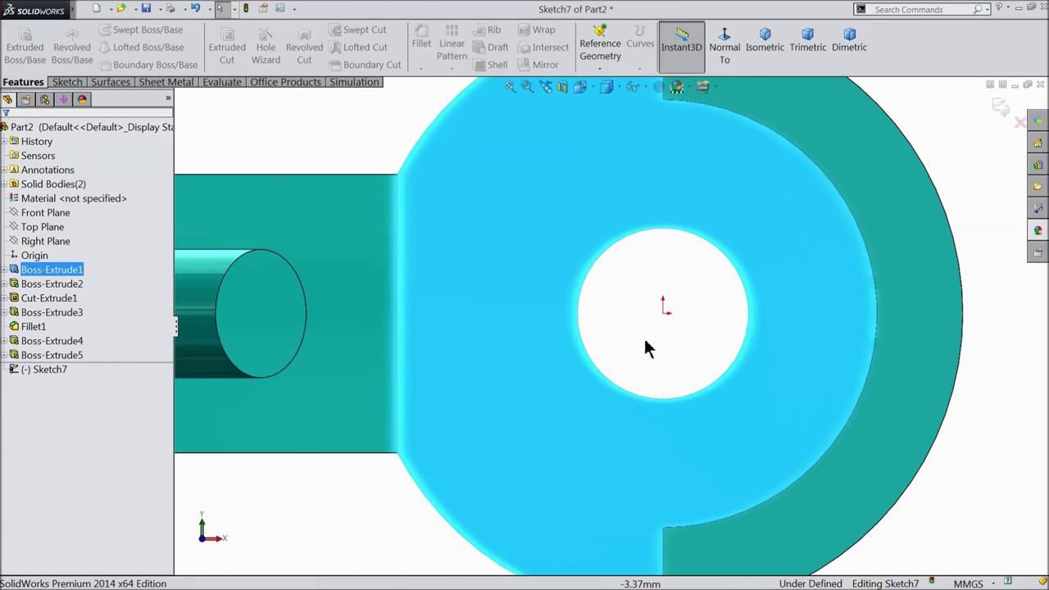
Draw a corner rectangle at the edge of the hub hole.
left_click(68, 81)
left_click(93, 46)
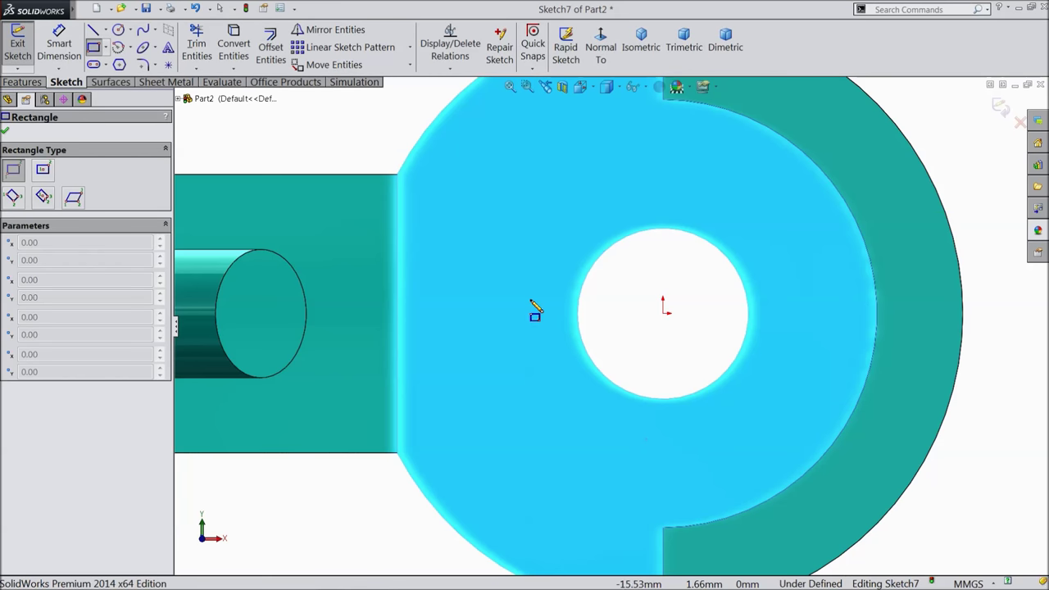
scroll(535, 306, "up", 2)
scroll(620, 324, "up", 2)
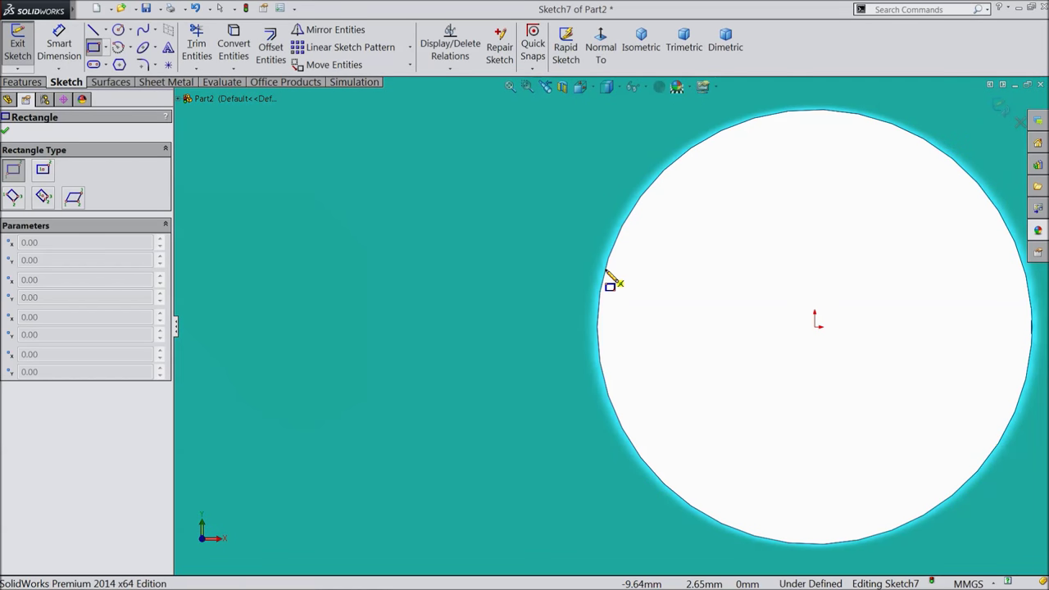
left_click(606, 270)
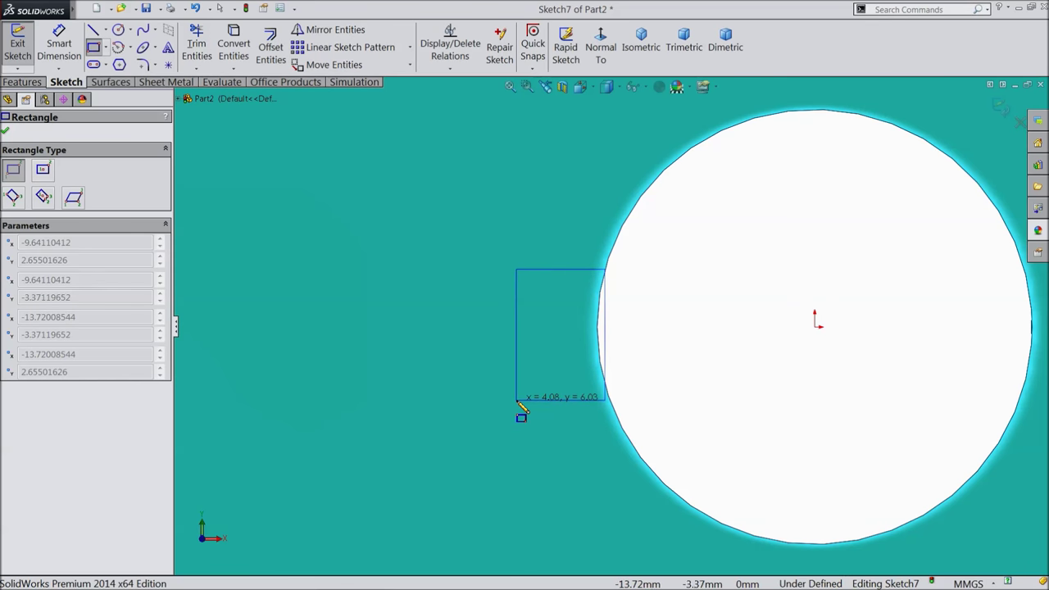
left_click(516, 400)
right_click(685, 286)
left_click(713, 132)
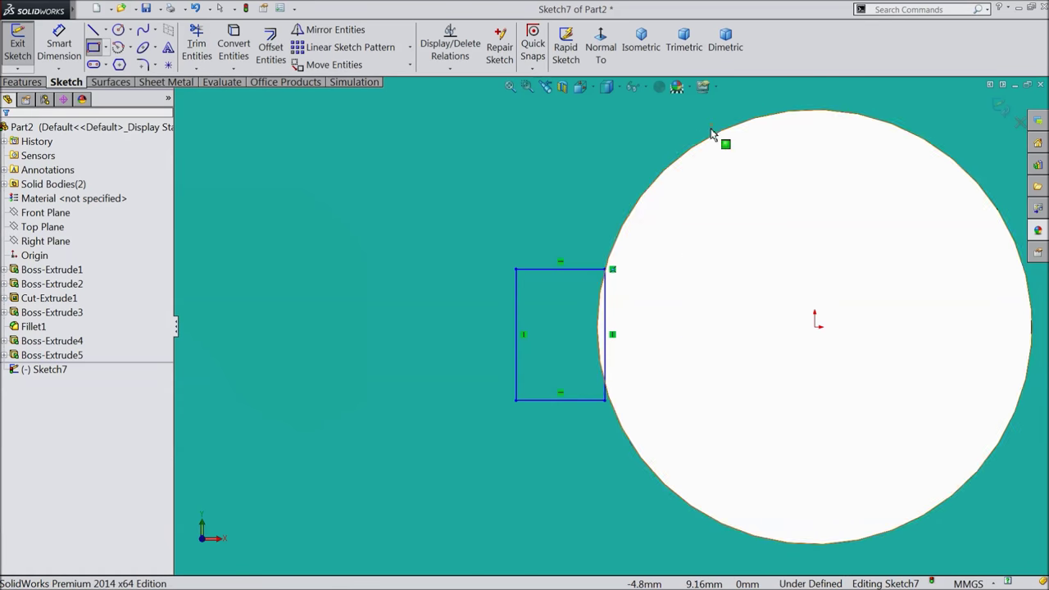
scroll(674, 378, "down", 1)
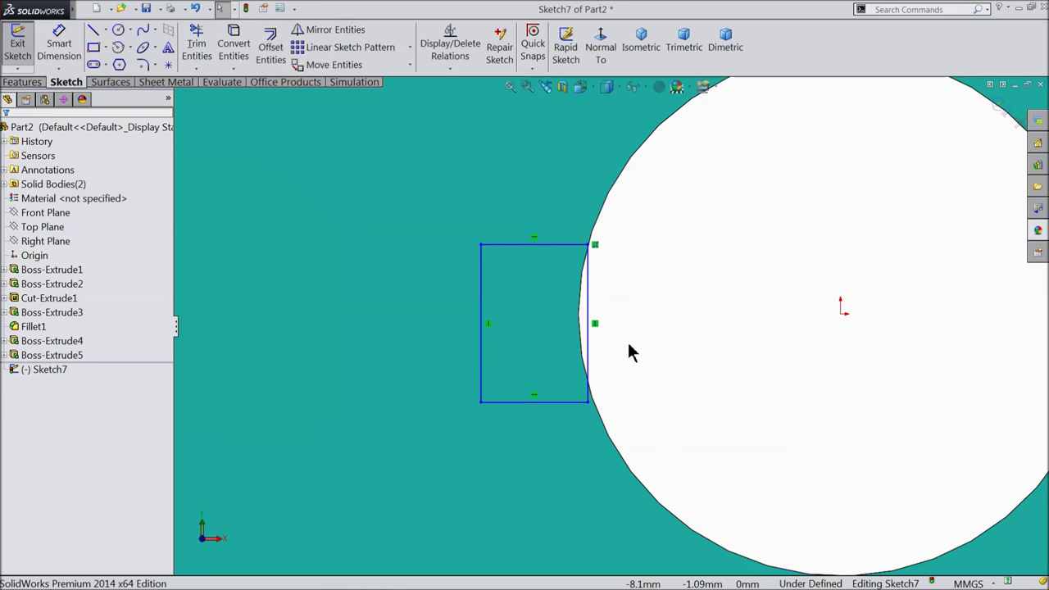
Dimension the rectangle 4 mm high and its edge 12 mm from the origin.
left_click(71, 54)
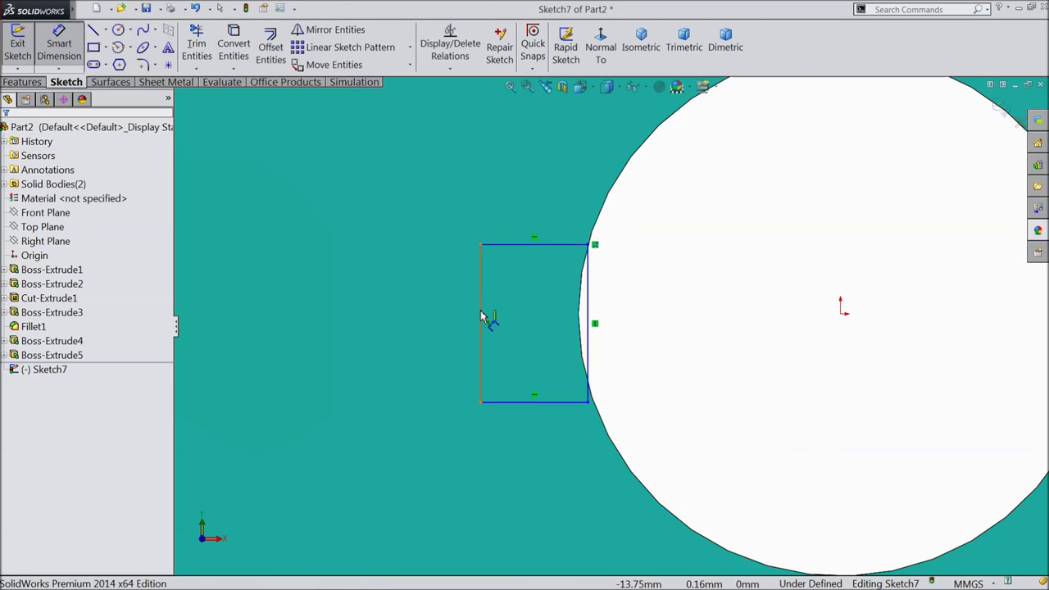
left_click(480, 316)
left_click(436, 308)
type("4")
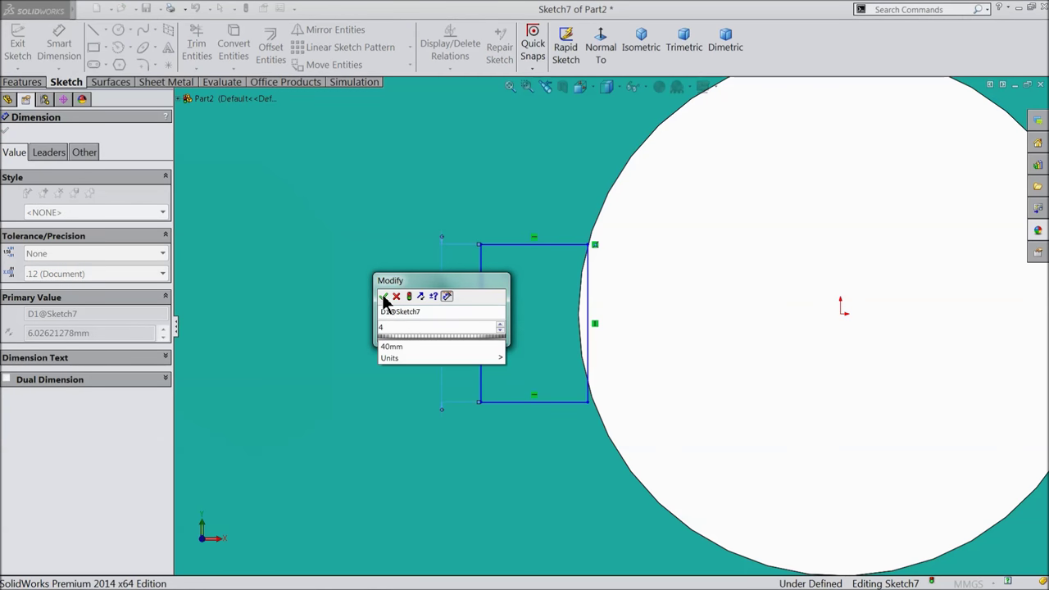
left_click(384, 298)
left_click_drag(483, 282, 837, 303)
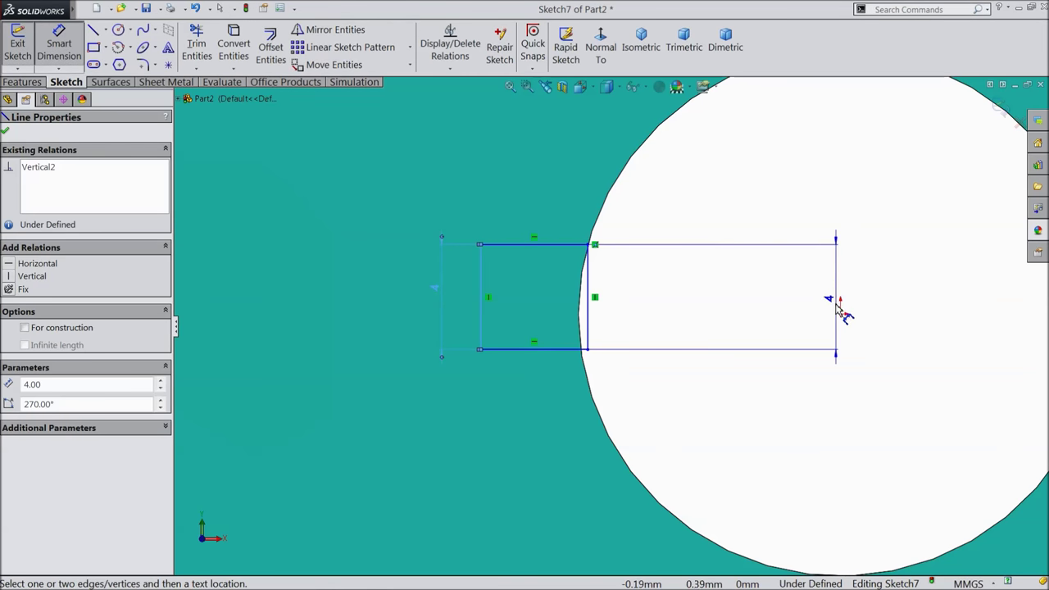
left_click(839, 315)
left_click(714, 198)
type("12")
left_click(652, 177)
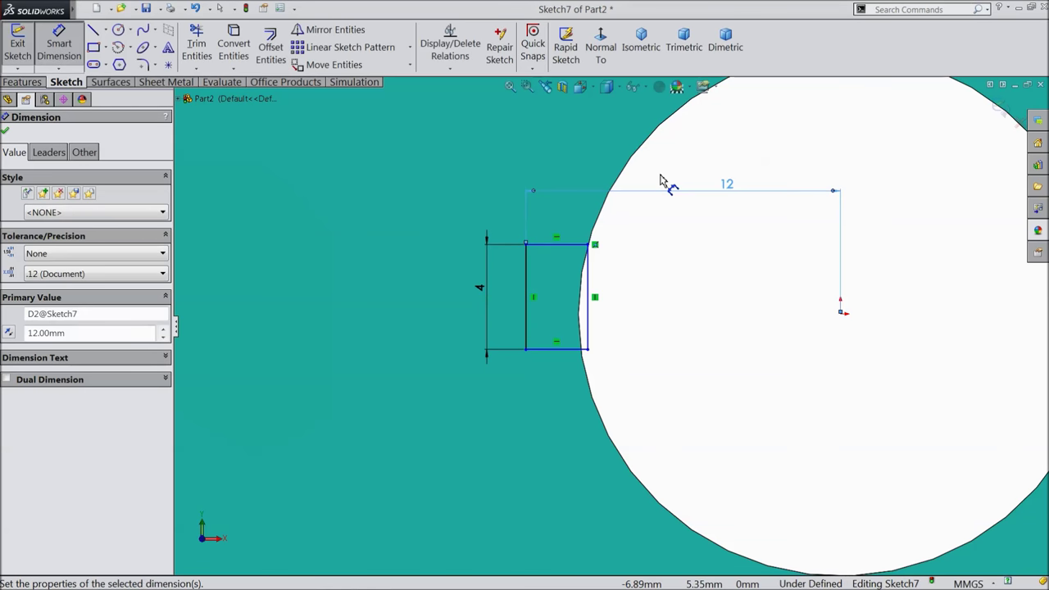
left_click(5, 133)
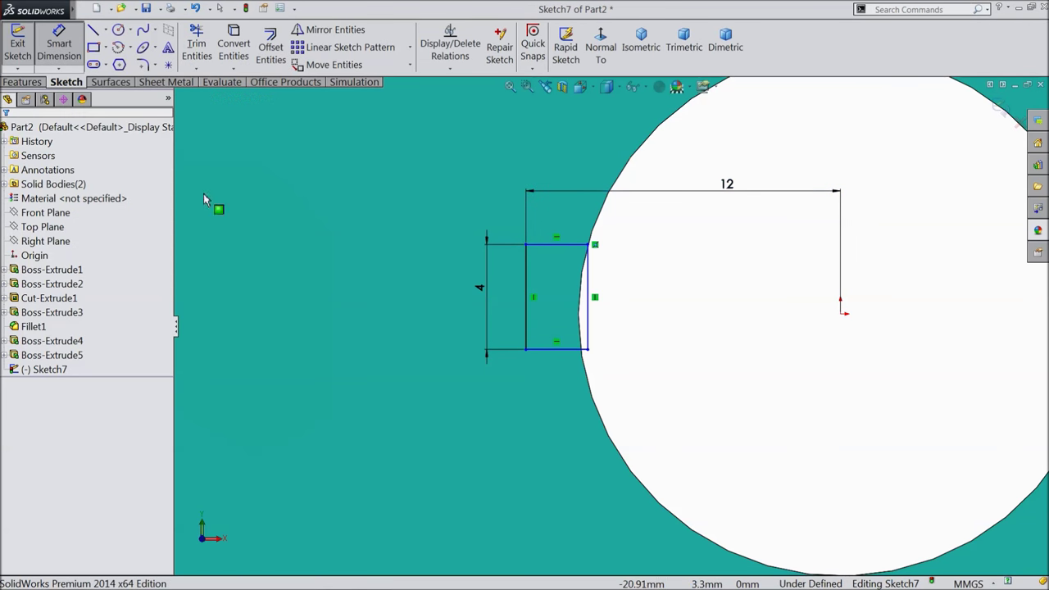
Select the rectangle's right corner points and the origin, then clear the selection.
left_click(588, 245)
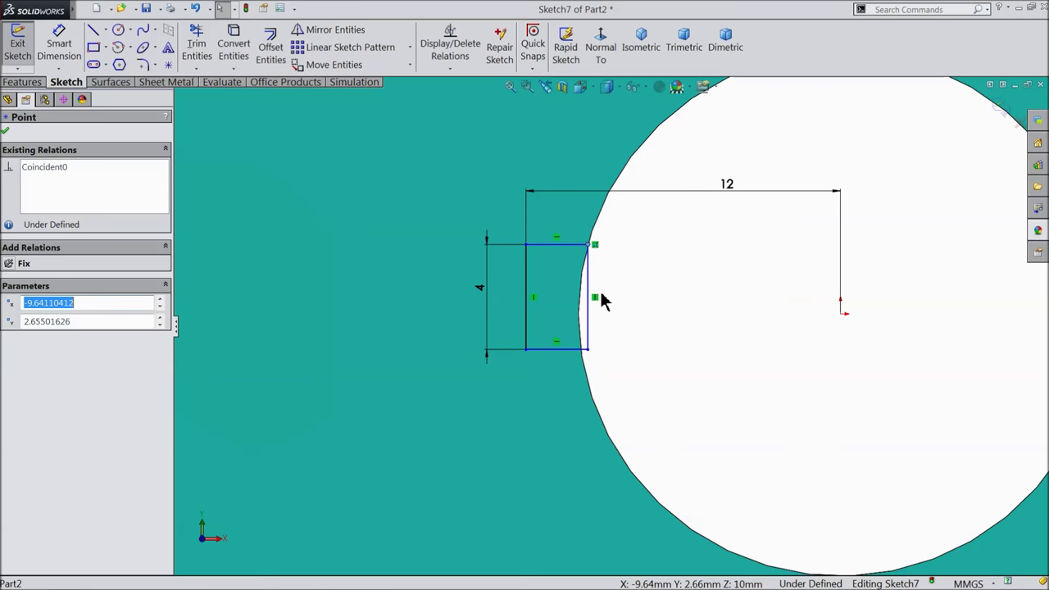
left_click(587, 351, "ctrl")
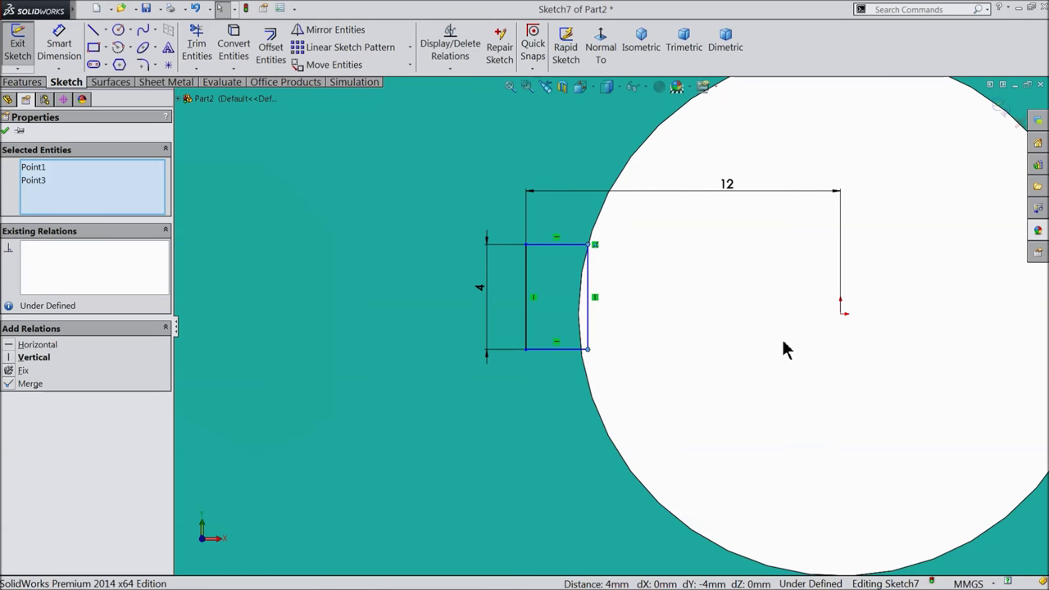
left_click(841, 316, "ctrl")
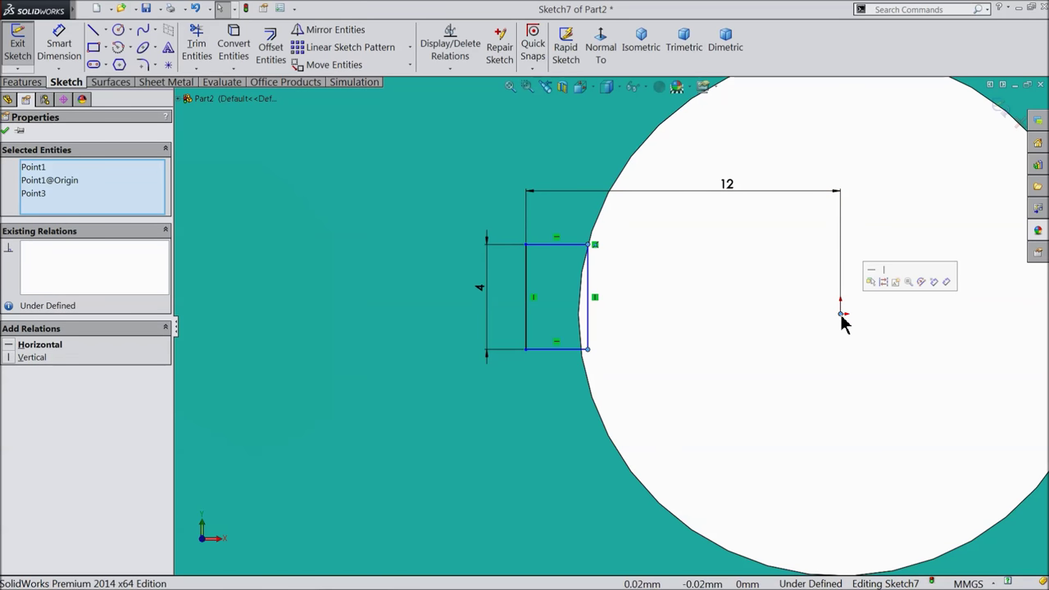
key("Escape")
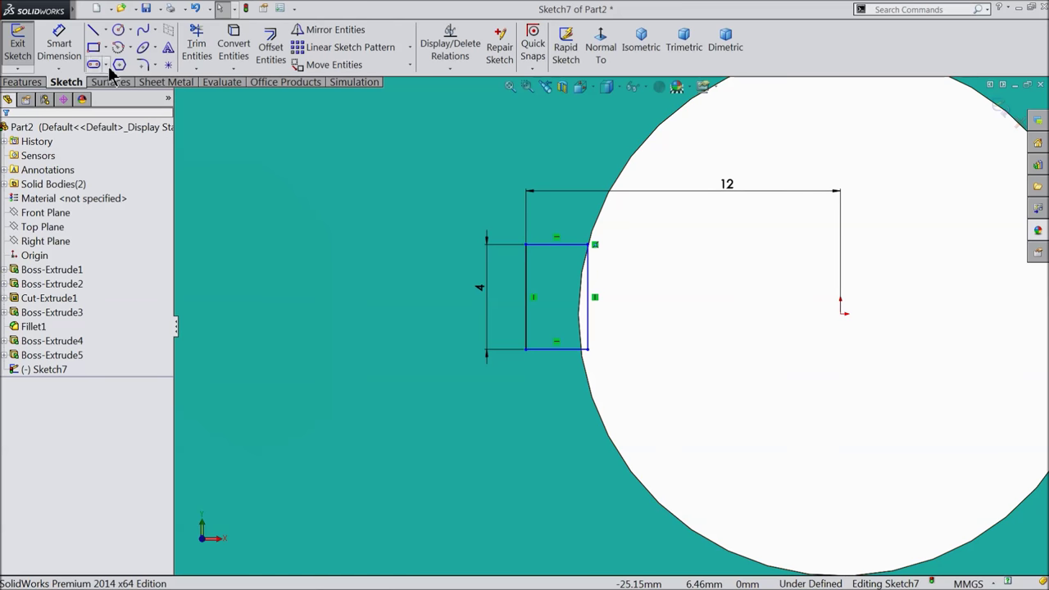
left_click(106, 30)
Draw a horizontal centreline from the sketch origin past the rectangle.
left_click(114, 64)
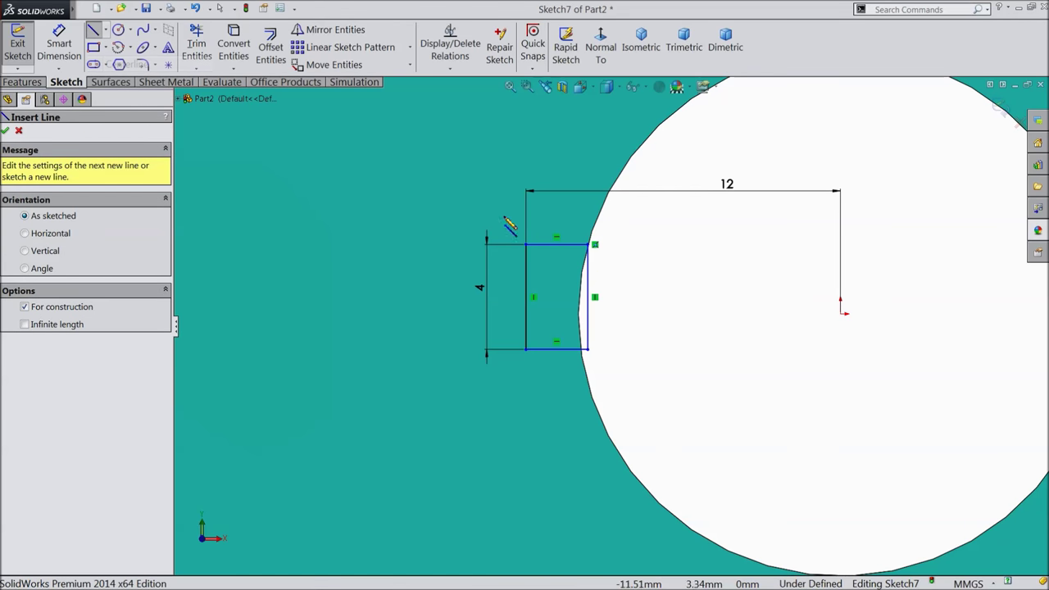
left_click(840, 314)
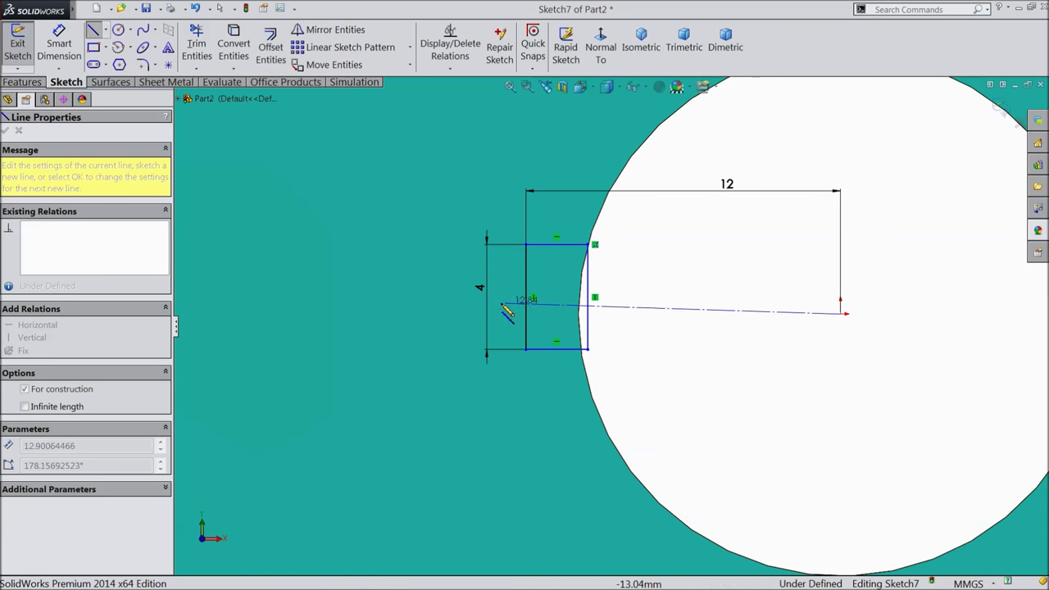
left_click(423, 309)
right_click(402, 260)
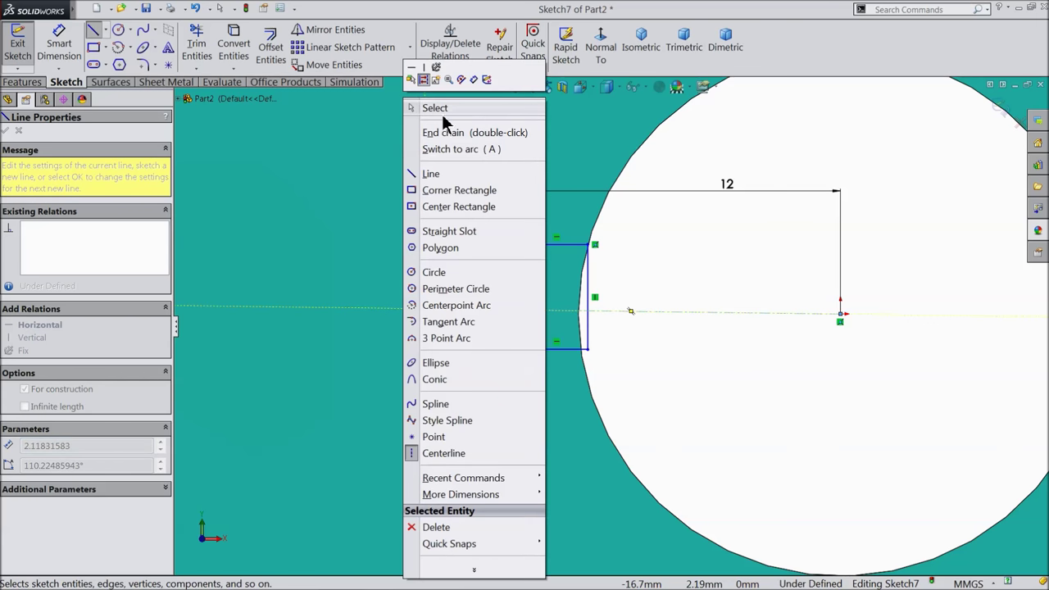
left_click(433, 107)
left_click(618, 317)
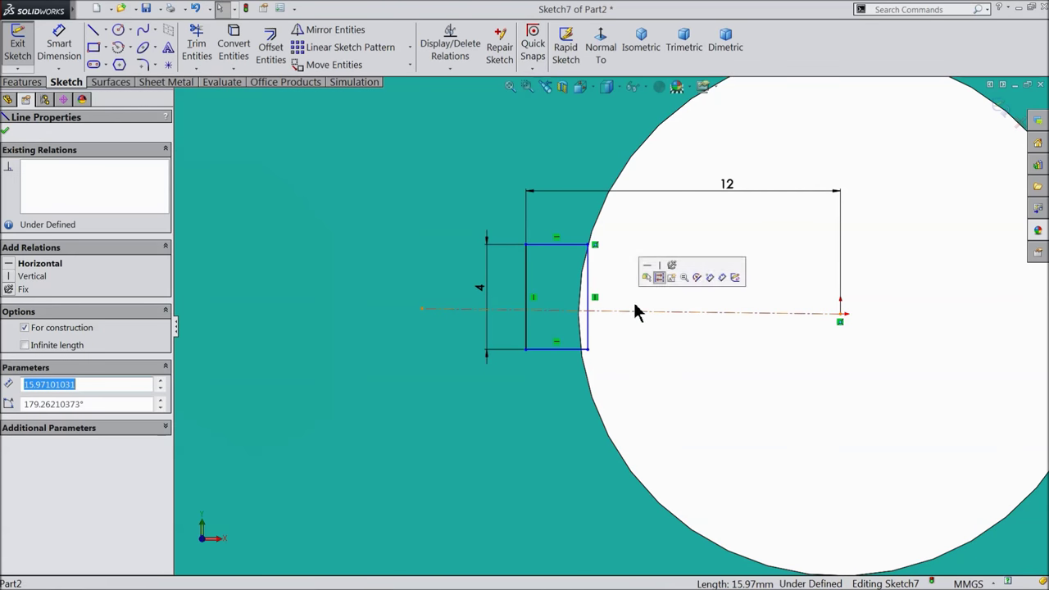
left_click(643, 276)
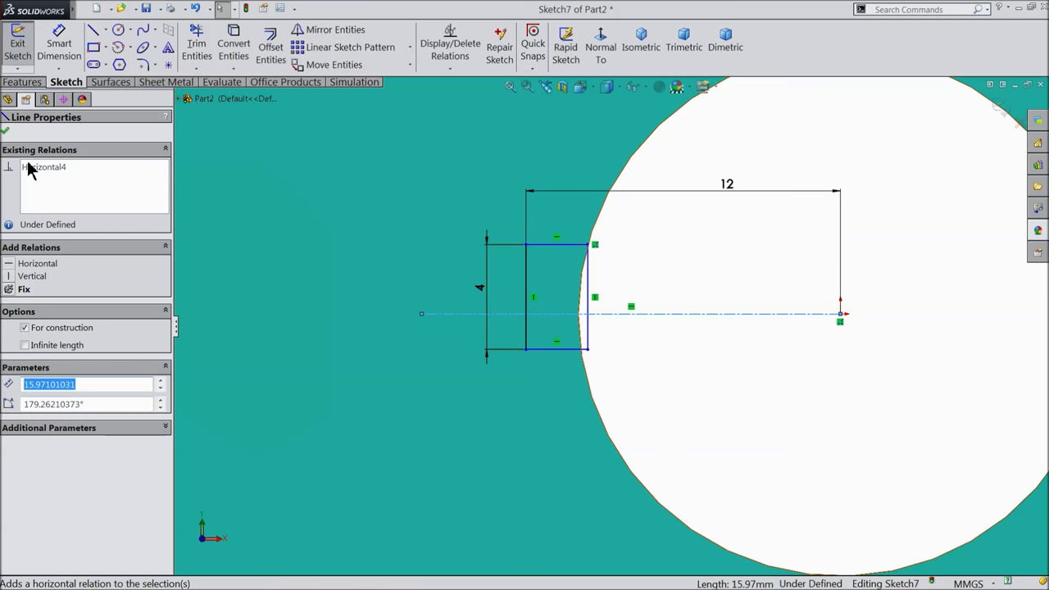
left_click(5, 131)
Make the slot's top and bottom lines symmetric about the centreline.
scroll(595, 360, "down", 2)
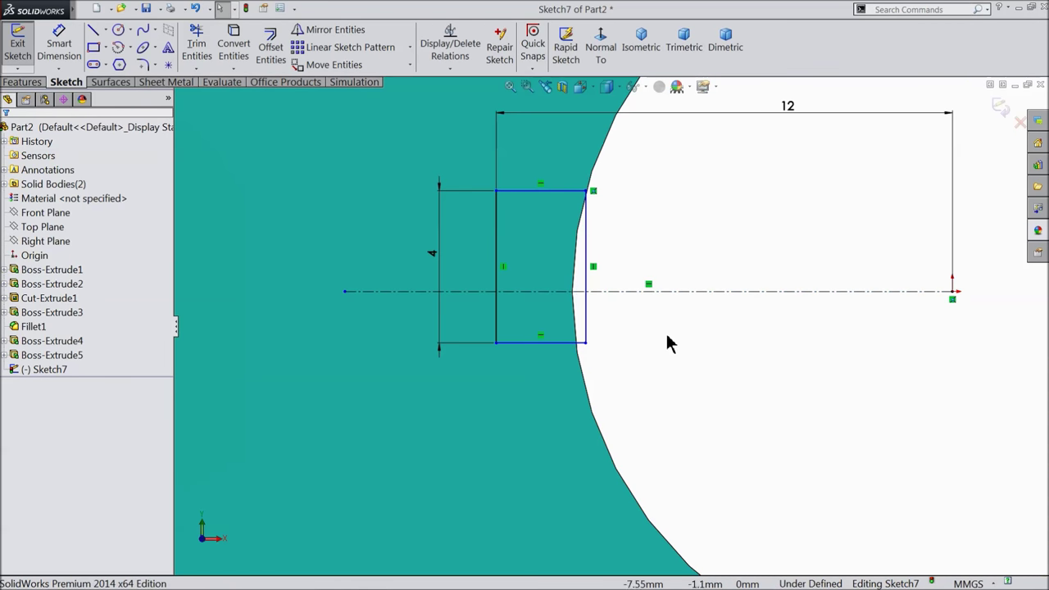
left_click_drag(517, 359, 519, 361)
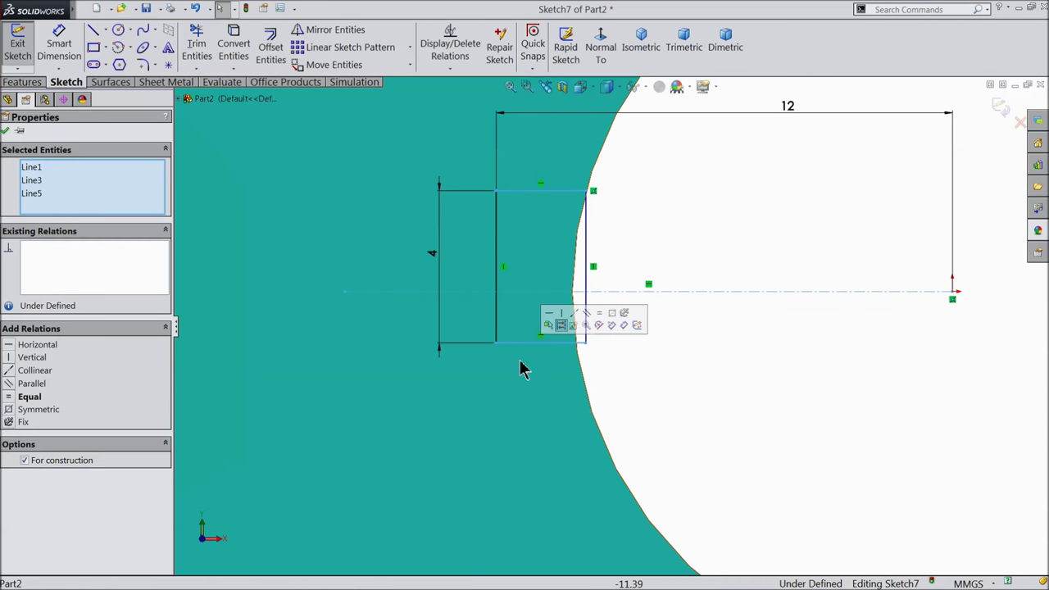
left_click(39, 410)
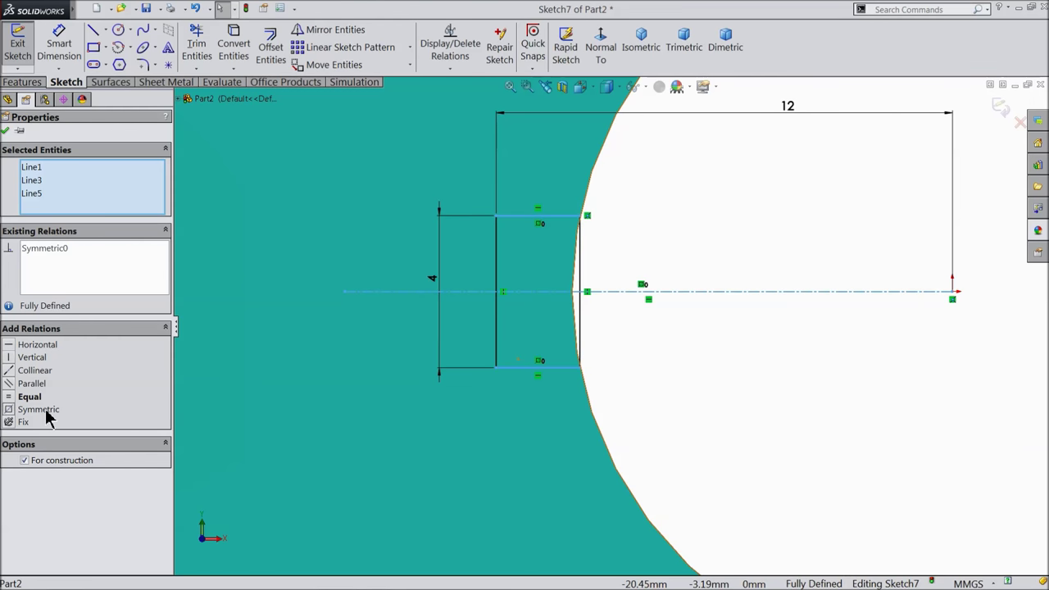
left_click(4, 132)
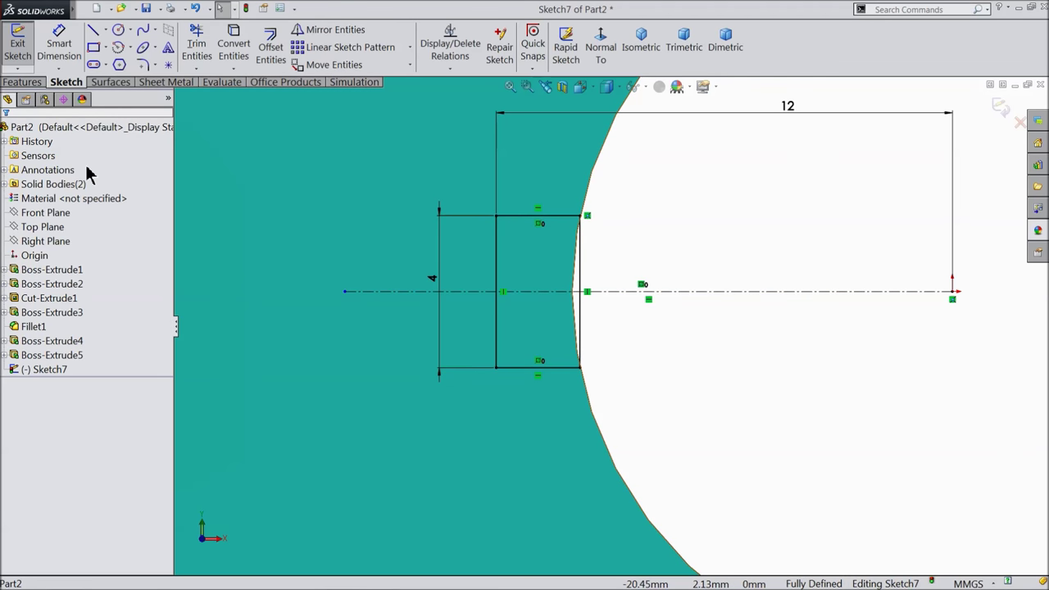
left_click(25, 83)
Cut the slot sketch Through All to form the keyway, then inspect it.
left_click(227, 64)
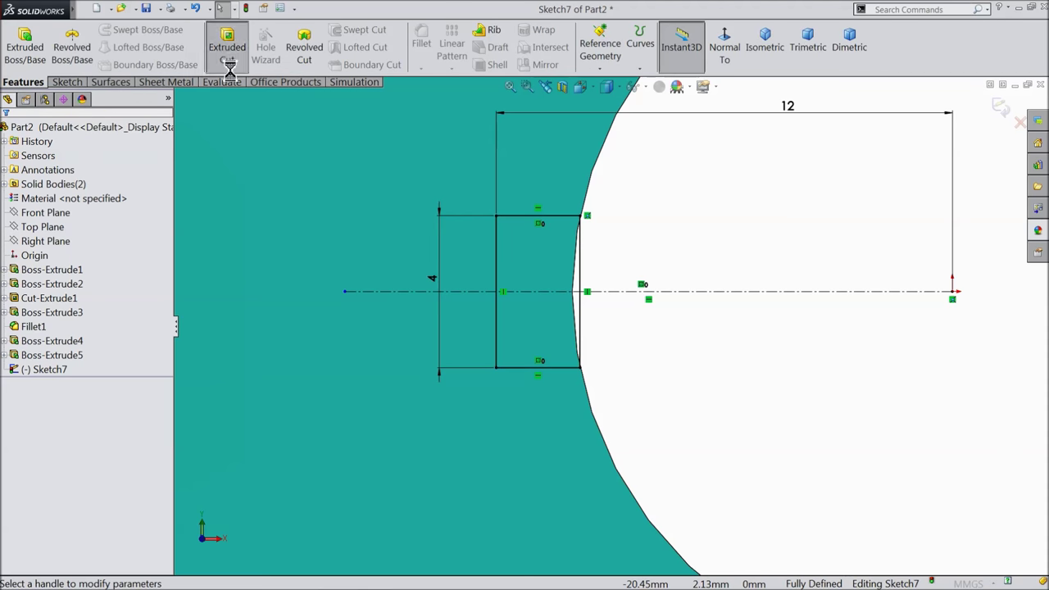
left_click(23, 214)
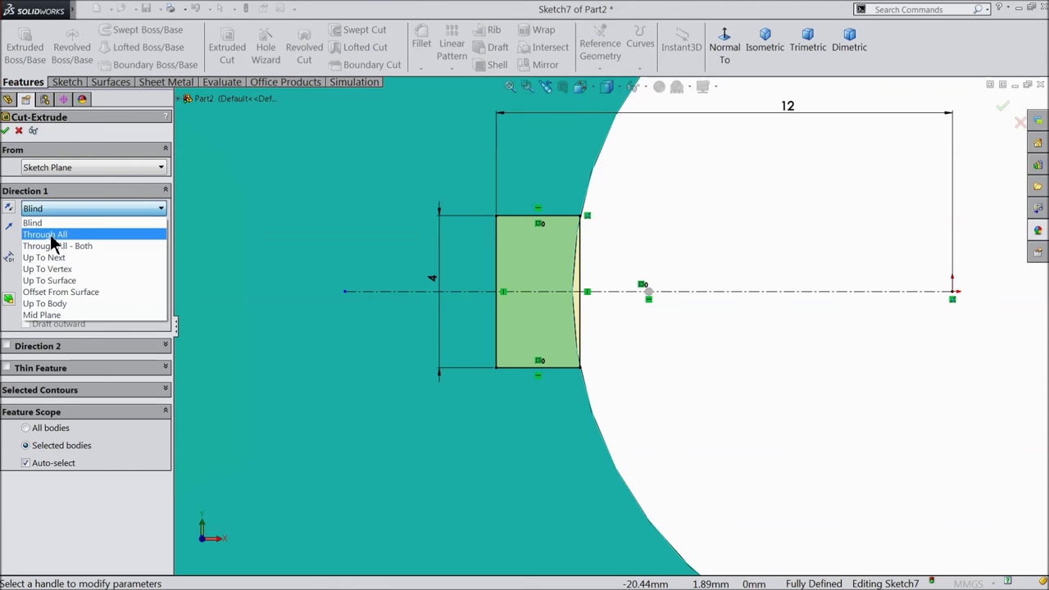
left_click(32, 230)
left_click(8, 130)
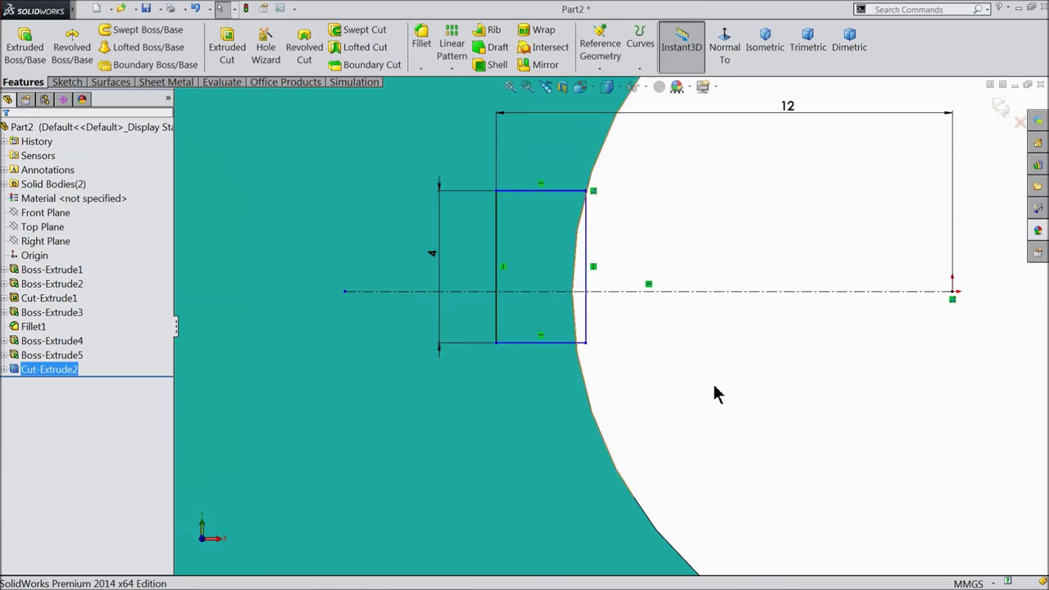
mouse_move(674, 355)
middle_mouse_down()
mouse_move(639, 383)
mouse_move(643, 315)
middle_mouse_up()
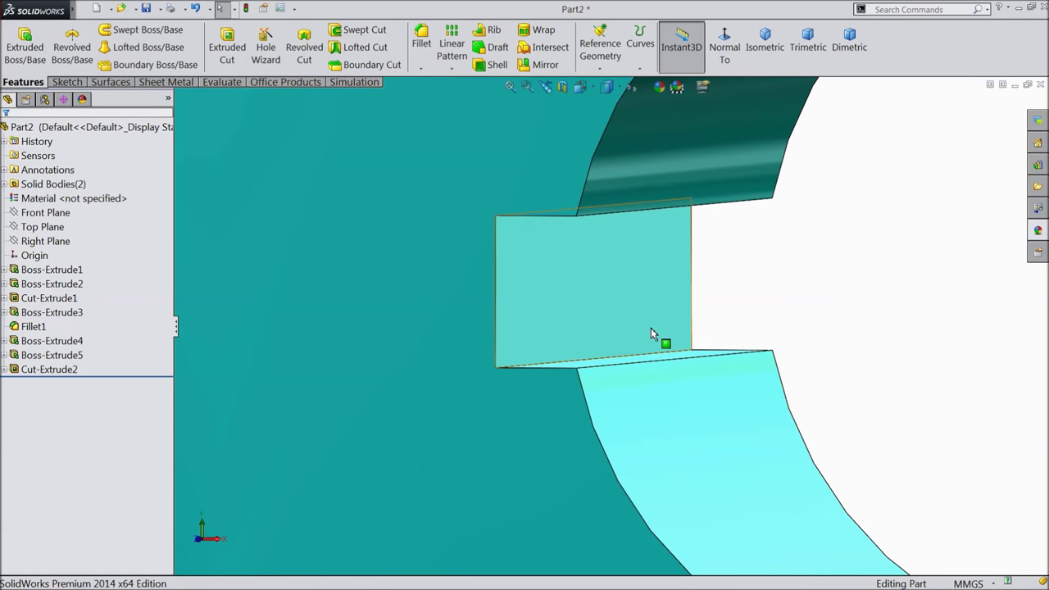
scroll(651, 334, "up", 5)
scroll(655, 355, "up", 3)
mouse_move(691, 375)
middle_mouse_down()
mouse_move(768, 159)
mouse_move(749, 241)
mouse_move(742, 199)
mouse_move(724, 229)
middle_mouse_up()
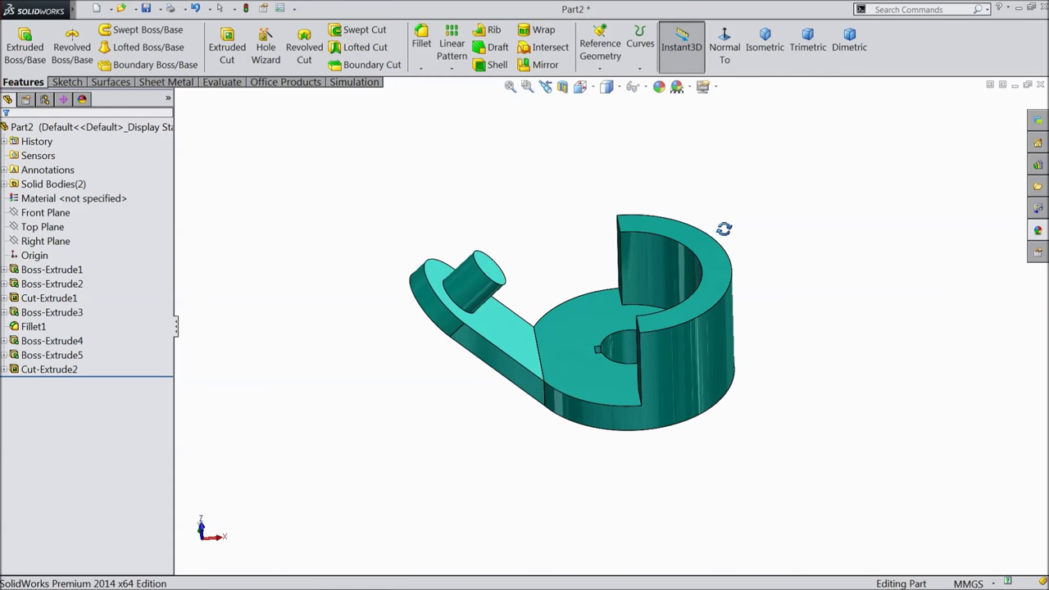
scroll(725, 228, "down", 3)
mouse_move(678, 386)
middle_mouse_down()
mouse_move(672, 373)
mouse_move(613, 458)
middle_mouse_up()
scroll(672, 373, "up", 2)
left_click(146, 8)
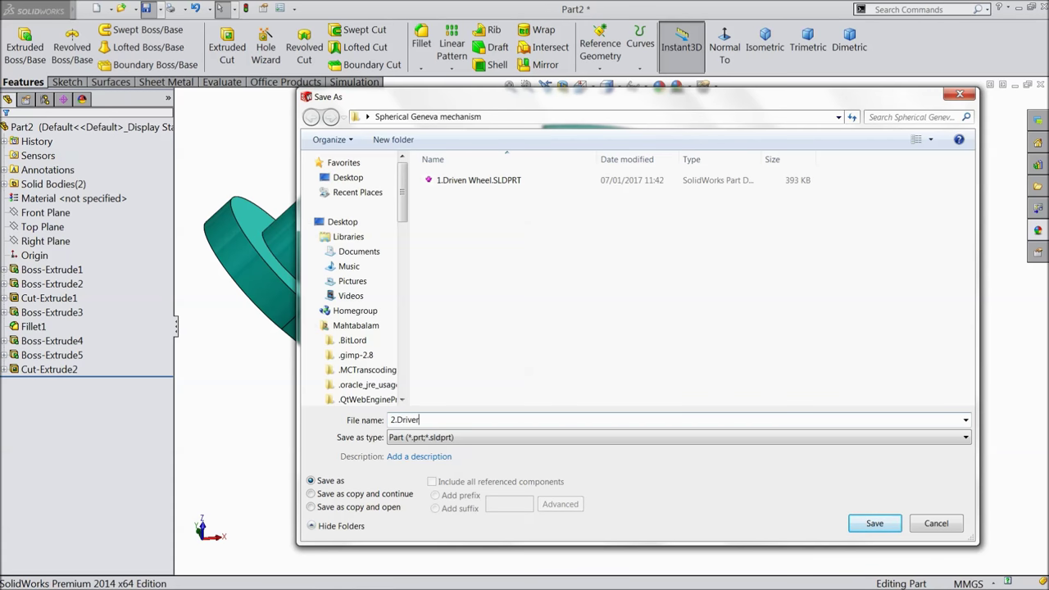
Save the driver part as 2.Driver.
left_click(872, 523)
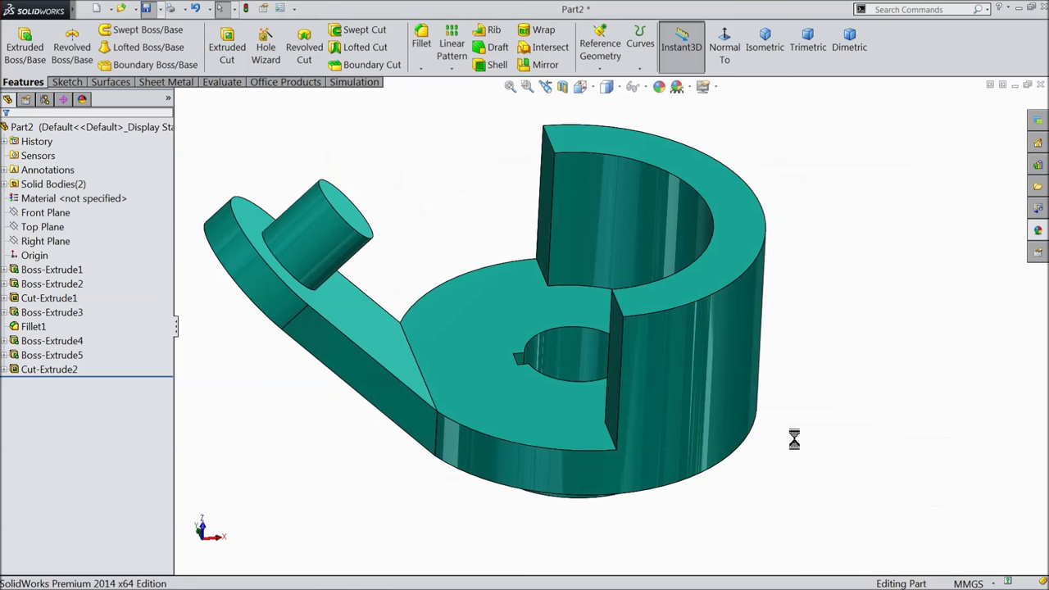
mouse_move(791, 407)
middle_mouse_down()
mouse_move(829, 319)
mouse_move(806, 377)
mouse_move(805, 412)
middle_mouse_up()
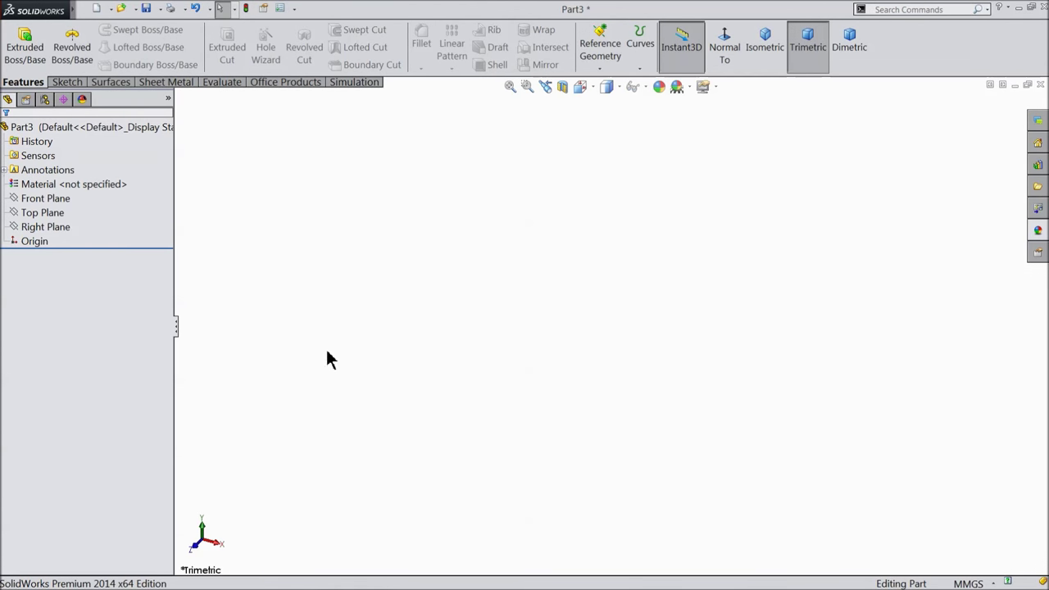
On the Front Plane, draw the first lines of the stepped profile from the origin.
left_click(20, 199)
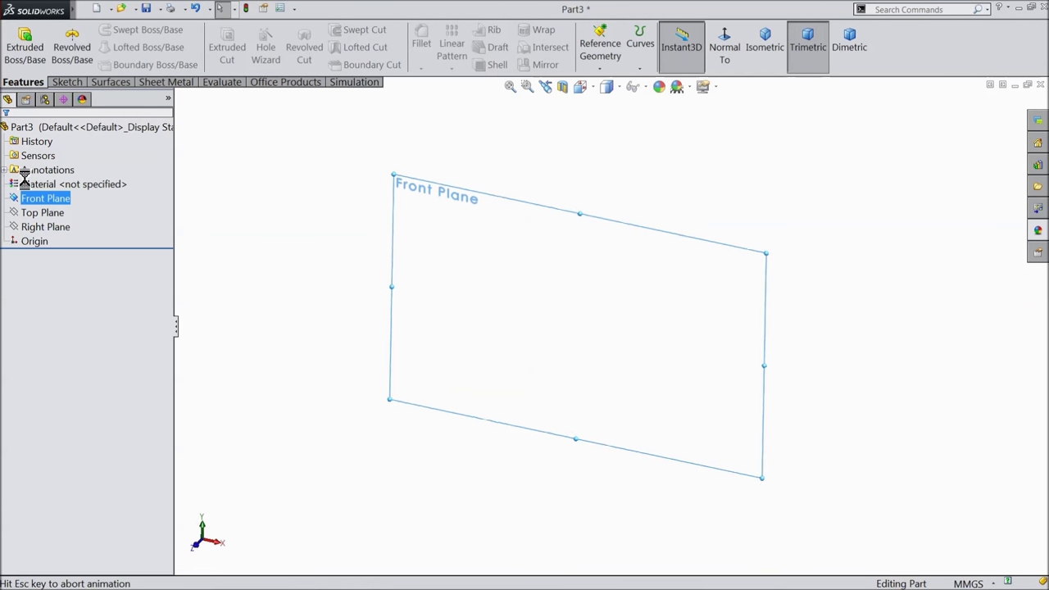
left_click(69, 84)
left_click(93, 32)
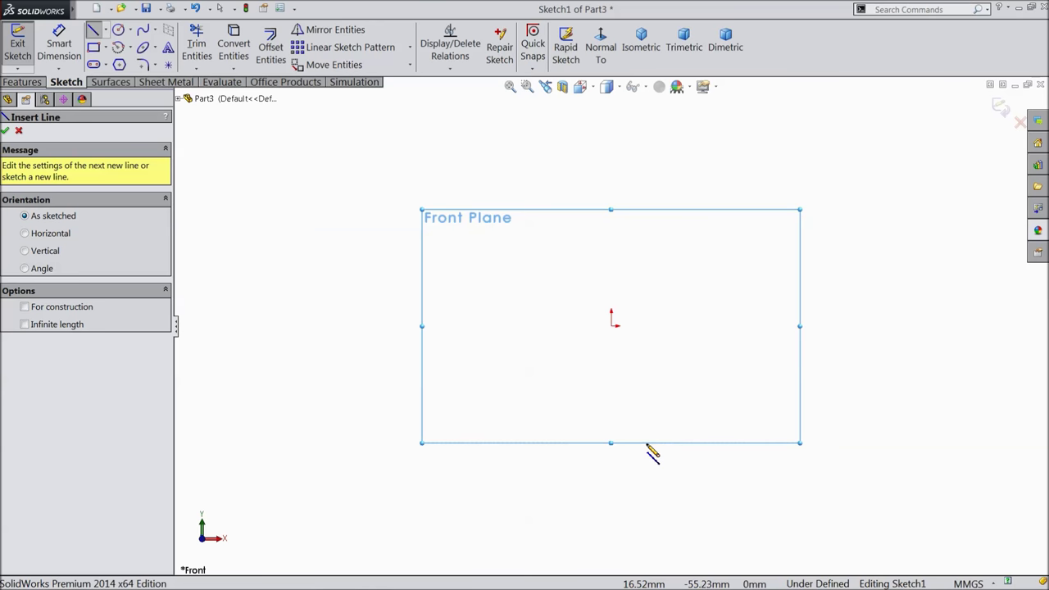
scroll(647, 451, "down", 2)
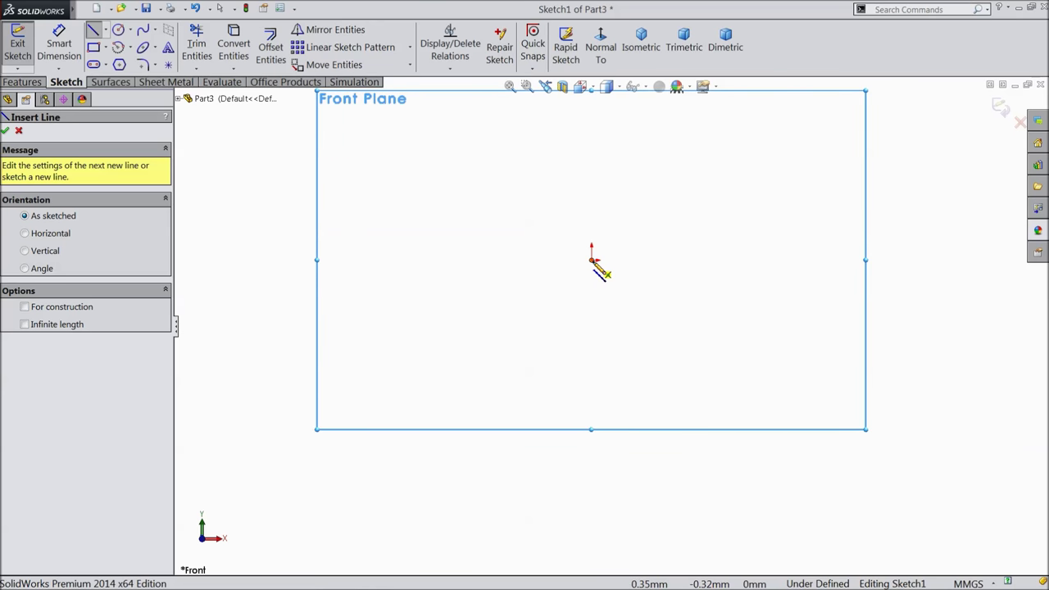
left_click_drag(591, 260, 627, 260)
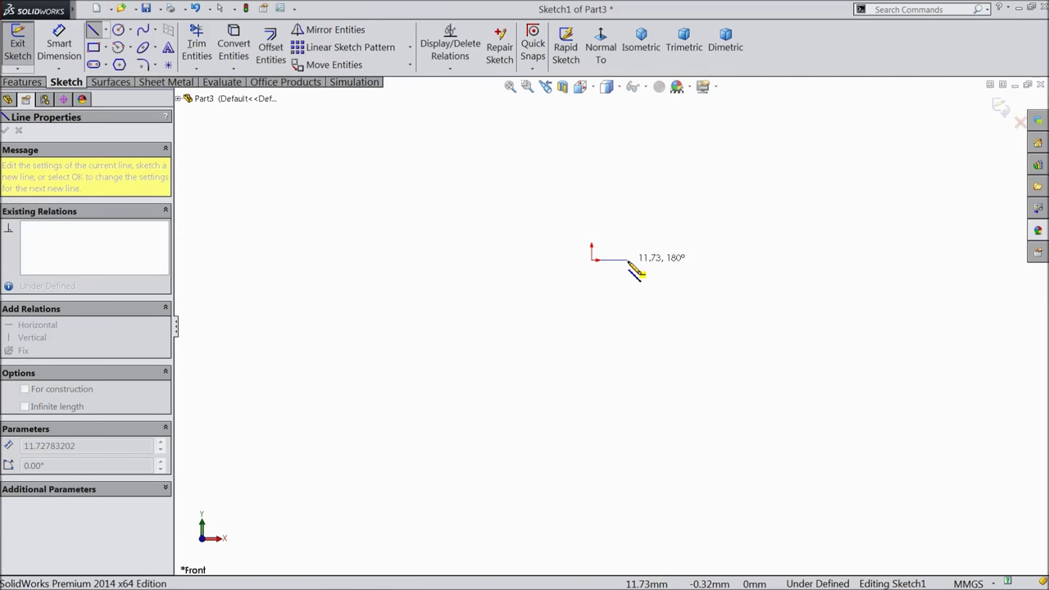
left_click(628, 341)
left_click(649, 342)
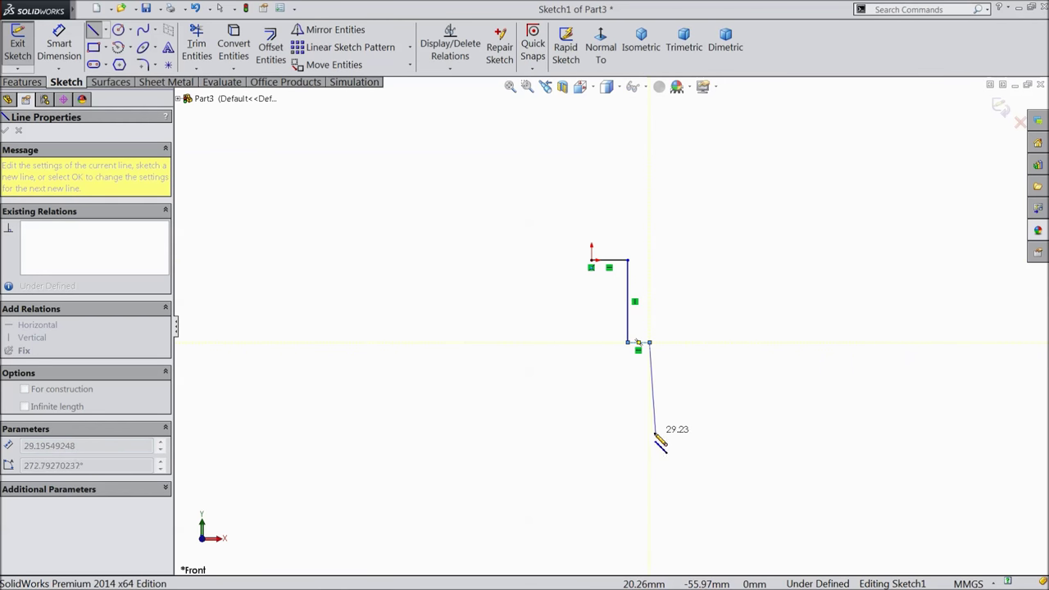
left_click(648, 395)
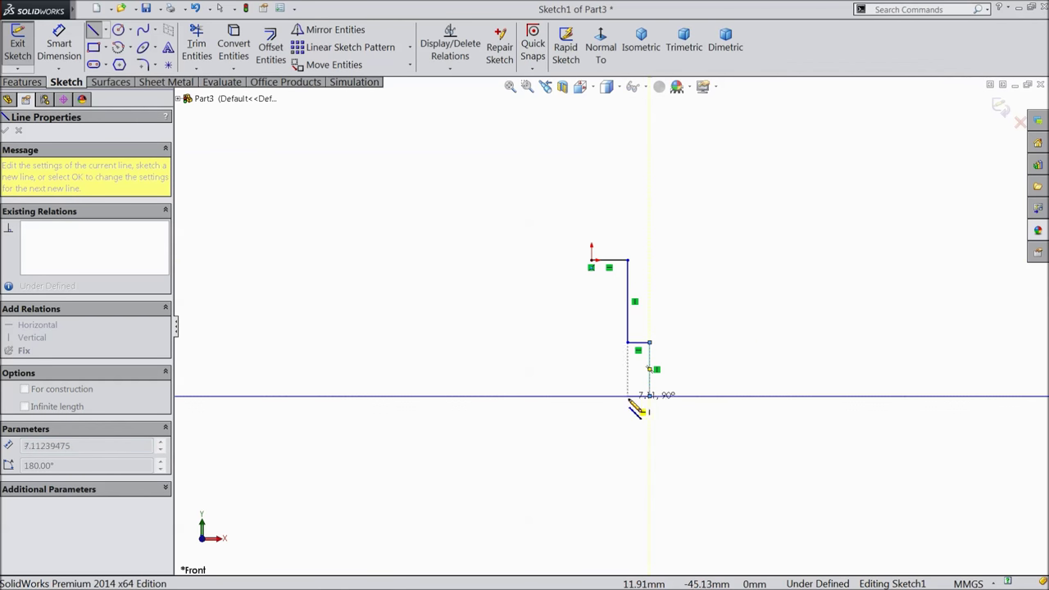
Finish the long vertical, bottom edge and closing line back to the origin.
scroll(643, 479, "up", 3)
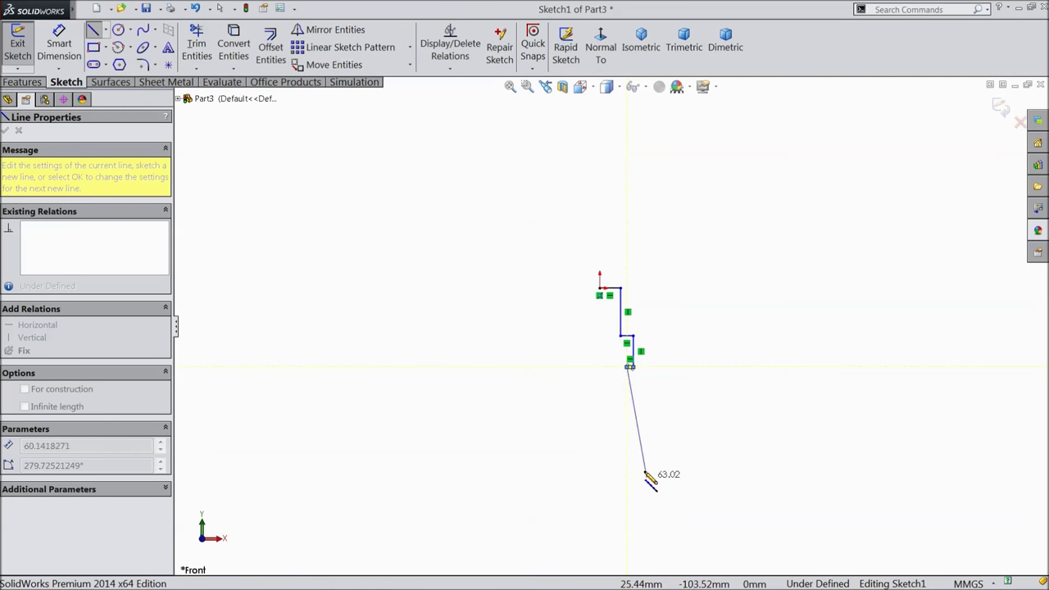
left_click(627, 473)
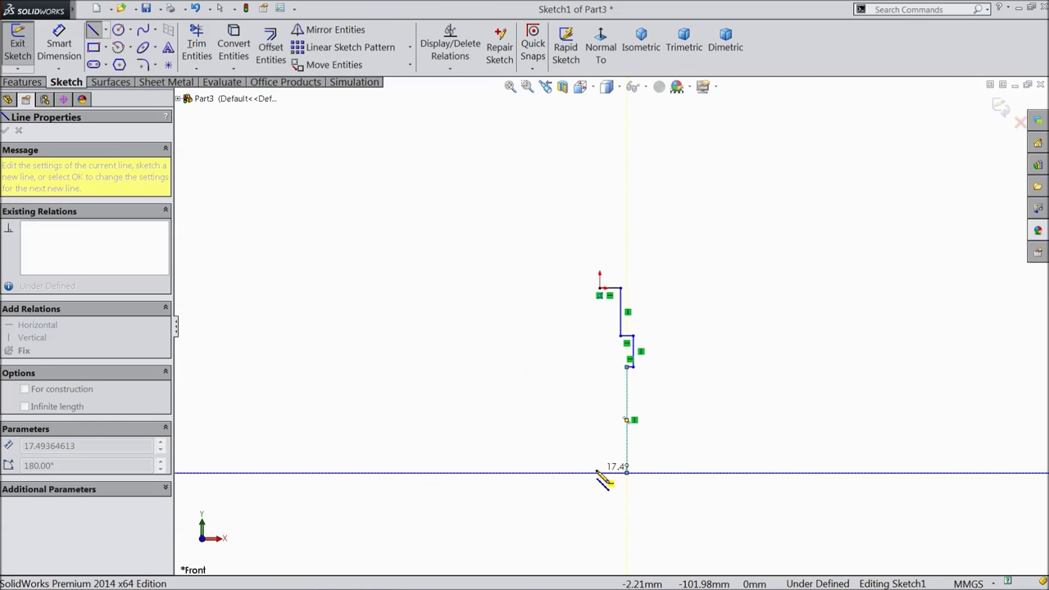
left_click(598, 473)
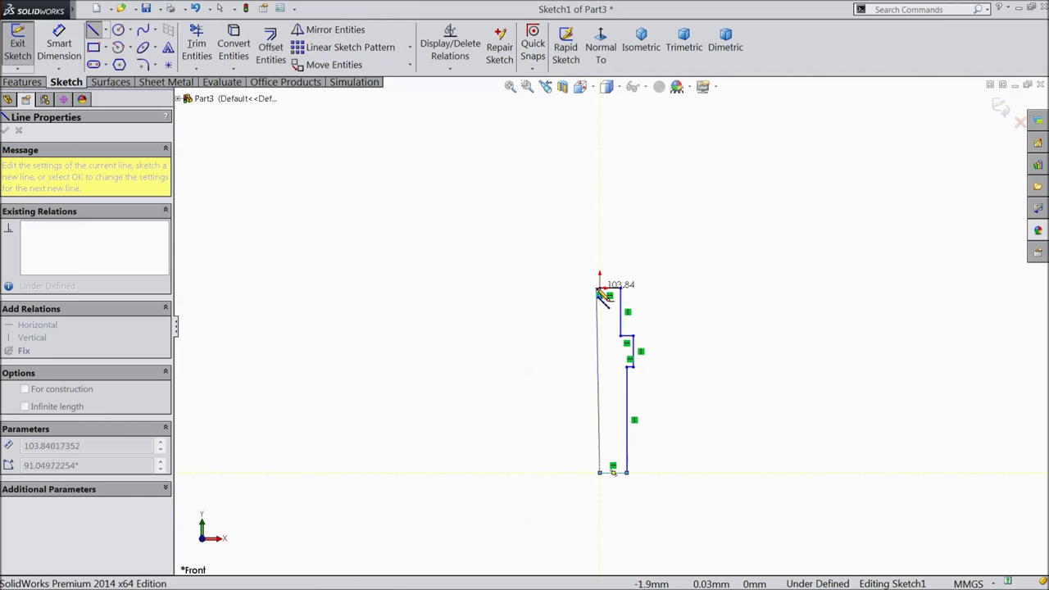
left_click(599, 288)
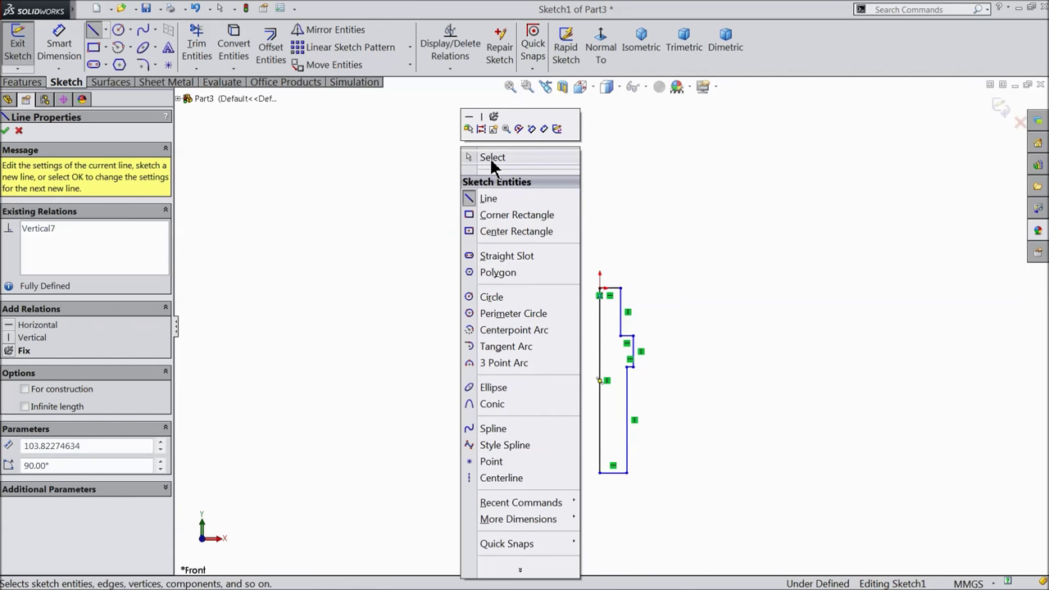
left_click(492, 157)
scroll(623, 386, "down", 3)
scroll(620, 386, "down", 1)
scroll(620, 386, "down", 1)
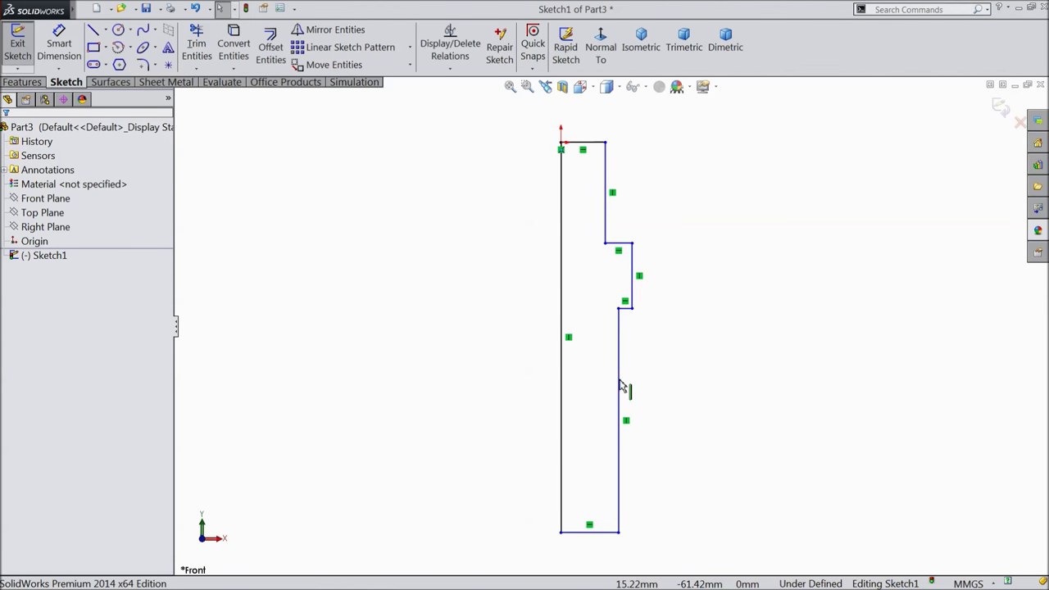
left_click(66, 56)
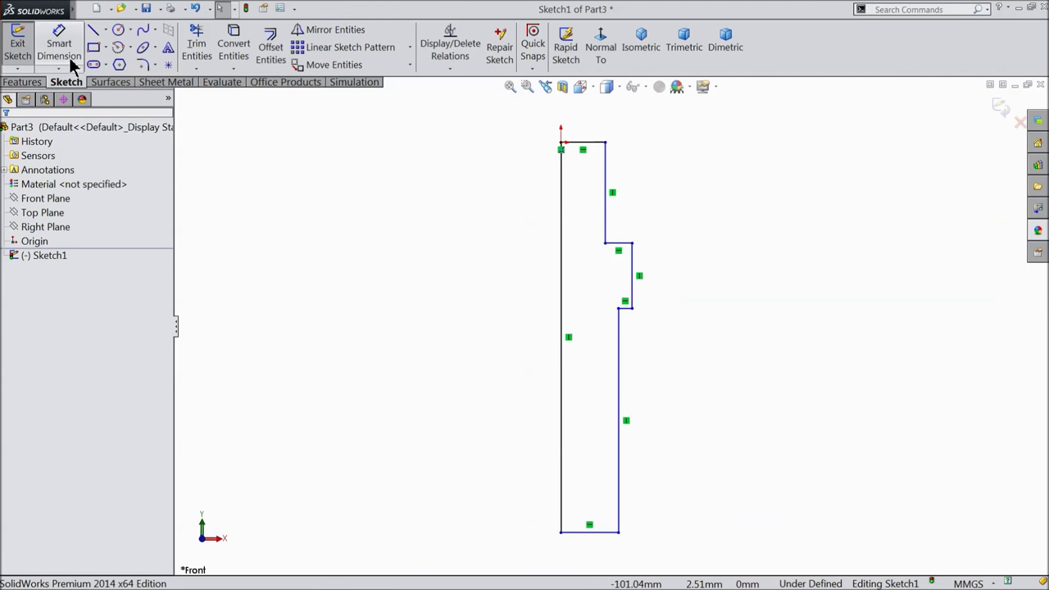
Dimension the profile widths: top edge 10, step 5 and gap 12.5 mm.
left_click(585, 146)
left_click(584, 123)
type("10")
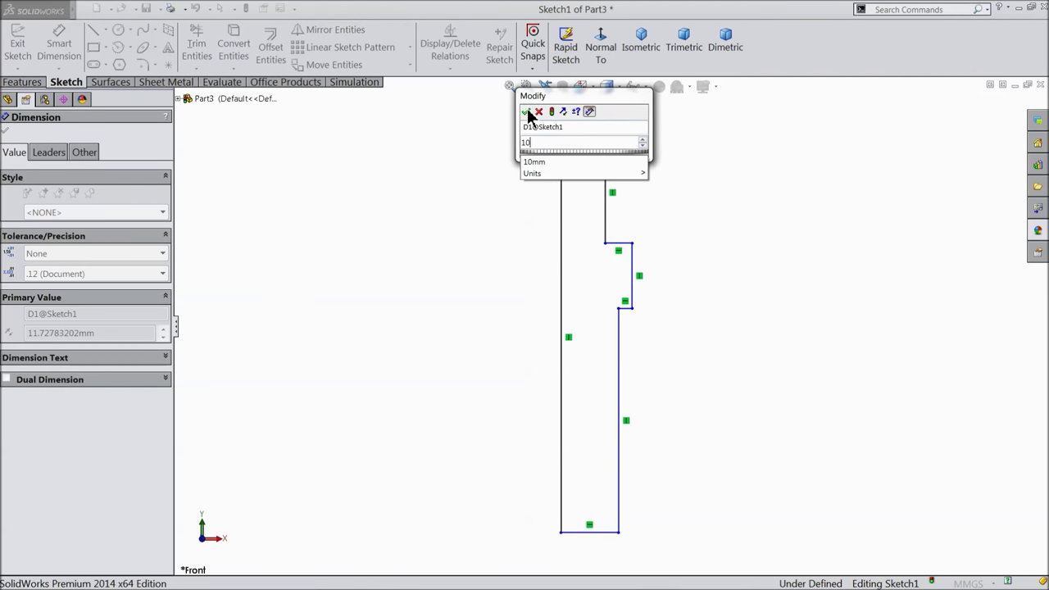
left_click(529, 113)
left_click(622, 242)
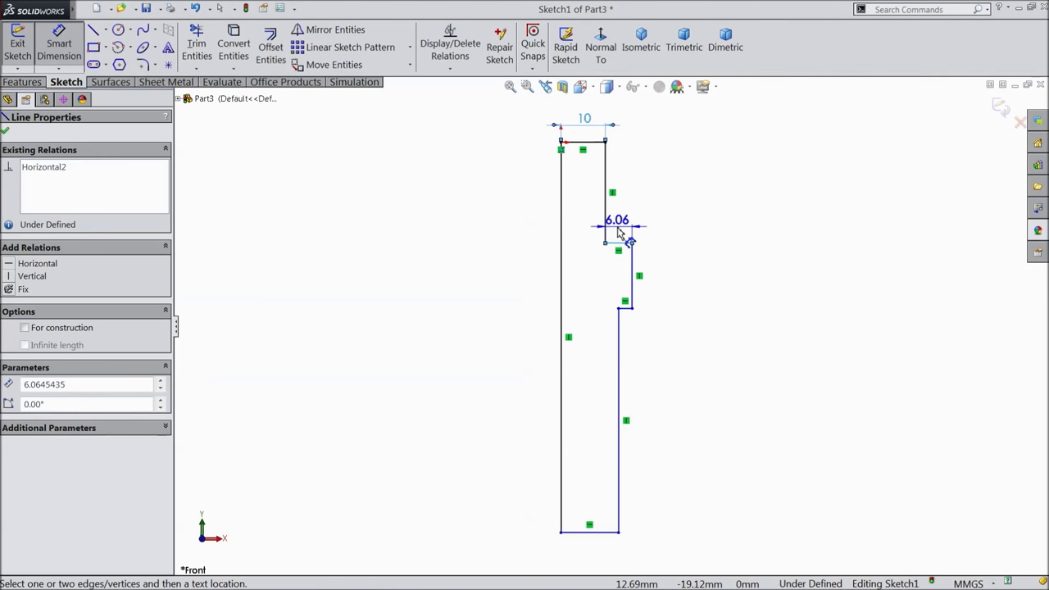
left_click(618, 233)
type("5")
left_click(563, 211)
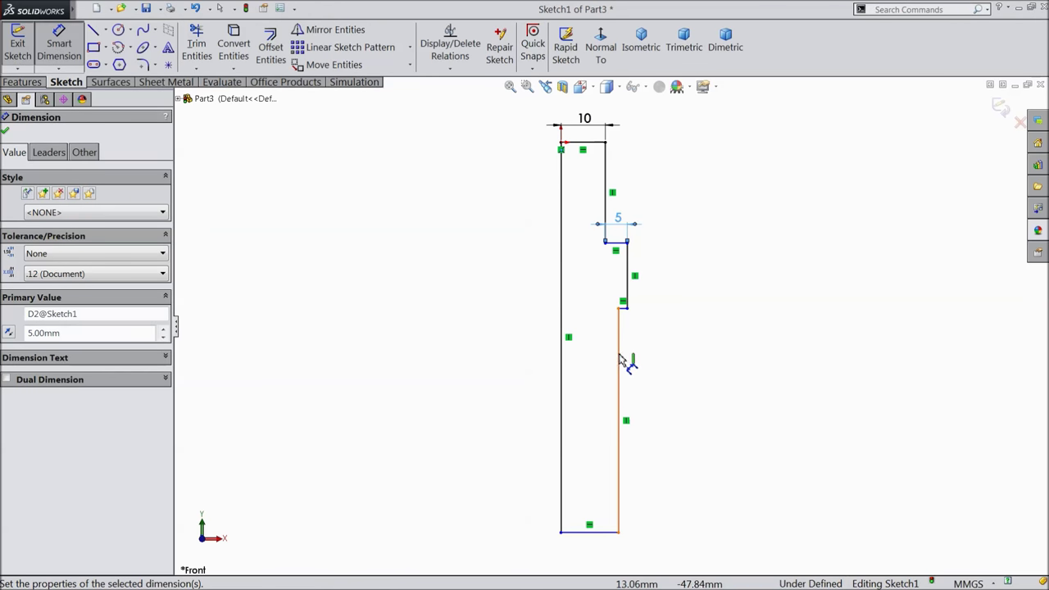
left_click(618, 383)
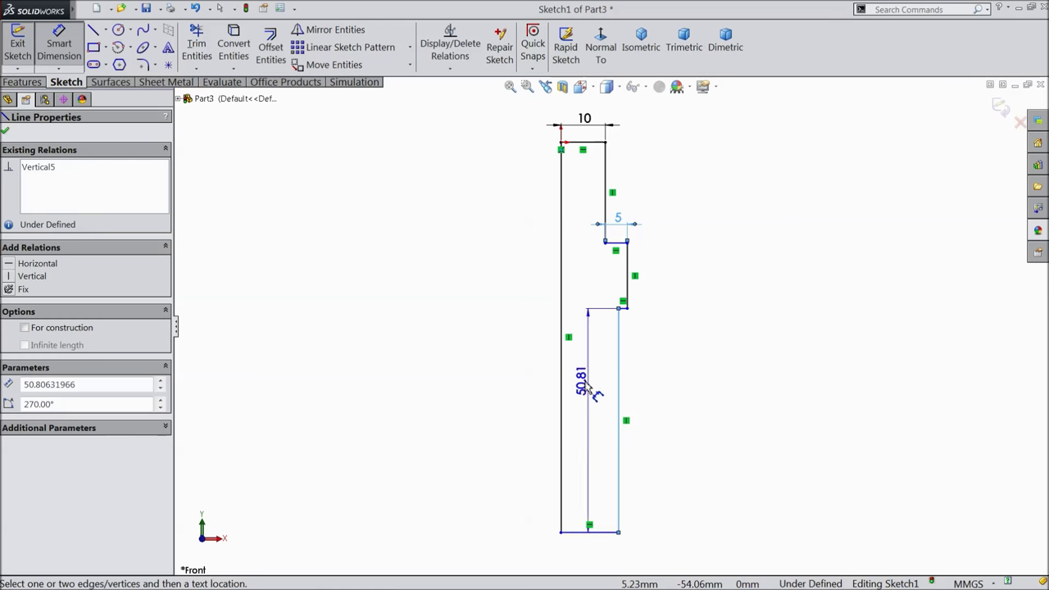
left_click(561, 375)
left_click(644, 377)
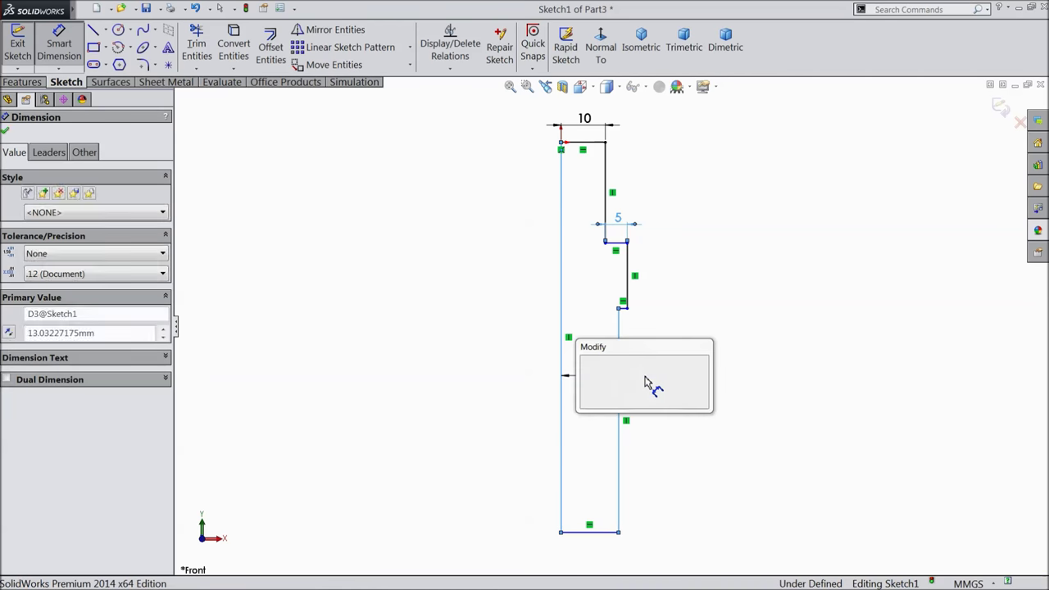
type("12.5")
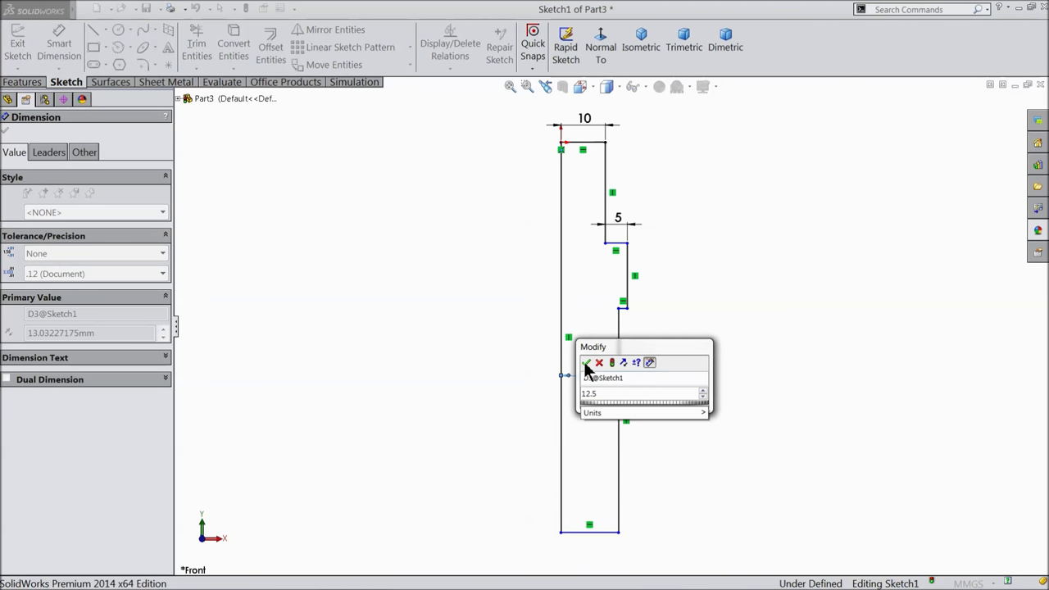
left_click(586, 362)
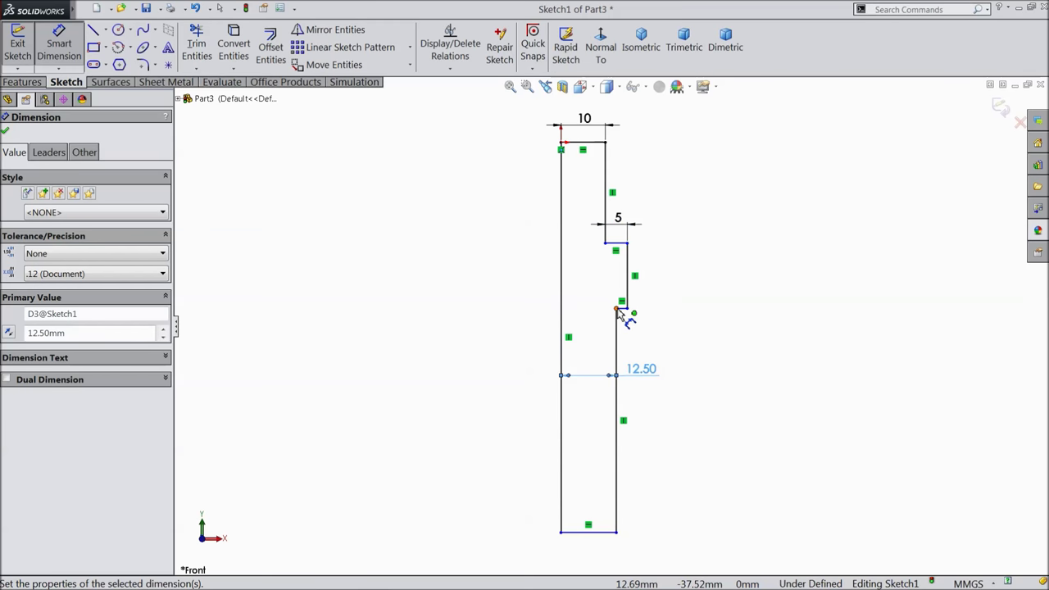
Dimension the vertical line lengths to 26, 10 and 60 mm.
left_click(613, 193)
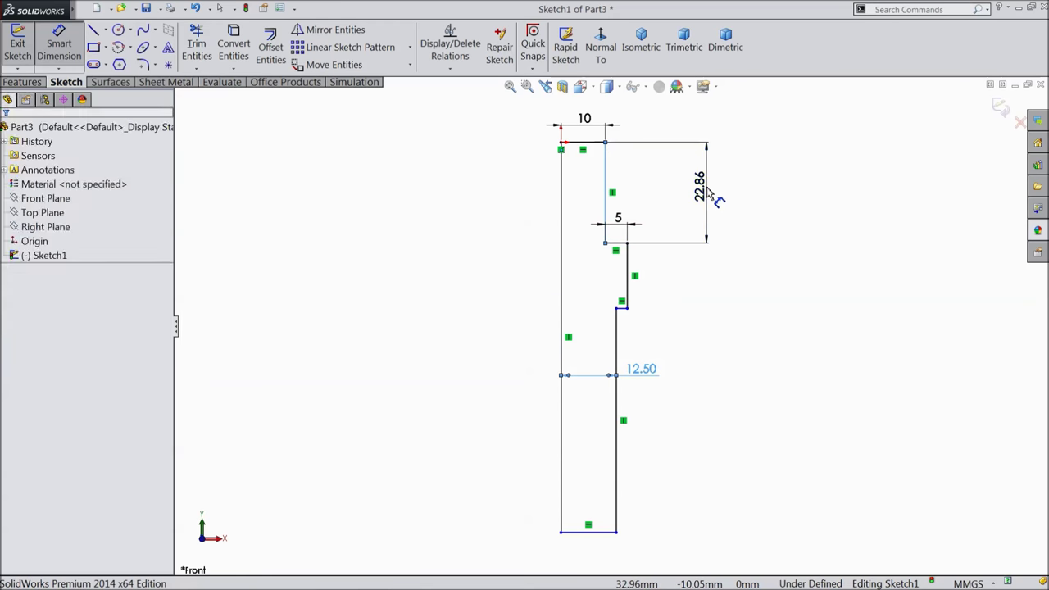
left_click(709, 192)
type("26")
left_click(647, 173)
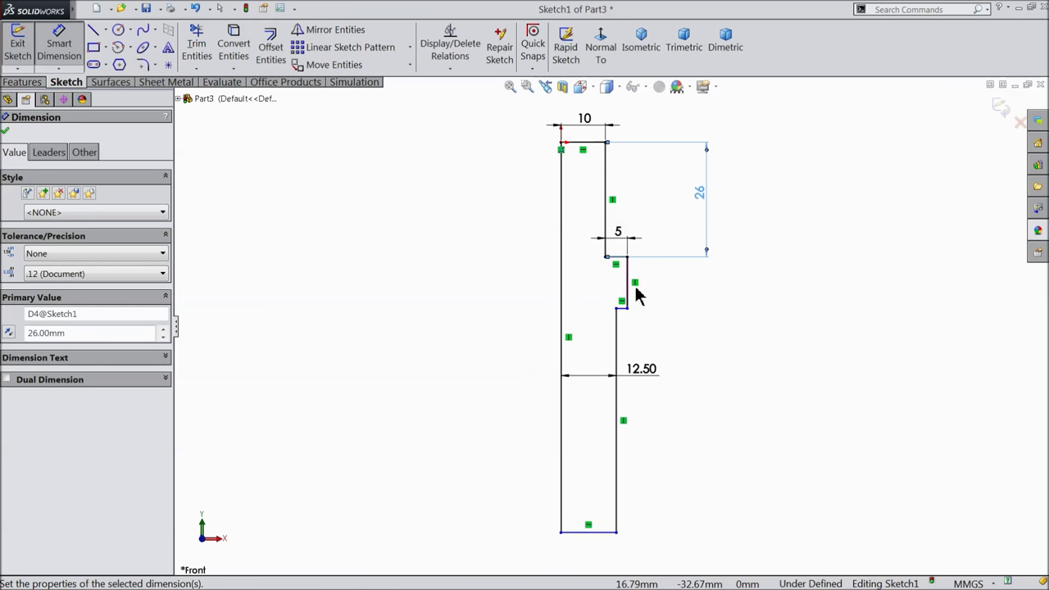
left_click(628, 291)
left_click(733, 283)
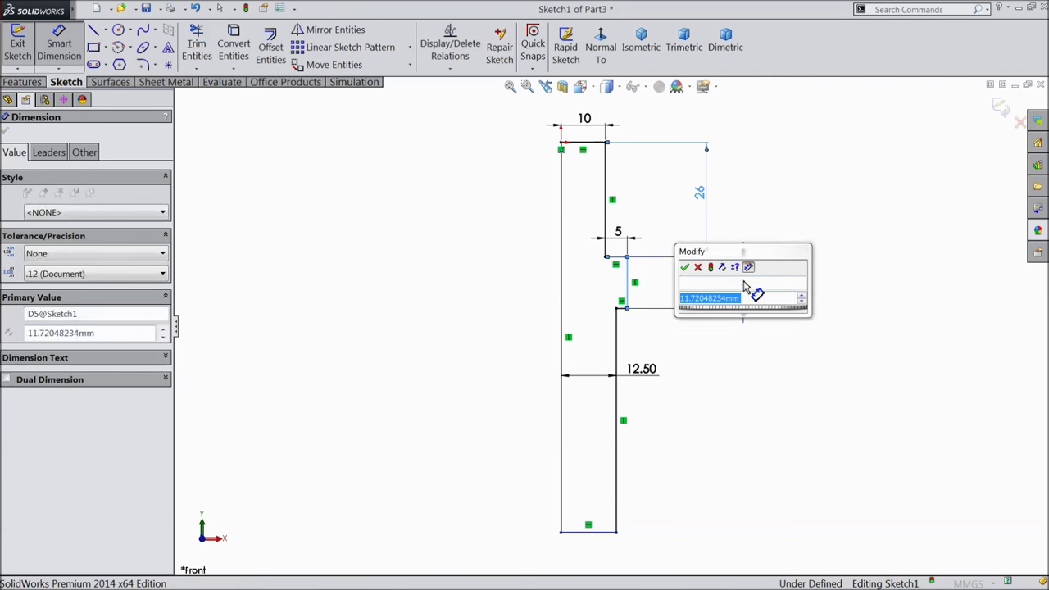
type("10")
left_click(685, 267)
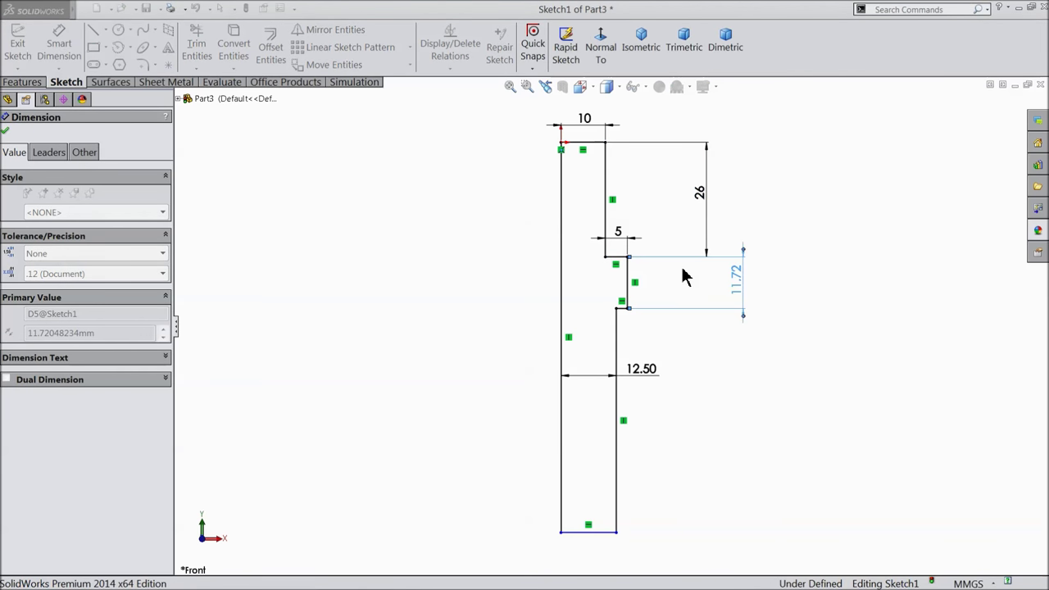
left_click(620, 401)
left_click(749, 390)
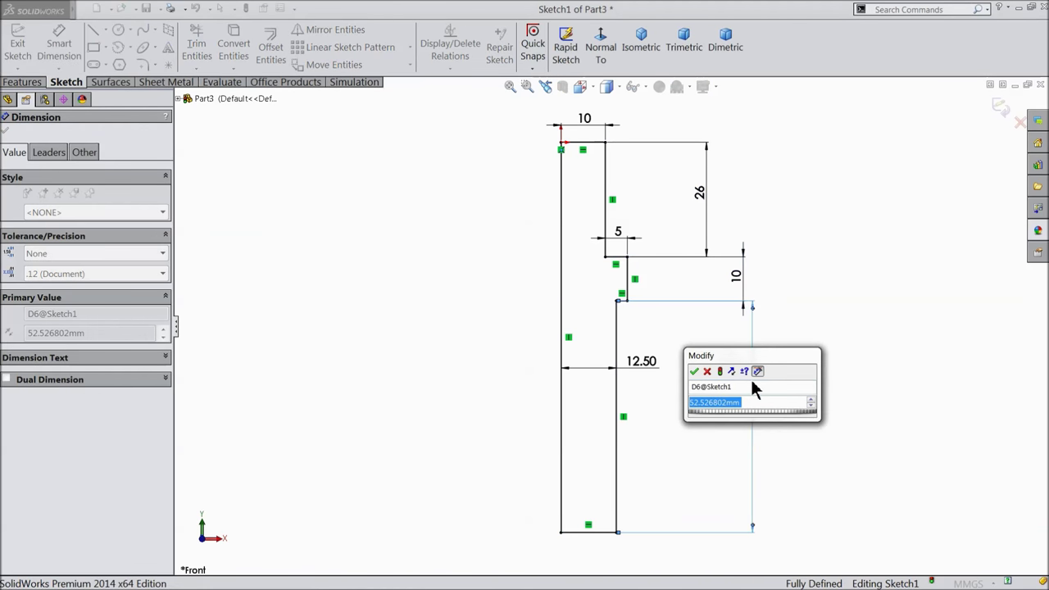
type("60")
left_click(694, 372)
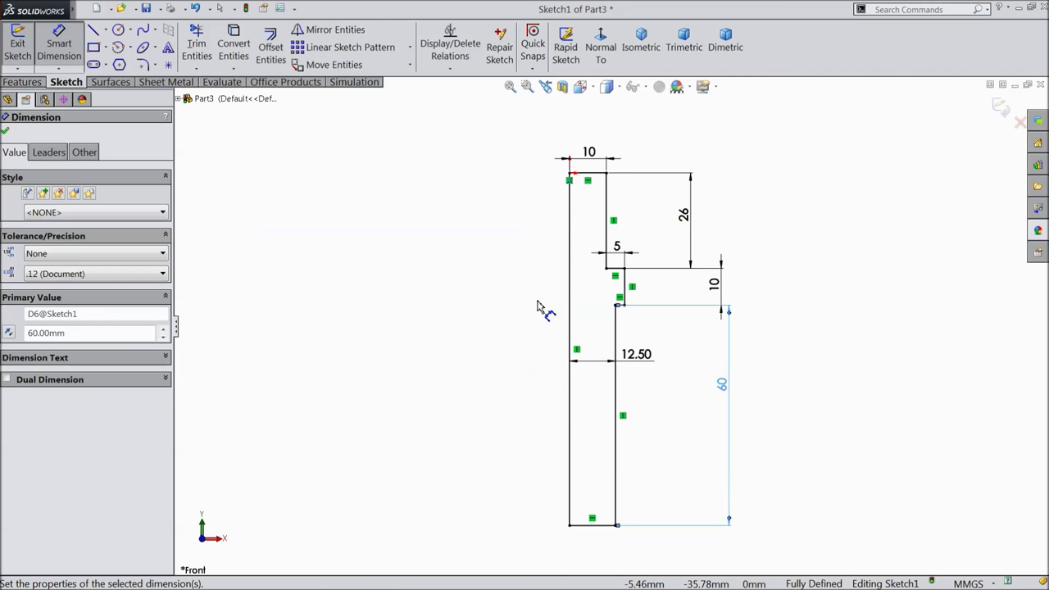
Revolve Sketch1 360° about its left vertical line into a collared shaft.
left_click(23, 83)
left_click(71, 51)
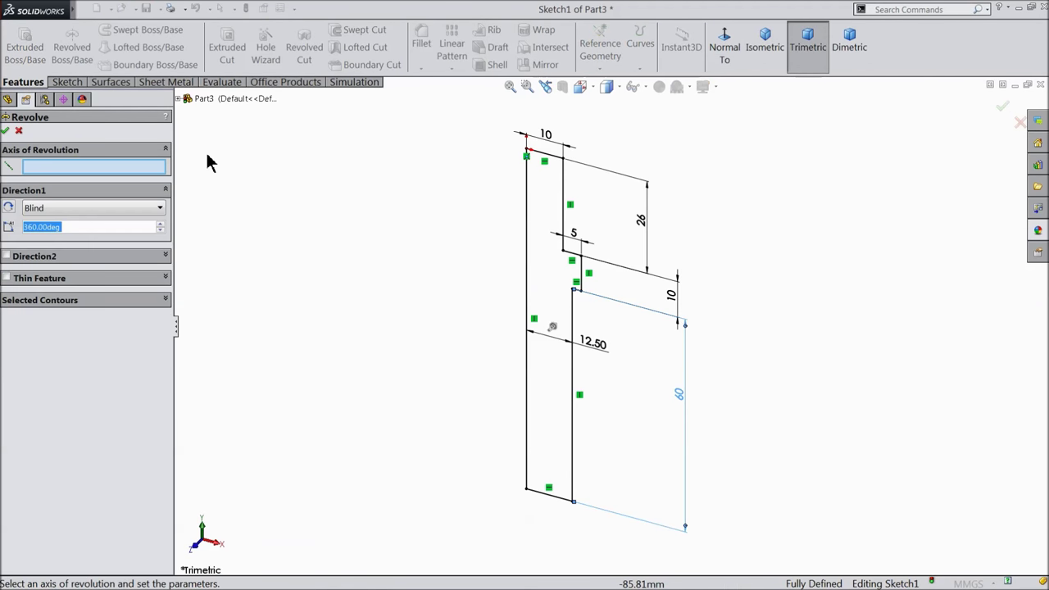
left_click(526, 228)
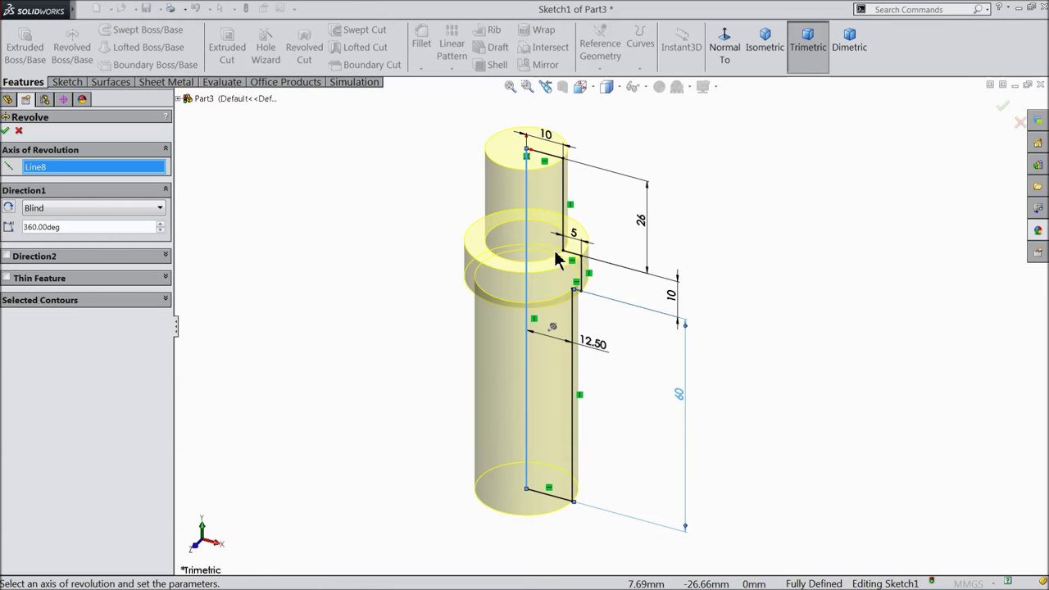
scroll(556, 259, "down", 1)
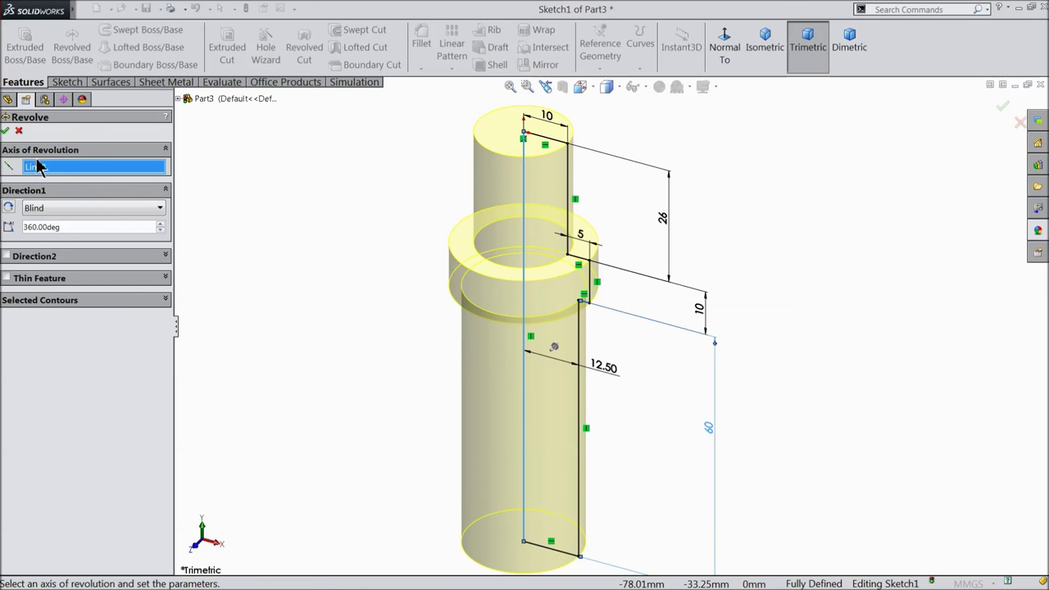
left_click(6, 130)
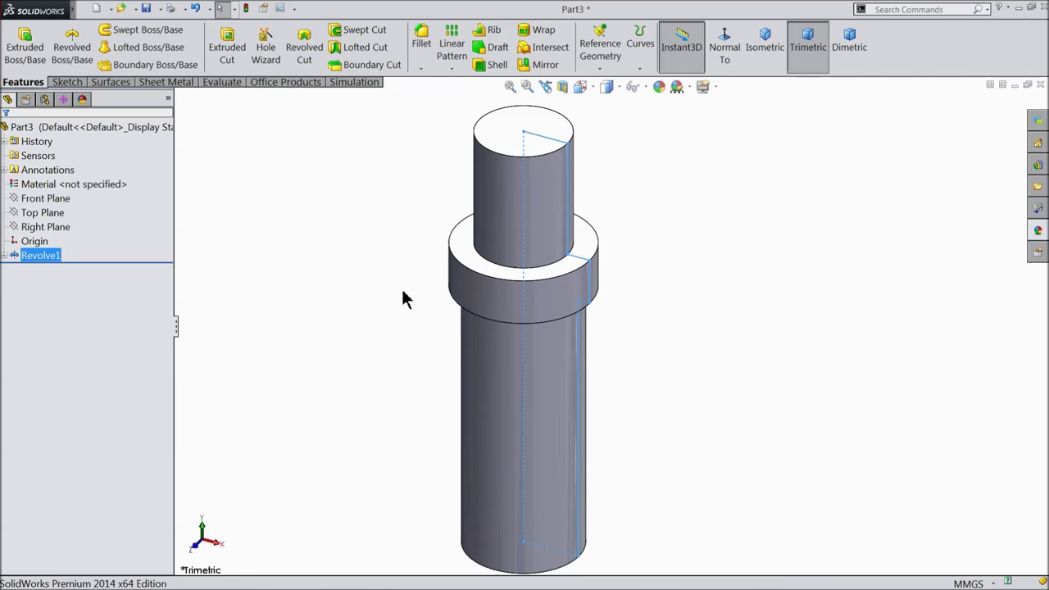
left_click(138, 128)
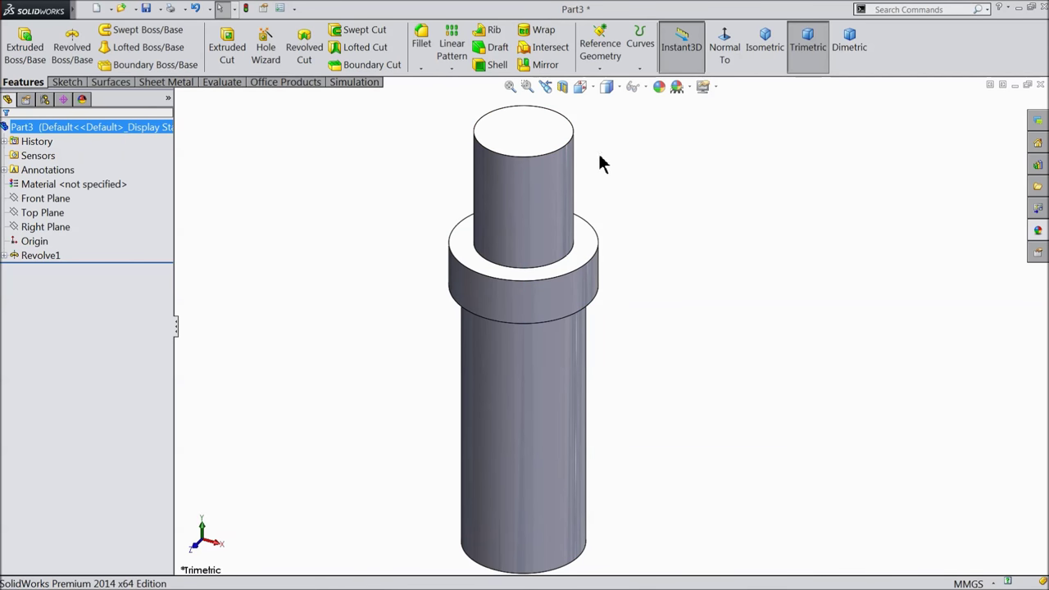
left_click(423, 68)
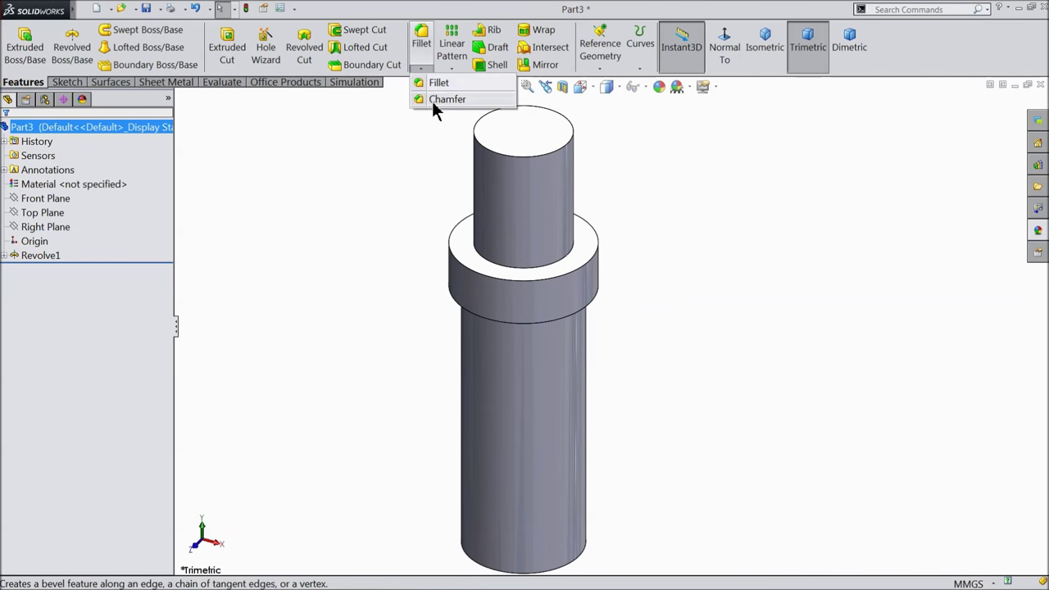
Chamfer the shaft's top face edge at 1 mm × 45°.
left_click(434, 101)
type("1")
key("Return")
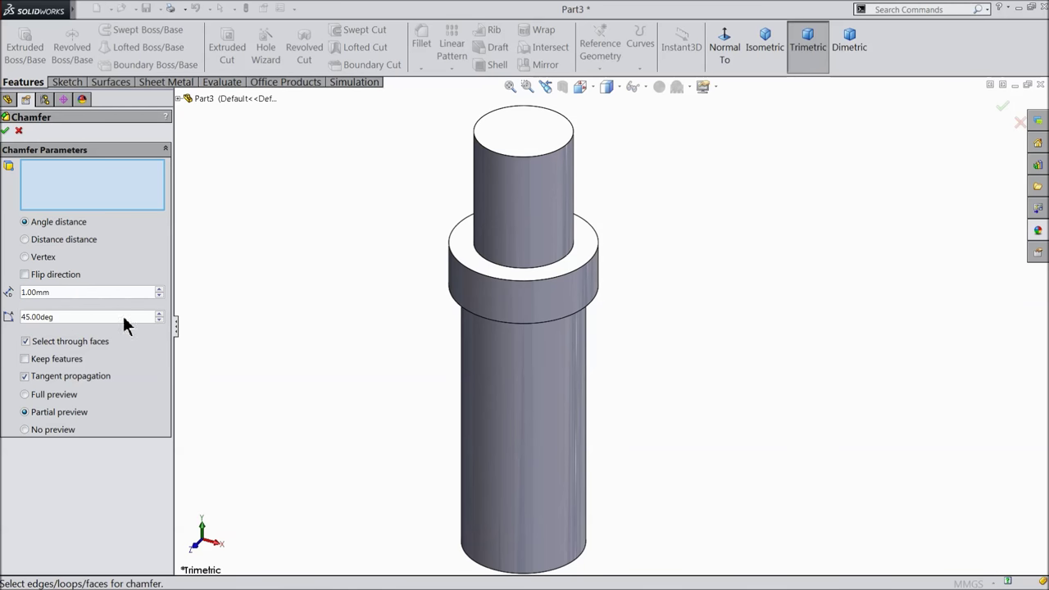
left_click(510, 154)
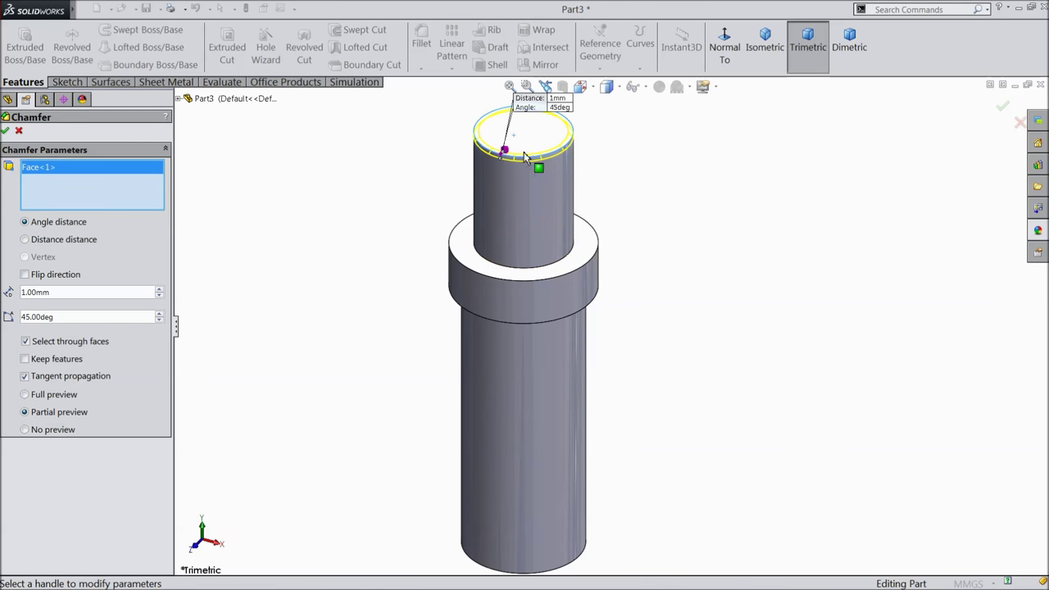
left_click(6, 132)
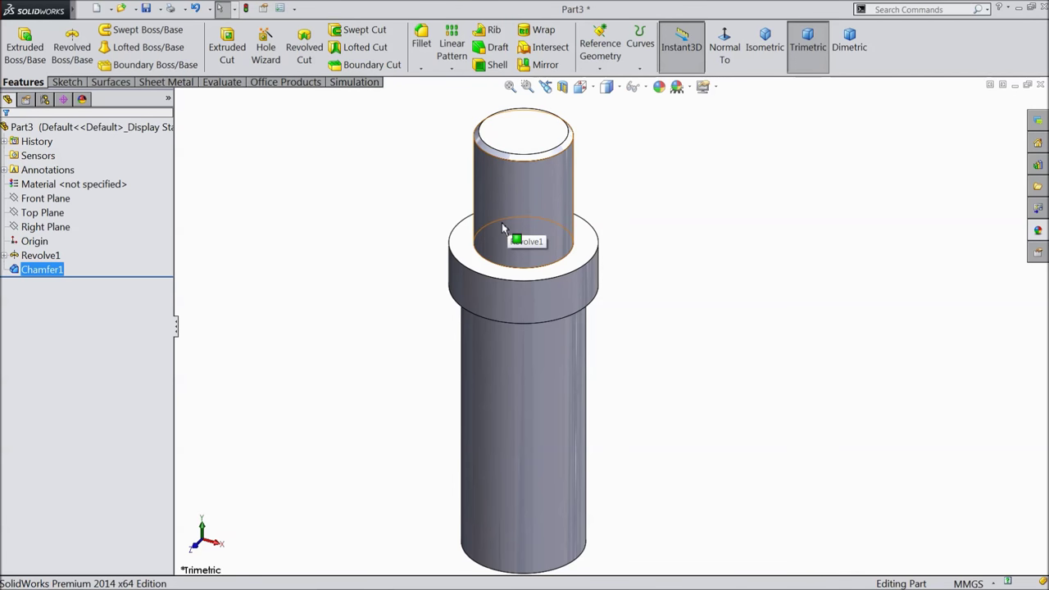
Add a reference plane offset 8 mm from the Front Plane, creating Plane1.
left_click(42, 199)
left_click(602, 68)
left_click(608, 82)
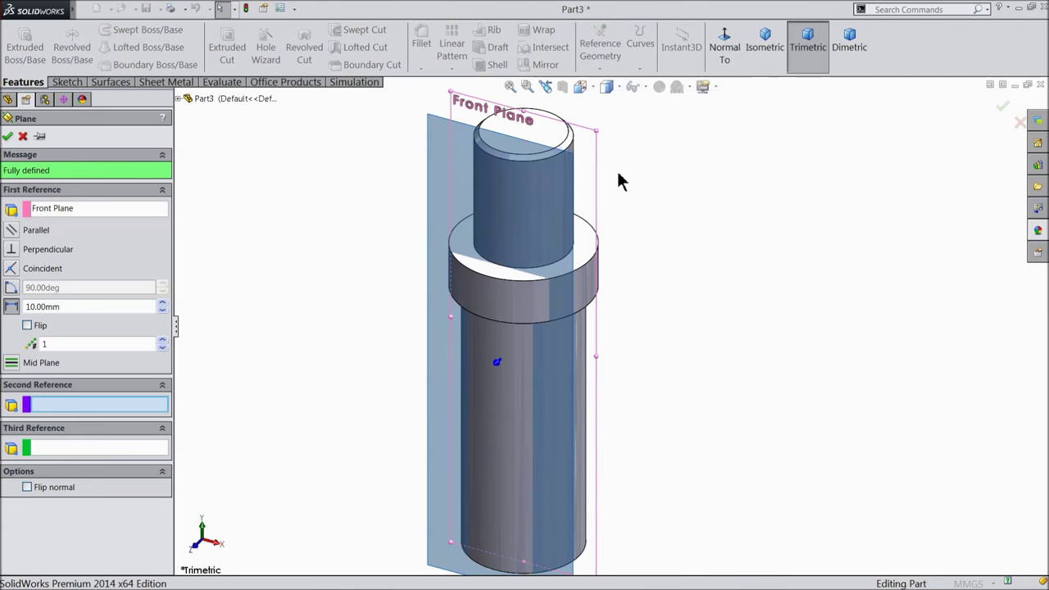
left_click(13, 309)
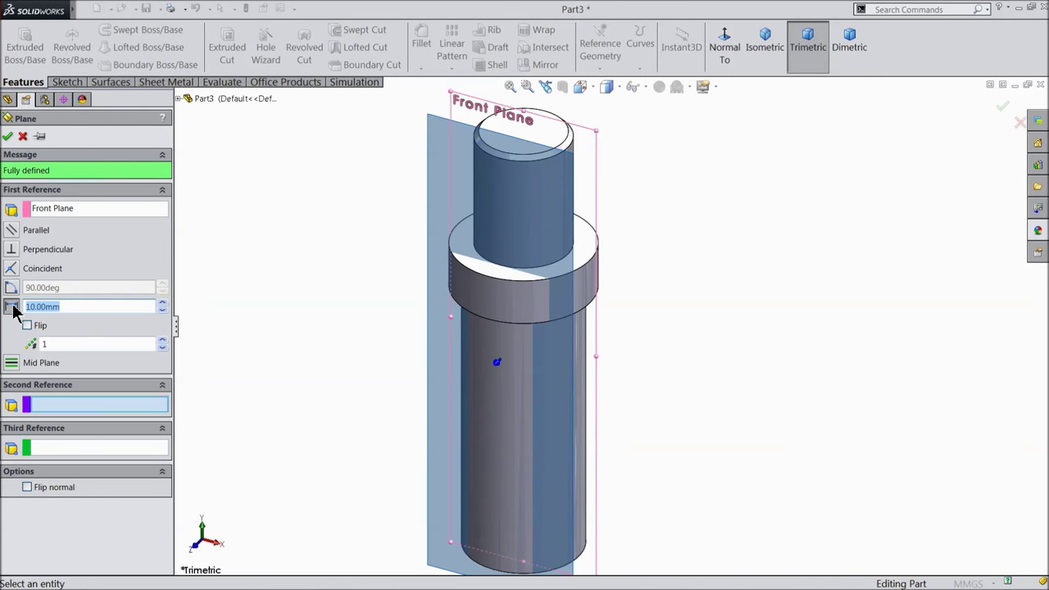
type("8")
key("Return")
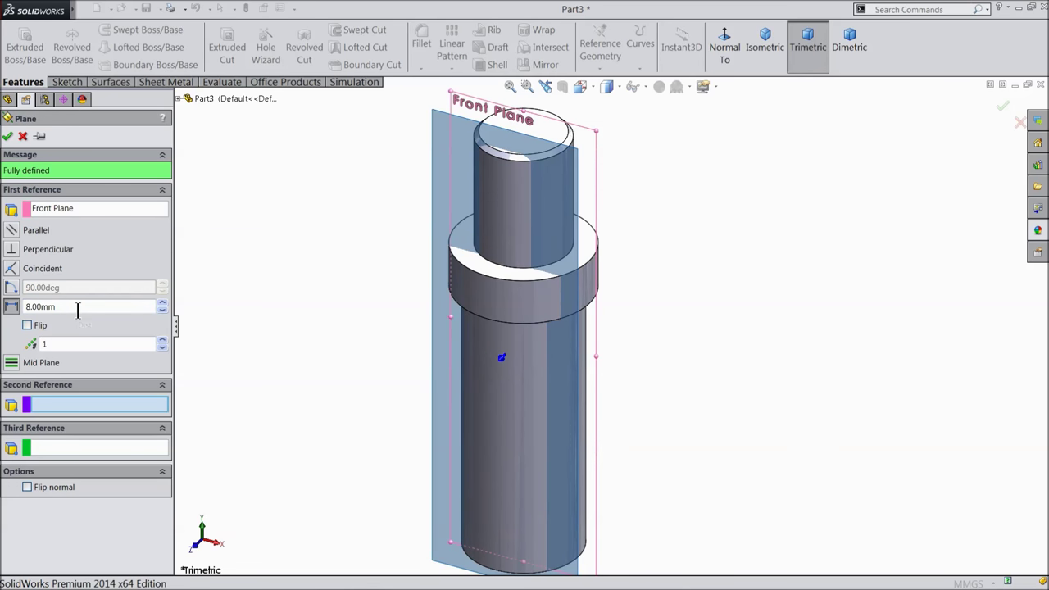
mouse_move(192, 318)
middle_mouse_down()
mouse_move(276, 279)
mouse_move(249, 291)
middle_mouse_up()
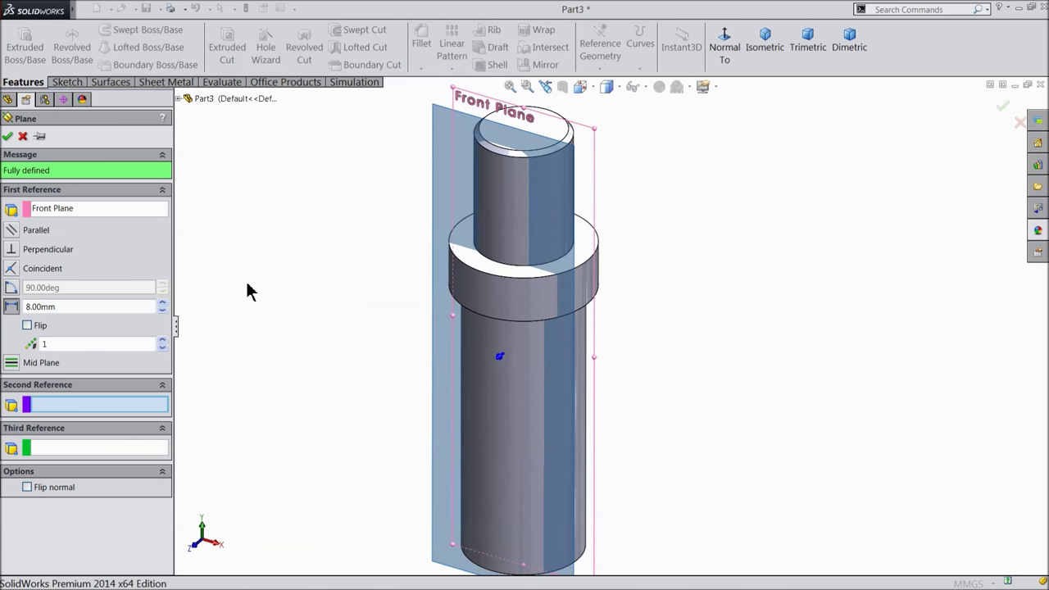
left_click(7, 136)
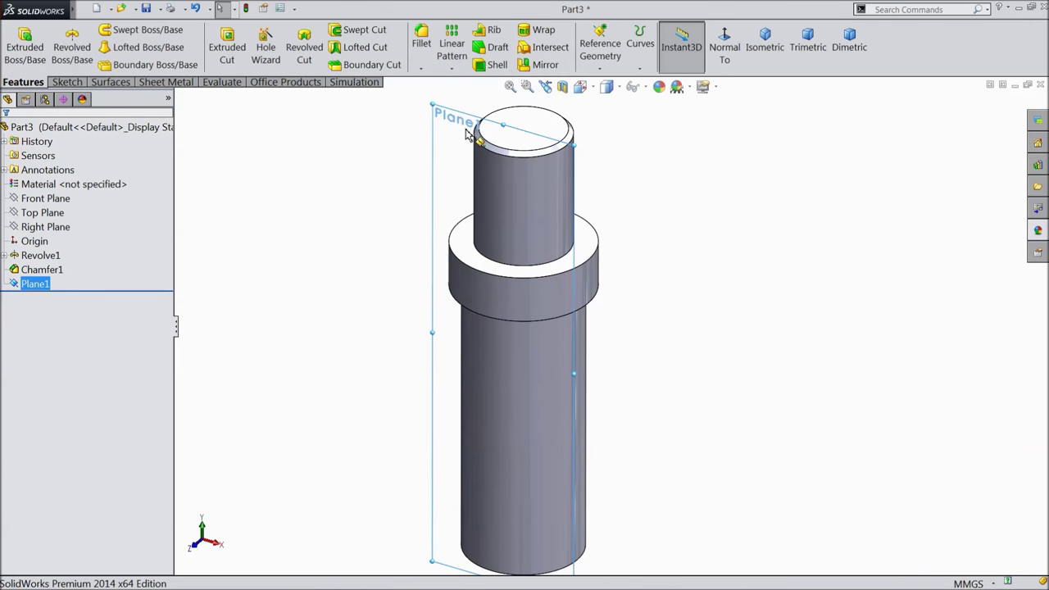
left_click(67, 82)
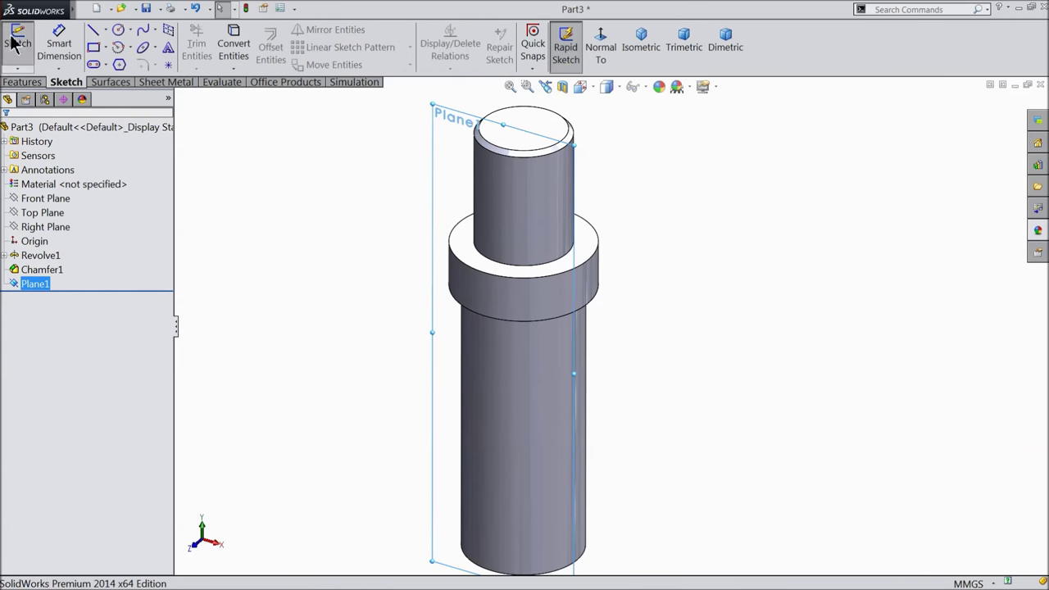
On Plane1, viewed normal, draw a vertical straight slot about 5.8 mm wide.
left_click(17, 40)
left_click(600, 47)
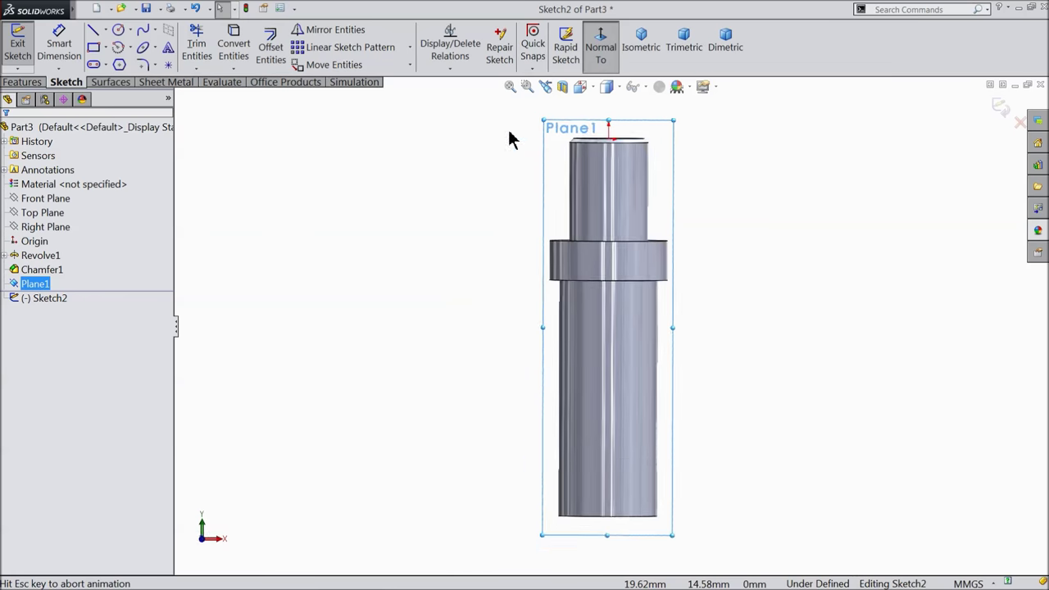
left_click(108, 64)
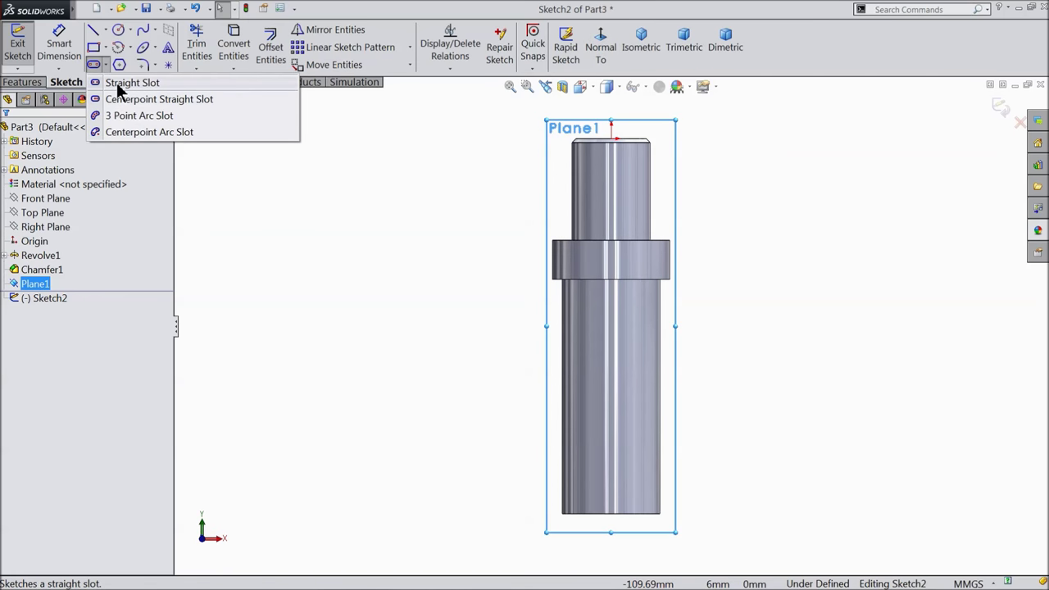
left_click(121, 85)
scroll(622, 164, "down", 2)
scroll(604, 251, "down", 2)
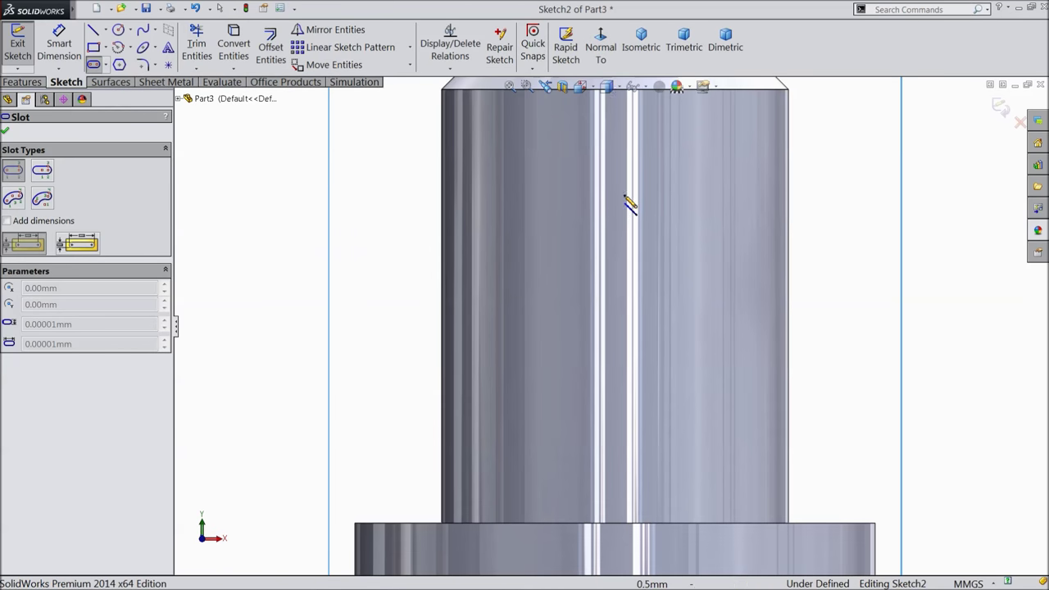
scroll(627, 202, "up", 1)
left_click(612, 207)
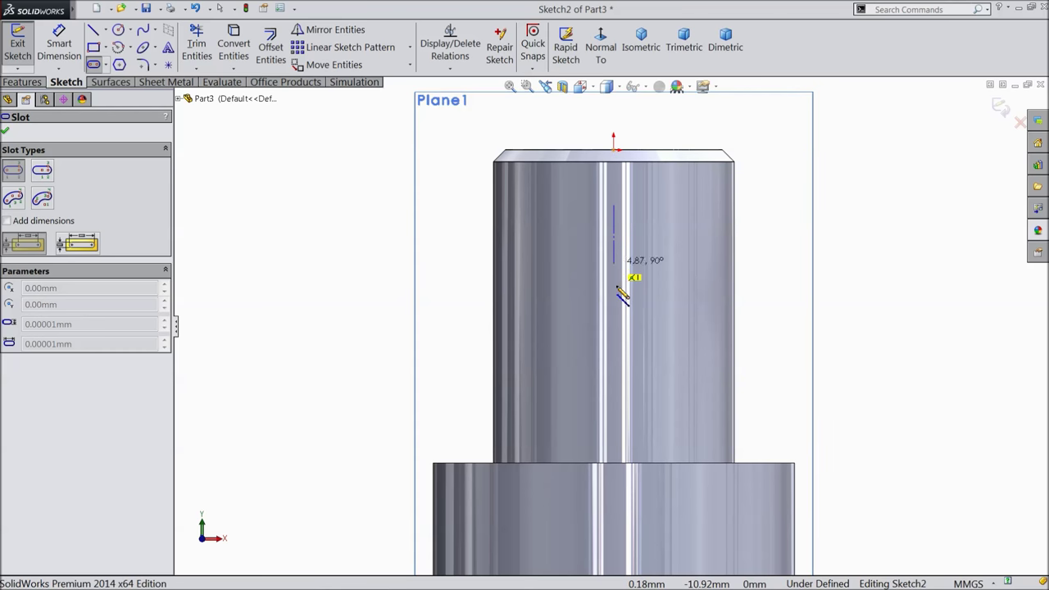
left_click(621, 363)
left_click(588, 365)
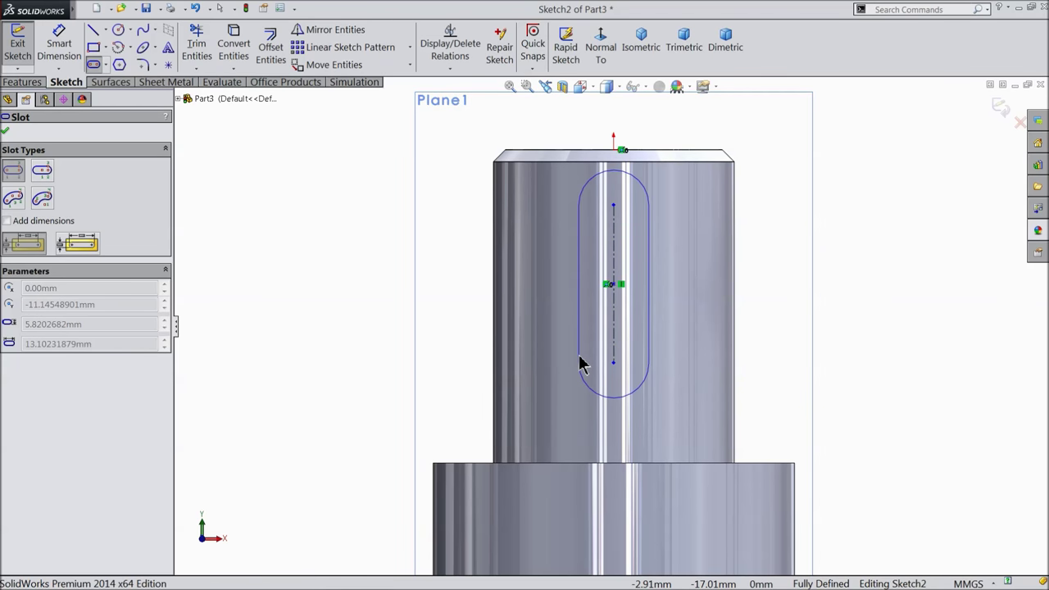
left_click(578, 363)
right_click(349, 110)
left_click(372, 122)
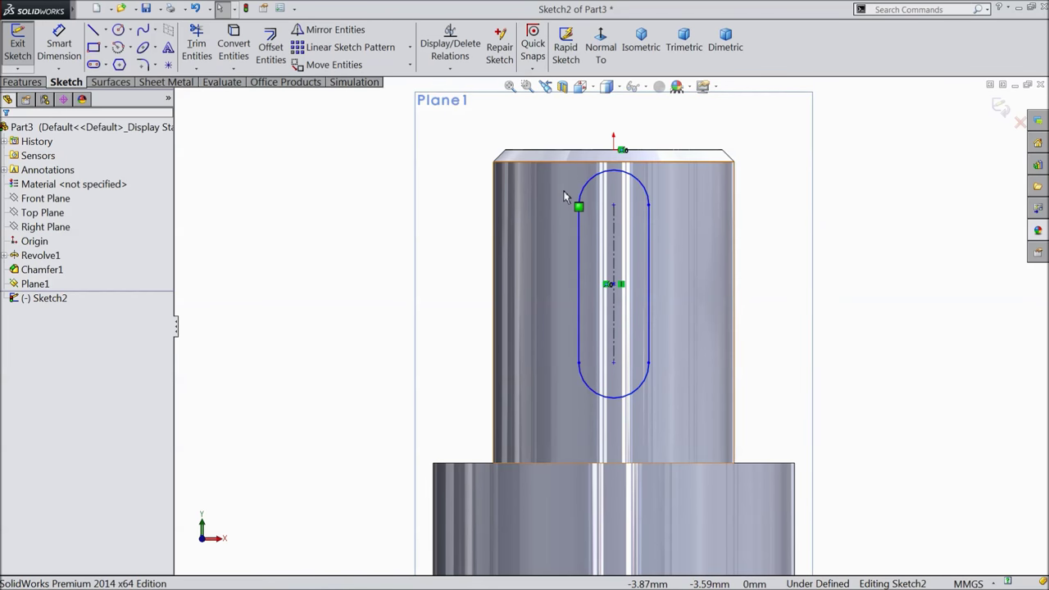
Make the slot's top centre point vertical with the sketch origin.
scroll(591, 195, "down", 1)
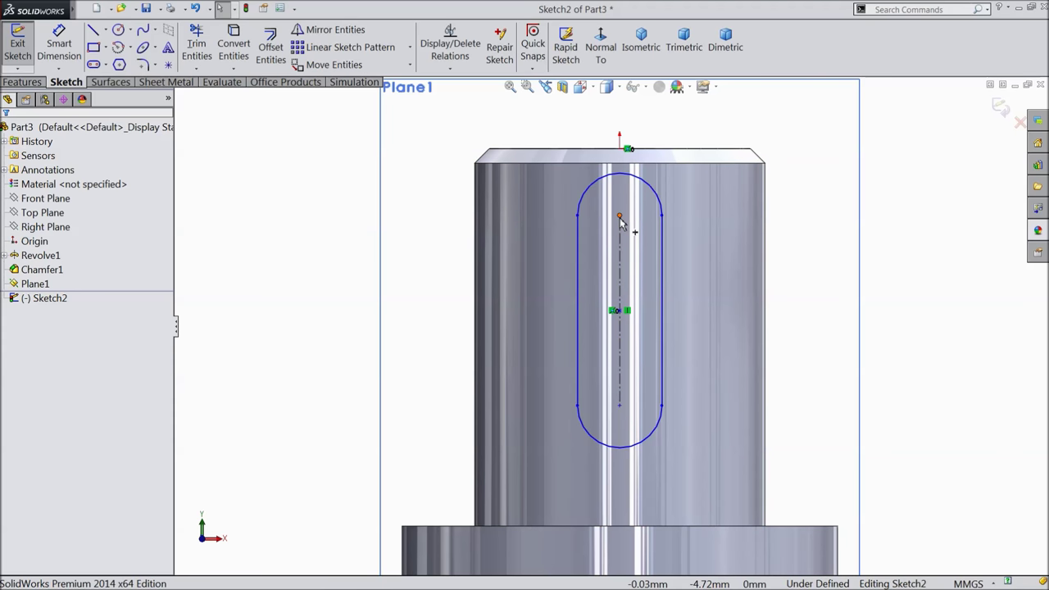
left_click(619, 216)
left_click(627, 149, "ctrl")
left_click(661, 105)
left_click(449, 160)
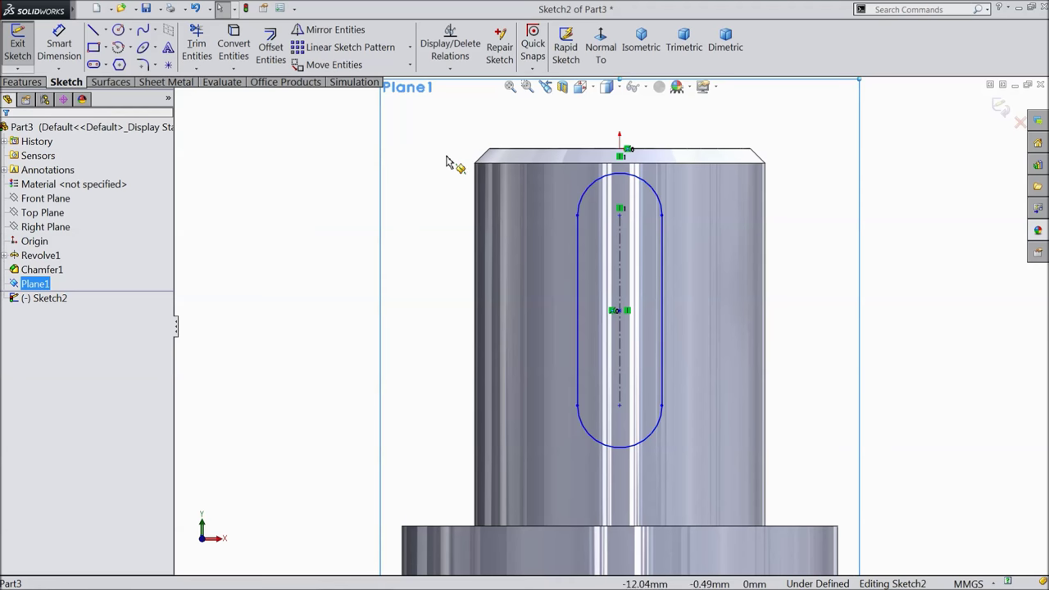
left_click(58, 45)
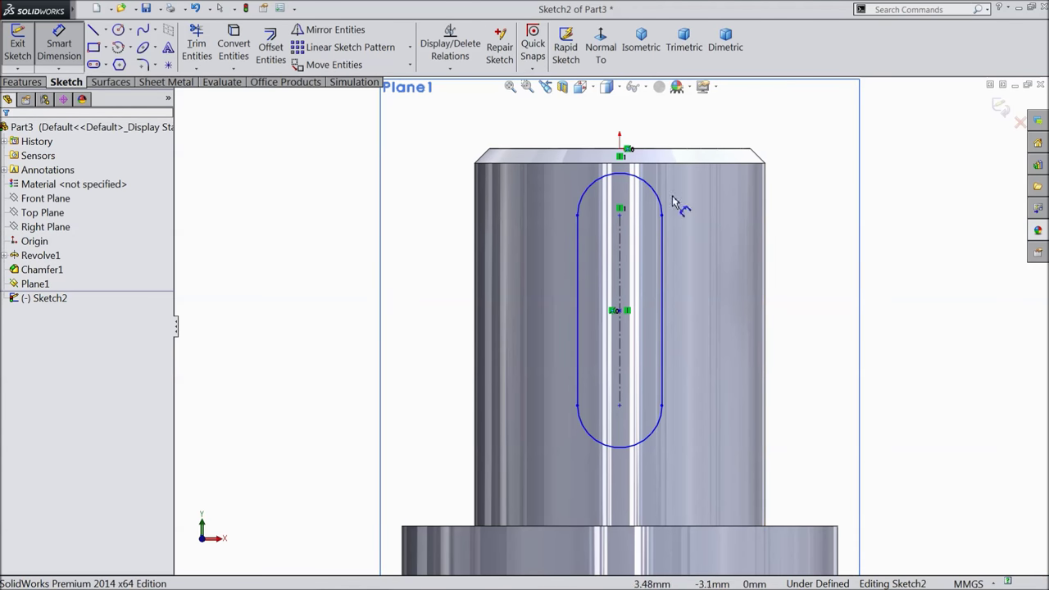
Give the slot a 2 mm end radius and 12 mm length.
left_click(655, 195)
left_click(725, 141)
type("2")
left_click(665, 117)
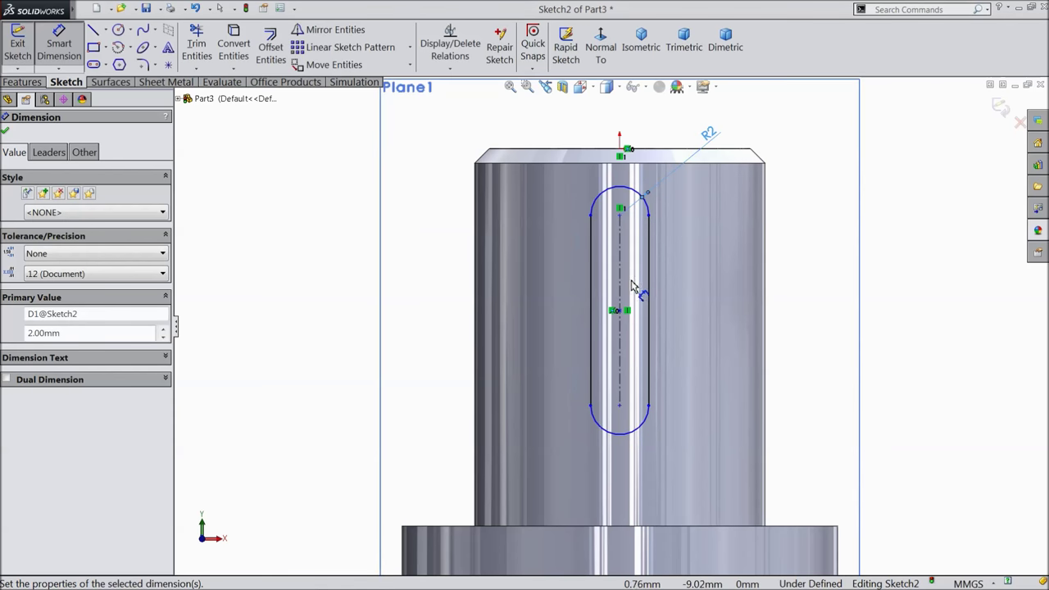
left_click(622, 287)
left_click(412, 295)
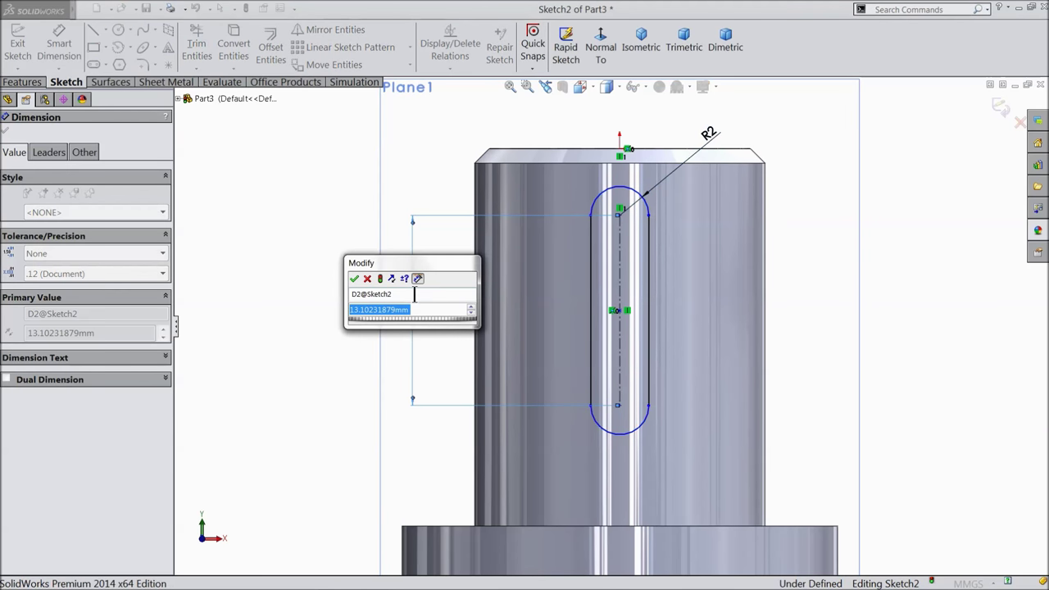
type("12")
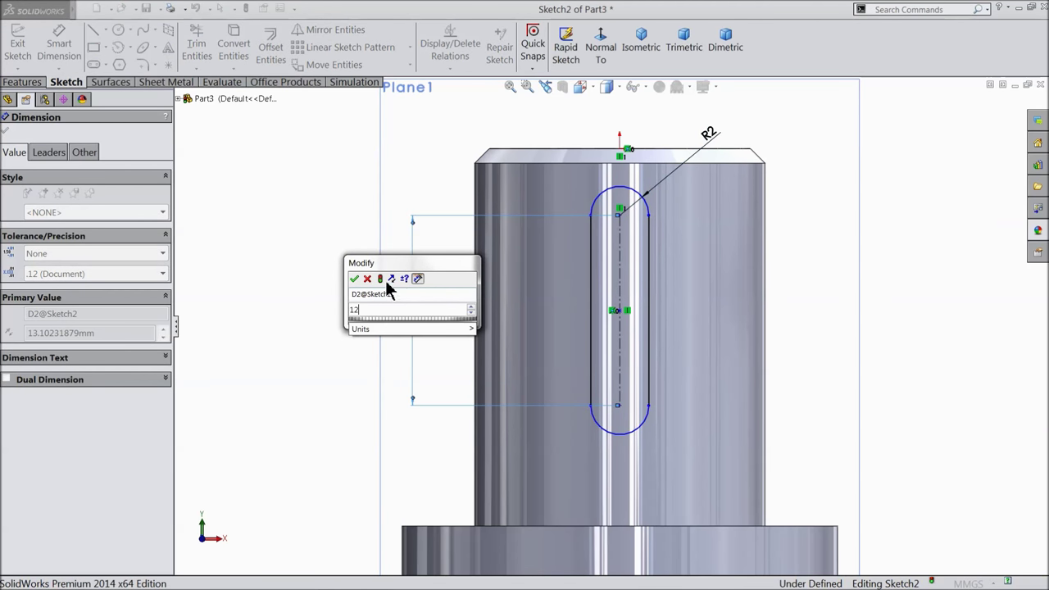
left_click(354, 279)
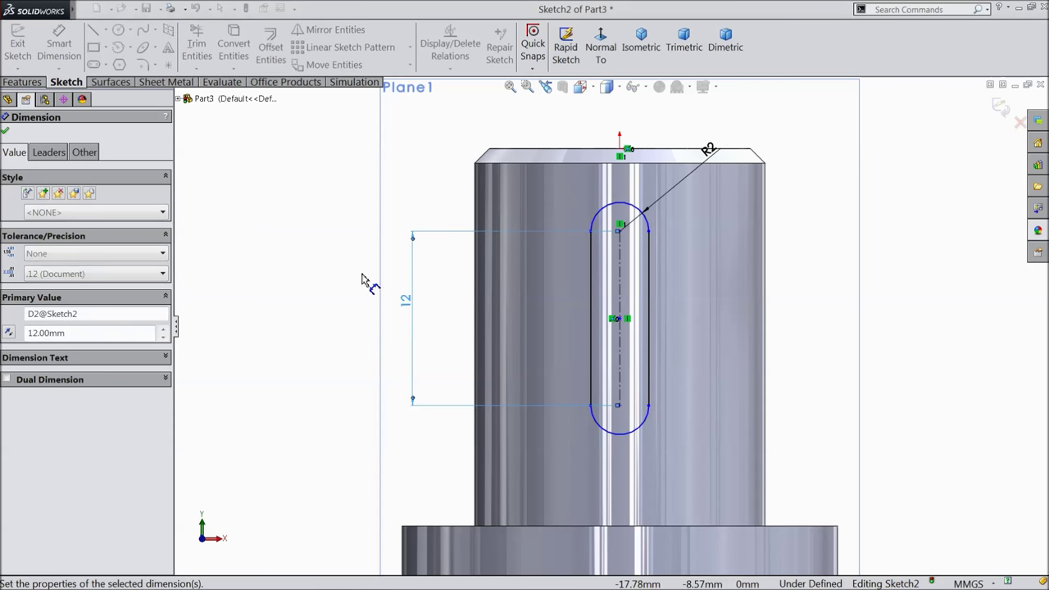
Place the slot 6 mm below the shaft top and start an Extruded Cut.
left_click(620, 231)
left_click(635, 150)
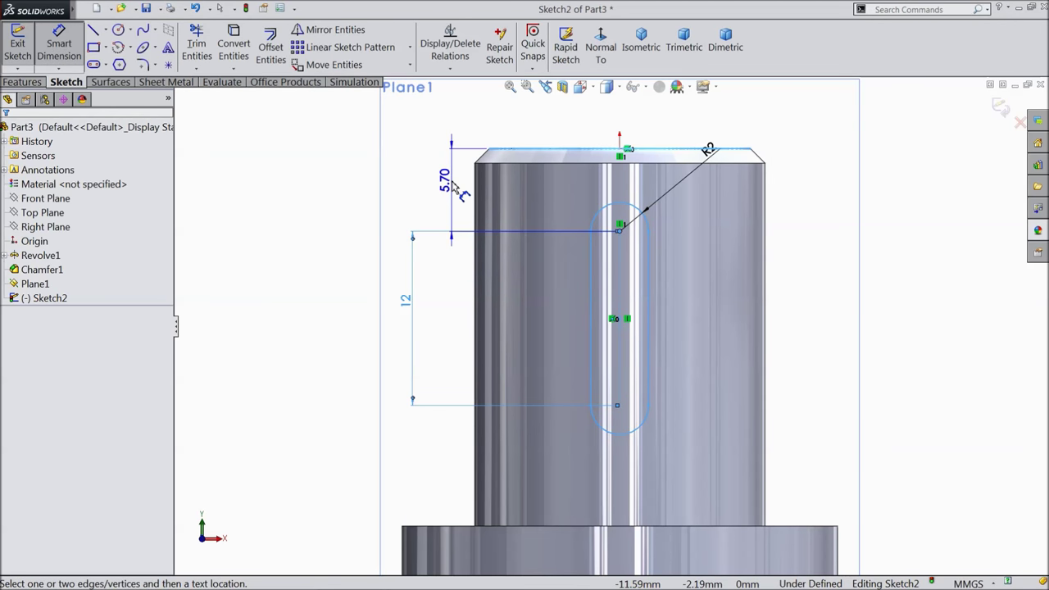
left_click(455, 187)
type("6.00mm")
left_click(394, 170)
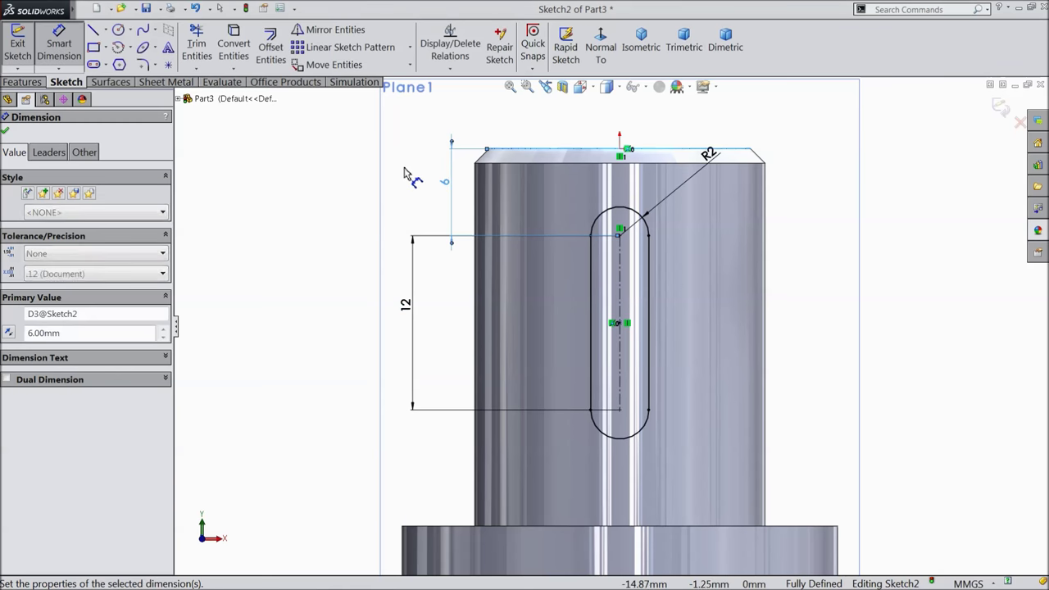
left_click(6, 133)
left_click(22, 82)
left_click(226, 49)
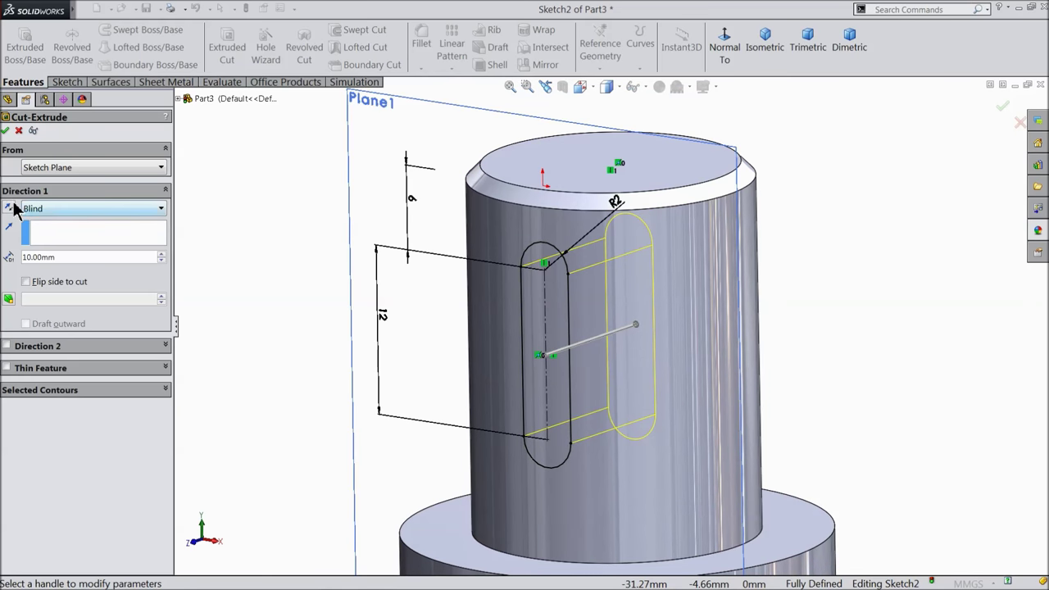
Reverse the cut, set it to Up To Next, and create Cut-Extrude1.
left_click(9, 210)
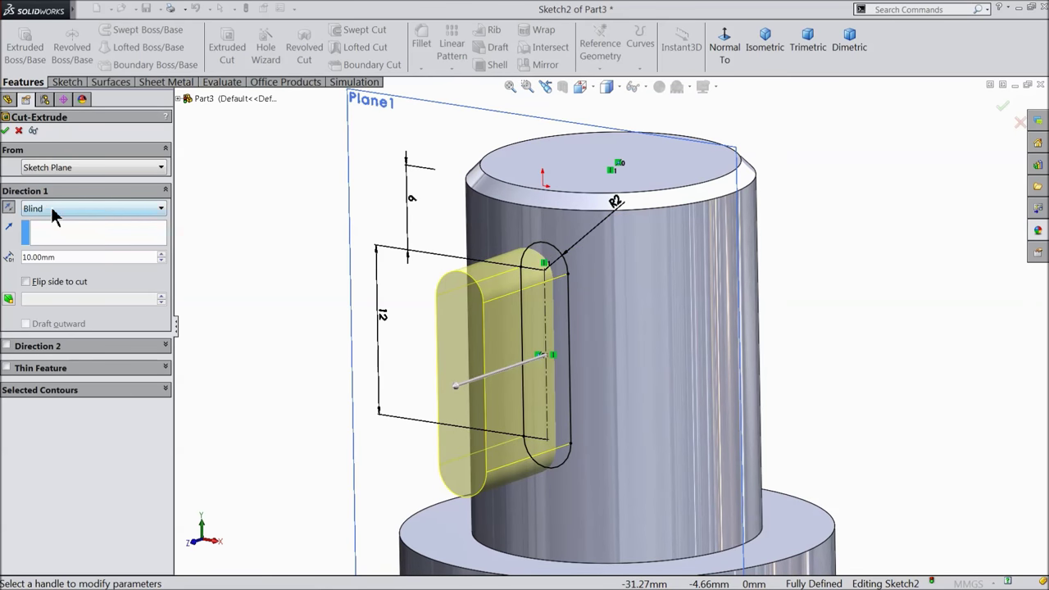
left_click(54, 212)
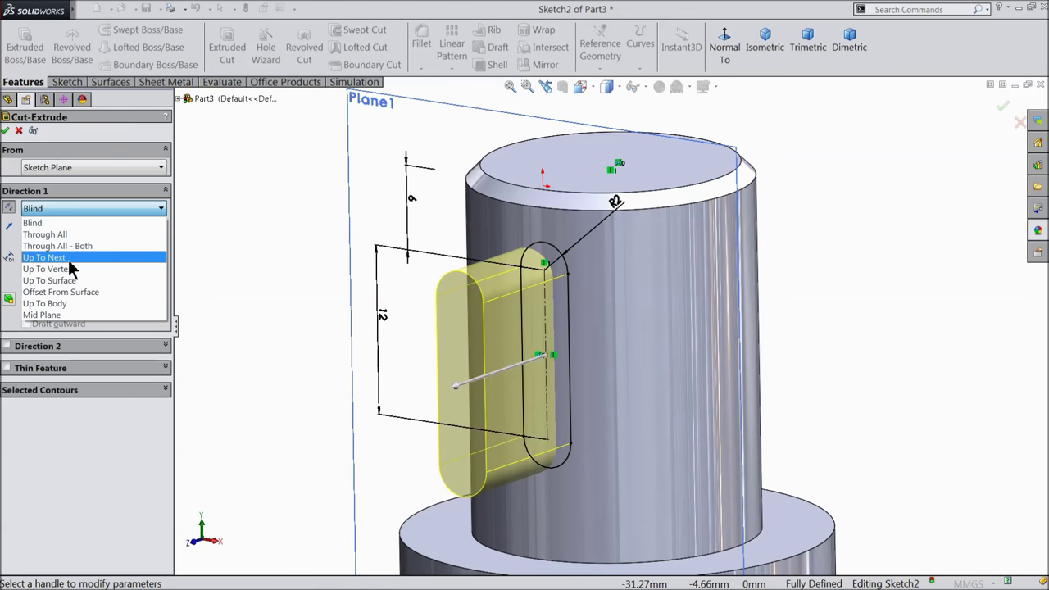
left_click(70, 259)
middle_click_drag(234, 268, 232, 277)
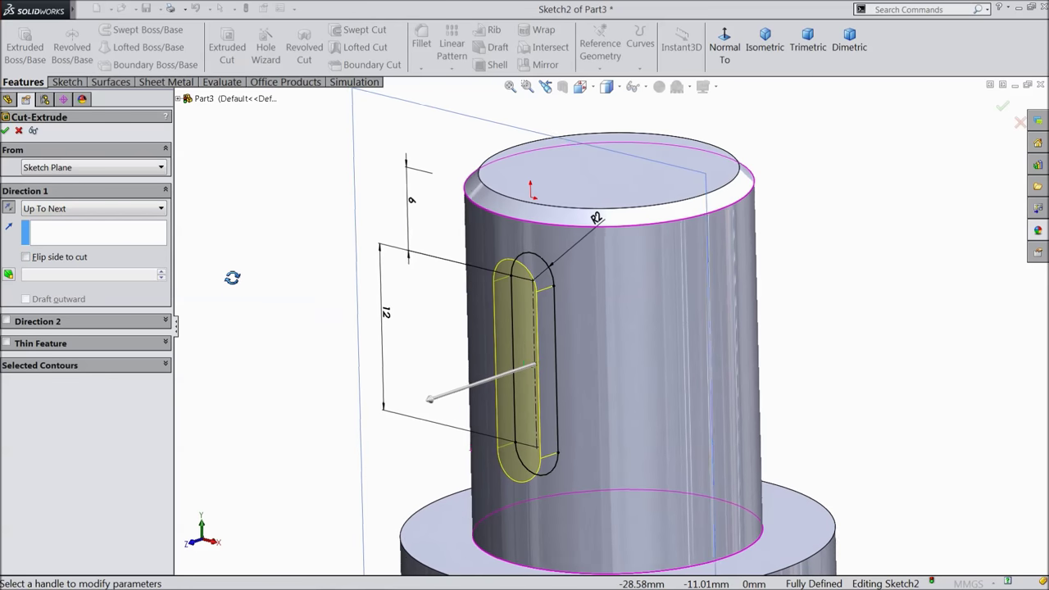
scroll(611, 368, "up", 3)
scroll(623, 401, "down", 3)
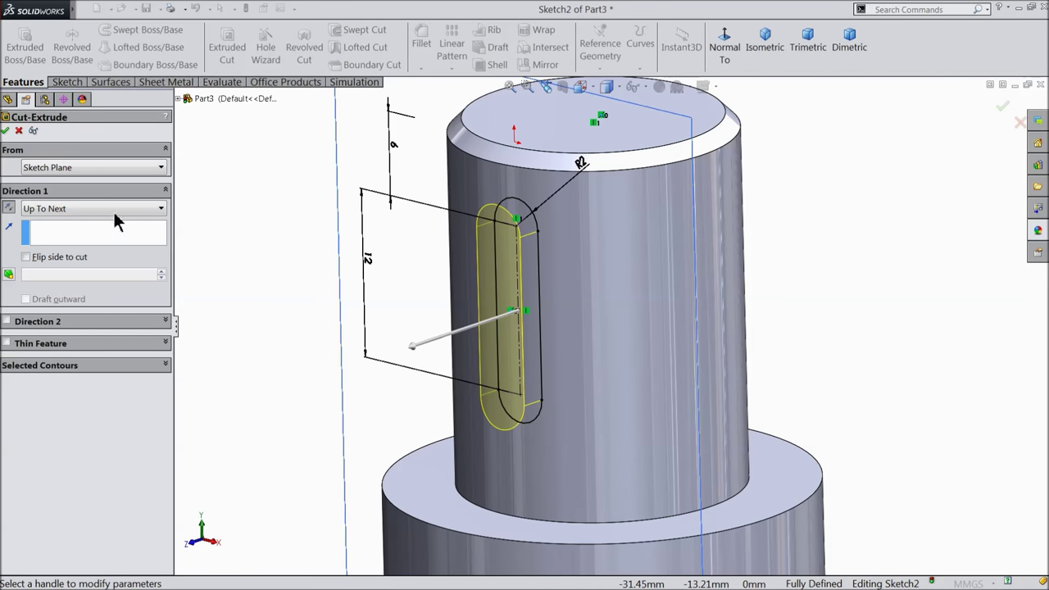
left_click(6, 130)
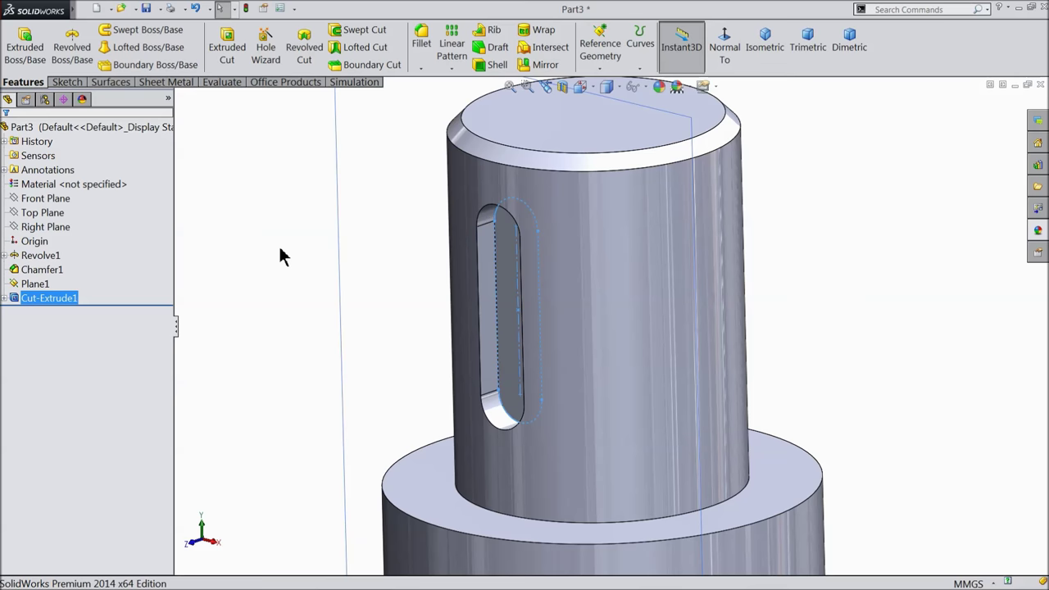
mouse_move(281, 261)
middle_mouse_down()
mouse_move(330, 172)
mouse_move(368, 178)
mouse_move(303, 227)
mouse_move(322, 266)
mouse_move(312, 264)
middle_mouse_up()
scroll(352, 276, "up", 3)
scroll(361, 293, "up", 2)
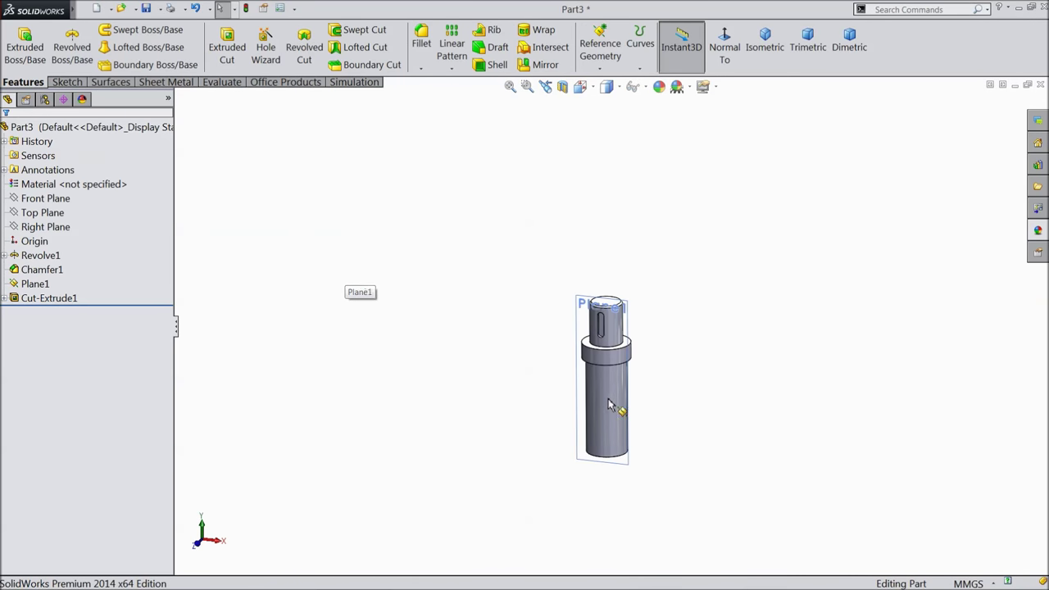
scroll(624, 371, "down", 3)
scroll(624, 371, "down", 2)
Hide Plane1 and give the whole Part3 shaft a yellow appearance.
left_click(498, 160)
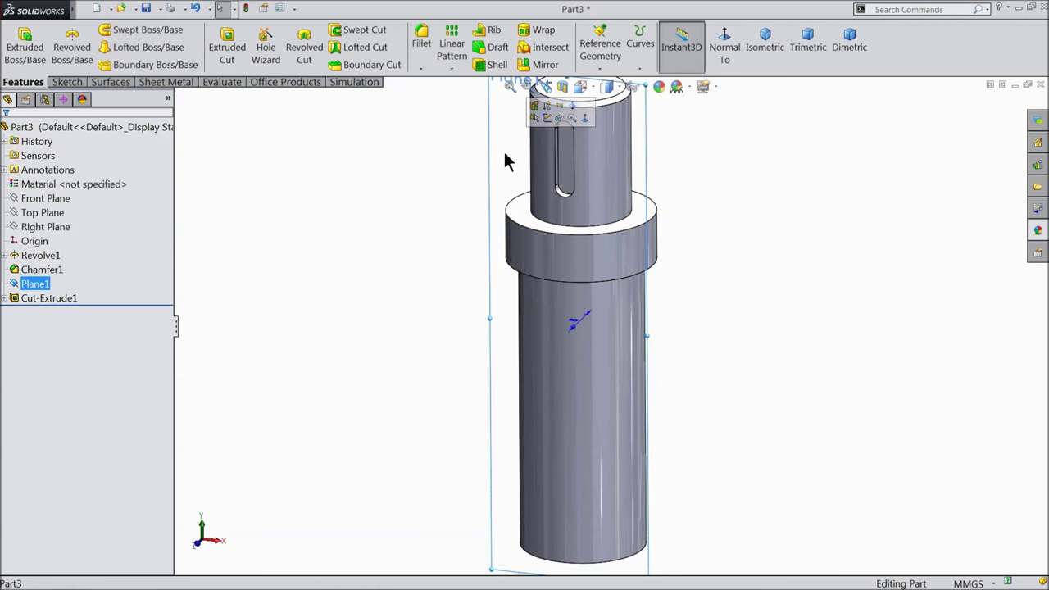
left_click(561, 120)
left_click(117, 131)
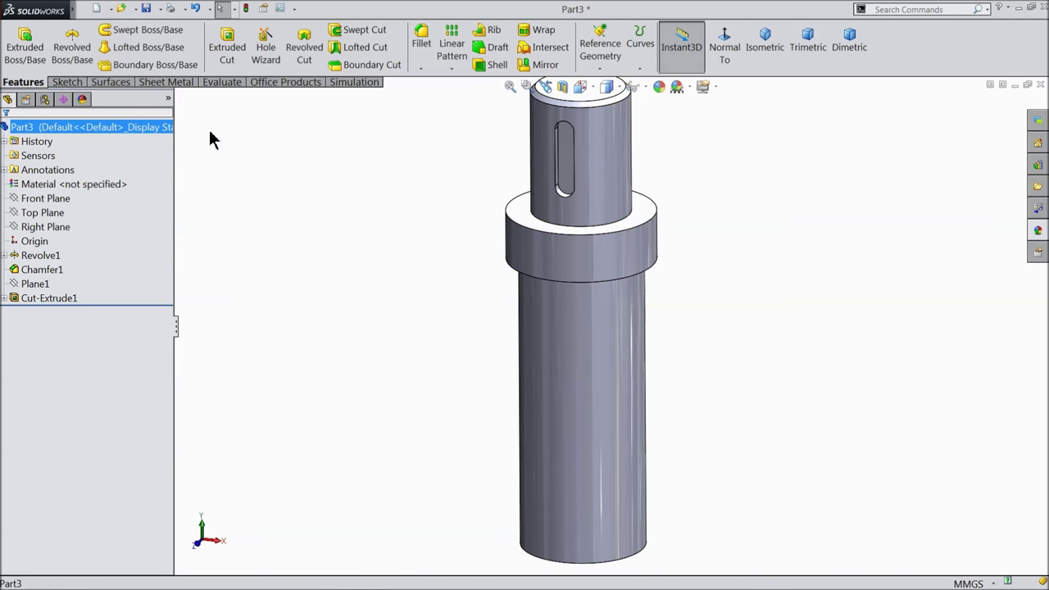
left_click(658, 86)
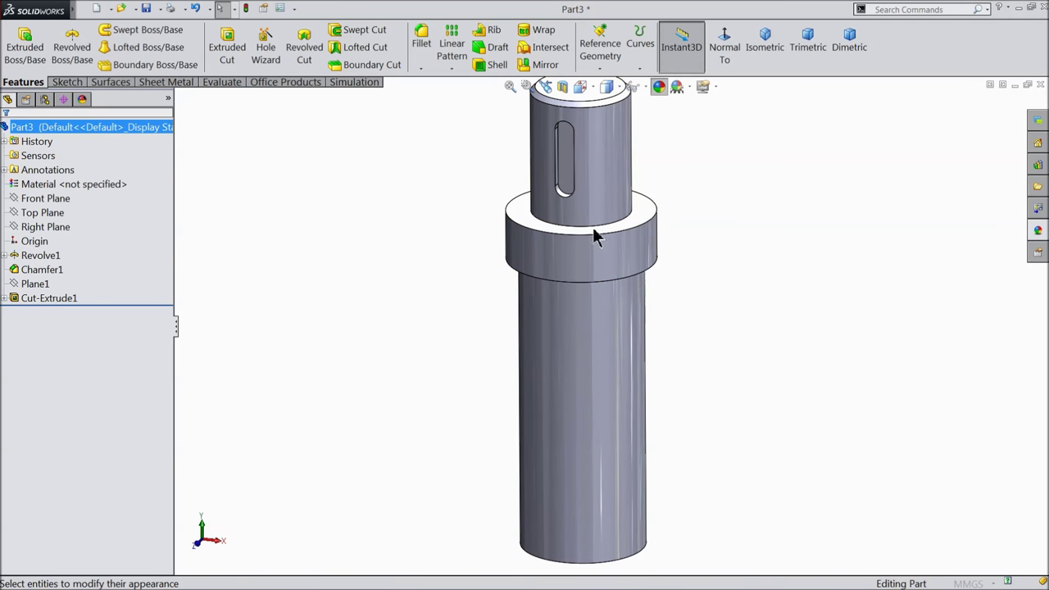
left_click(71, 413)
middle_click_drag(342, 356, 344, 381)
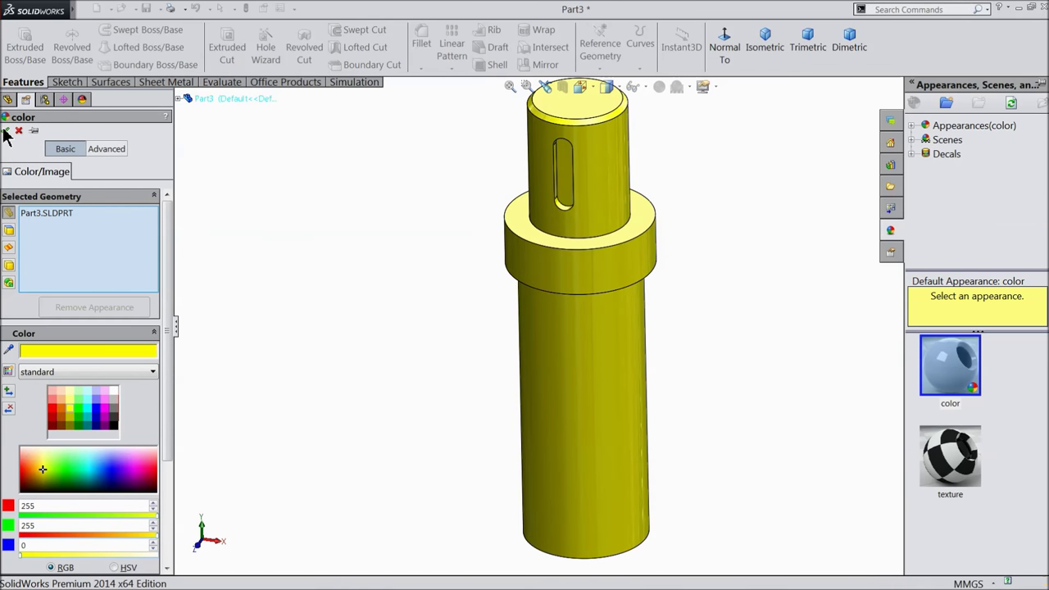
left_click(8, 130)
mouse_move(319, 304)
middle_mouse_down()
mouse_move(328, 278)
mouse_move(319, 280)
middle_mouse_up()
scroll(381, 284, "down", 2)
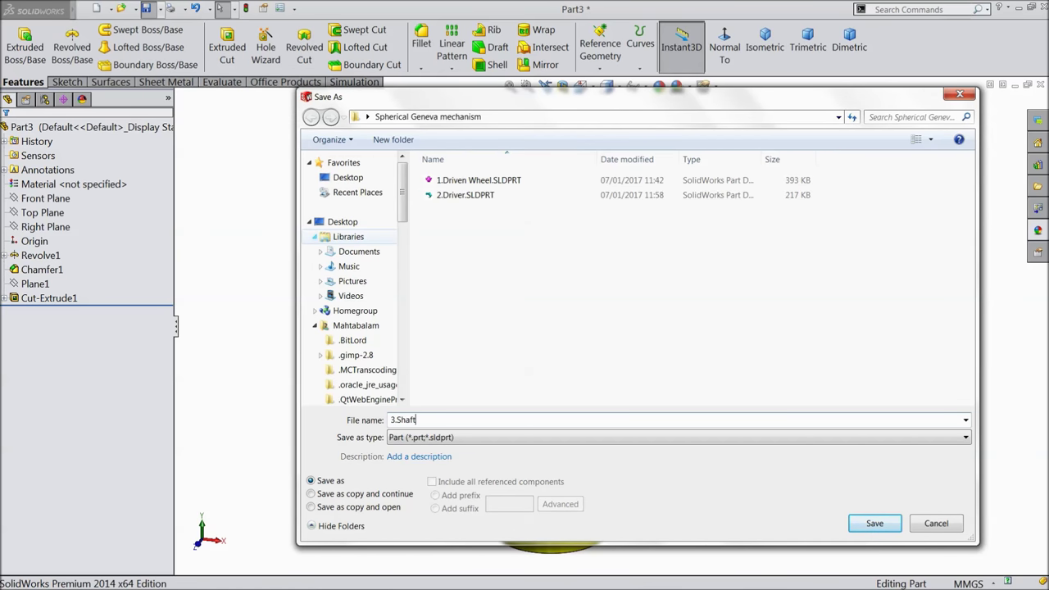
Save the shaft as 3.Shaft.SLDPRT and inspect it from other angles.
left_click(865, 529)
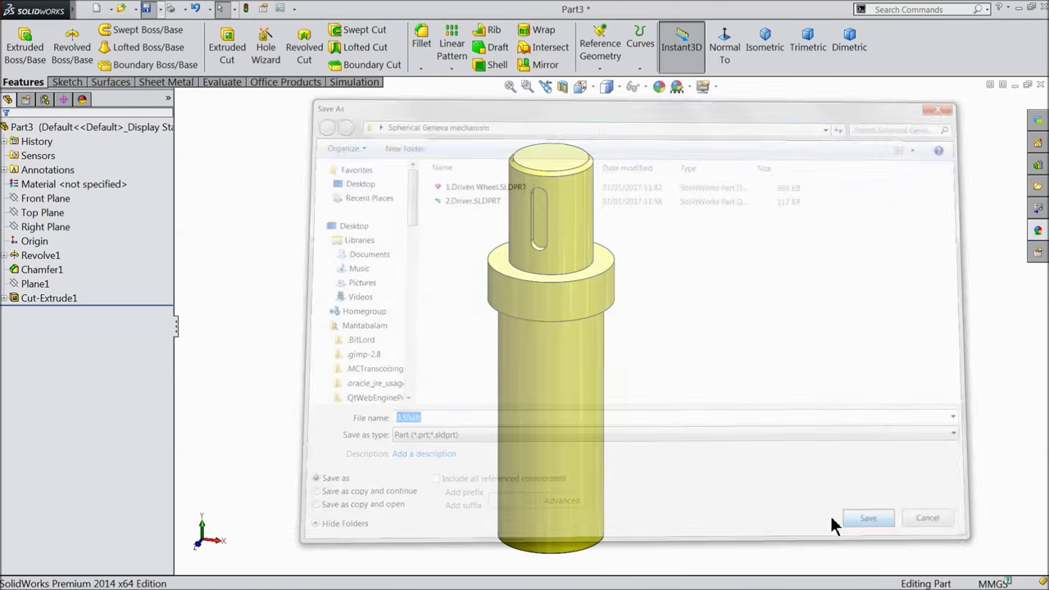
mouse_move(645, 317)
middle_mouse_down()
mouse_move(658, 117)
mouse_move(632, 283)
mouse_move(650, 377)
mouse_move(640, 389)
middle_mouse_up()
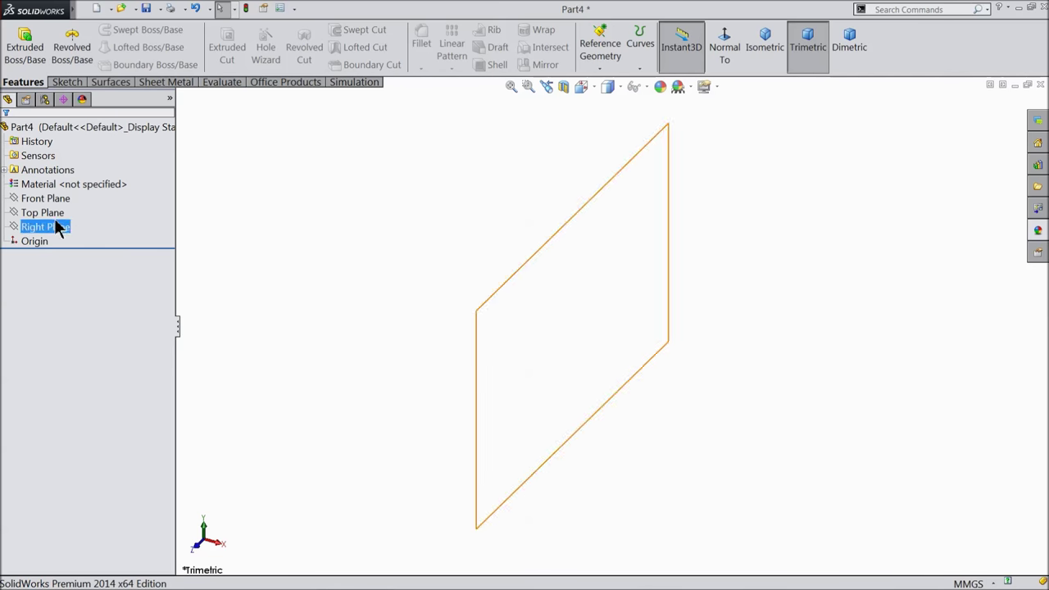
Sketch two concentric circles centred on the origin on the Front Plane, viewed normal-to.
left_click(25, 201)
left_click(27, 184)
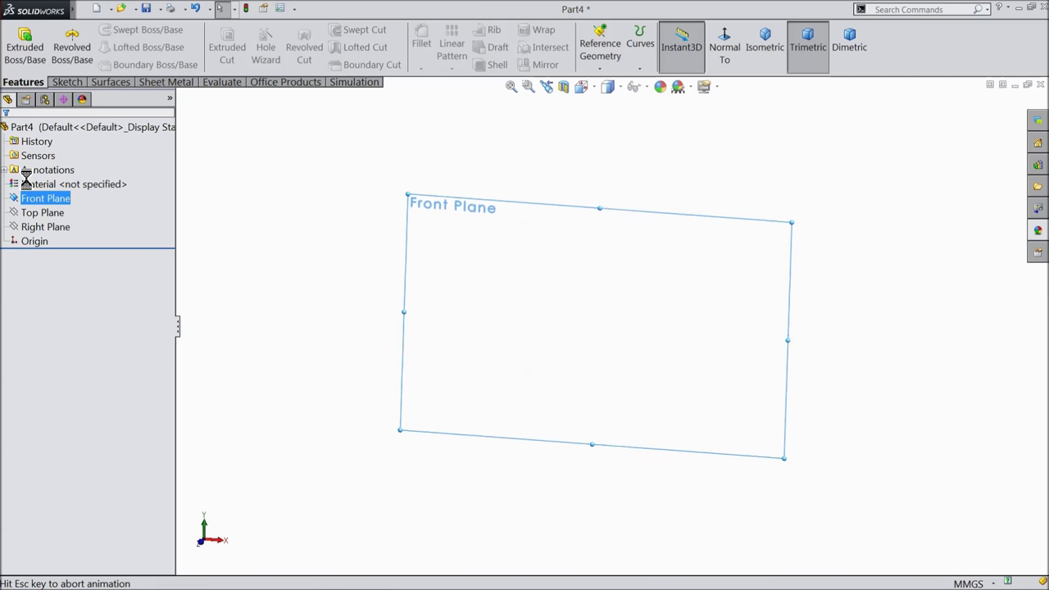
left_click(66, 84)
left_click(118, 31)
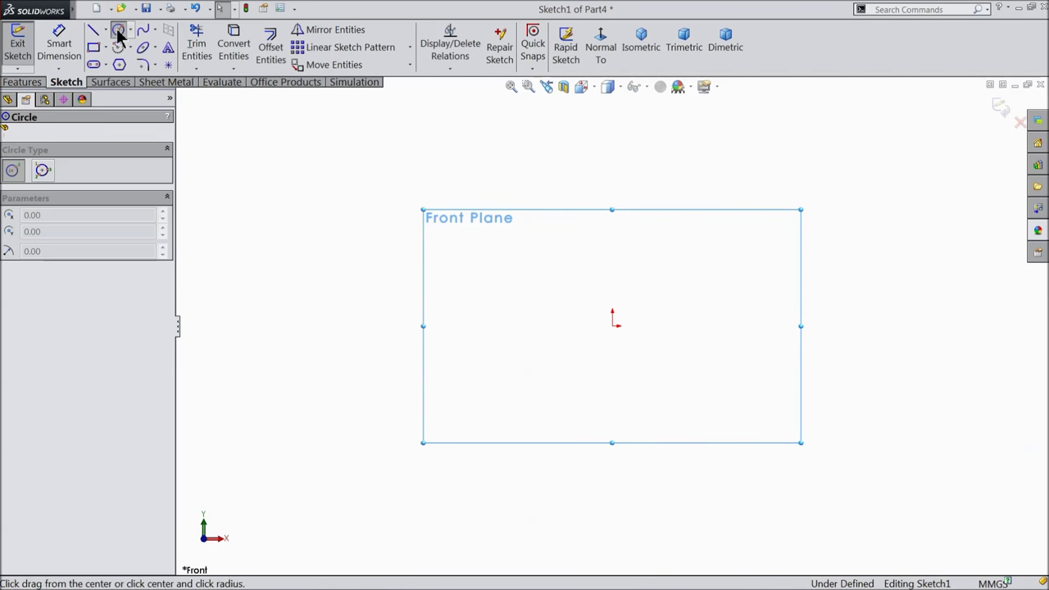
left_click(612, 325)
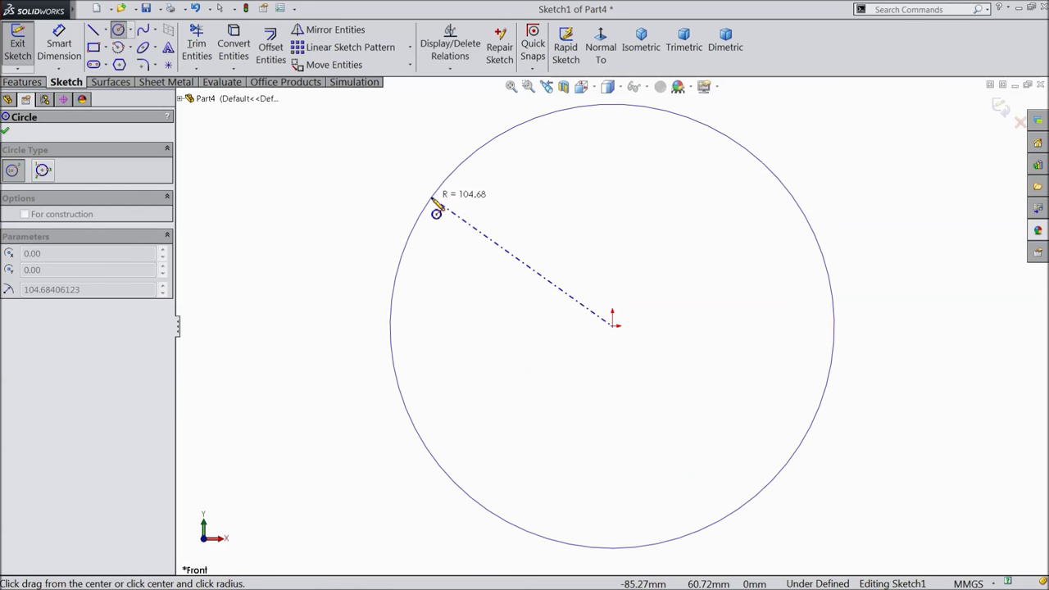
left_click(429, 203)
left_click(612, 326)
left_click(500, 296)
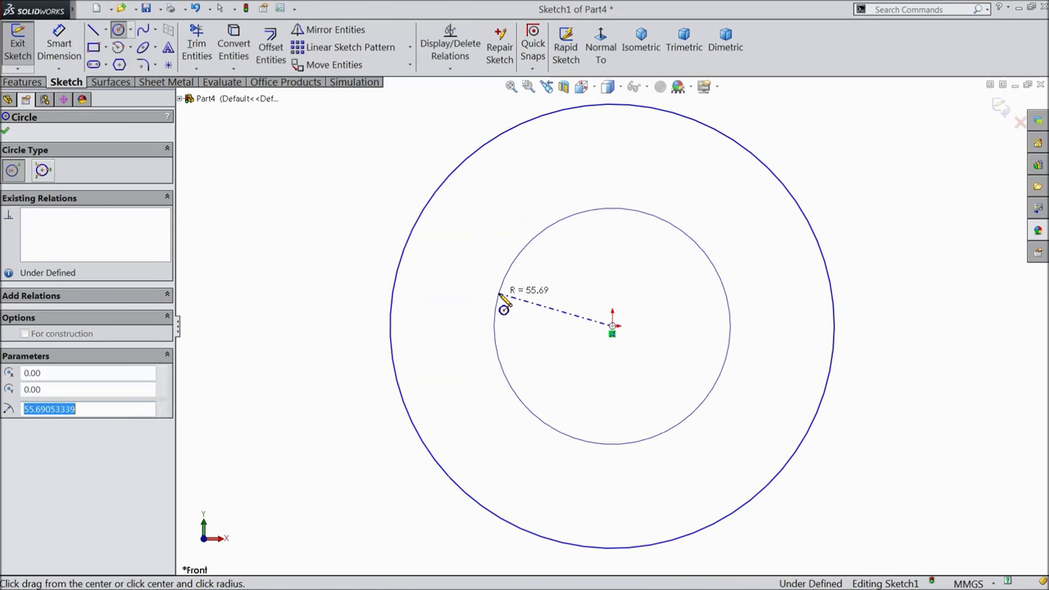
left_click(5, 132)
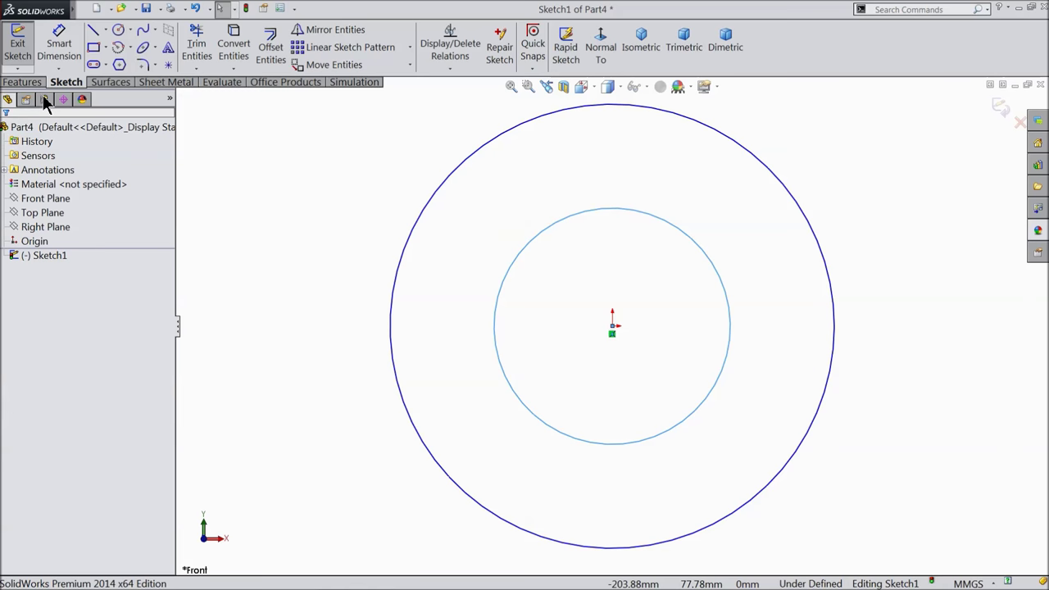
Dimension the outer circle to Ø40 and the inner circle to Ø20.02.
left_click(59, 45)
left_click(394, 291)
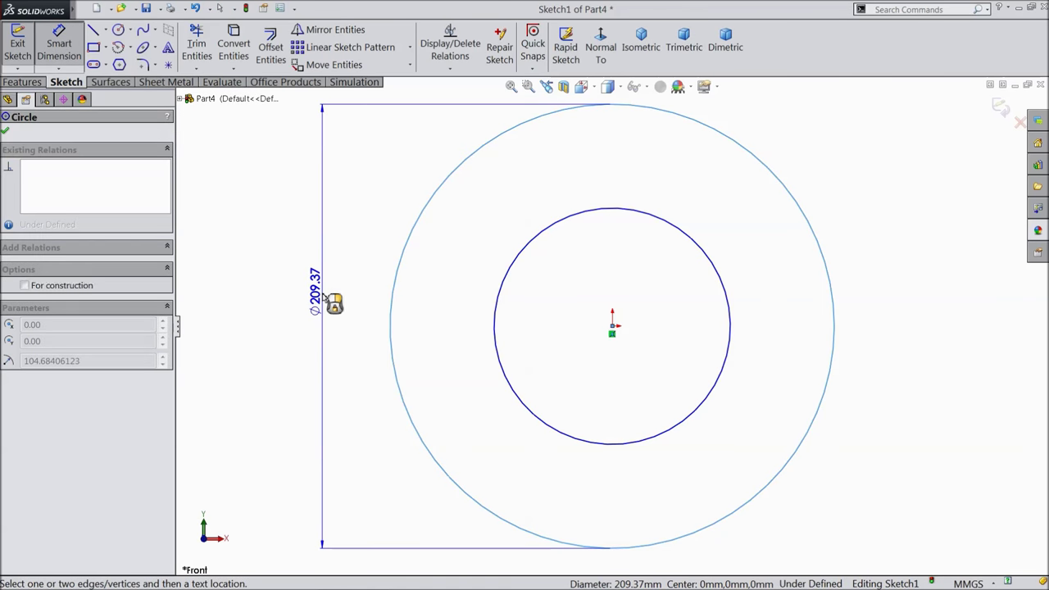
left_click(323, 304)
type("4")
left_click(264, 280)
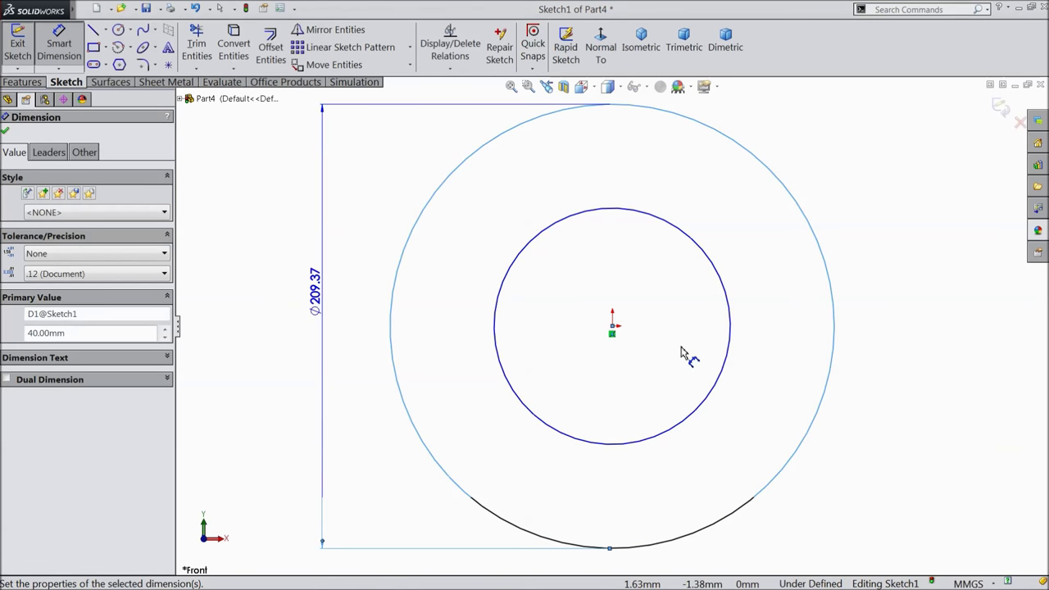
left_click(730, 338)
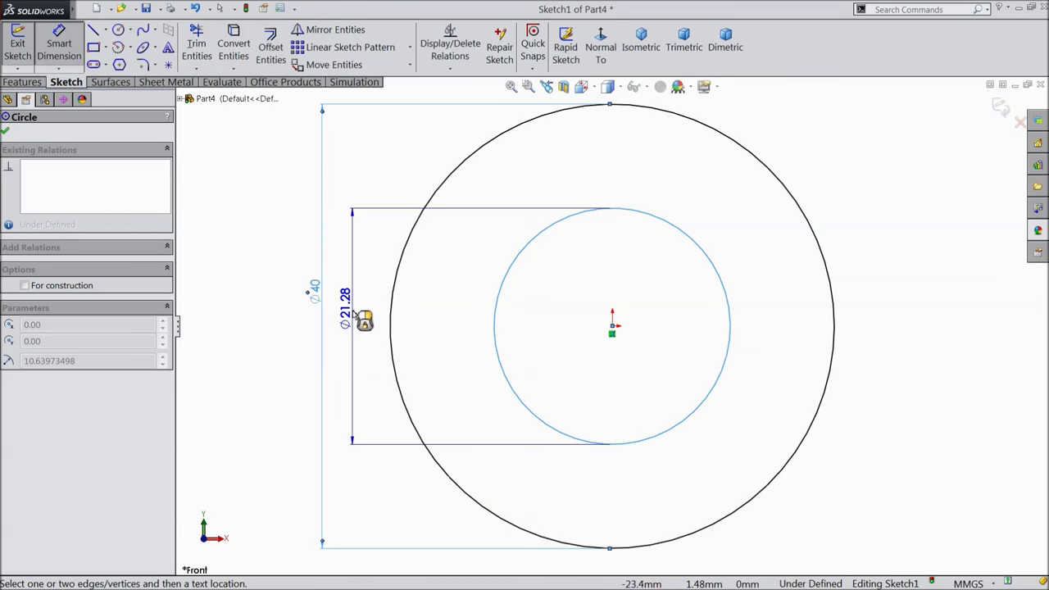
left_click(353, 311)
type("20.02")
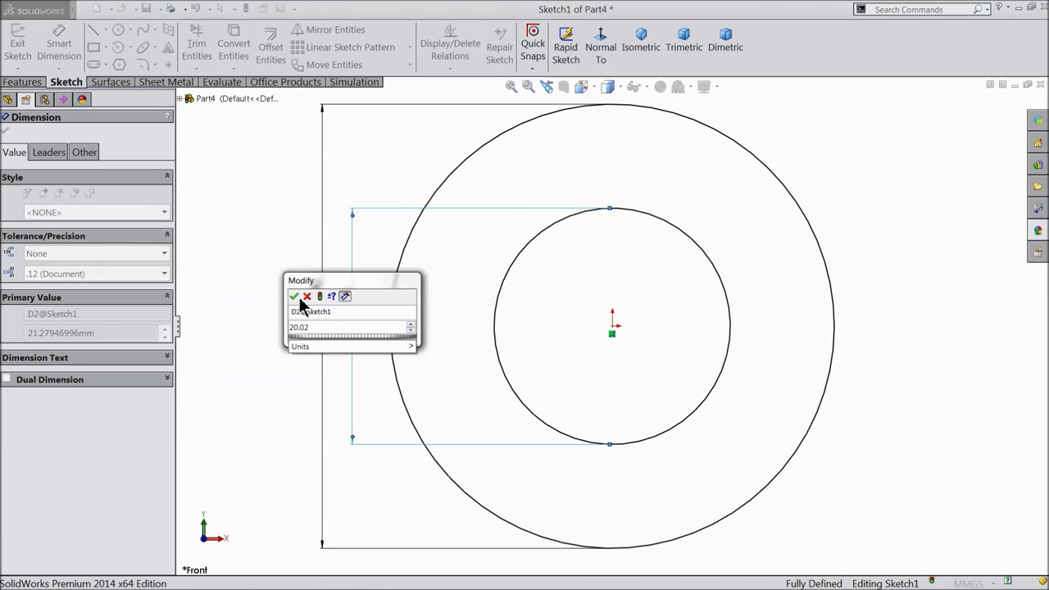
left_click(295, 297)
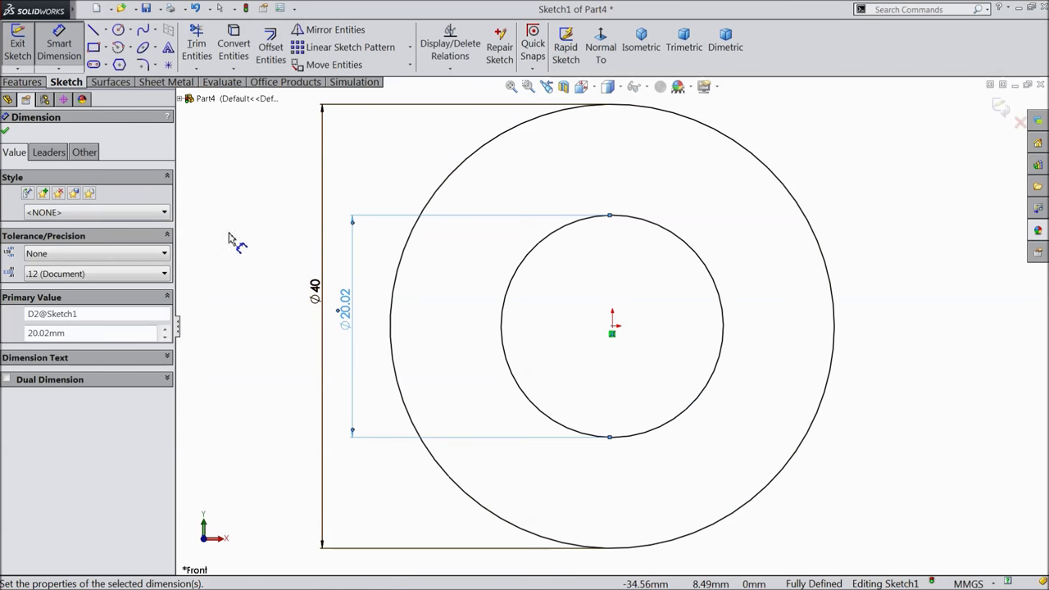
left_click(5, 131)
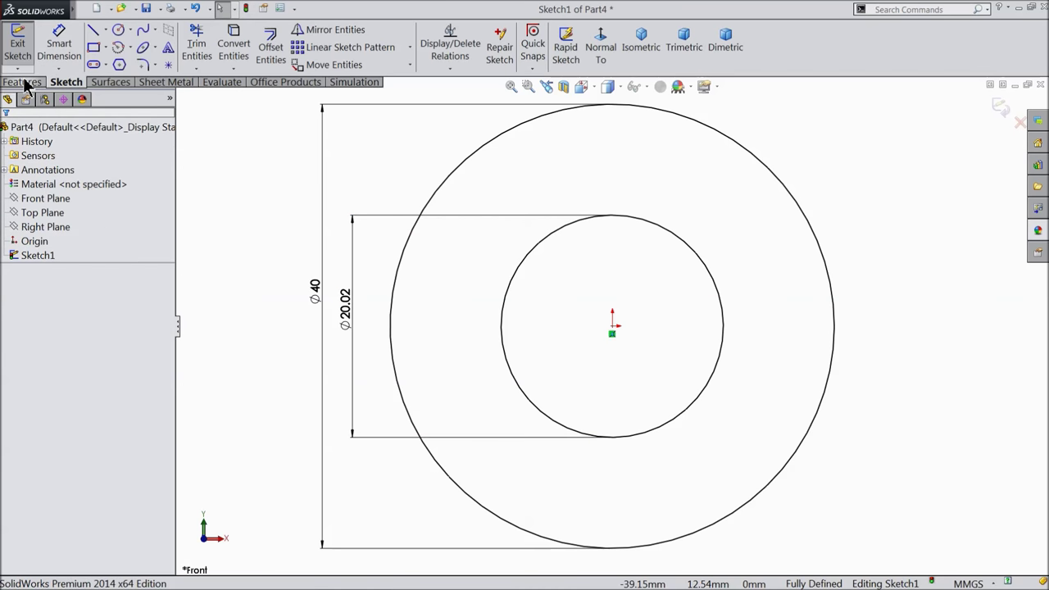
left_click(23, 82)
left_click(25, 45)
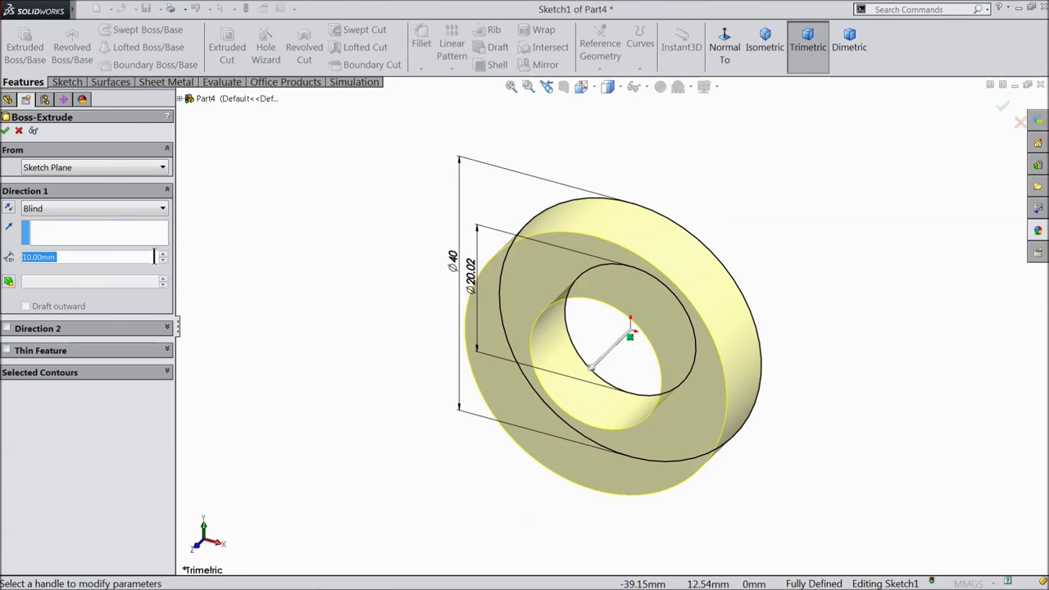
Extrude the ring sketch to a depth of 20 mm.
left_click(163, 253)
left_click(5, 132)
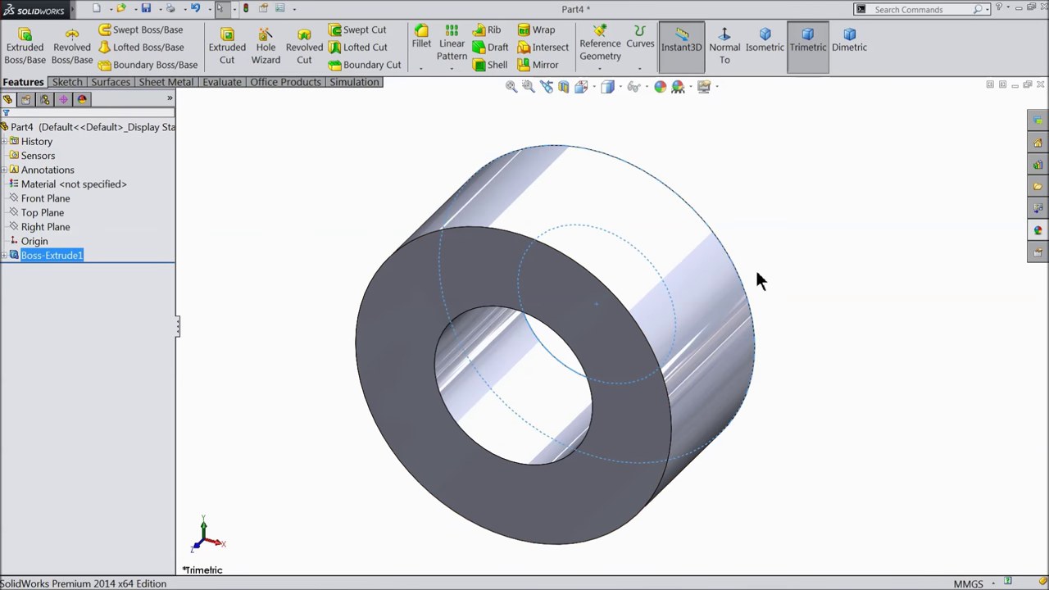
left_click(755, 268)
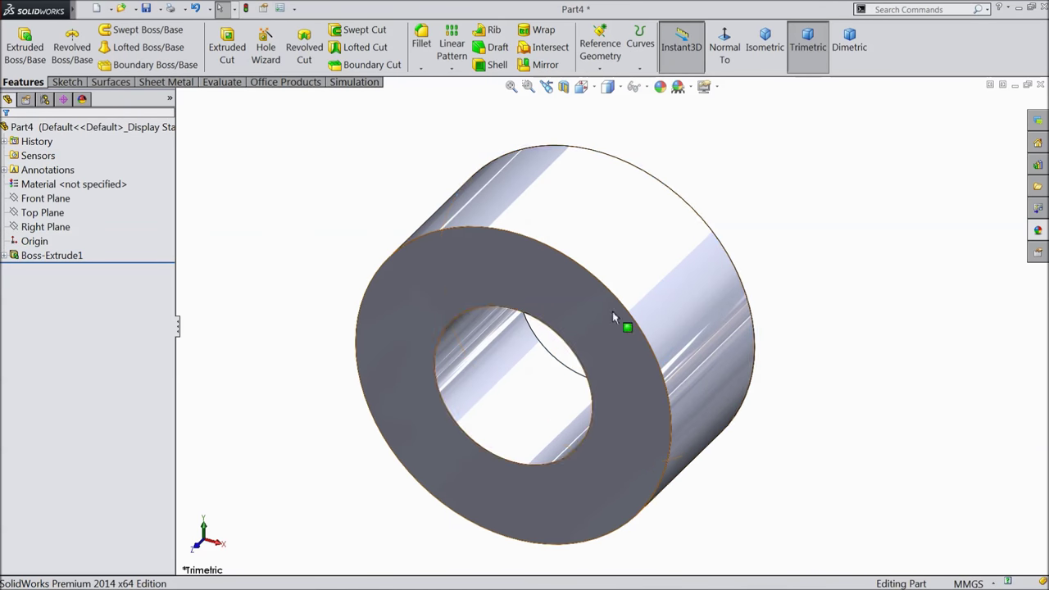
Apply the Metal > Iron matte iron appearance to the part.
left_click(1038, 232)
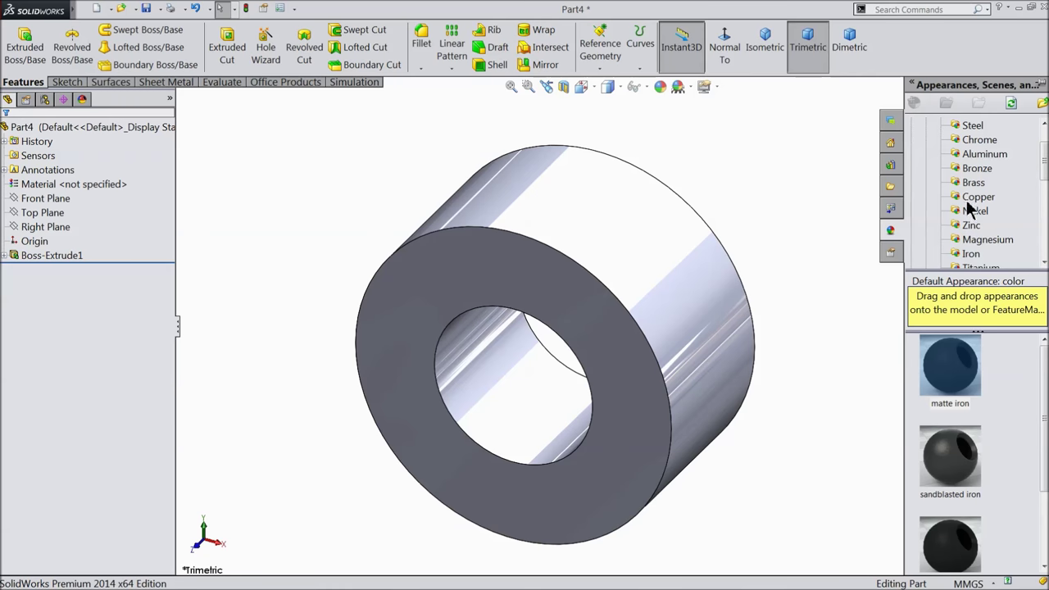
scroll(967, 201, "up", 1)
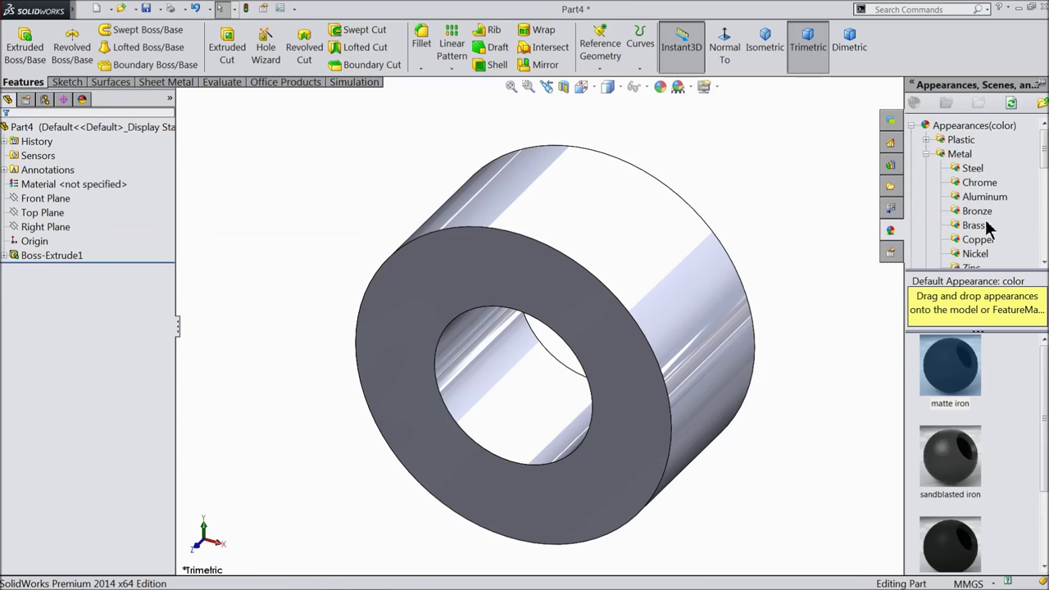
scroll(983, 234, "down", 1)
scroll(979, 250, "down", 1)
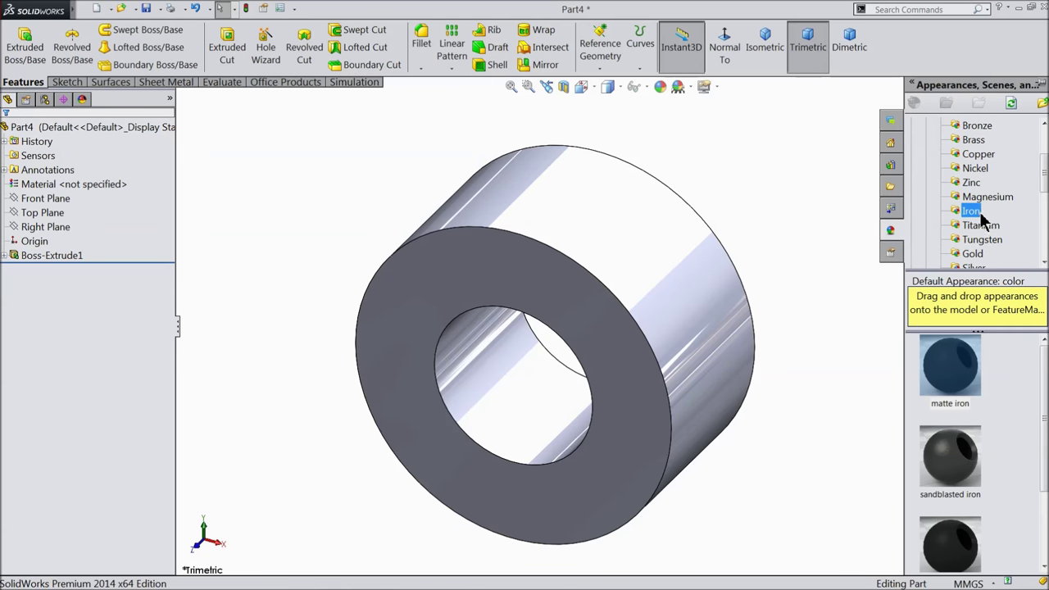
double_click(951, 380)
mouse_move(952, 380)
middle_mouse_down()
mouse_move(909, 327)
mouse_move(756, 354)
mouse_move(860, 388)
middle_mouse_up()
left_click(793, 308)
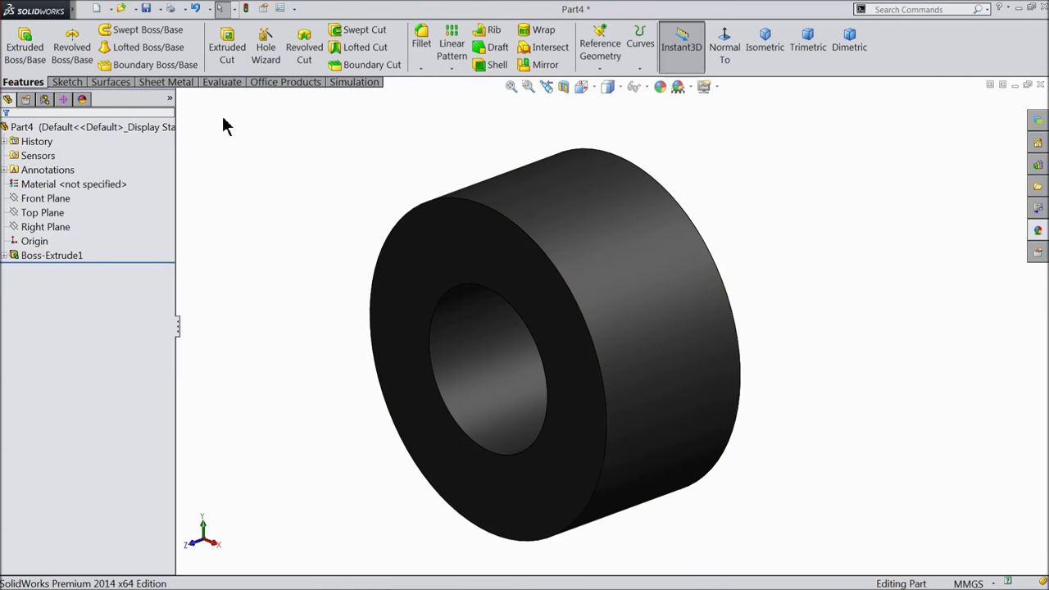
Save the part as 4.bearing in the Spherical Geneva mechanism folder.
key("ctrl+s")
type("4.bearing")
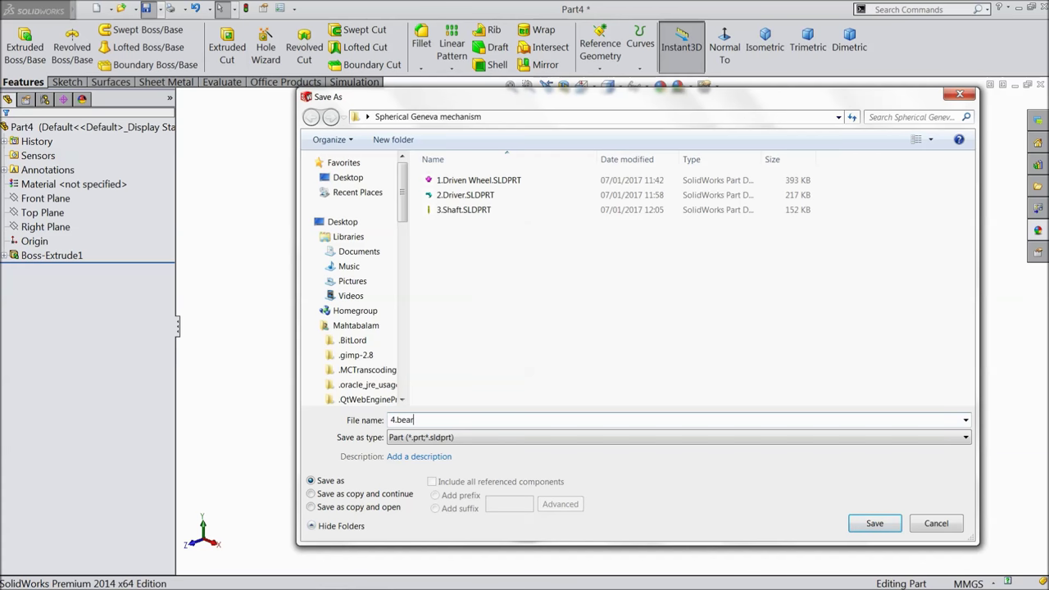
left_click(873, 523)
mouse_move(631, 328)
middle_mouse_down()
mouse_move(786, 368)
mouse_move(865, 262)
mouse_move(767, 404)
mouse_move(628, 444)
mouse_move(814, 421)
mouse_move(784, 431)
middle_mouse_up()
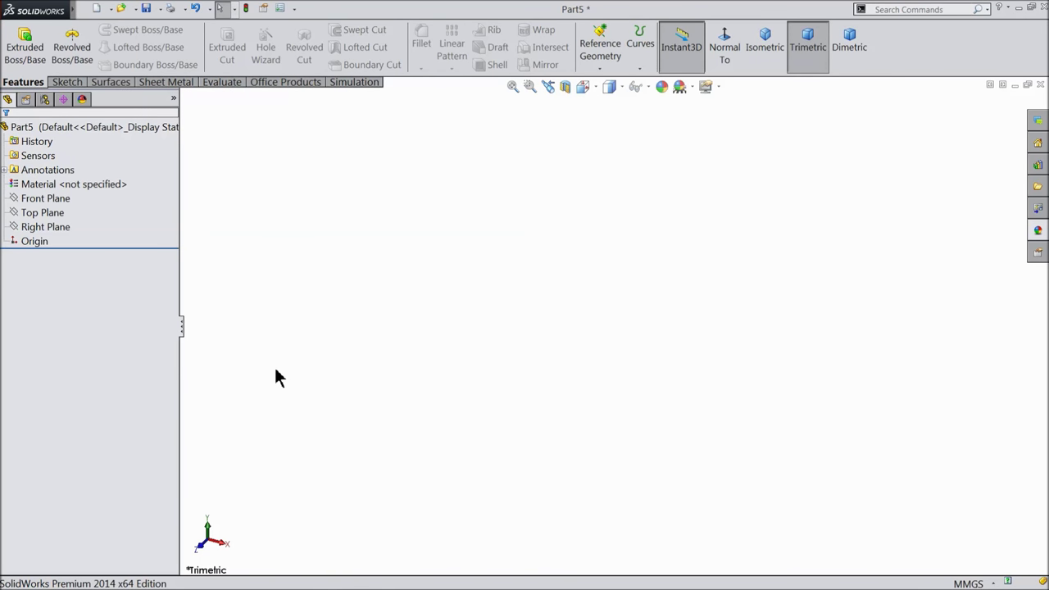
Sketch two concentric circles at the origin on the Front Plane.
left_click(29, 198)
left_click(29, 183)
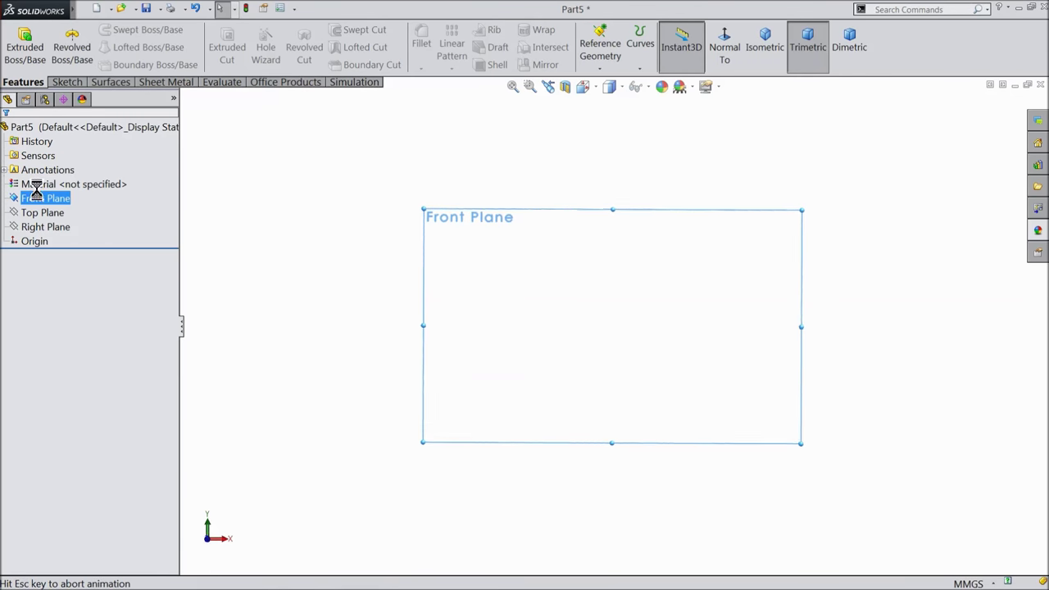
left_click(119, 30)
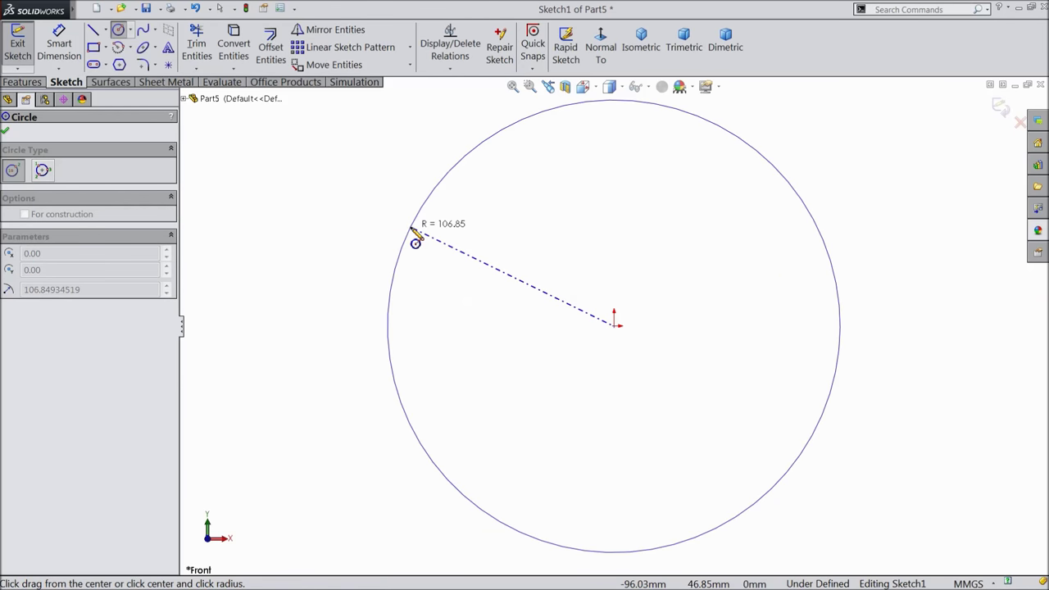
left_click_drag(614, 325, 414, 234)
left_click_drag(614, 326, 453, 283)
Dimension the outer circle to Ø19.80 and the inner circle to Ø15.20.
left_click(56, 59)
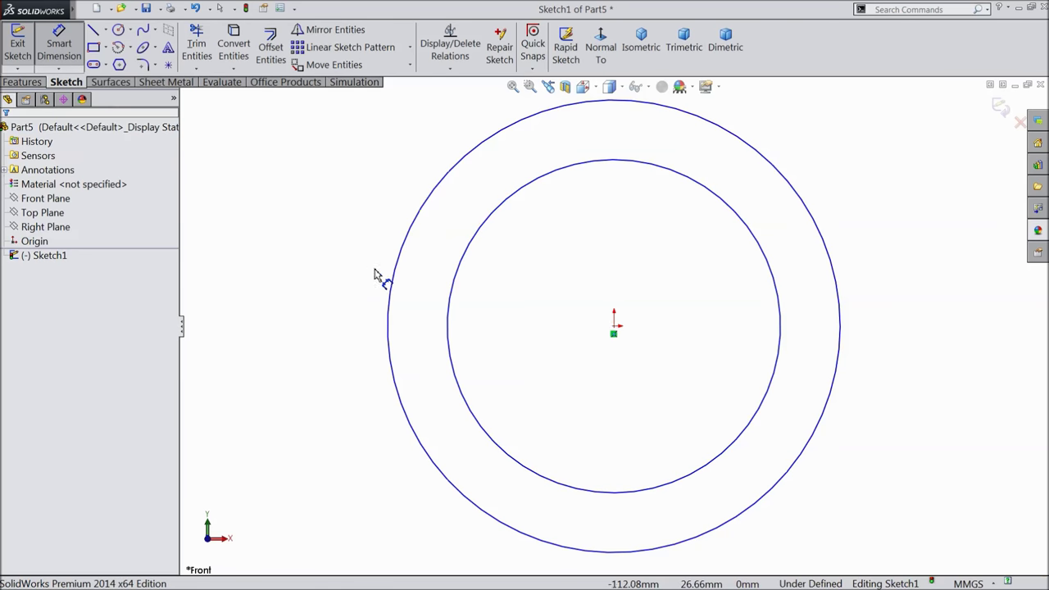
left_click(391, 288)
left_click(346, 305)
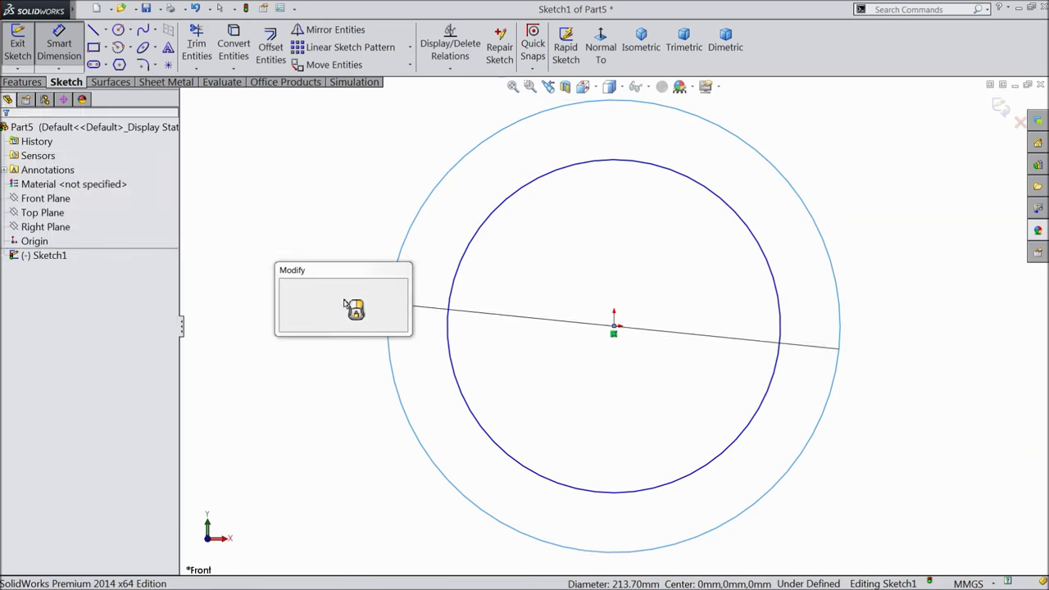
type("19.8")
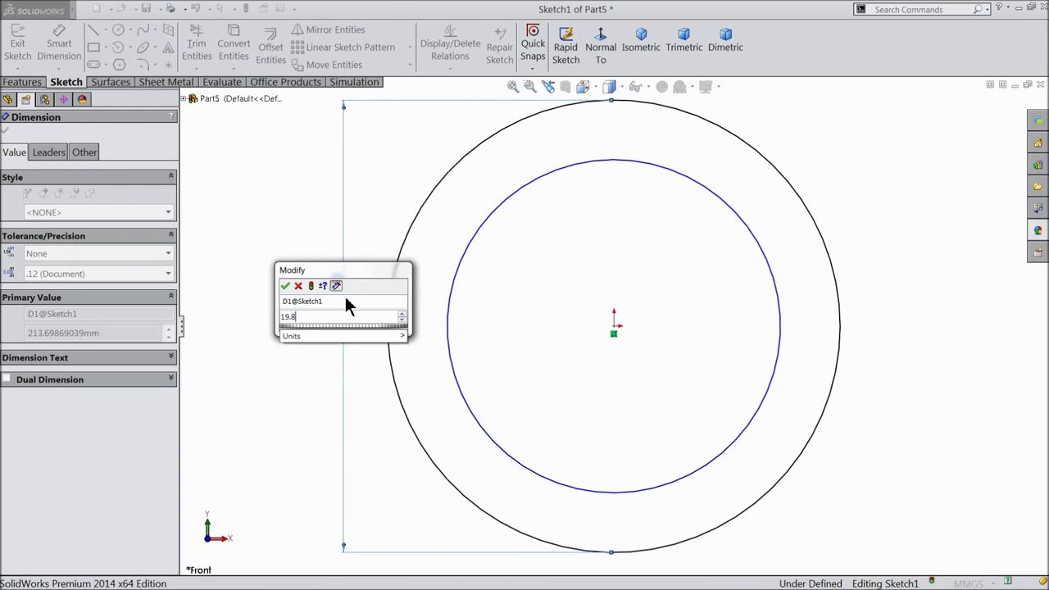
left_click(288, 286)
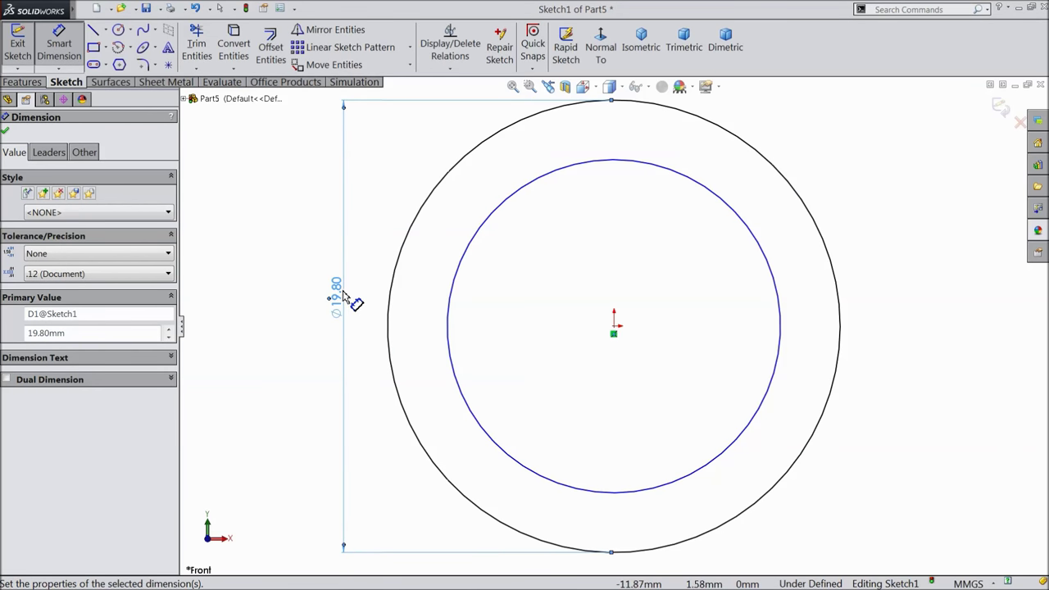
left_click_drag(339, 300, 272, 296)
left_click(449, 321)
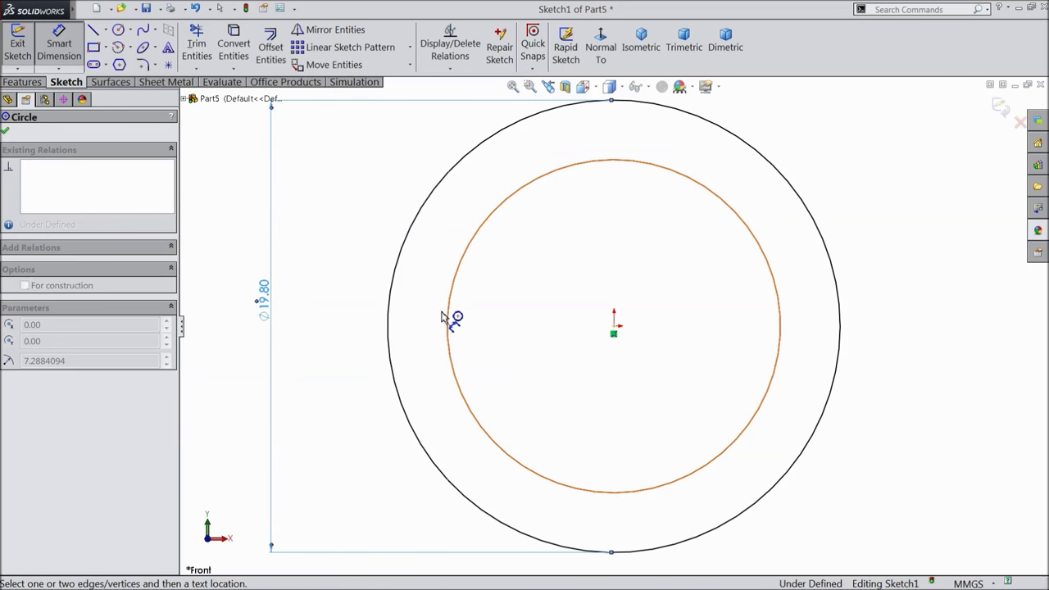
left_click(336, 317)
type("15.2")
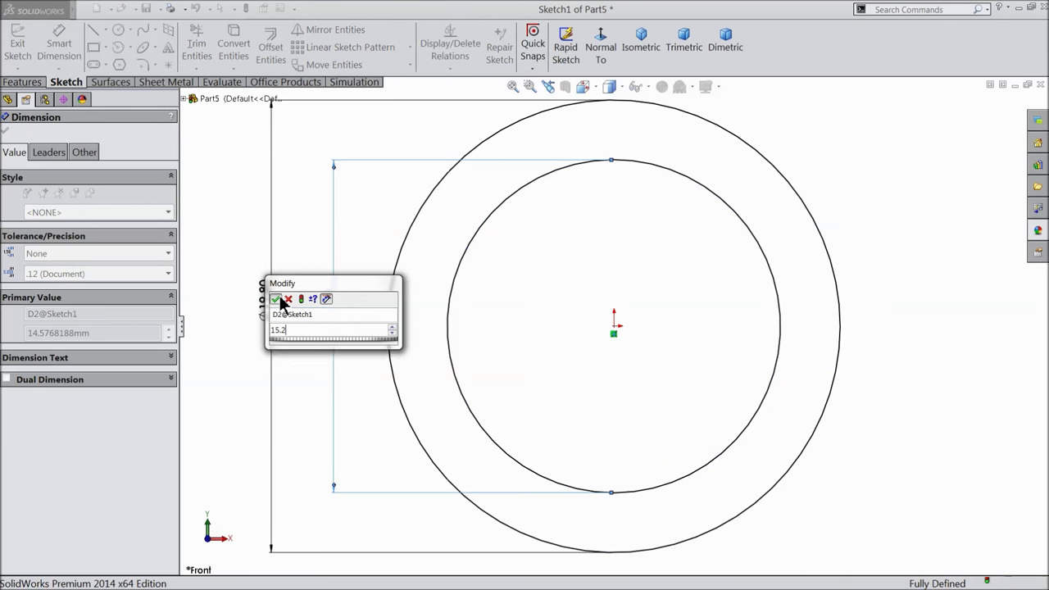
left_click(275, 299)
left_click(5, 131)
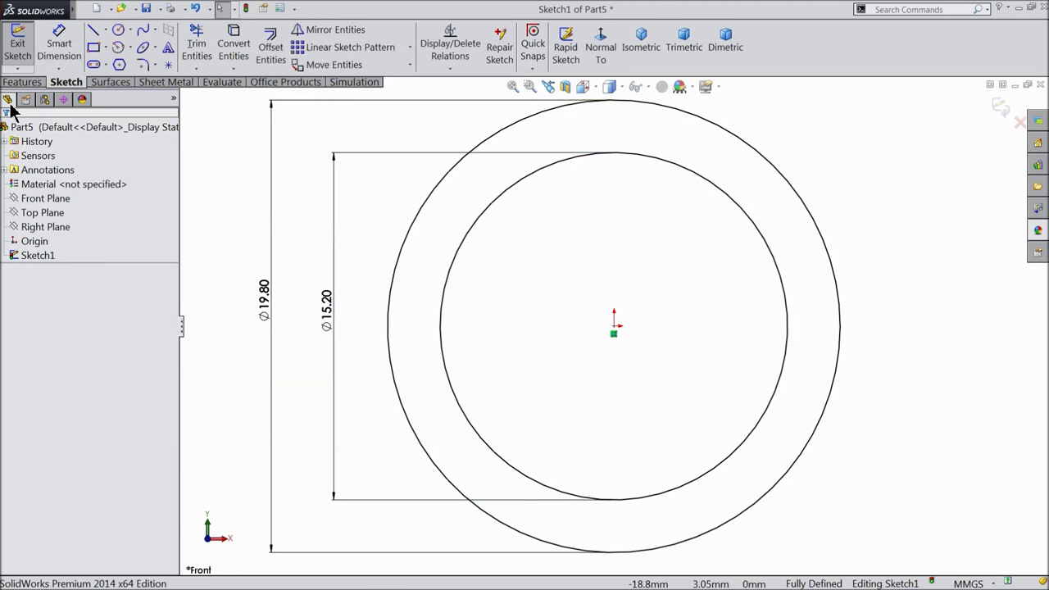
left_click(21, 82)
Extrude the ring sketch 15 mm into a tube.
left_click(24, 45)
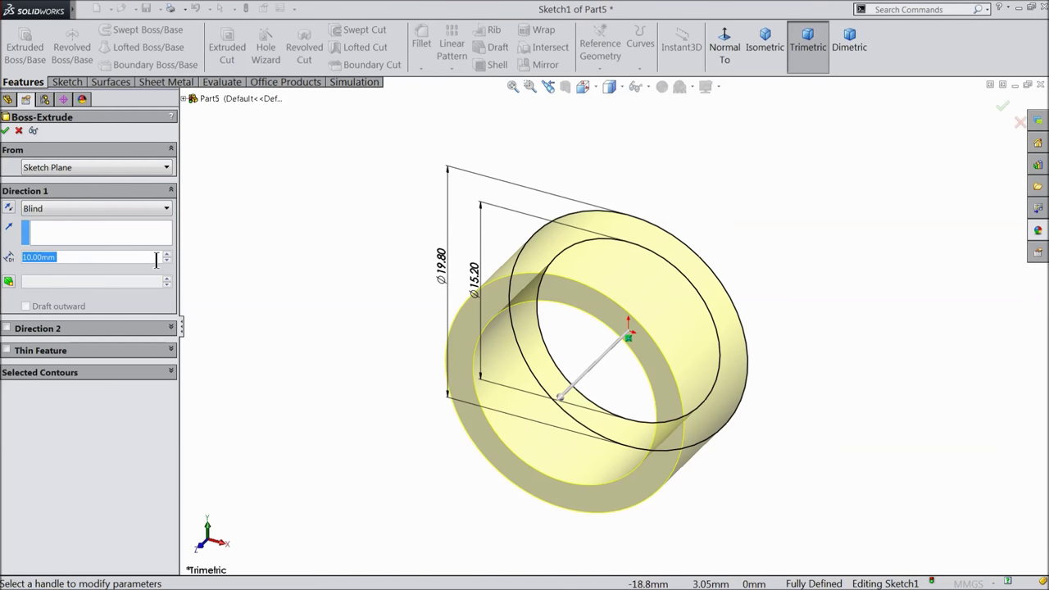
type("15")
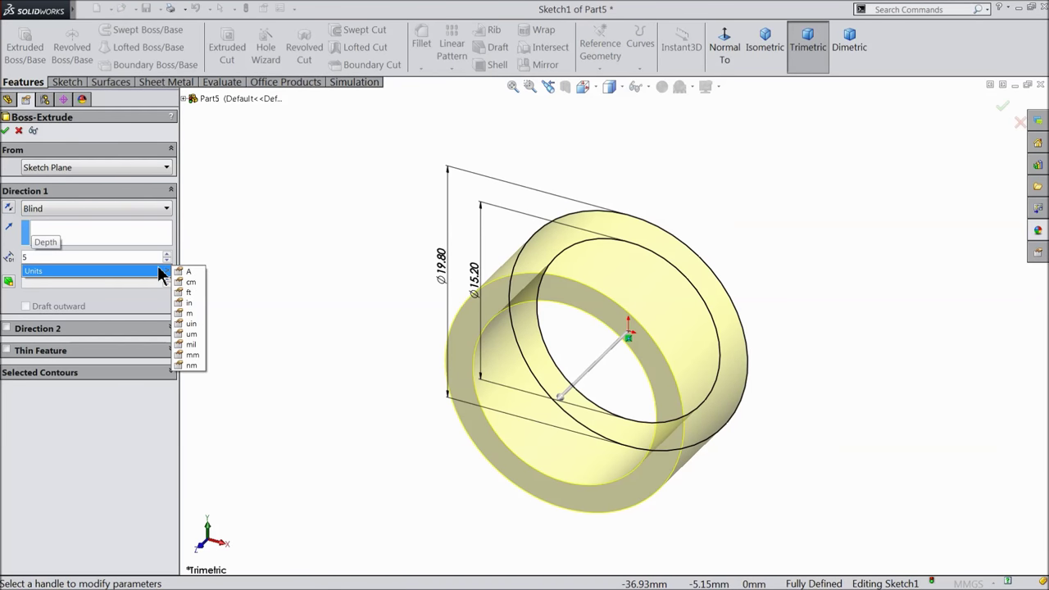
key("Return")
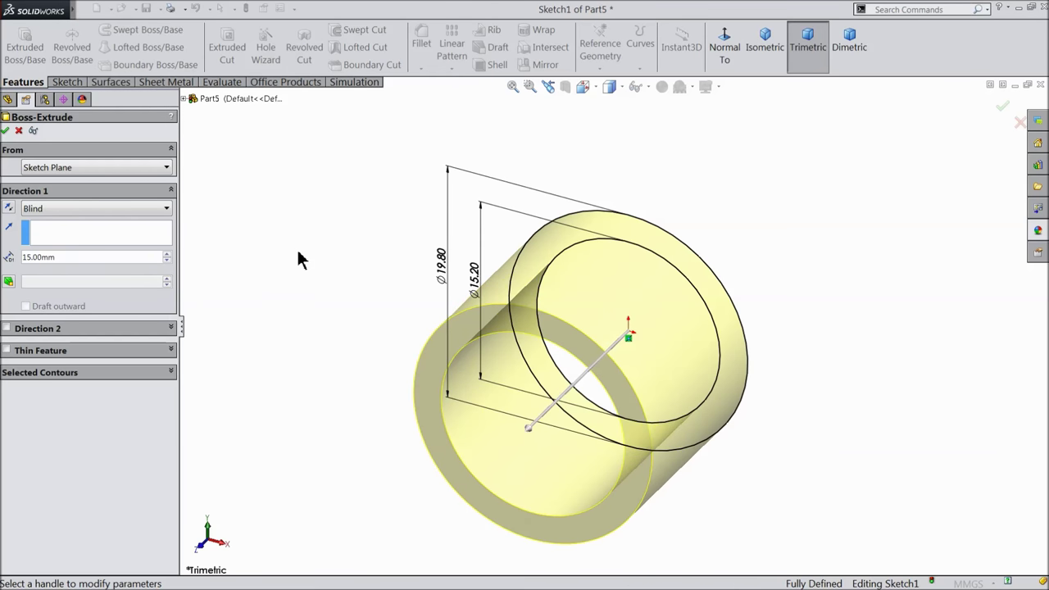
left_click(6, 131)
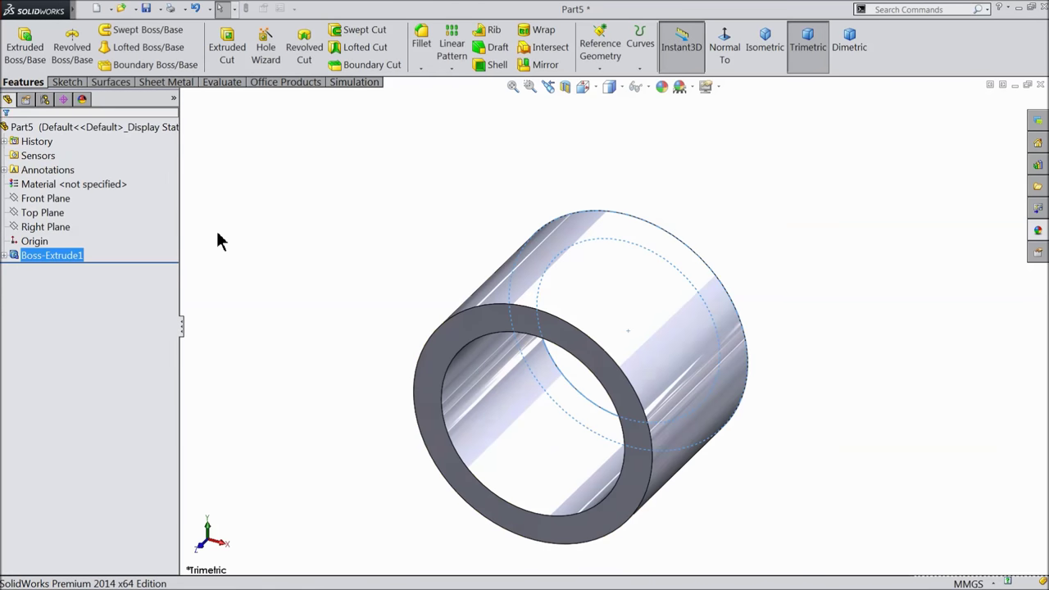
Colour the whole part yellow through Edit Appearance.
left_click(153, 128)
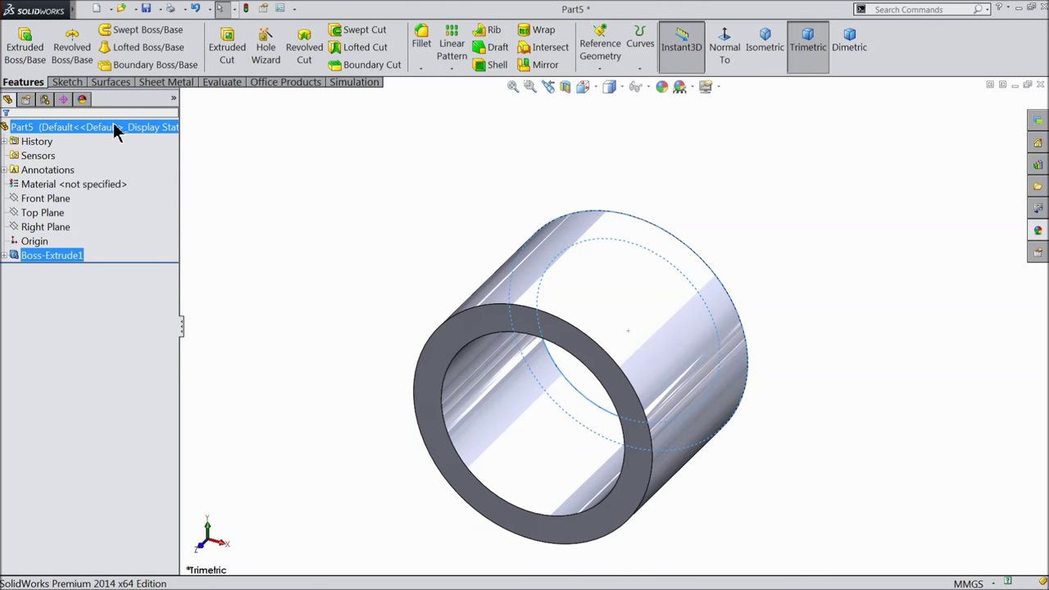
left_click(660, 88)
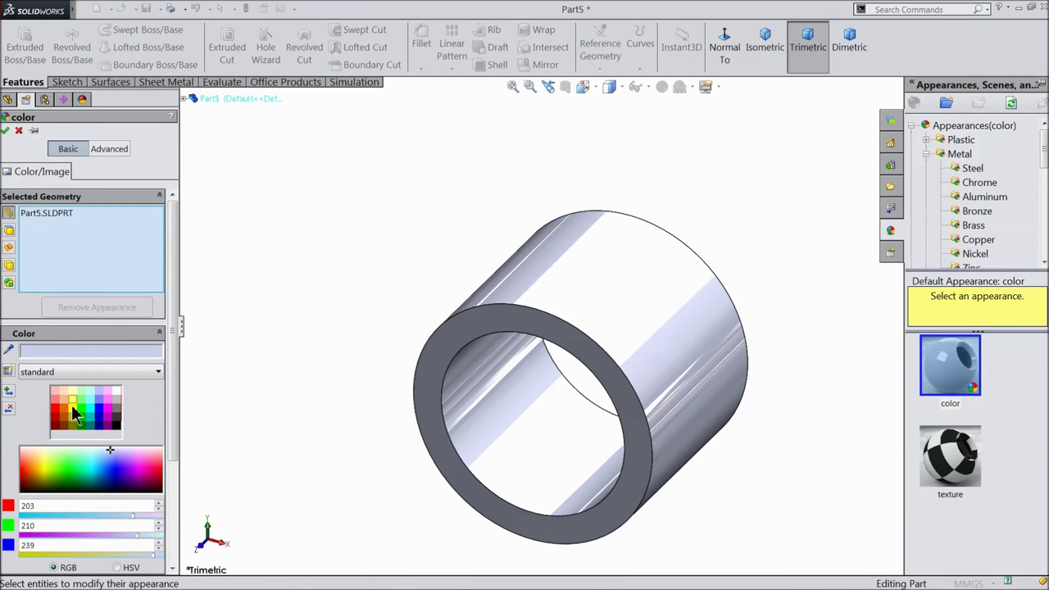
left_click(72, 401)
left_click(7, 130)
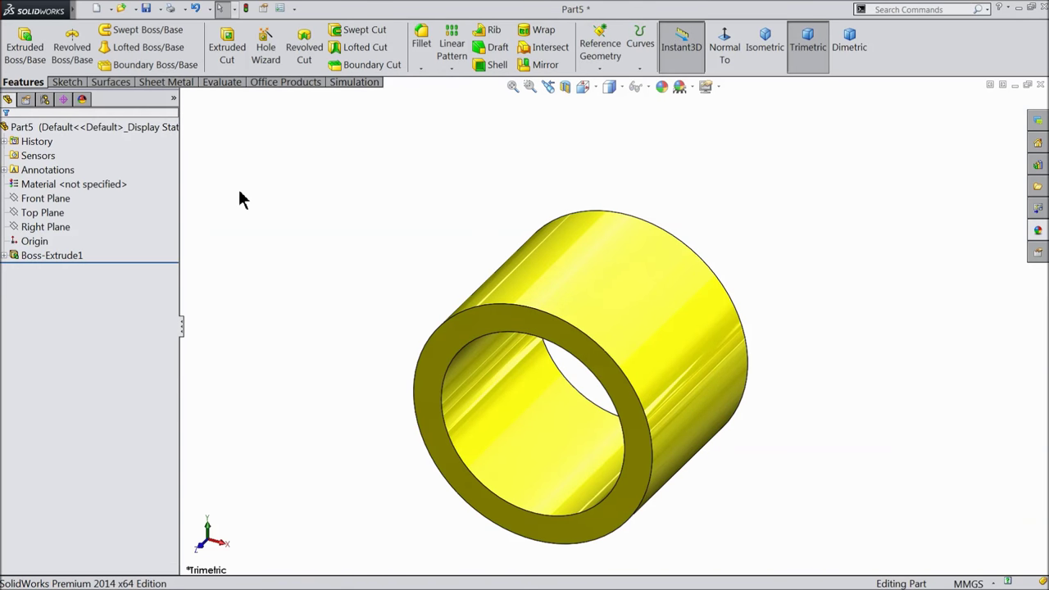
left_click(147, 10)
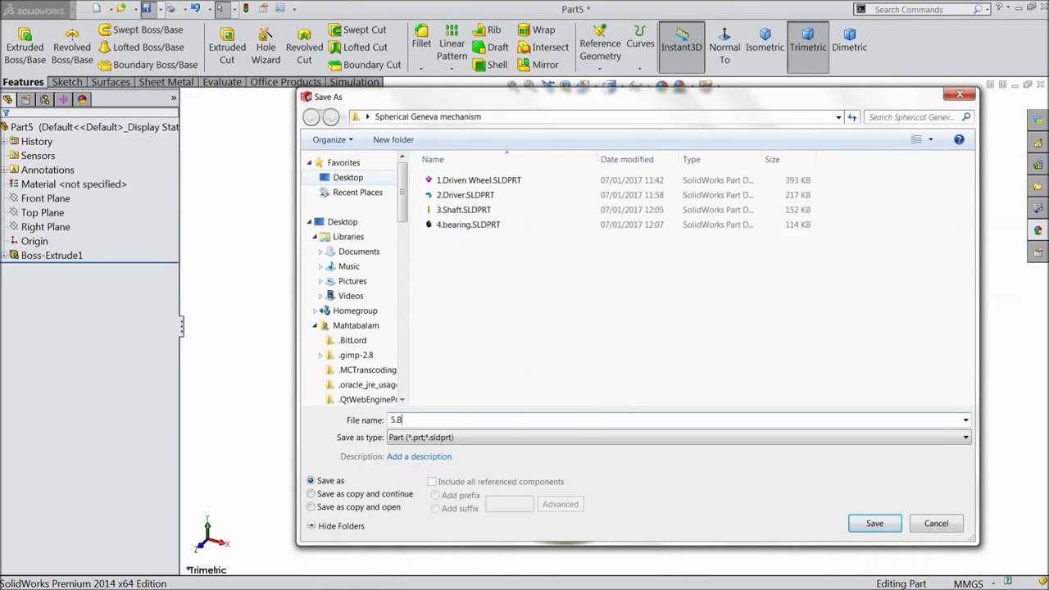
Save the tube as 5.Bush in the Spherical Geneva mechanism folder.
left_click(865, 521)
mouse_move(637, 402)
middle_mouse_down()
mouse_move(578, 323)
mouse_move(625, 246)
mouse_move(440, 375)
mouse_move(556, 370)
middle_mouse_up()
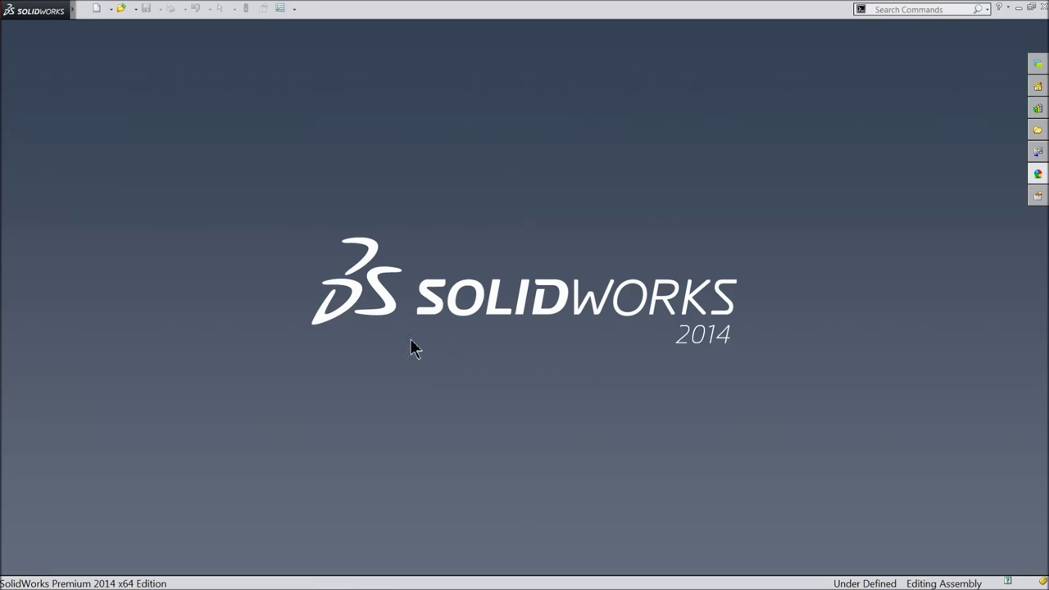
Create a new assembly and insert 4.bearing.SLDPRT as its first component.
left_click(96, 8)
left_click(237, 314)
left_click(450, 475)
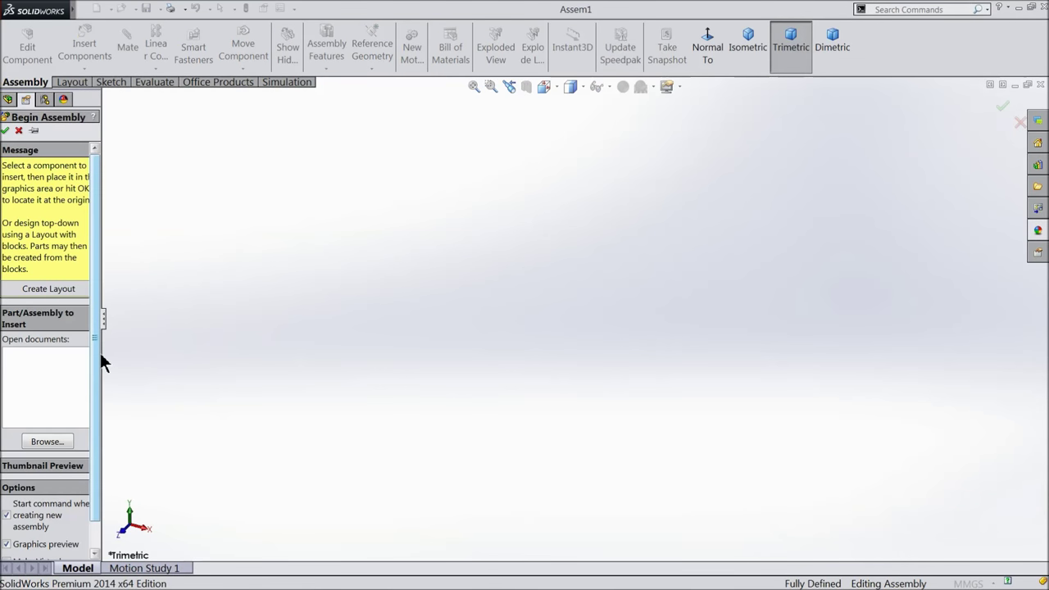
left_click_drag(104, 358, 143, 356)
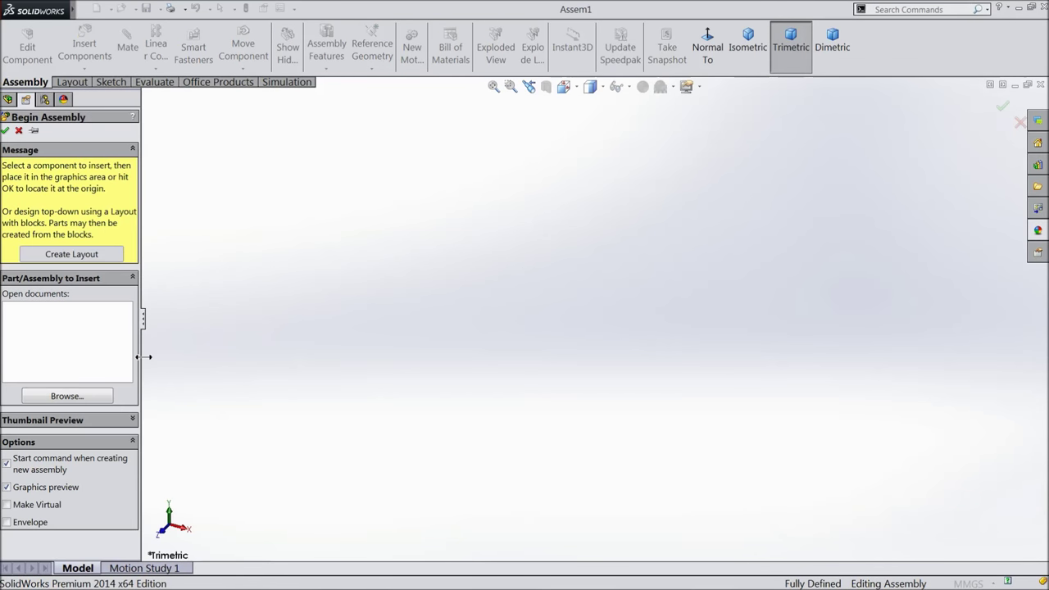
left_click(91, 402)
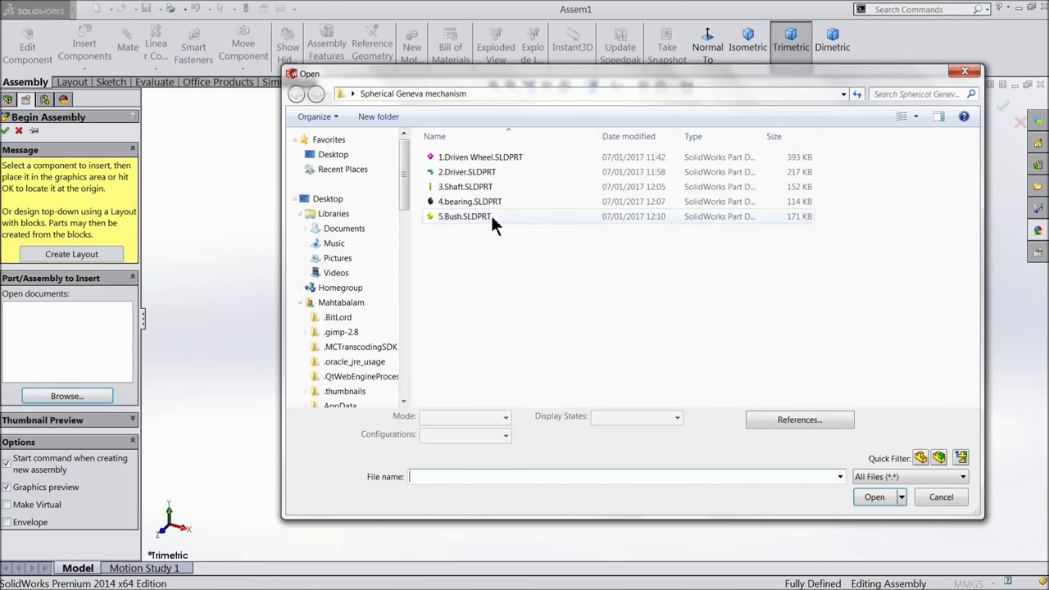
left_click(473, 158)
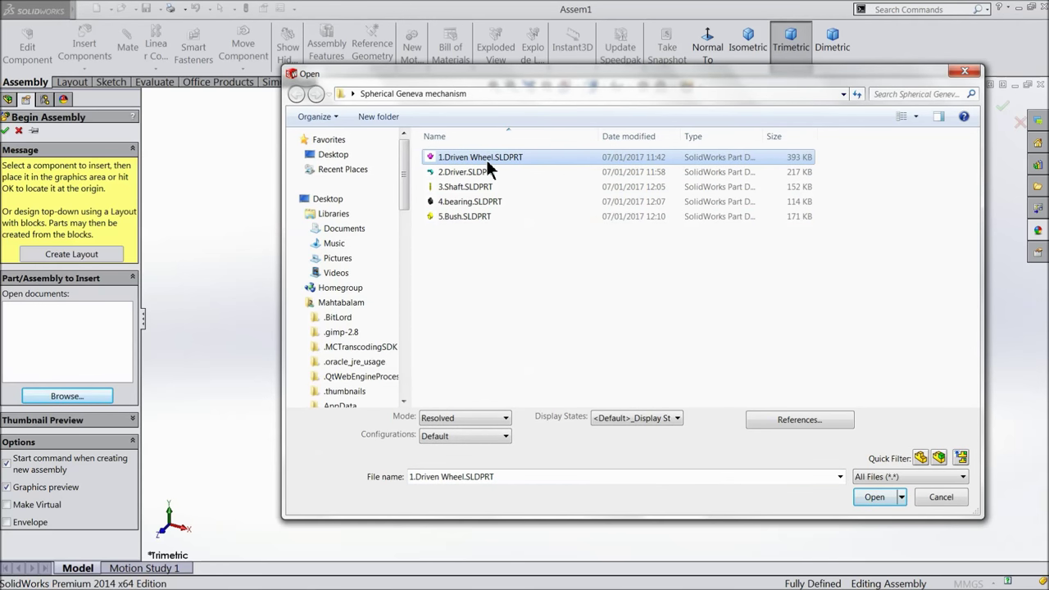
left_click(462, 201)
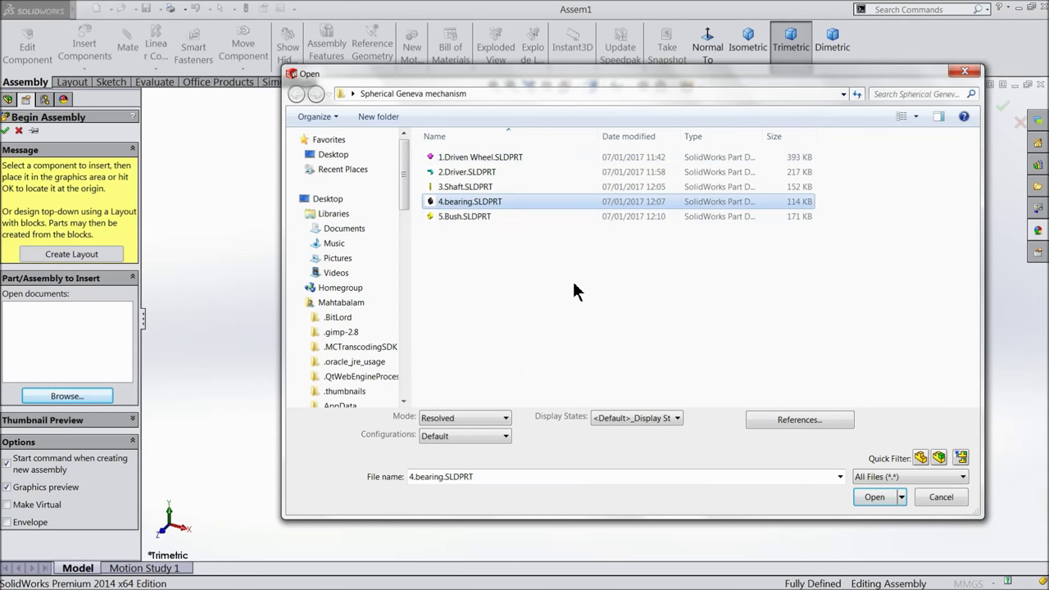
left_click(874, 497)
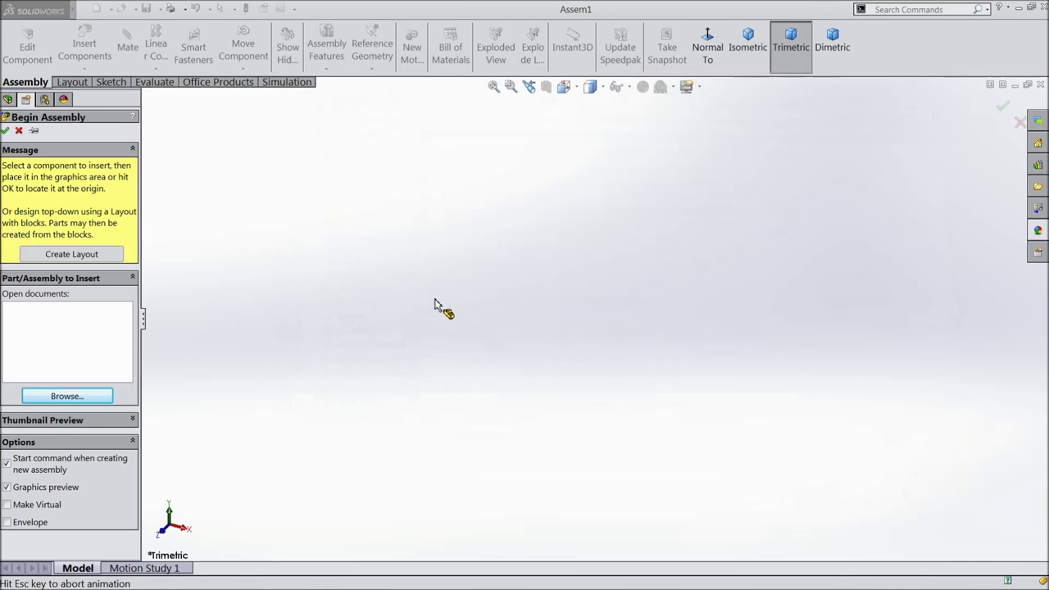
left_click(312, 287)
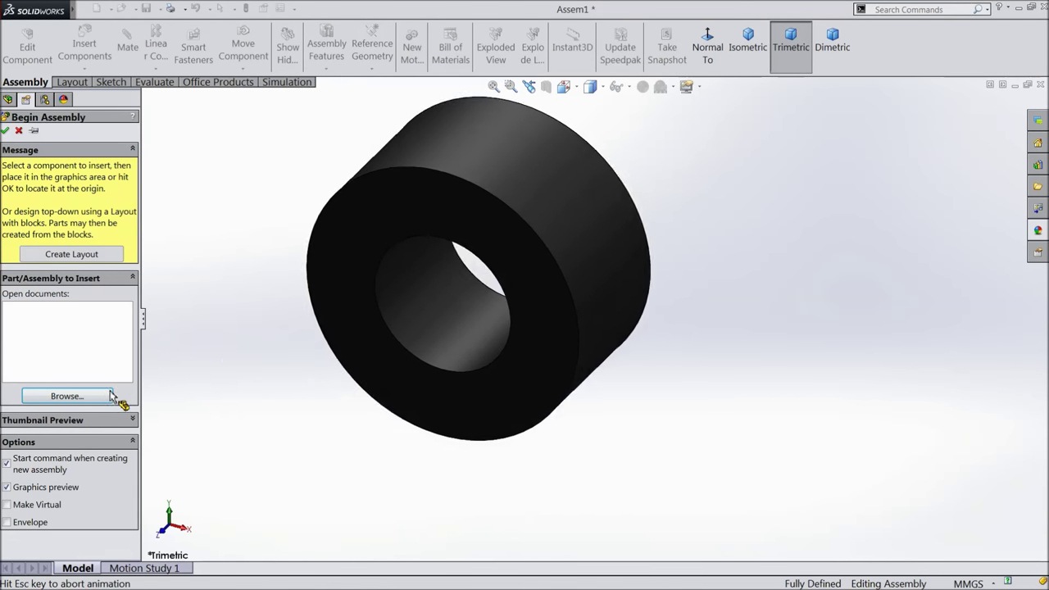
Apply the Plain White scene to the assembly background.
left_click(685, 87)
left_click(685, 43)
right_click(620, 227)
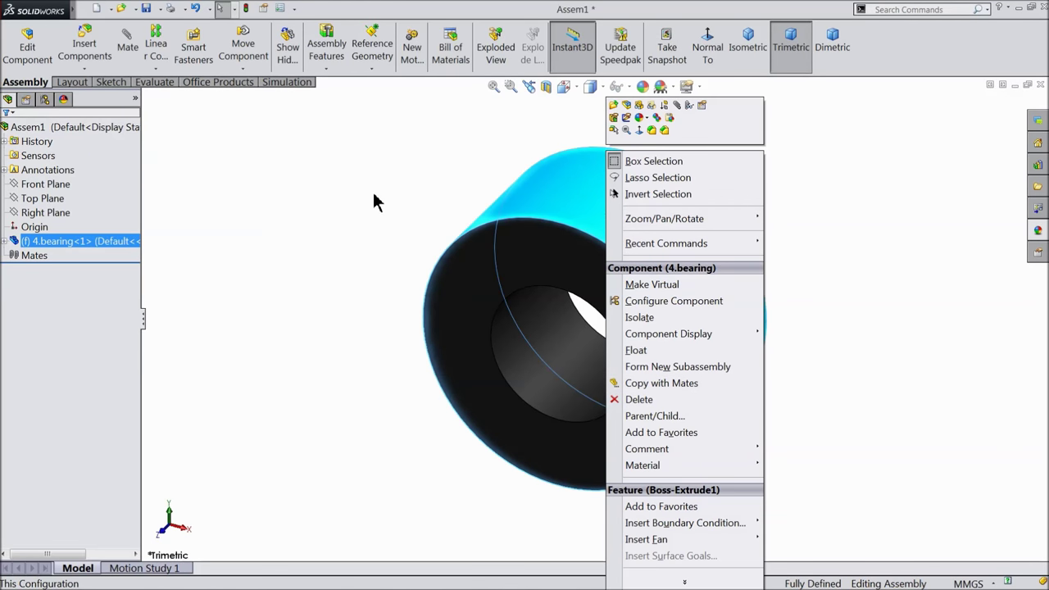
Hide the motion study timeline and reorient the view of the bearing.
left_click(369, 223)
middle_click_drag(369, 223, 491, 238)
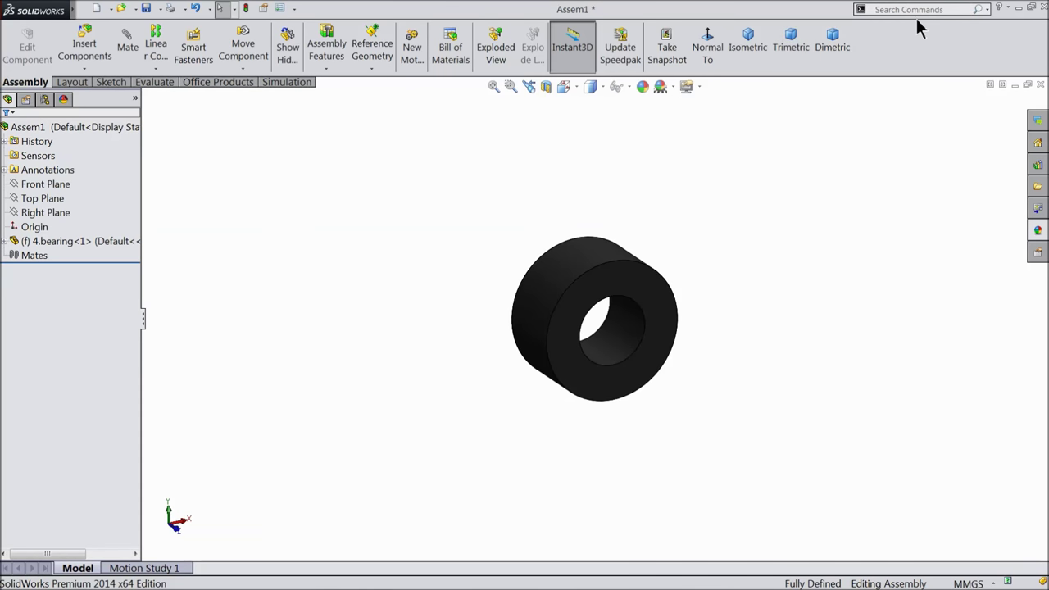
right_click(921, 56)
left_click(824, 468)
middle_click_drag(739, 363, 729, 361)
scroll(729, 361, "down", 3)
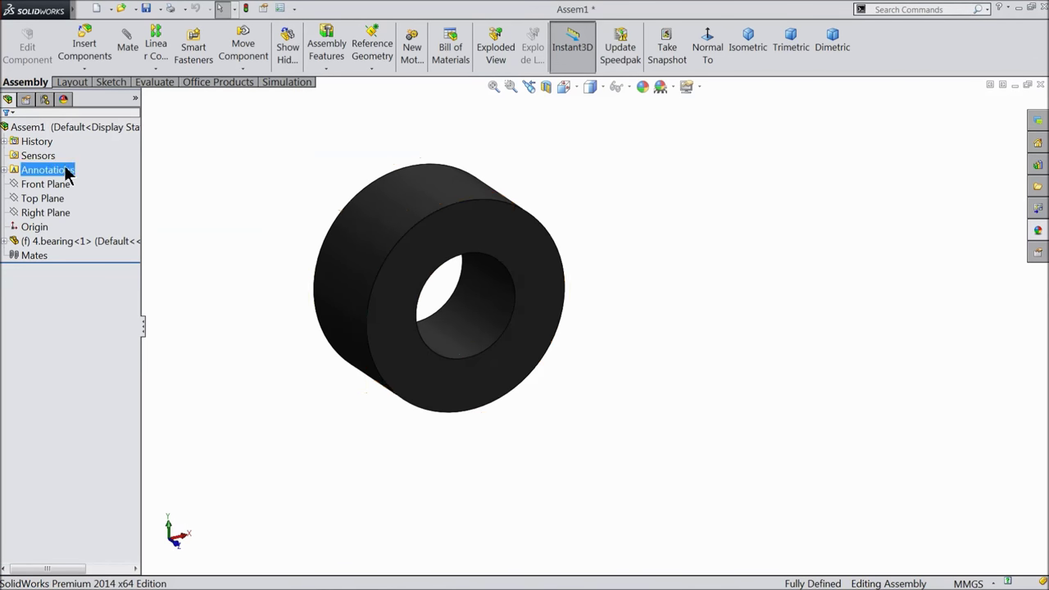
Insert 3.Shaft and 2.Driver, placing each beside the bearing.
left_click(95, 53)
left_click(86, 392)
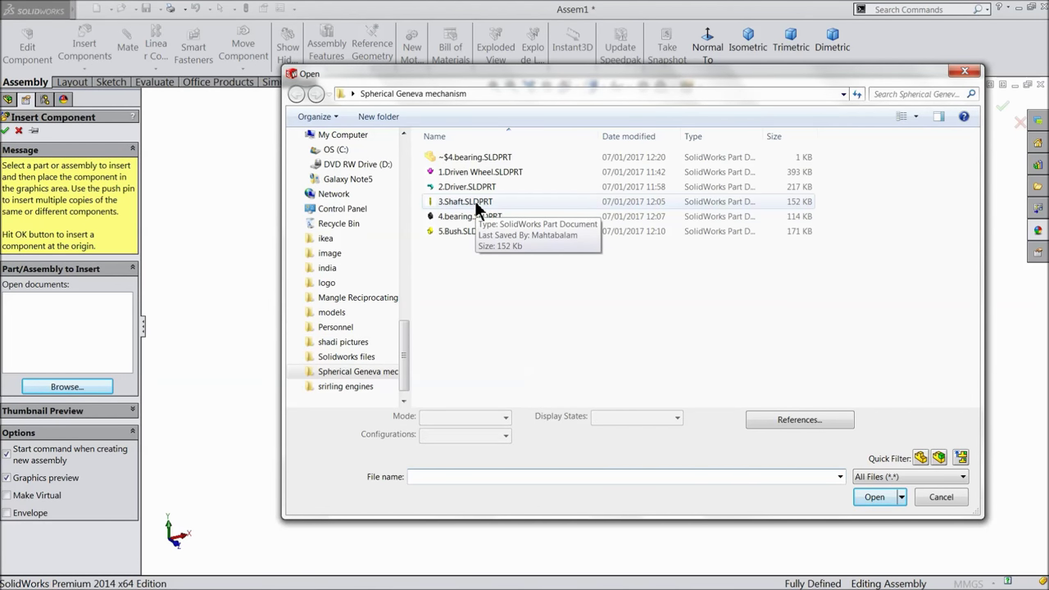
left_click(477, 206)
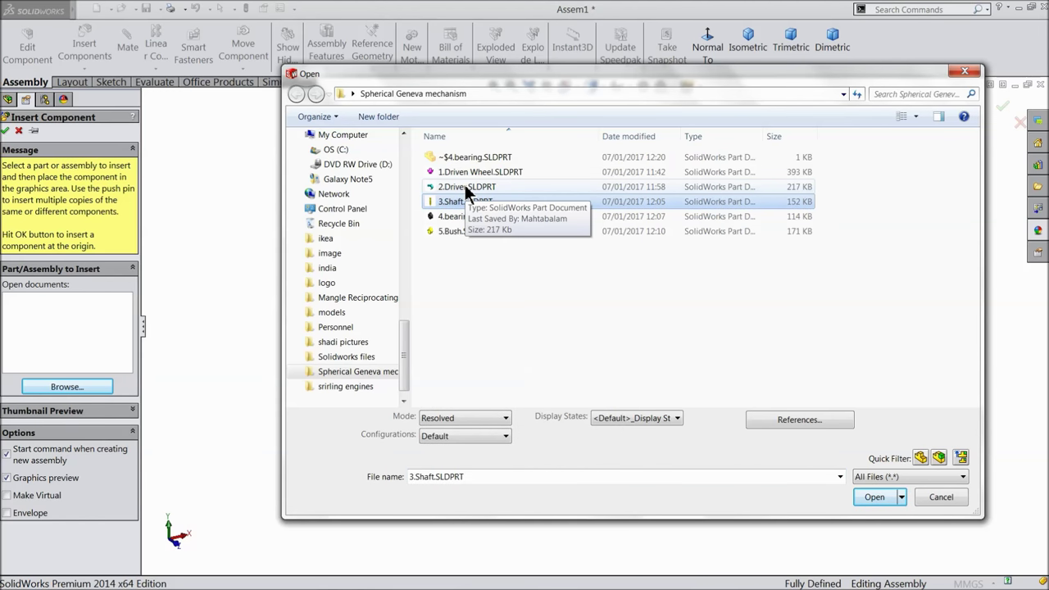
left_click(467, 188, "ctrl")
left_click(874, 506)
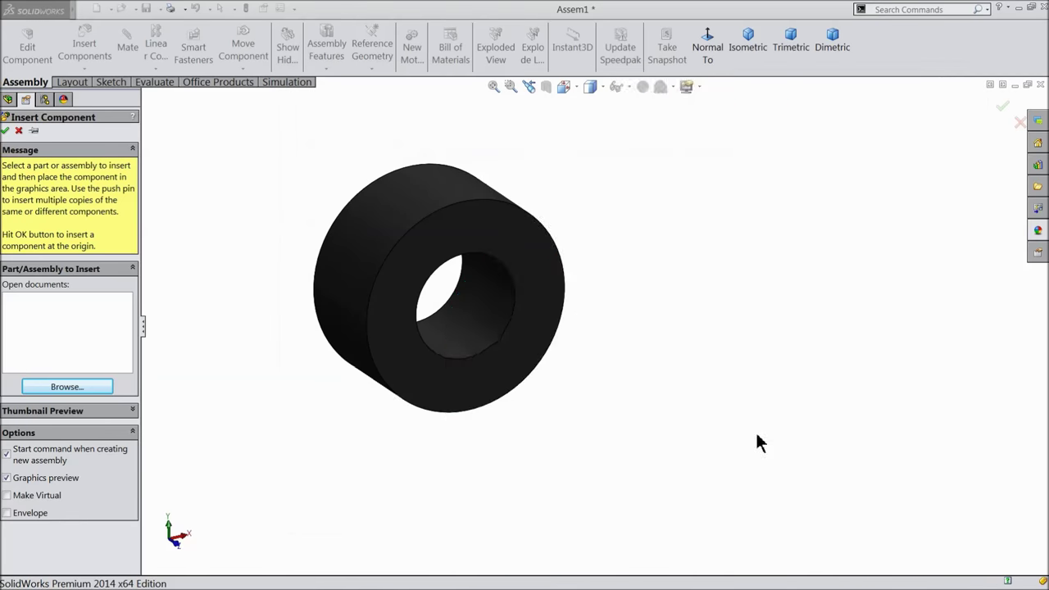
left_click(752, 282)
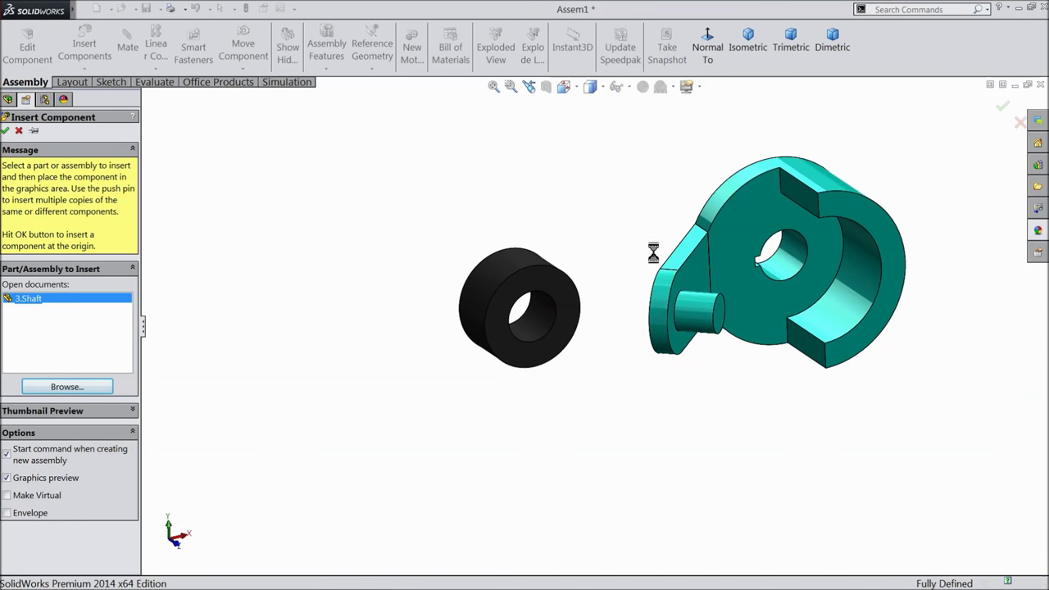
left_click(629, 241)
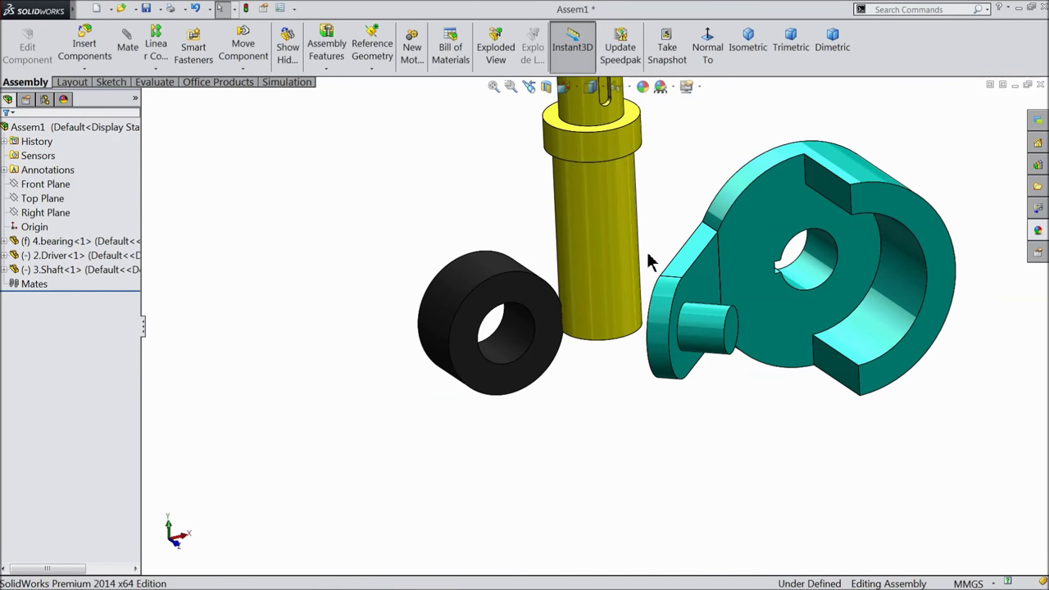
scroll(684, 227, "up", 2)
scroll(684, 227, "down", 3)
left_click(128, 49)
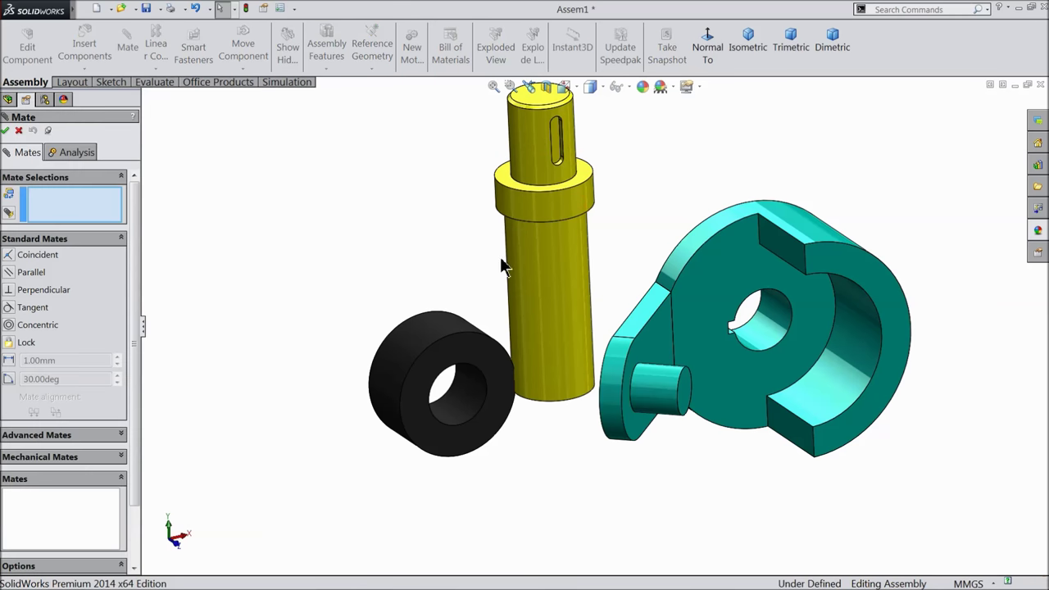
Mate the shaft concentric with the driver's bore, with flipped alignment.
left_click(532, 152)
left_click(770, 328)
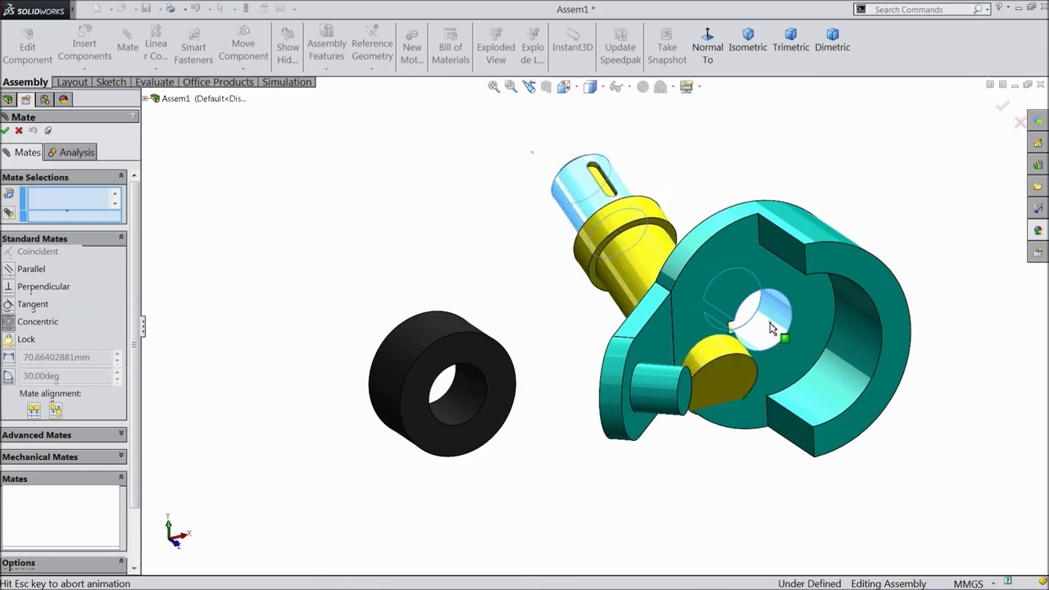
left_click(904, 285)
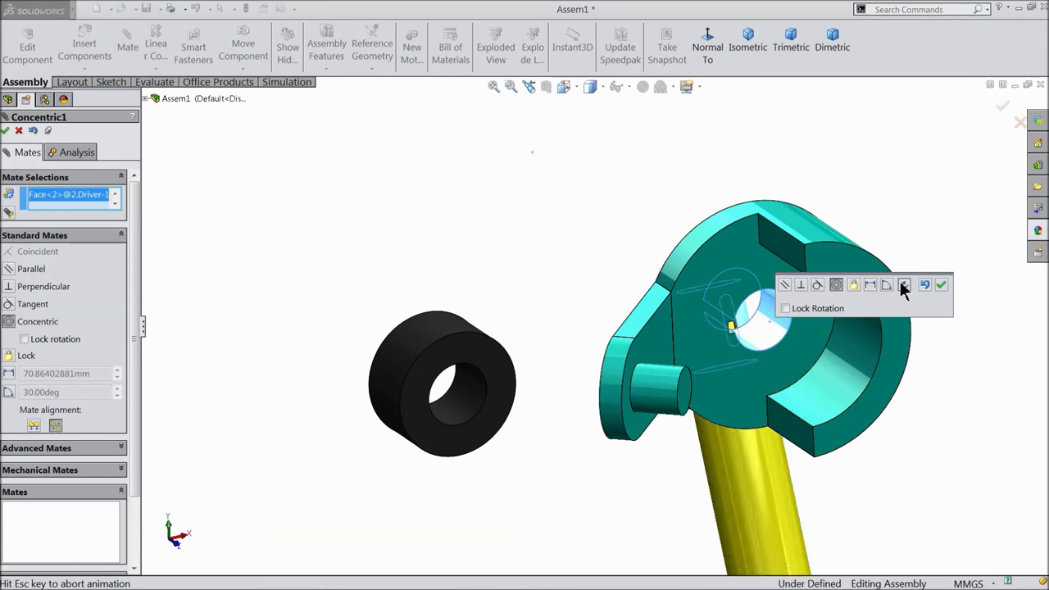
left_click(941, 284)
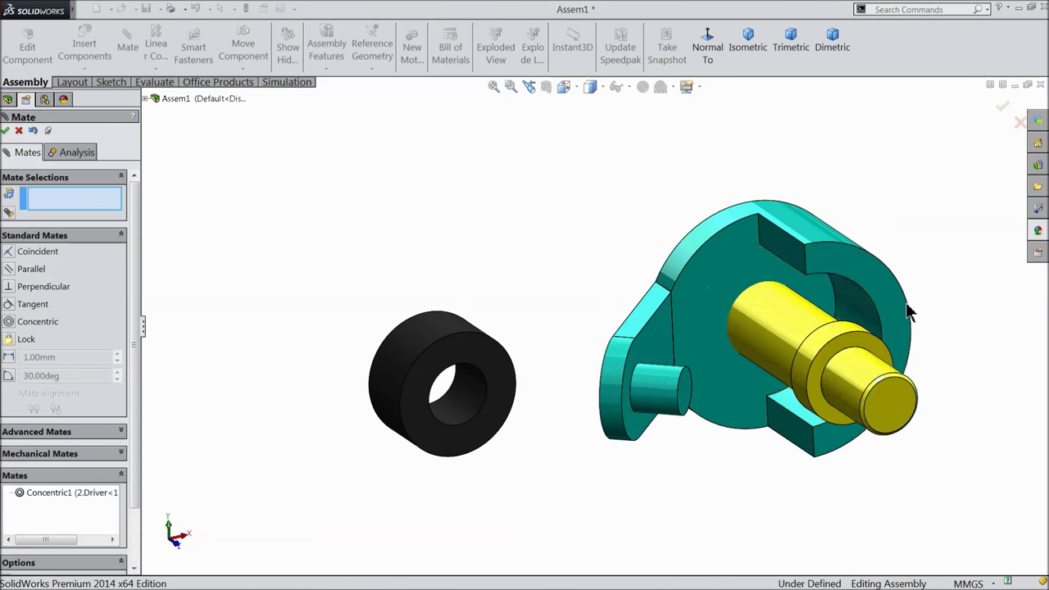
scroll(830, 363, "up", 2)
scroll(760, 355, "down", 4)
Attempt a coincident mate between the keyway and key faces, then cancel it.
left_click_drag(726, 329, 568, 300)
mouse_move(684, 369)
middle_mouse_down()
mouse_move(640, 244)
mouse_move(675, 257)
mouse_move(697, 316)
mouse_move(734, 342)
middle_mouse_up()
mouse_move(573, 319)
middle_mouse_down()
mouse_move(398, 288)
mouse_move(458, 346)
mouse_move(382, 326)
mouse_move(522, 343)
mouse_move(550, 361)
mouse_move(518, 285)
mouse_move(543, 260)
middle_mouse_up()
scroll(471, 334, "down", 5)
scroll(523, 434, "down", 3)
scroll(473, 433, "down", 3)
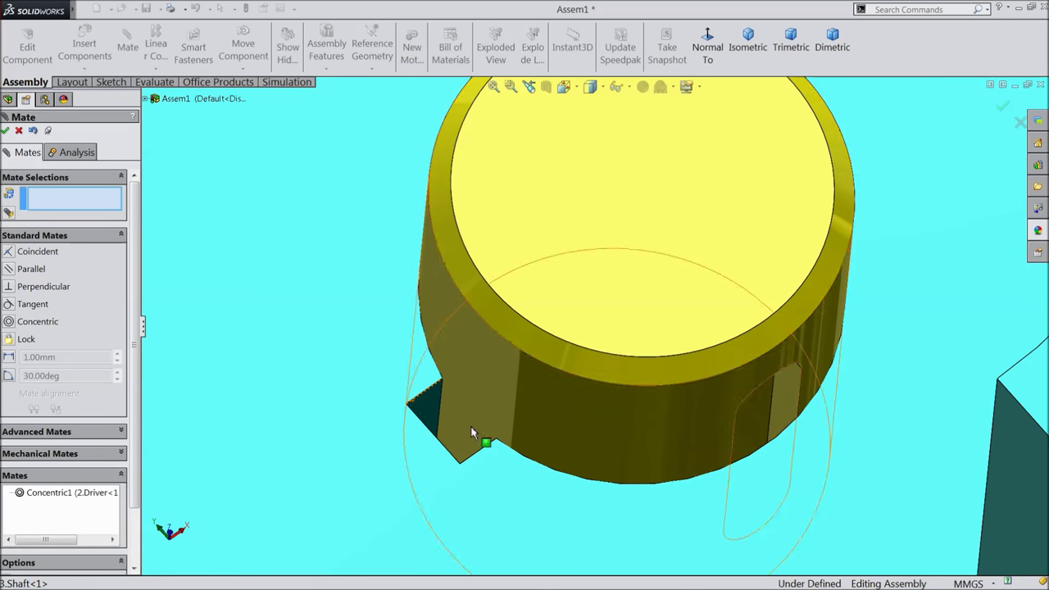
left_click(430, 410)
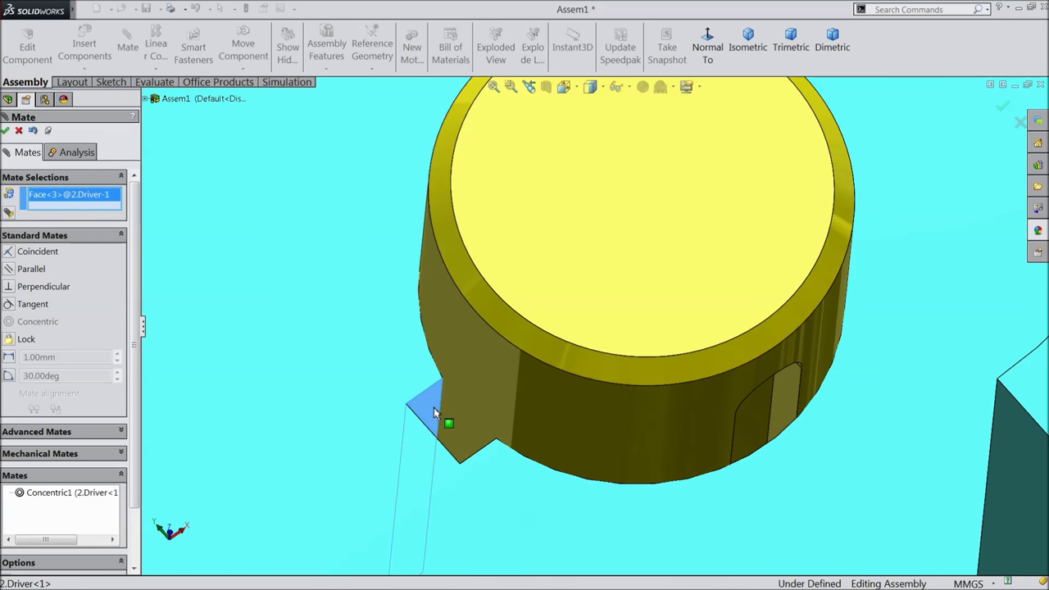
left_click(788, 398)
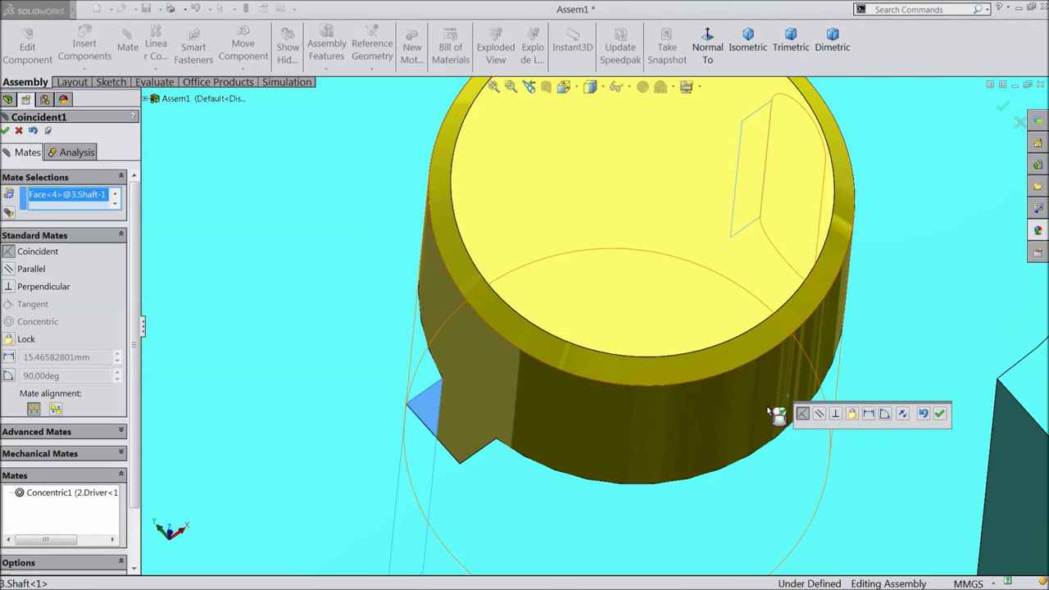
scroll(547, 299, "up", 3)
mouse_move(541, 286)
middle_mouse_down()
mouse_move(555, 405)
mouse_move(527, 402)
mouse_move(546, 368)
mouse_move(525, 328)
middle_mouse_up()
left_click(902, 415)
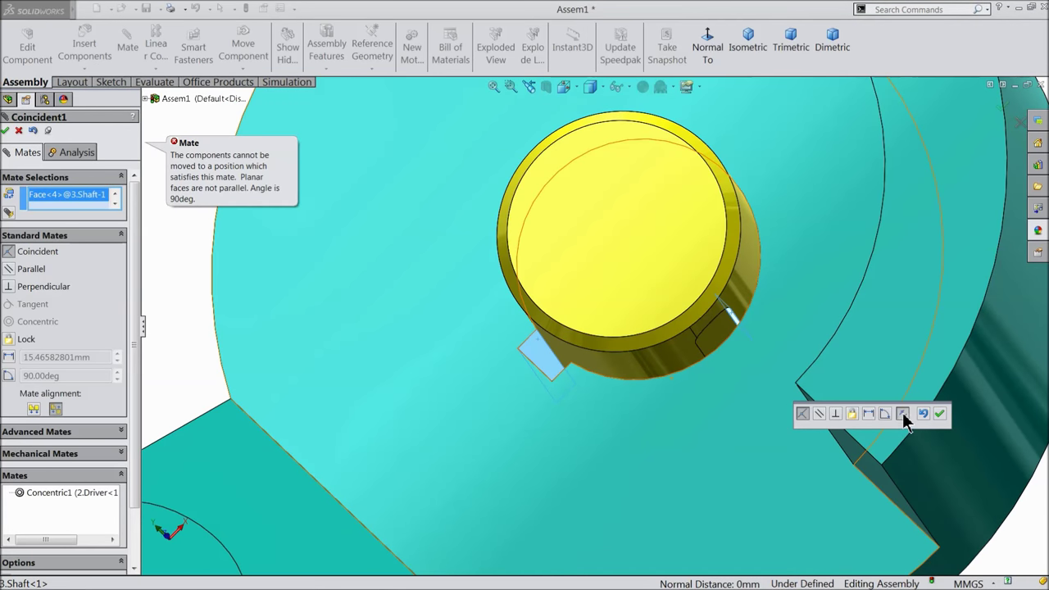
left_click(18, 130)
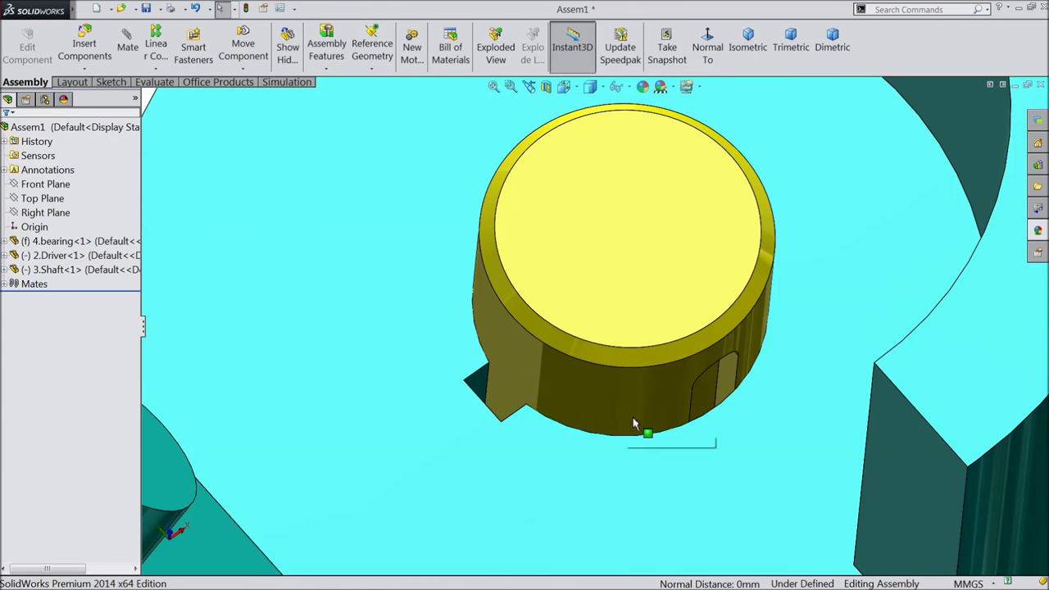
Fix the driver in place and rotate the shaft so its key faces the keyway.
mouse_move(662, 405)
left_mouse_down()
mouse_move(603, 402)
mouse_move(660, 382)
left_mouse_up()
scroll(328, 355, "up", 5)
left_click(316, 317)
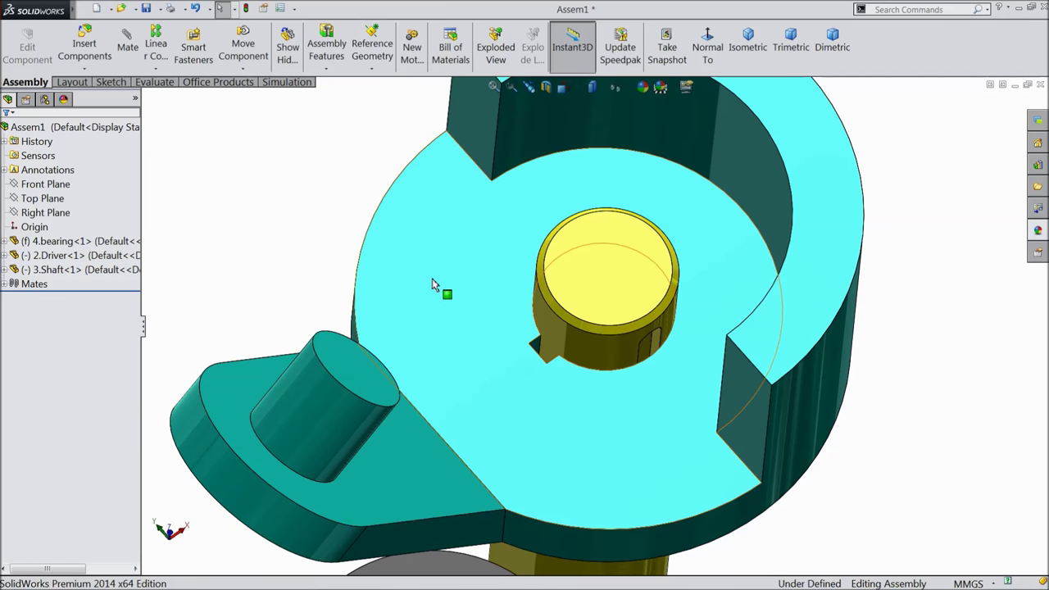
right_click(424, 286)
left_click(443, 332)
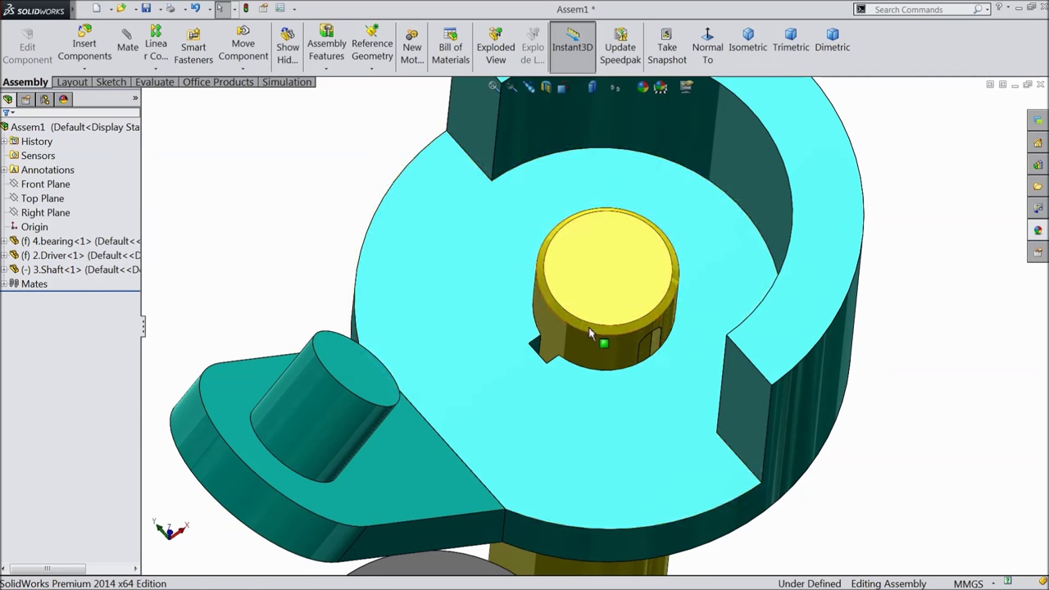
scroll(588, 334, "down", 5)
left_click_drag(589, 375, 483, 303)
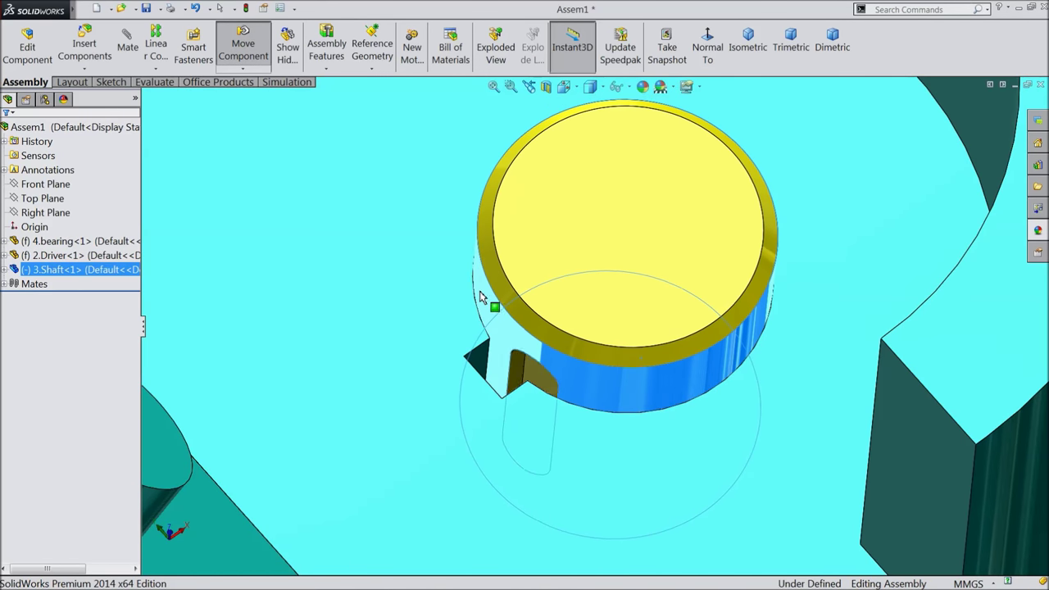
left_click_drag(483, 303, 427, 352)
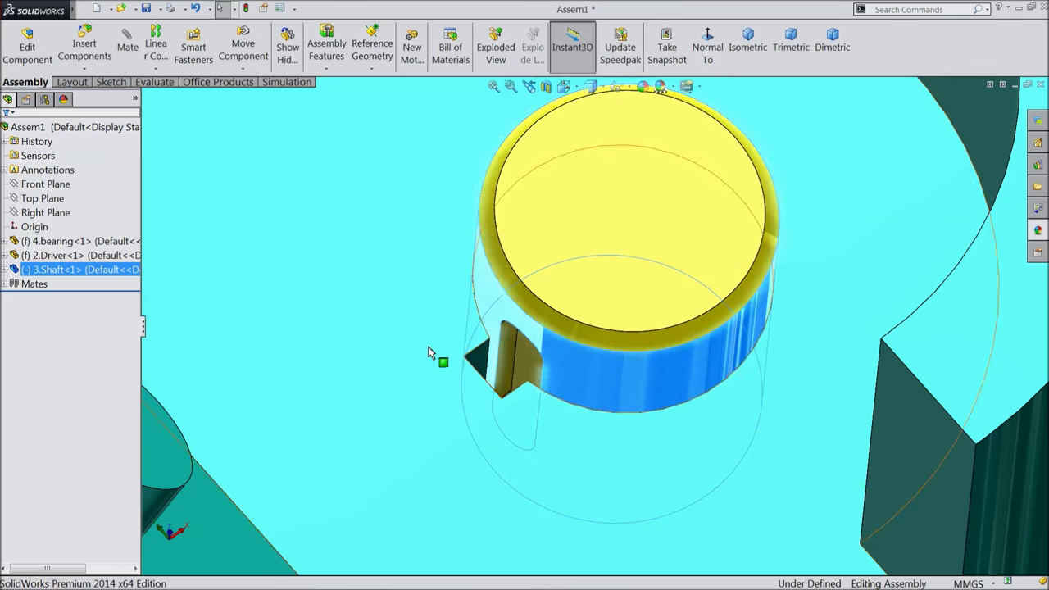
scroll(293, 257, "up", 3)
left_click(293, 257)
scroll(532, 369, "down", 3)
scroll(578, 344, "down", 2)
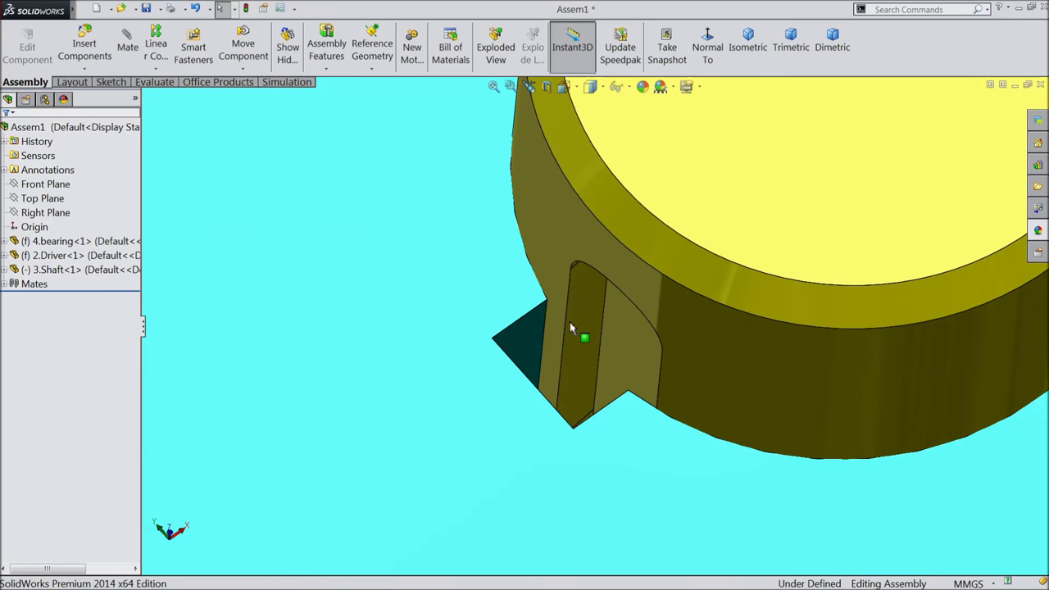
Mate the driver's keyway face coincident with the shaft key's side face.
left_click(127, 40)
scroll(559, 321, "down", 2)
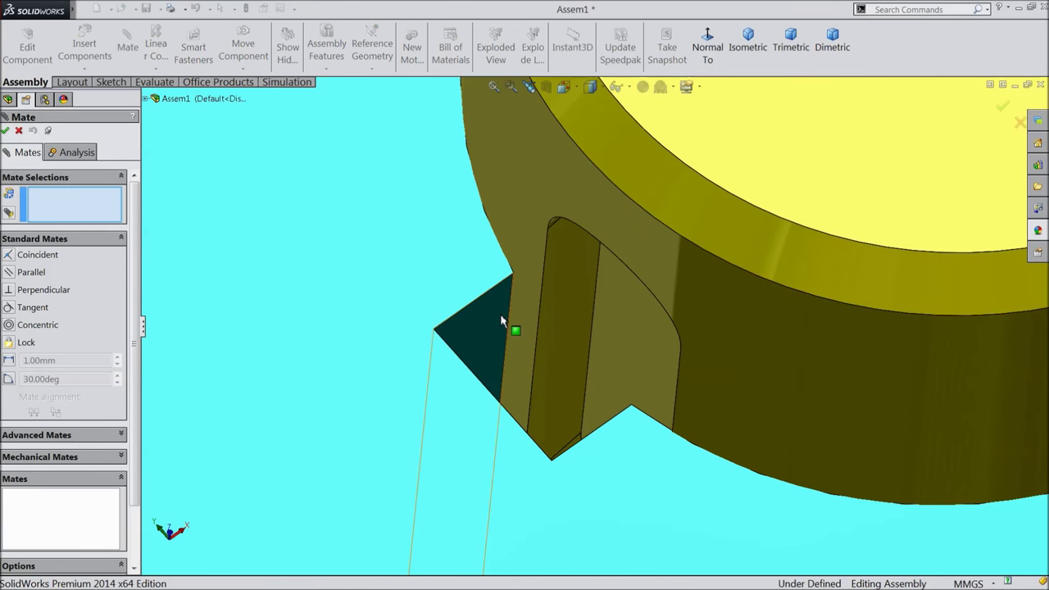
left_click(503, 321)
left_click(573, 300)
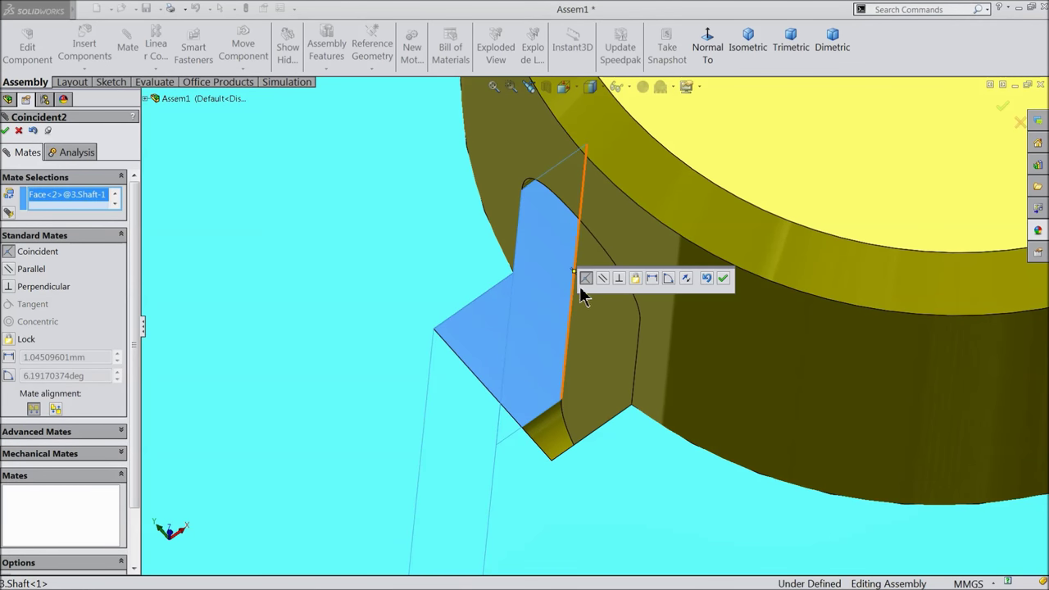
left_click(722, 278)
middle_click_drag(543, 269, 540, 205)
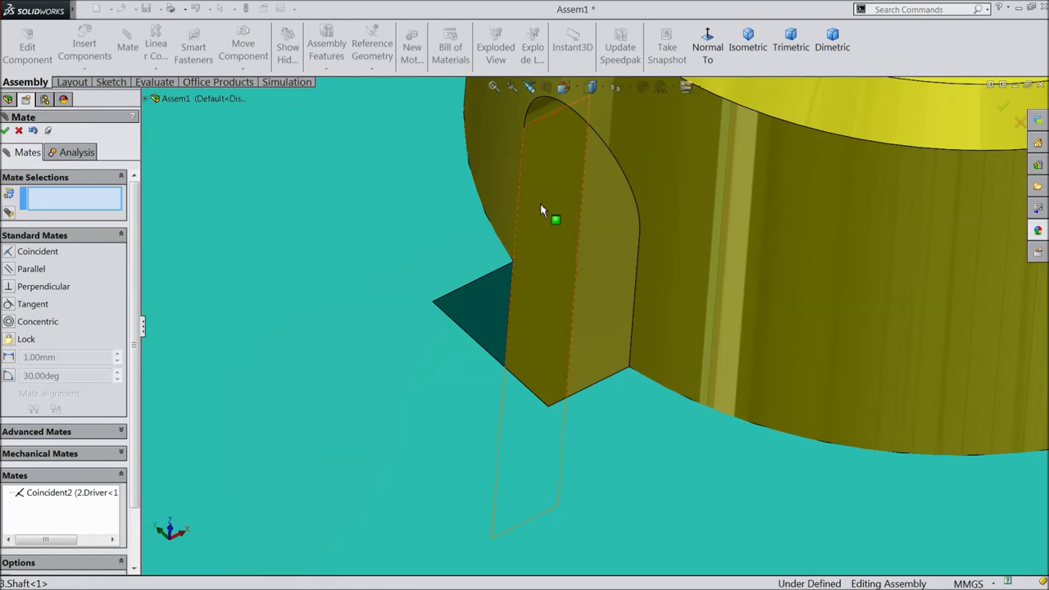
Mate the key's top edge coincident with the driver keyway edge.
left_click(547, 125)
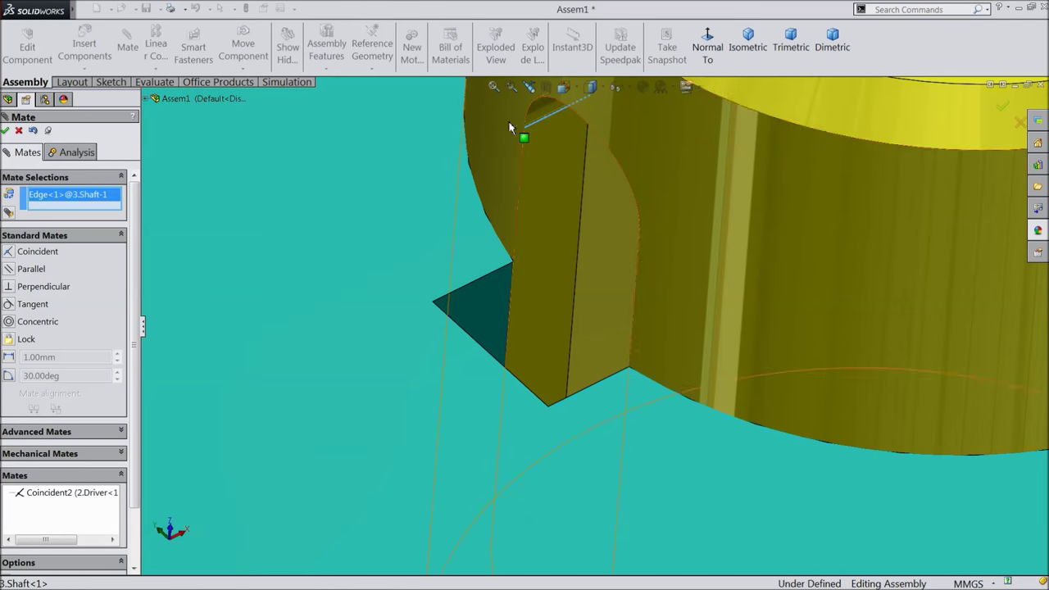
left_click(484, 285)
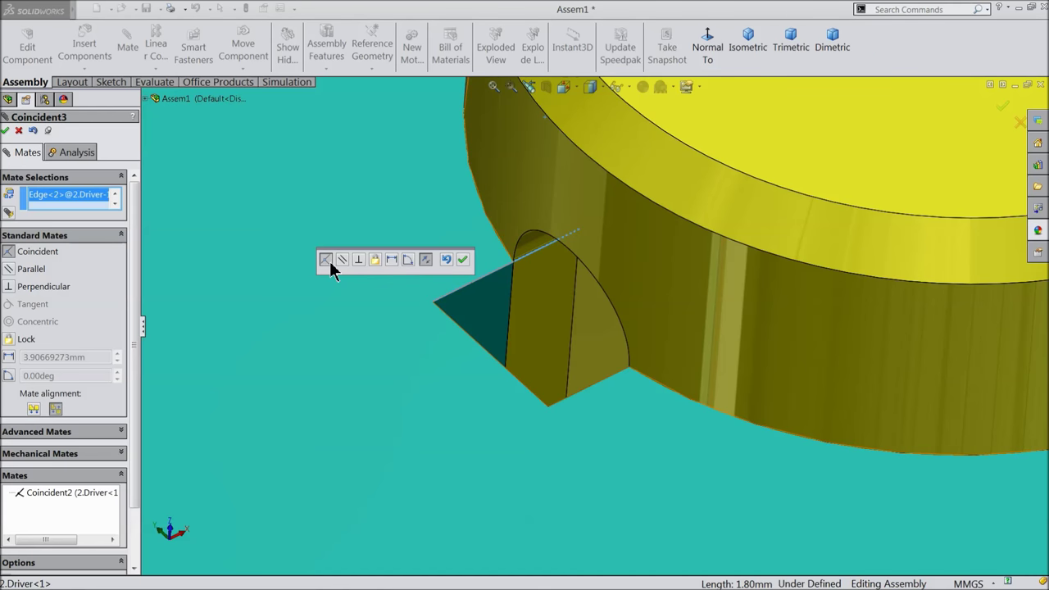
left_click(463, 261)
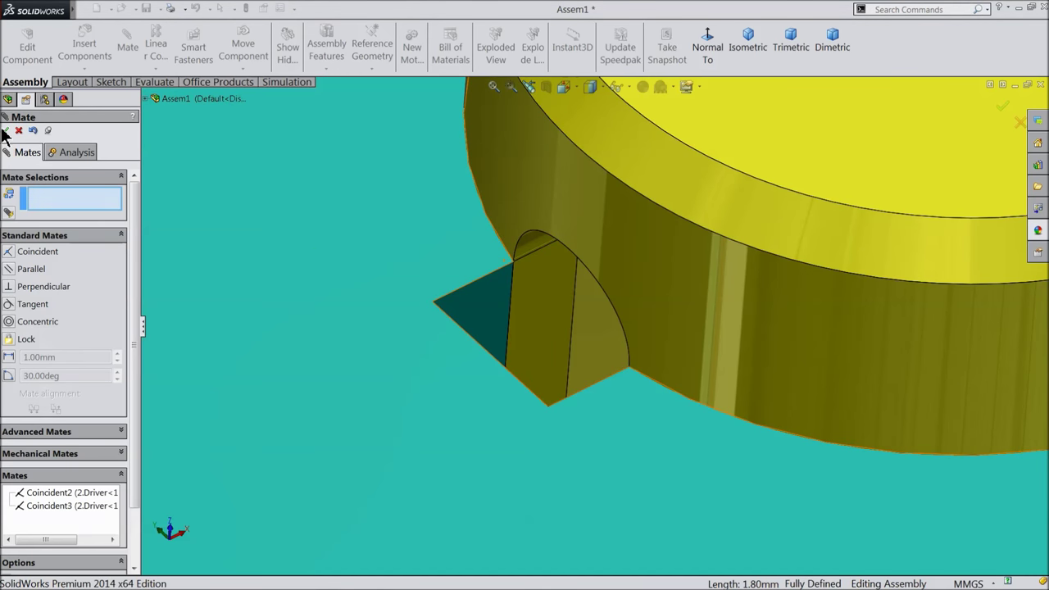
left_click(7, 131)
scroll(243, 261, "up", 3)
scroll(340, 319, "up", 2)
right_click(461, 263)
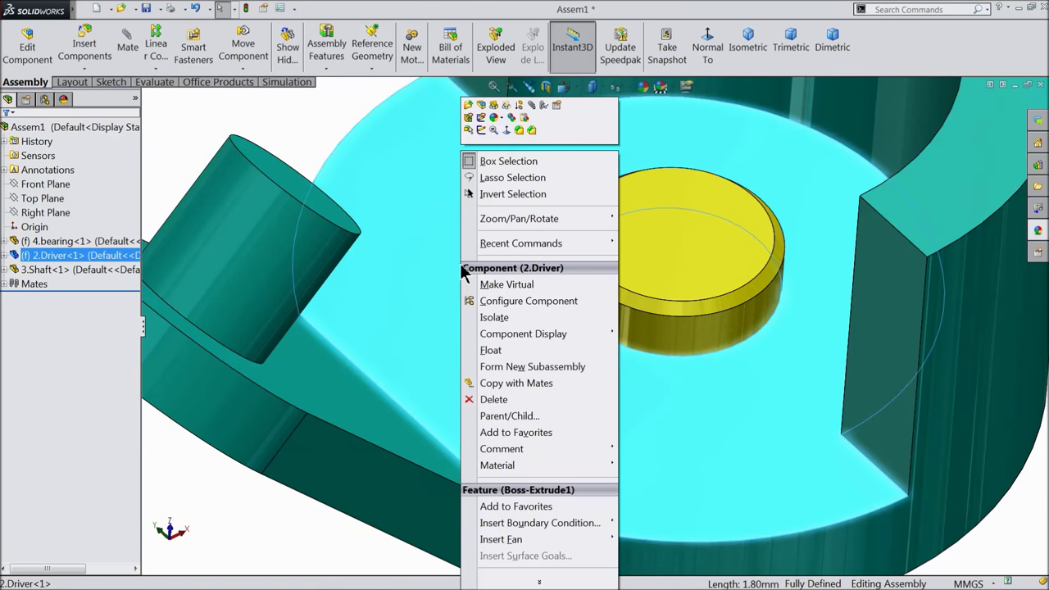
Float the Driver component so it is no longer fixed.
left_click(491, 350)
scroll(459, 361, "up", 3)
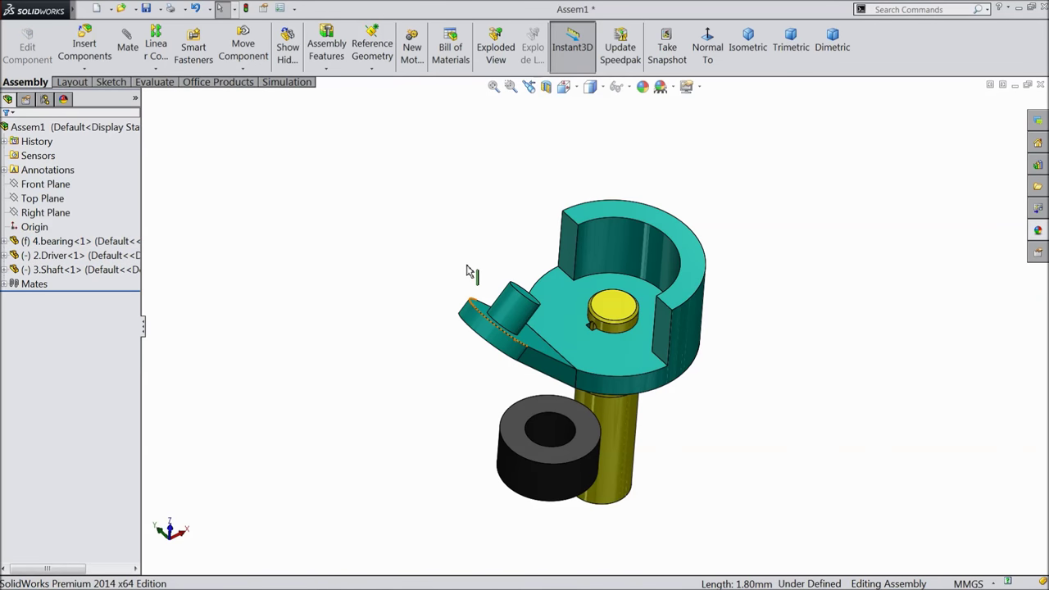
middle_click_drag(468, 274, 478, 318)
middle_click_drag(647, 432, 590, 421)
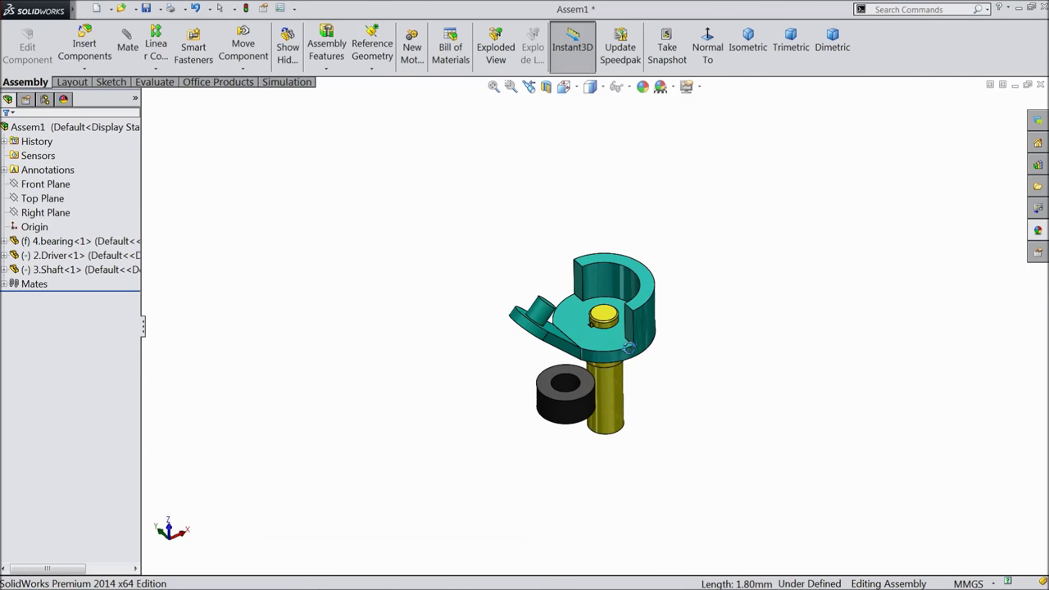
scroll(590, 422, "down", 5)
Mate the bearing concentric with the shaft.
left_click(128, 48)
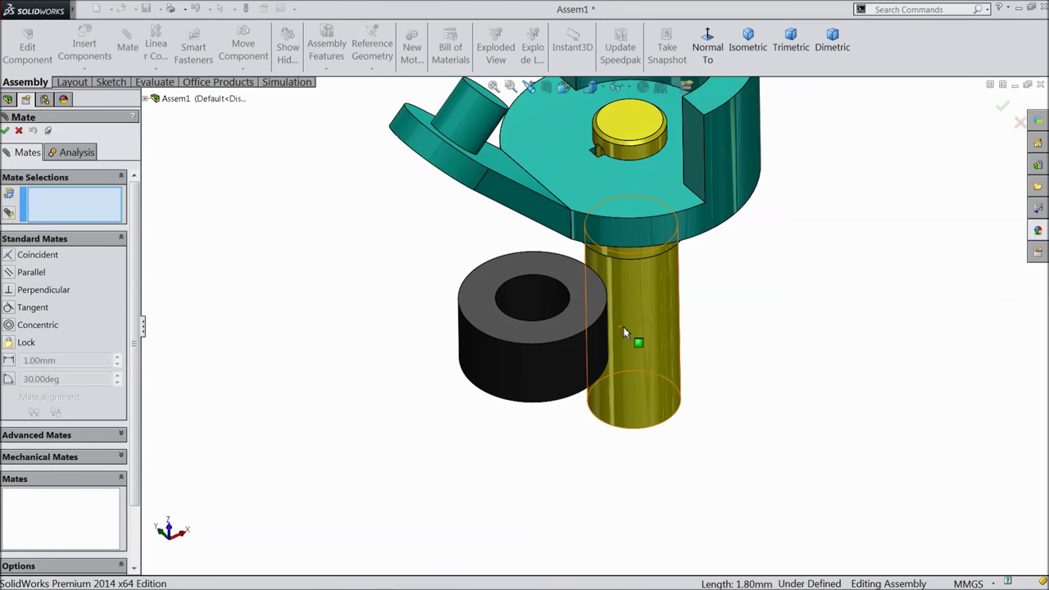
left_click(533, 292)
left_click(640, 312)
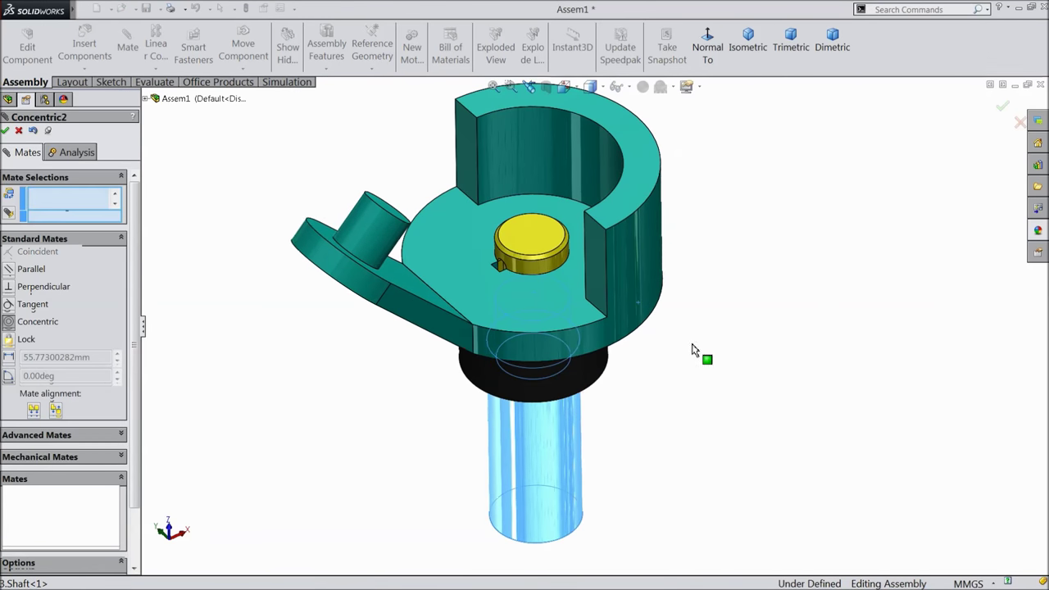
left_click(863, 364)
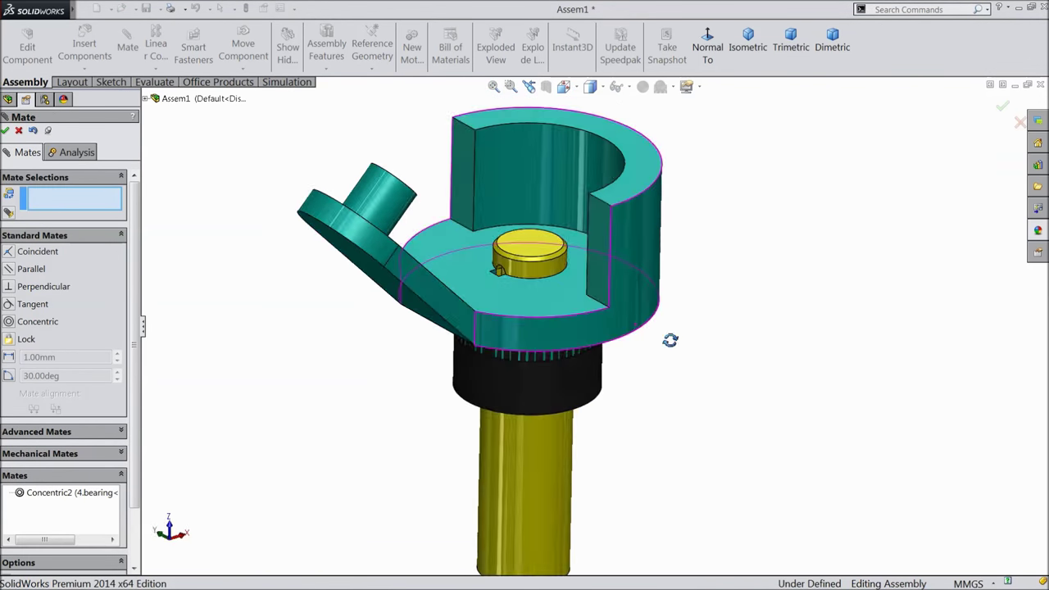
Make the shaft's shoulder face coincident with the bearing's top face.
middle_click_drag(672, 339, 647, 393)
scroll(648, 393, "up", 3)
mouse_move(603, 266)
left_mouse_down()
mouse_move(598, 180)
mouse_move(610, 282)
left_mouse_up()
scroll(590, 283, "down", 3)
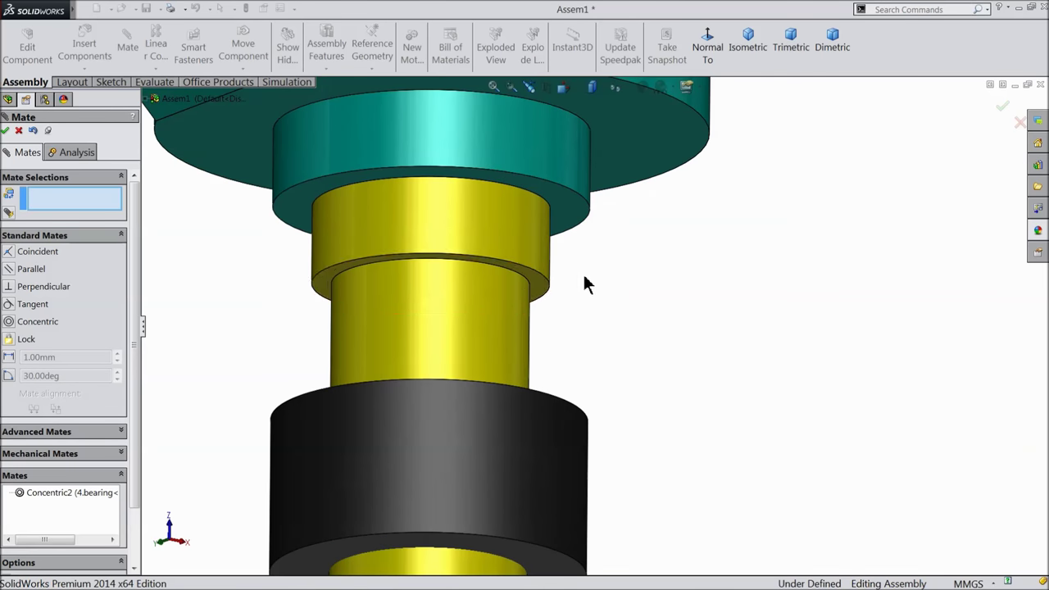
left_click(545, 291)
scroll(585, 295, "up", 3)
mouse_move(585, 295)
middle_mouse_down()
mouse_move(608, 325)
mouse_move(597, 406)
middle_mouse_up()
left_click(571, 382)
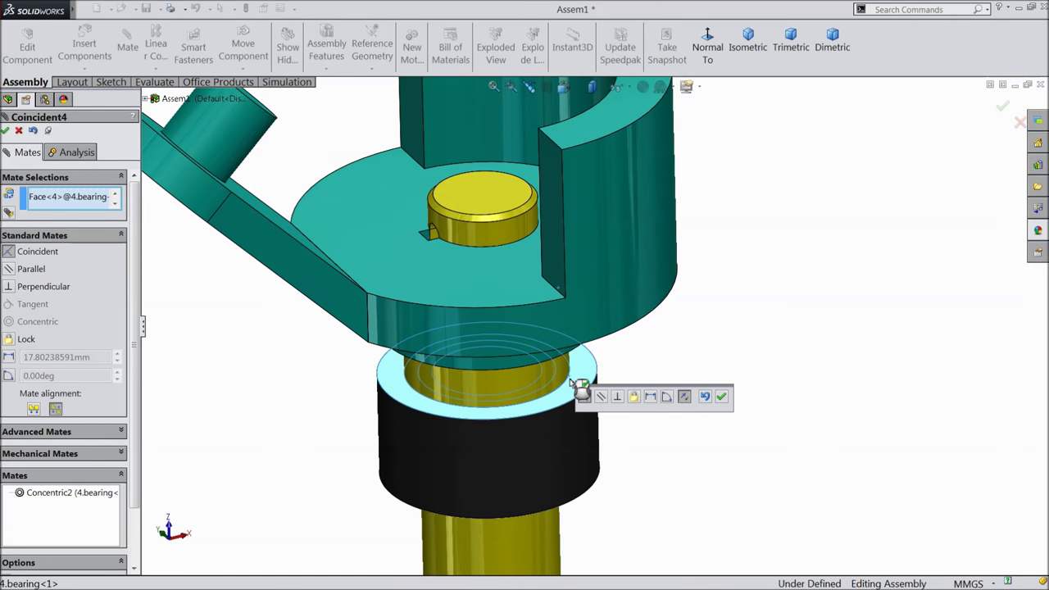
left_click(720, 397)
Orbit to check the bearing seated on the shaft and finish the mates.
scroll(631, 374, "up", 3)
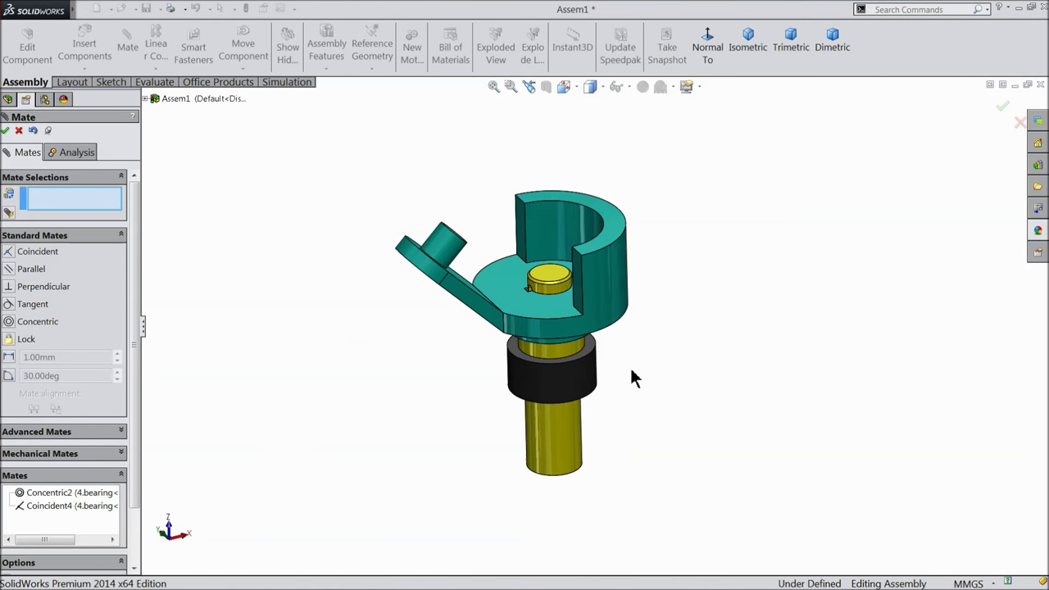
scroll(674, 328, "up", 2)
middle_click_drag(674, 328, 700, 487)
mouse_move(677, 319)
middle_mouse_down()
mouse_move(678, 480)
mouse_move(690, 440)
mouse_move(717, 459)
mouse_move(707, 462)
middle_mouse_up()
scroll(643, 374, "down", 3)
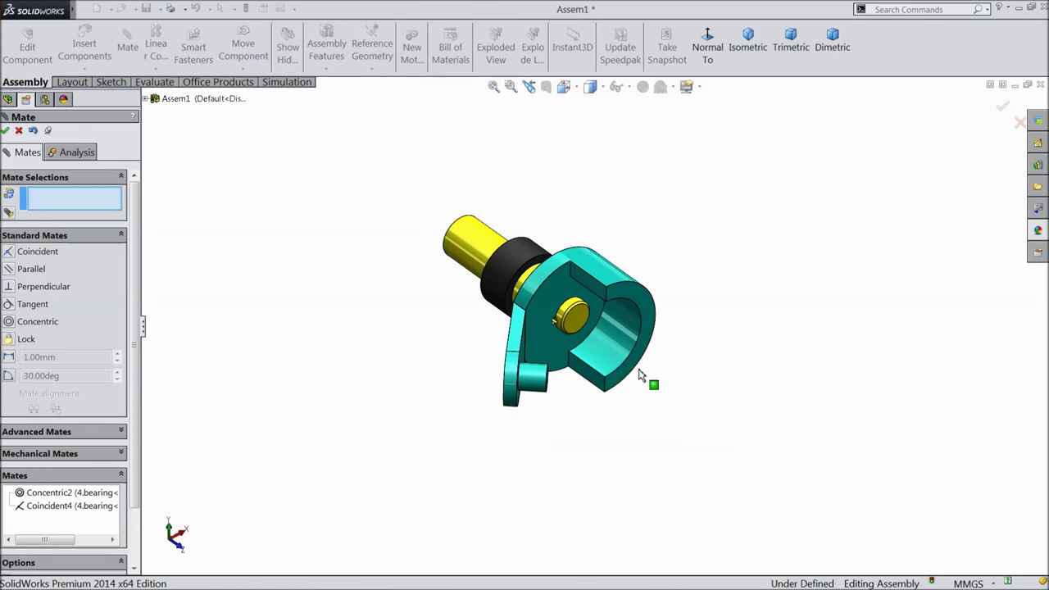
scroll(644, 374, "down", 3)
left_click(6, 131)
Insert 5.Bush.SLDPRT and place it beside the driver's pin.
left_click(85, 51)
left_click(67, 388)
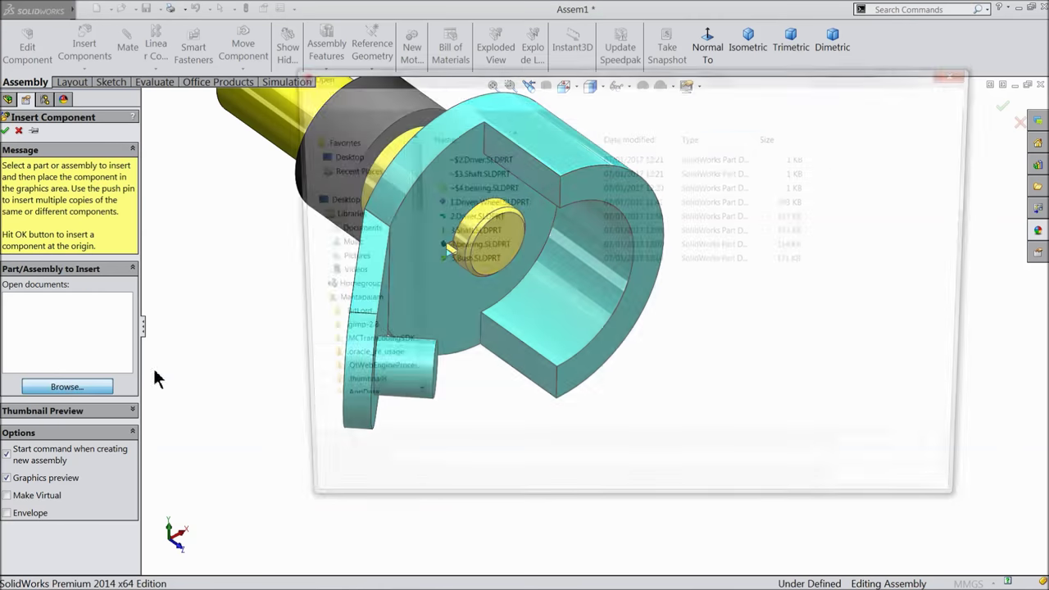
left_click(464, 262)
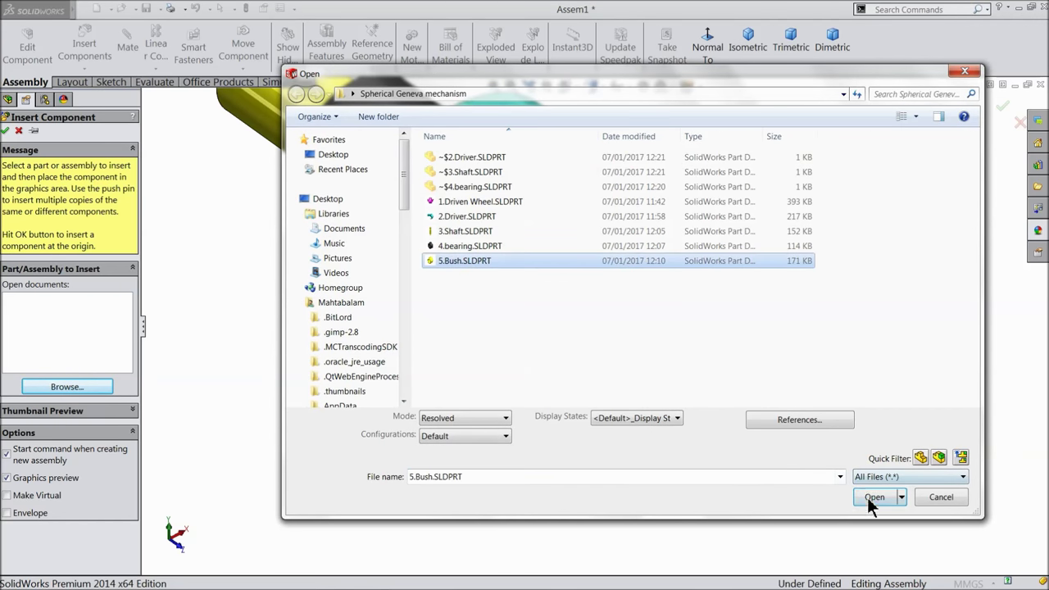
left_click(869, 500)
left_click(309, 382)
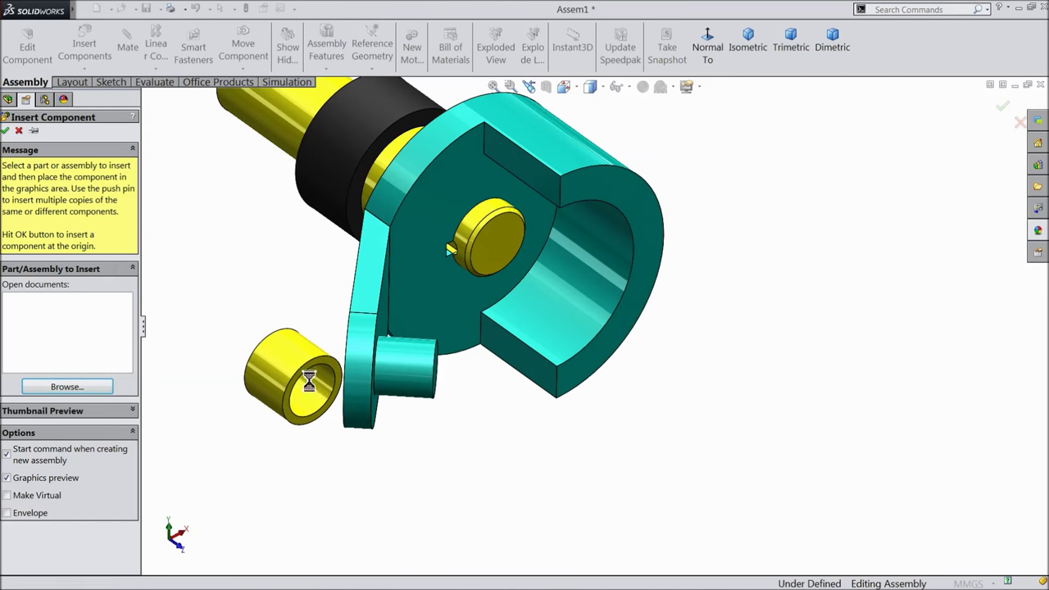
Mate the bush's inner bore concentric with the driver pin.
left_click(127, 53)
left_click(303, 394)
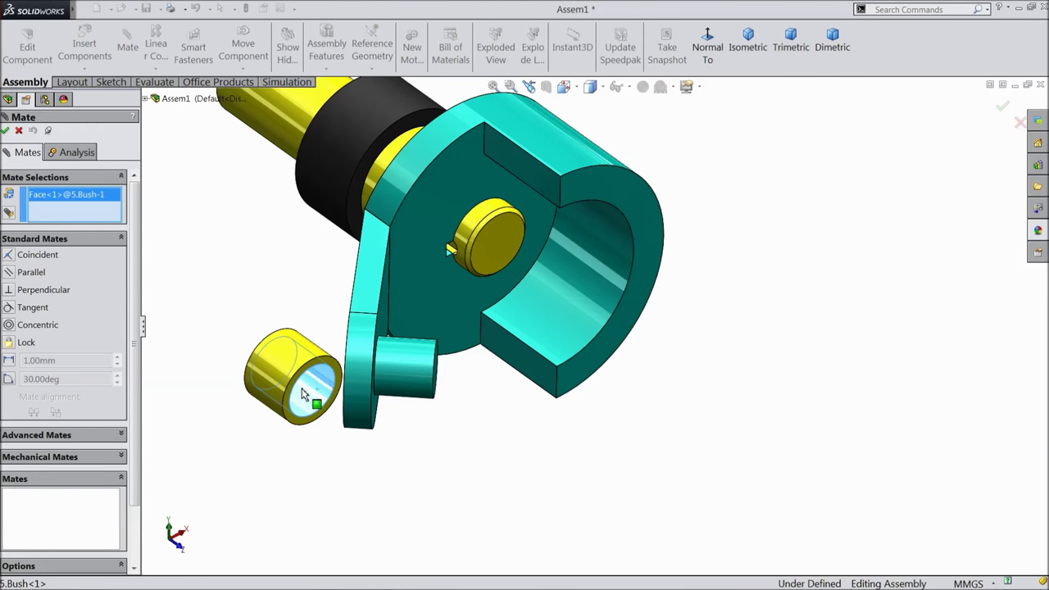
scroll(383, 371, "down", 2)
left_click(473, 374)
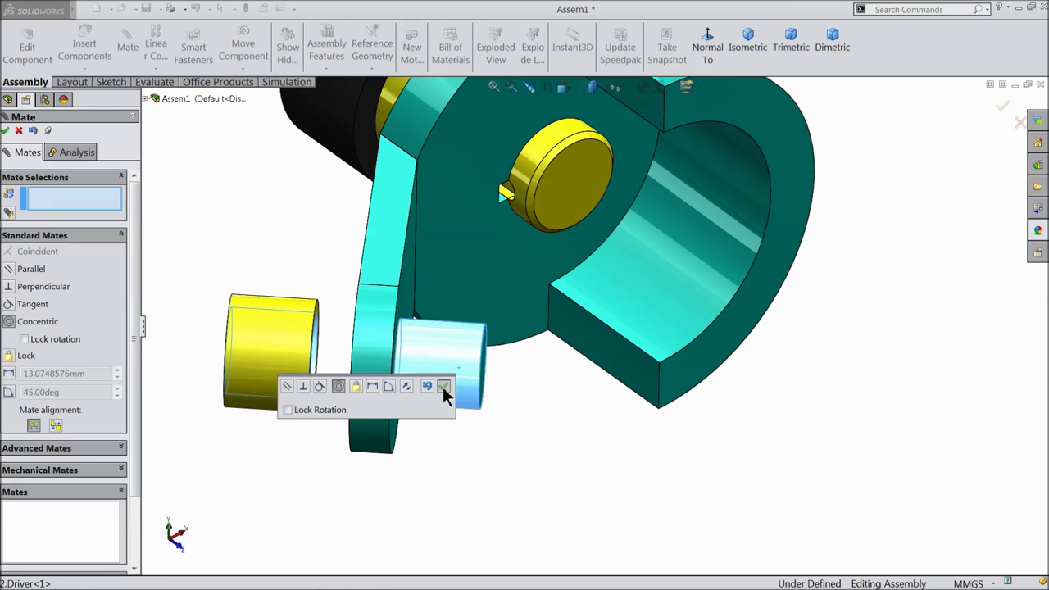
left_click(443, 385)
Make the bush's end face coincident with the driver arm face and finish mating.
mouse_move(320, 394)
middle_mouse_down()
mouse_move(330, 375)
mouse_move(367, 386)
middle_mouse_up()
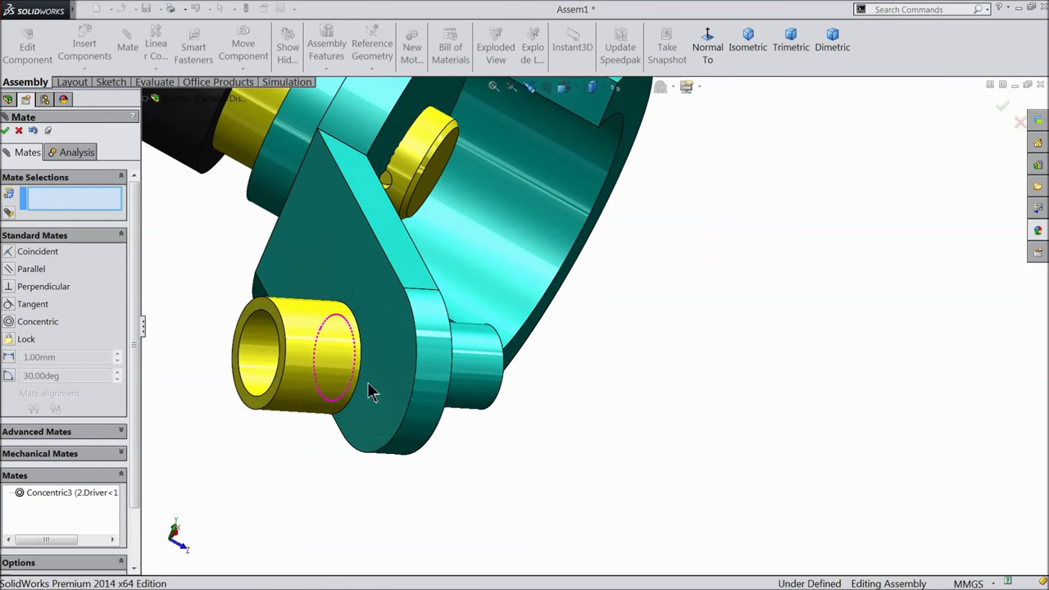
left_click(277, 328)
mouse_move(433, 416)
middle_mouse_down()
mouse_move(382, 386)
mouse_move(516, 463)
middle_mouse_up()
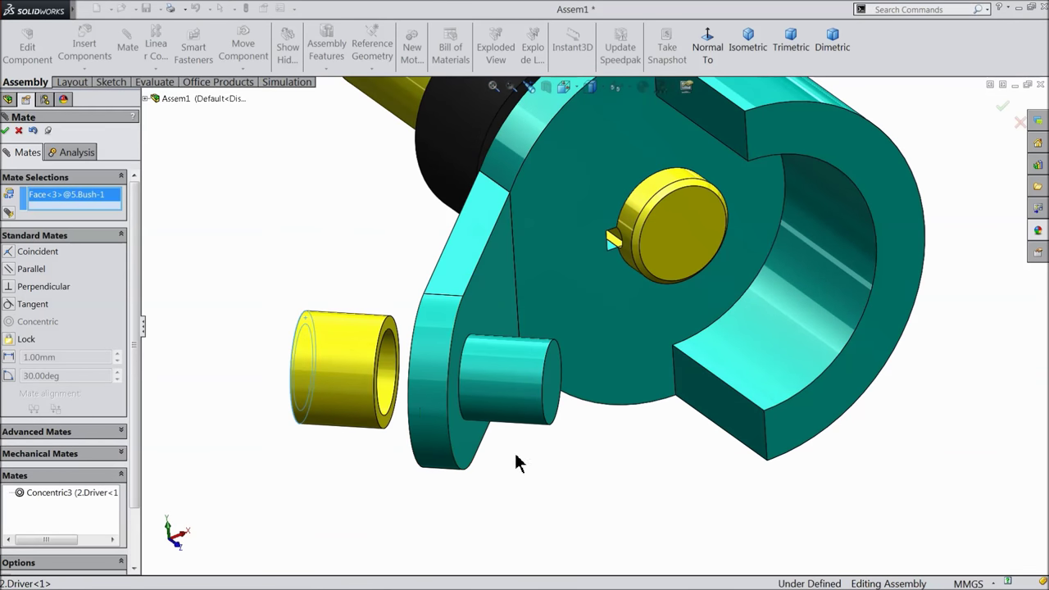
left_click(471, 455)
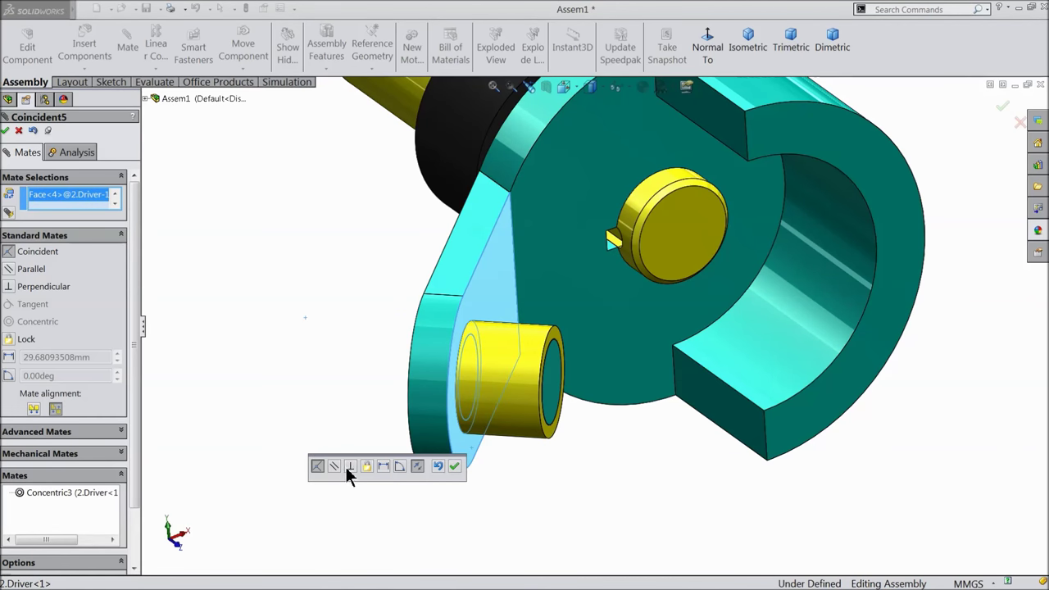
left_click(453, 466)
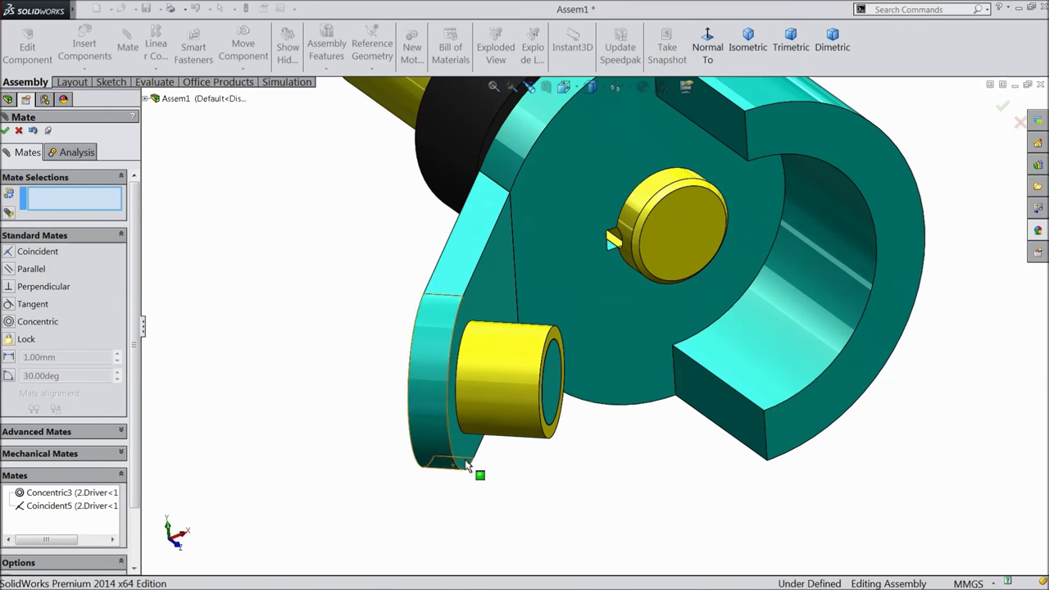
scroll(491, 454, "up", 3)
mouse_move(494, 452)
middle_mouse_down()
mouse_move(555, 417)
mouse_move(543, 420)
mouse_move(579, 421)
mouse_move(560, 427)
middle_mouse_up()
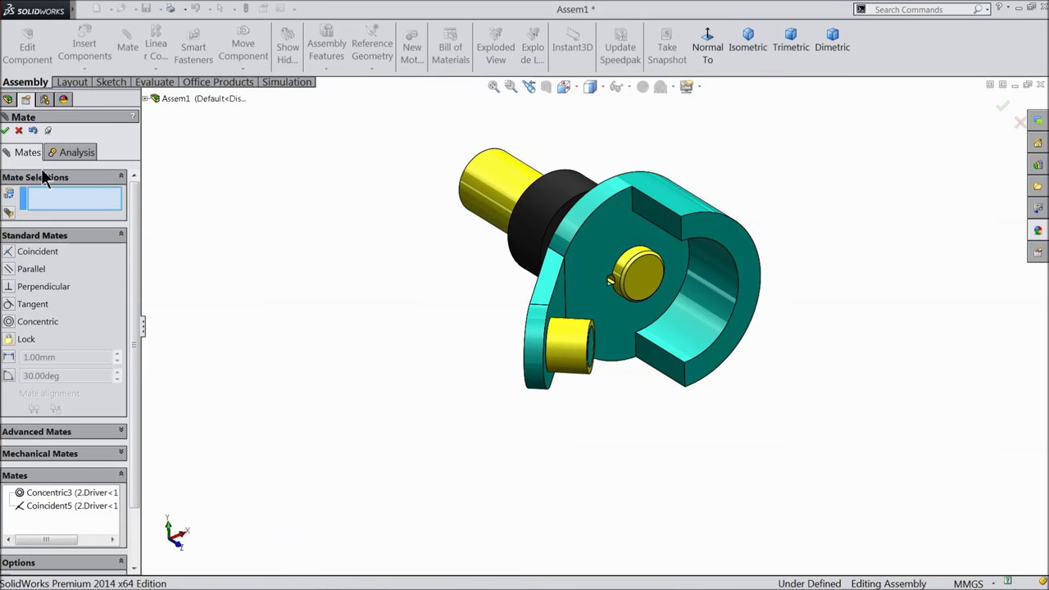
left_click(5, 131)
left_click(72, 83)
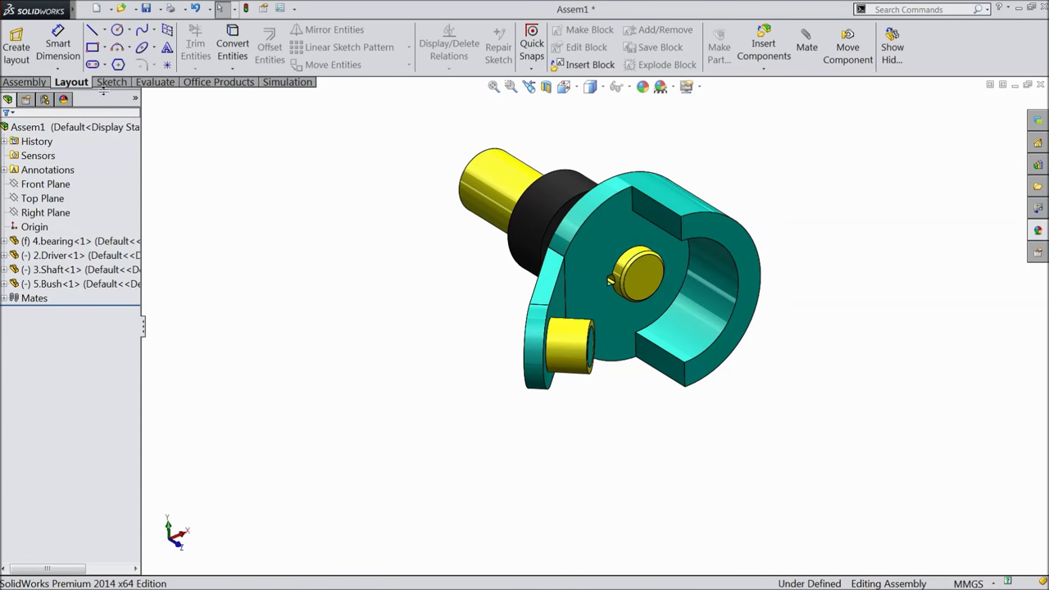
Browse to 1.Driven Wheel.SLDPRT in the Spherical Geneva mechanism folder for insertion.
left_click(25, 83)
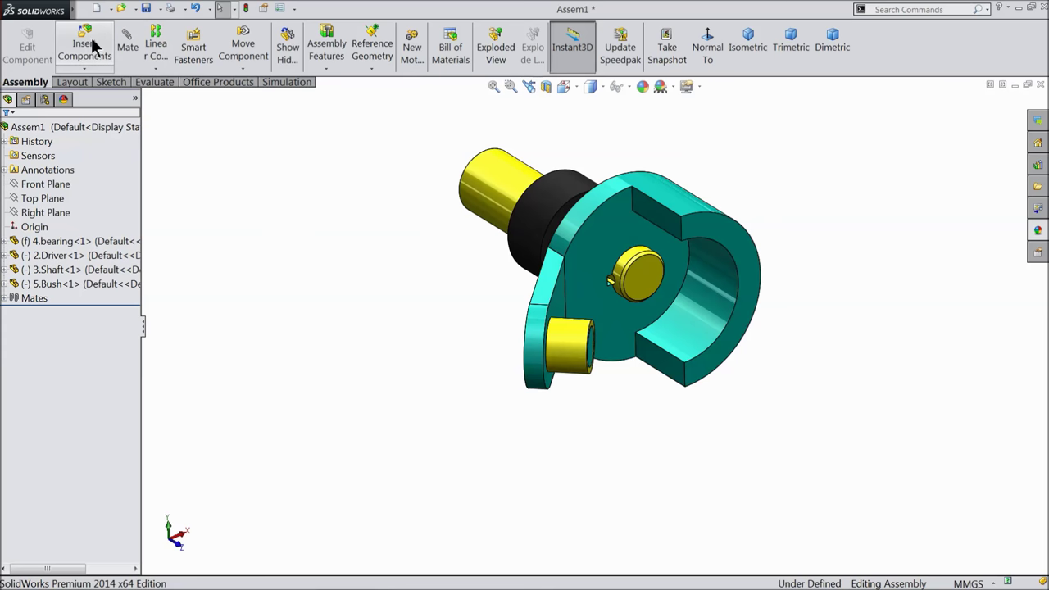
left_click(85, 47)
left_click(66, 387)
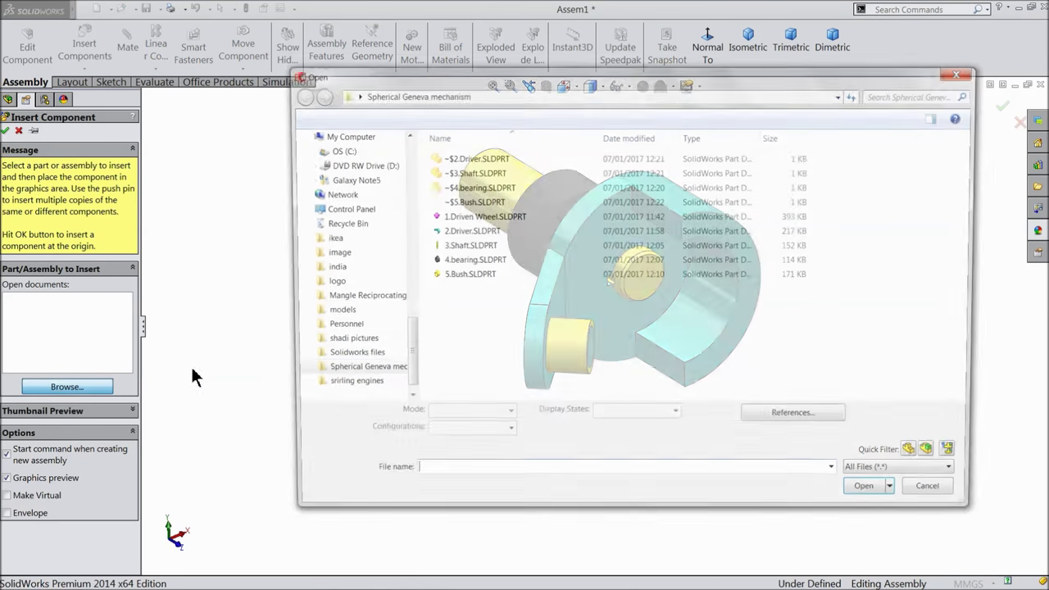
left_click(468, 217)
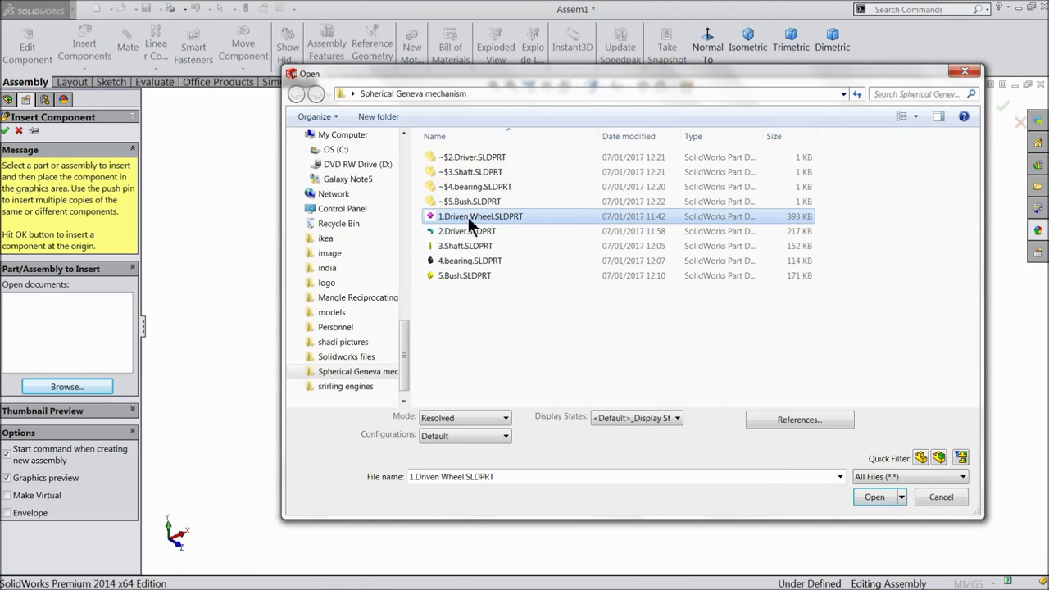
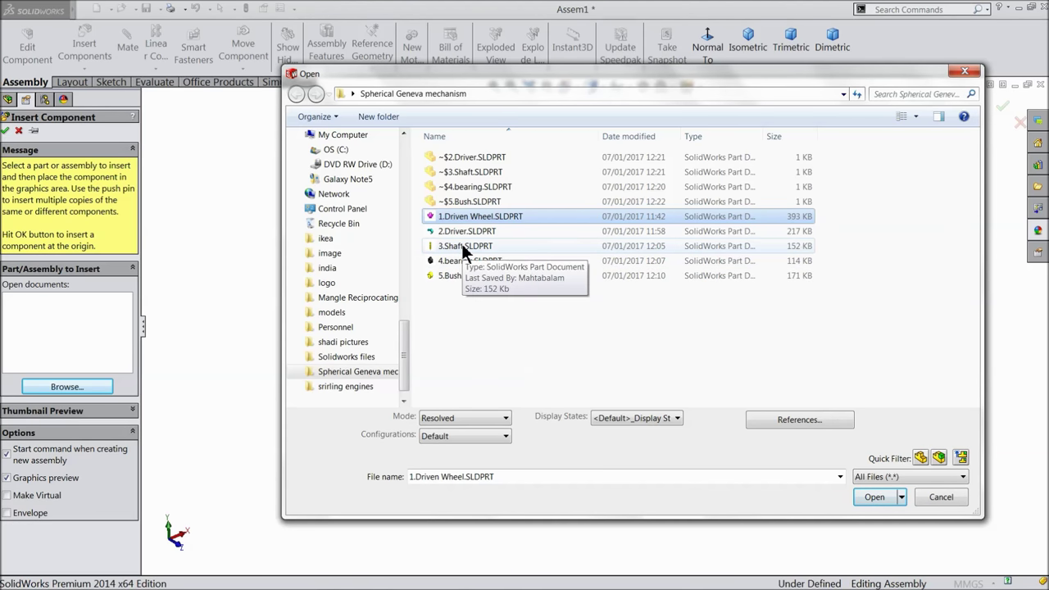
Insert the Driven Wheel, a second Shaft and a second bearing into Assem1.
left_click(462, 245, "ctrl")
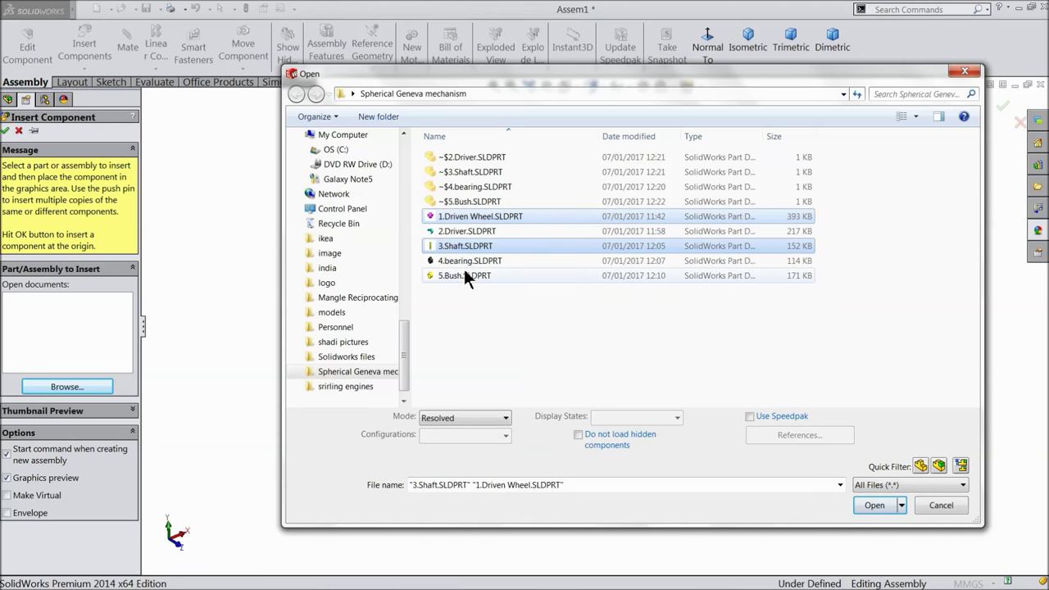
left_click(467, 262, "ctrl")
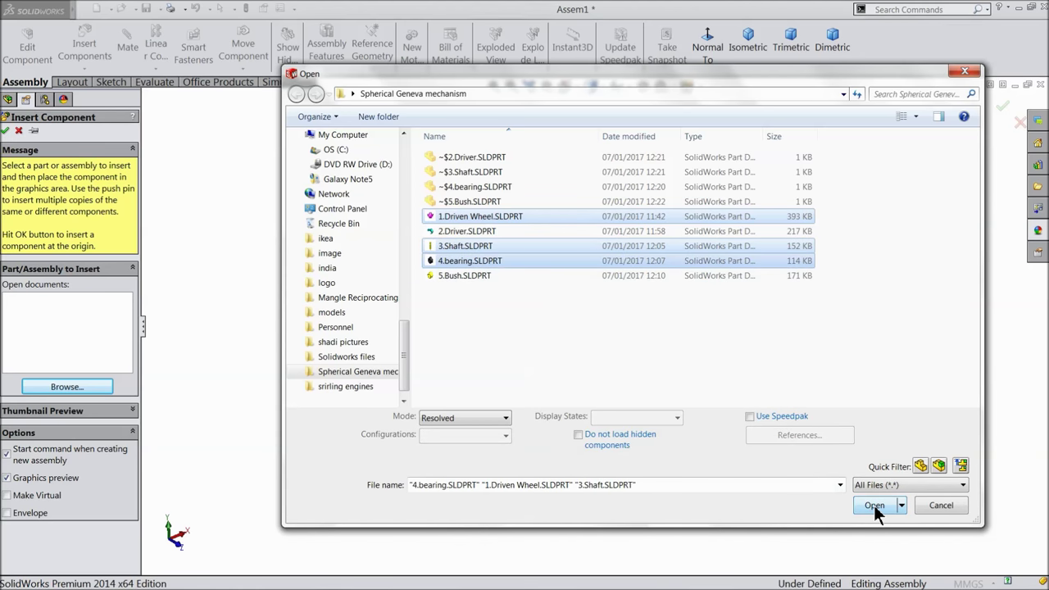
left_click(874, 506)
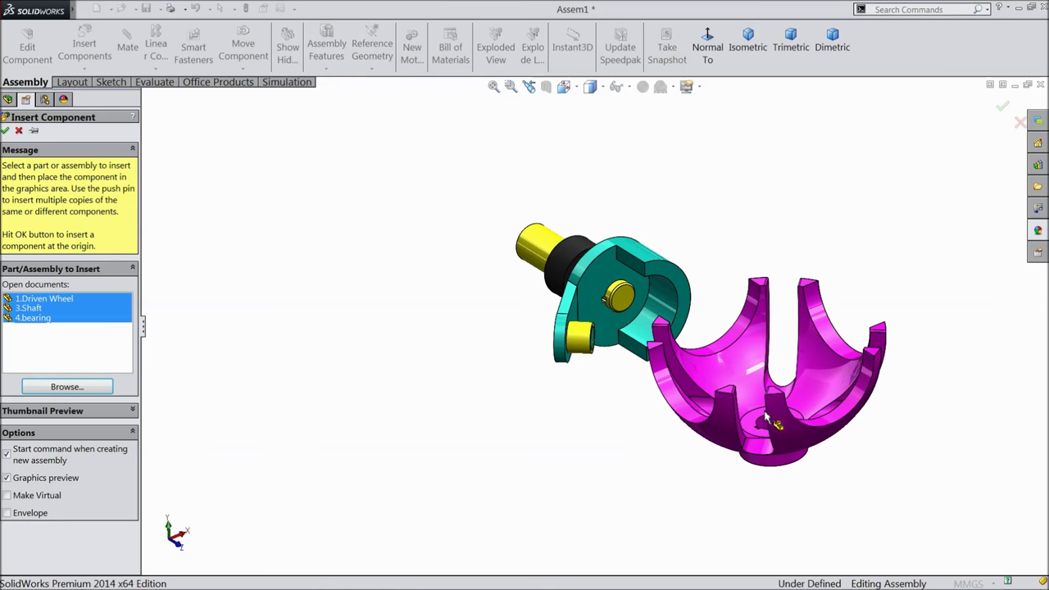
left_click(766, 417)
left_click(591, 456)
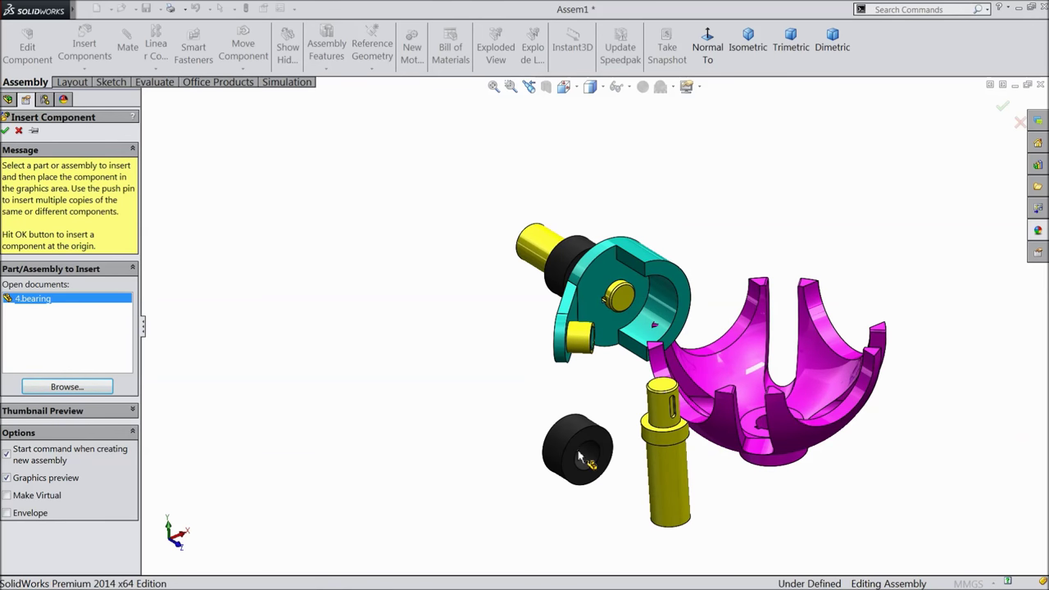
left_click(733, 481)
scroll(775, 480, "down", 2)
scroll(754, 456, "down", 2)
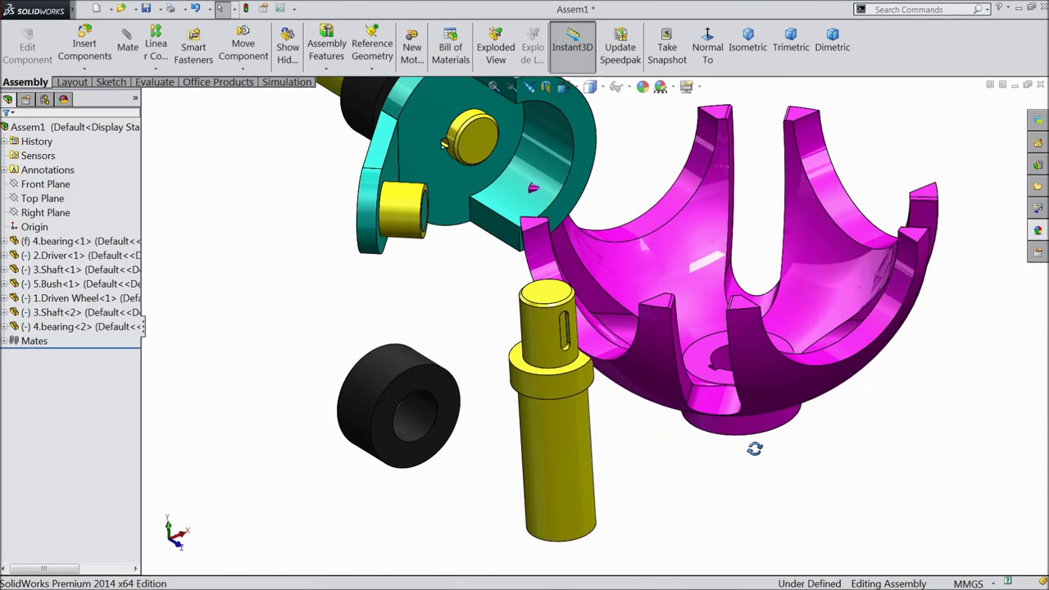
scroll(761, 444, "down", 2)
left_click(136, 64)
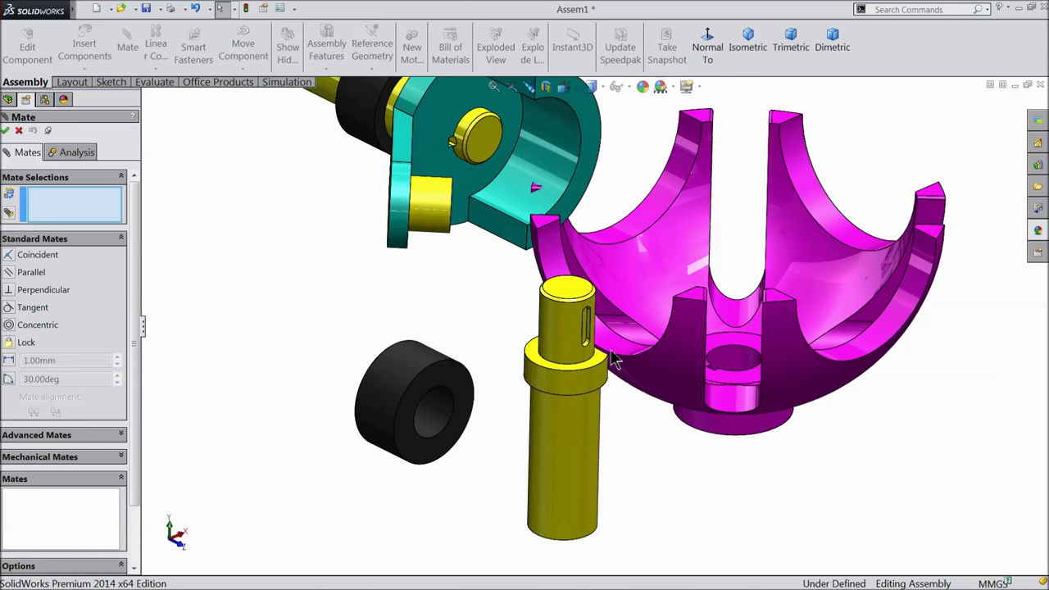
Mate the second shaft concentric with the Driven Wheel's hub hole and slide it in.
scroll(723, 391, "down", 2)
left_click(724, 349)
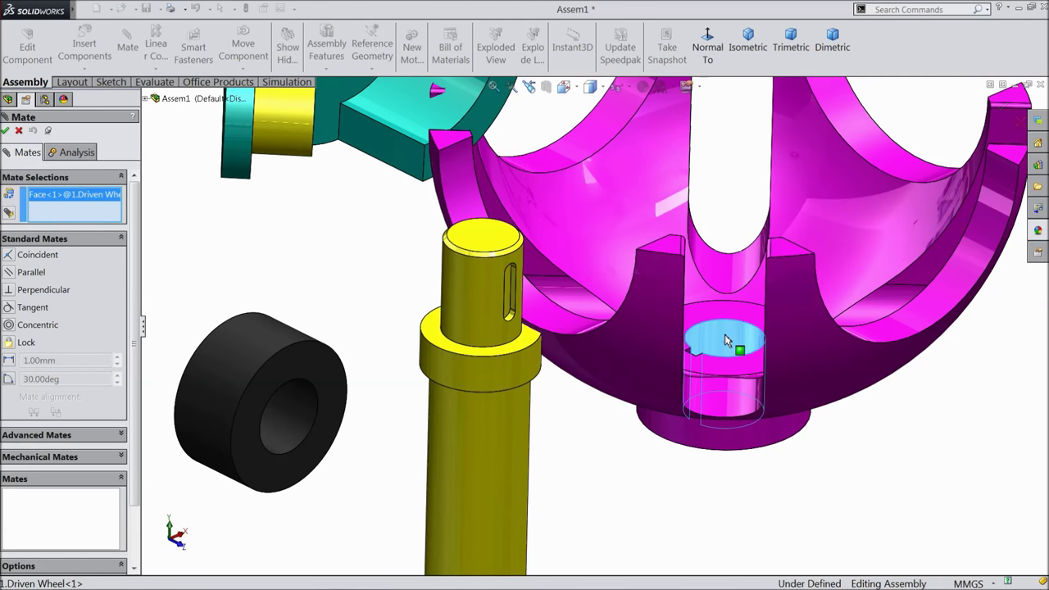
left_click(489, 291)
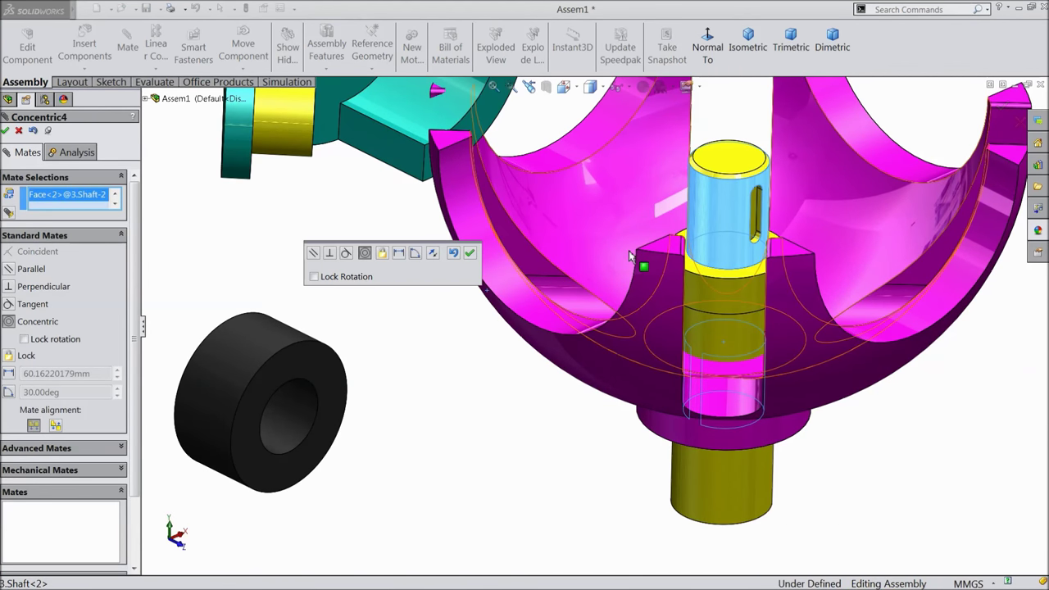
left_click(470, 255)
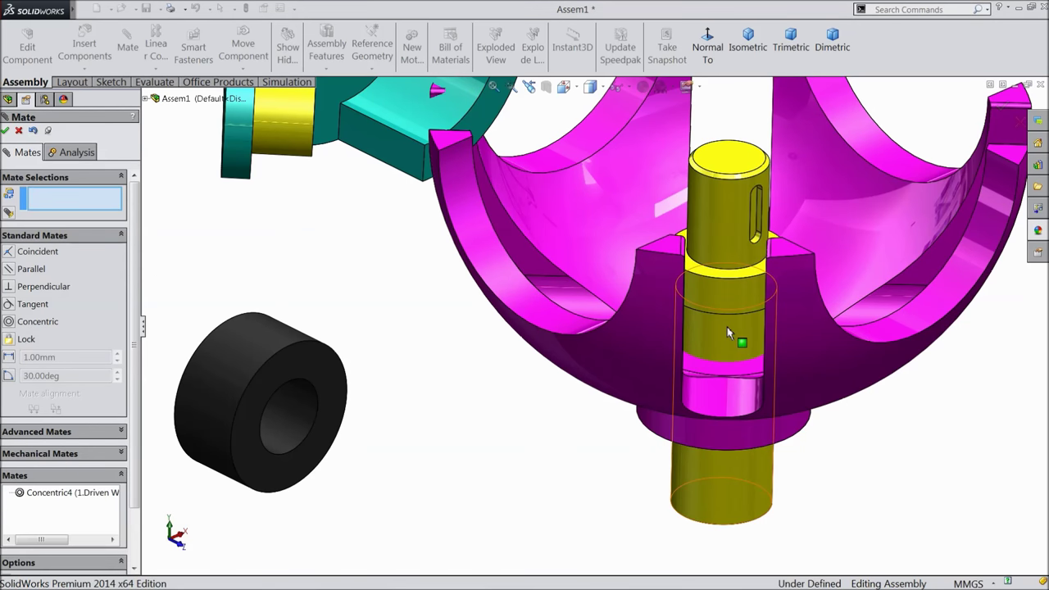
scroll(770, 352, "down", 2)
scroll(819, 385, "down", 1)
left_click_drag(696, 187, 704, 441)
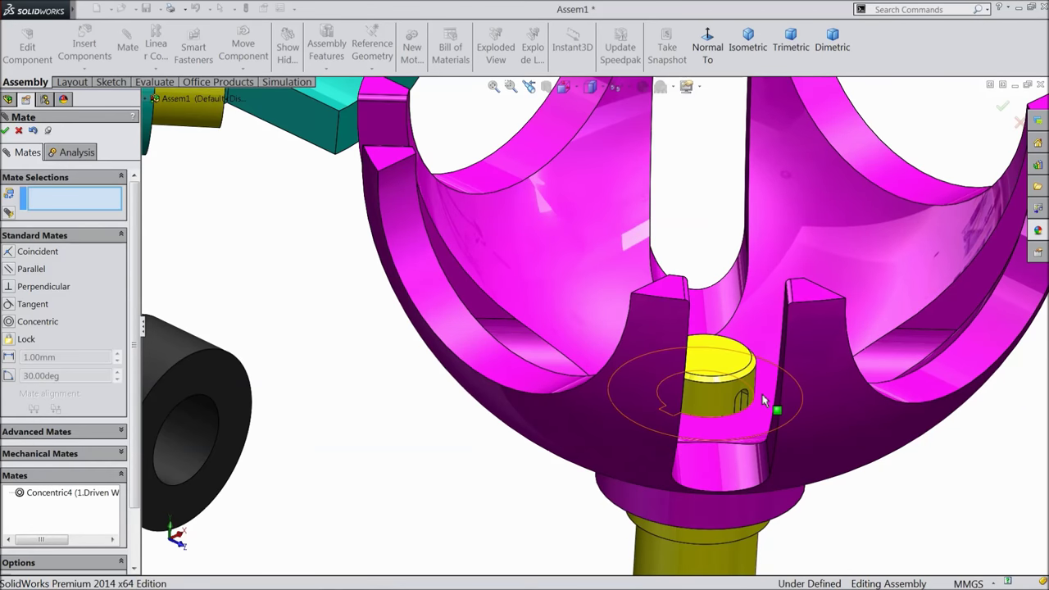
Make the wheel's tab face coincident with the shaft's slot face.
middle_click_drag(704, 432, 747, 455)
scroll(750, 479, "down", 2)
scroll(695, 424, "down", 3)
scroll(696, 423, "down", 2)
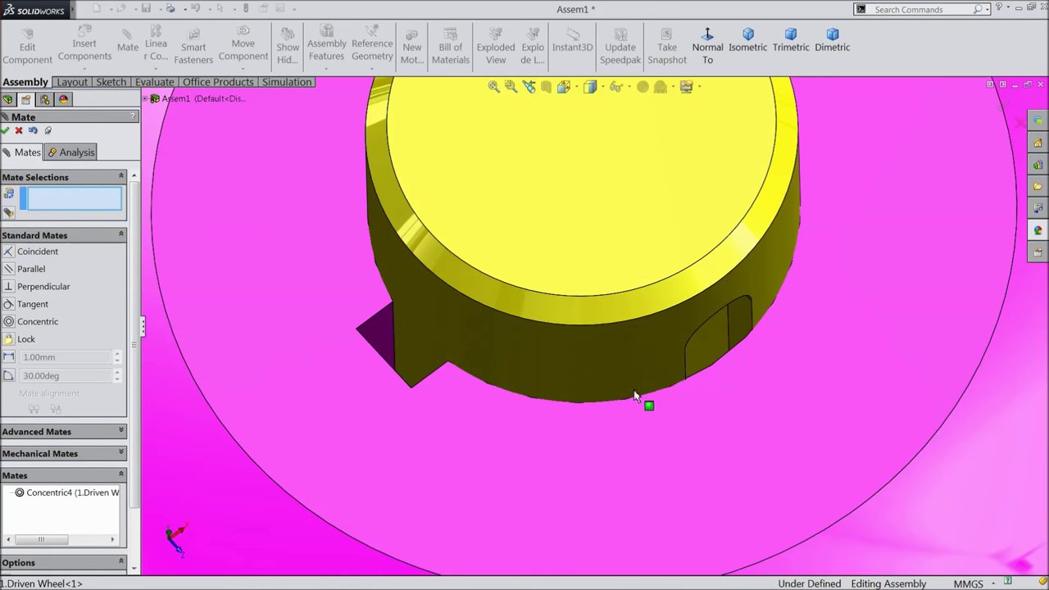
scroll(608, 357, "down", 1)
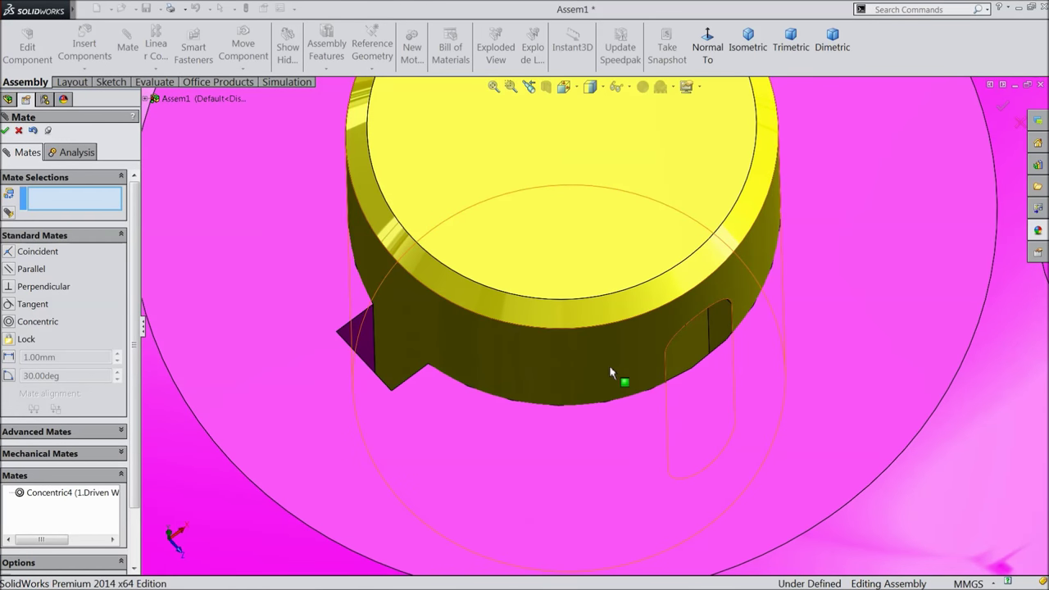
left_click(358, 331)
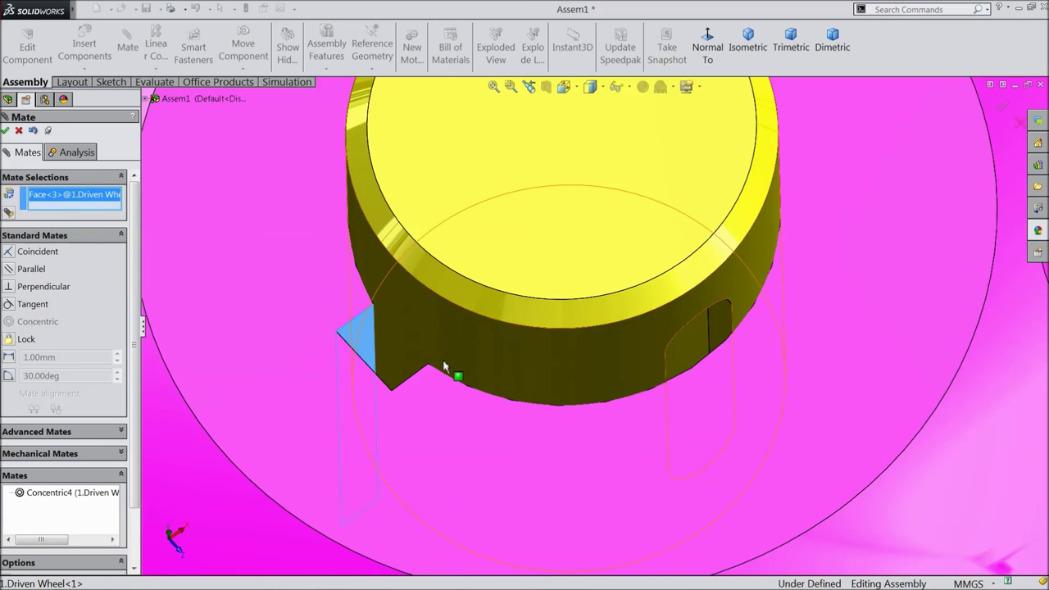
middle_click_drag(453, 373, 409, 364)
left_click(630, 377)
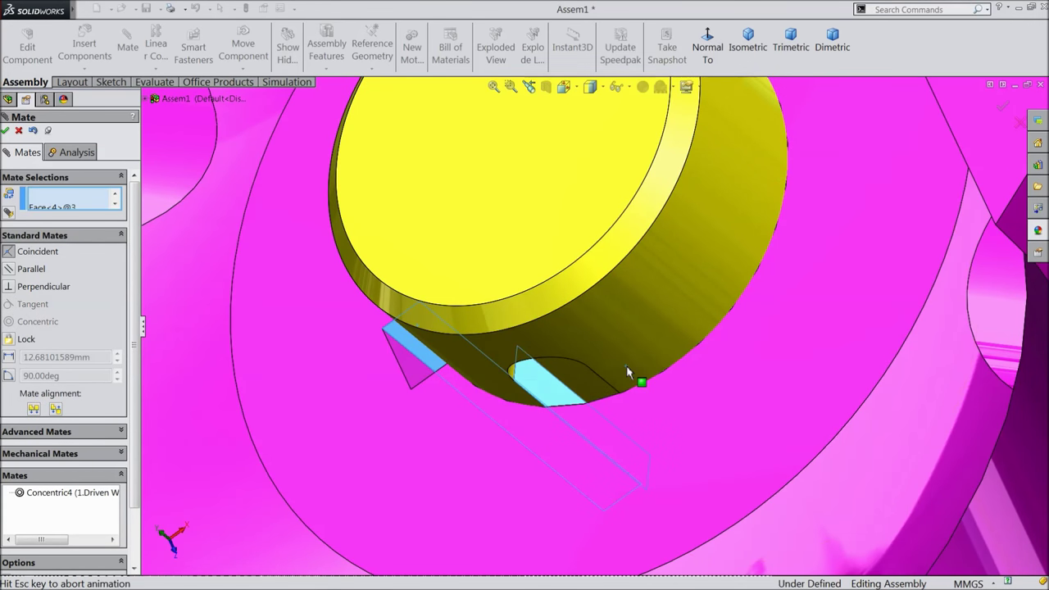
middle_click_drag(628, 448, 551, 407)
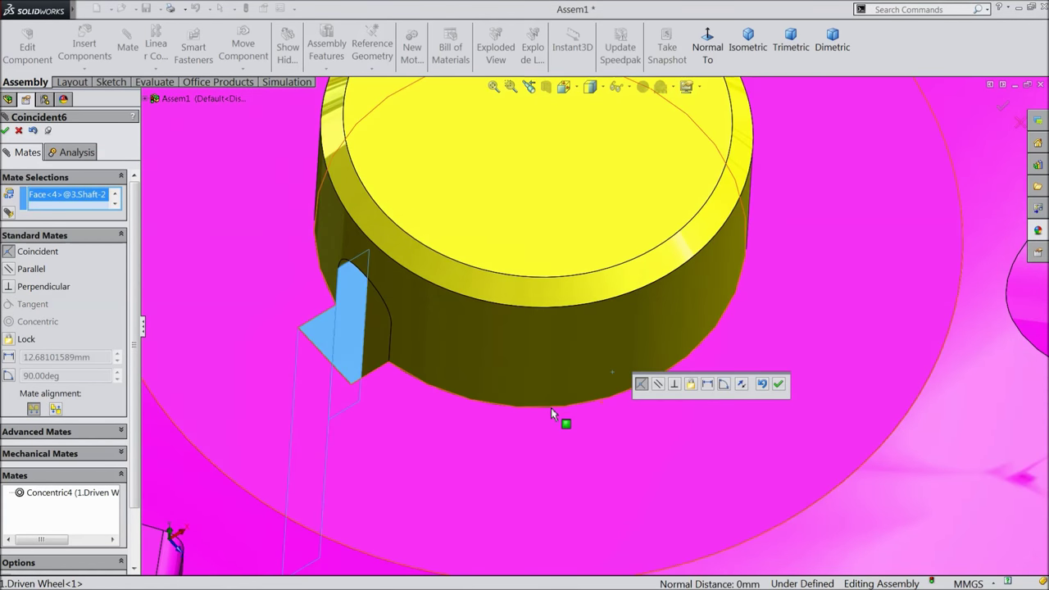
left_click(779, 383)
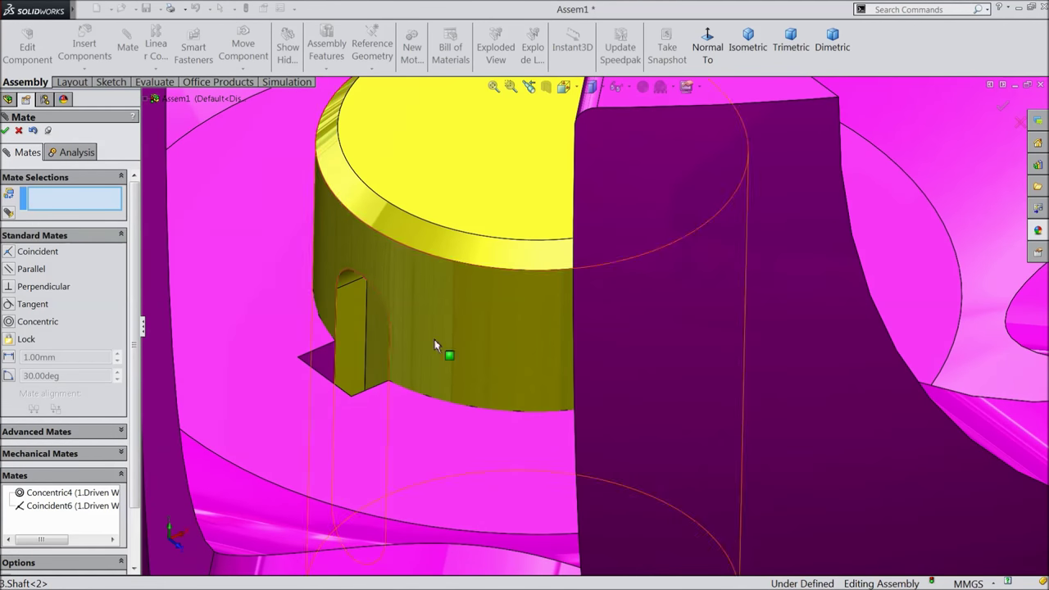
Add a coincident mate between the wheel tab's edge and the slot's edge.
scroll(327, 337, "down", 3)
scroll(385, 373, "down", 2)
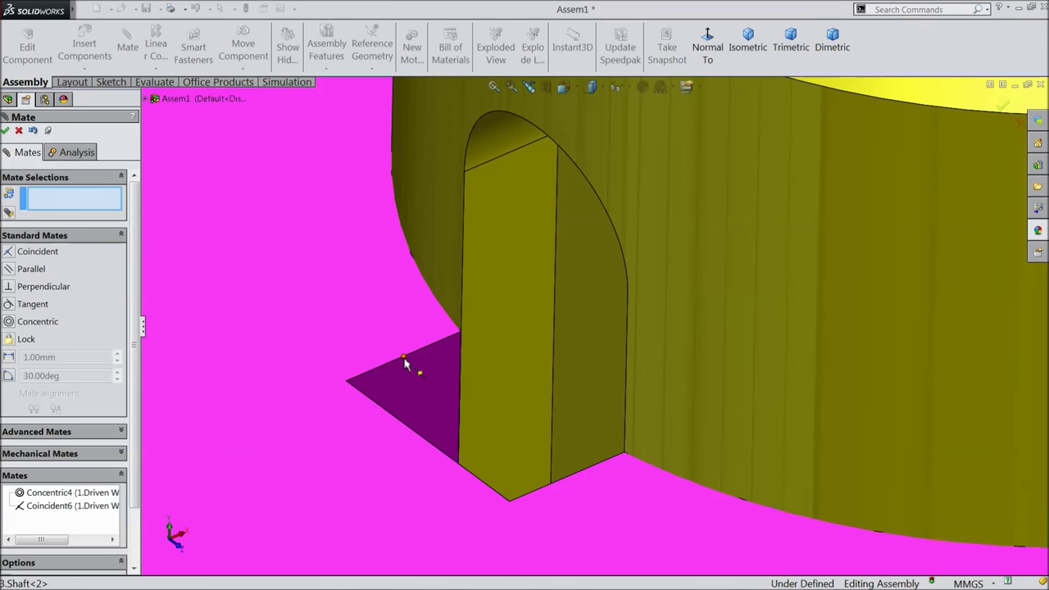
left_click(402, 363)
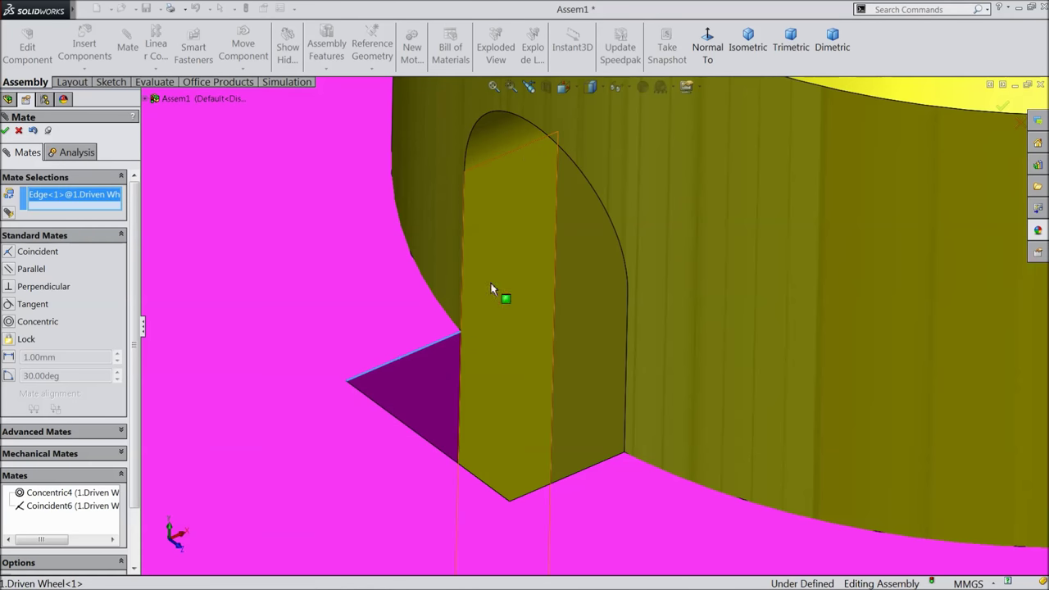
left_click(503, 162)
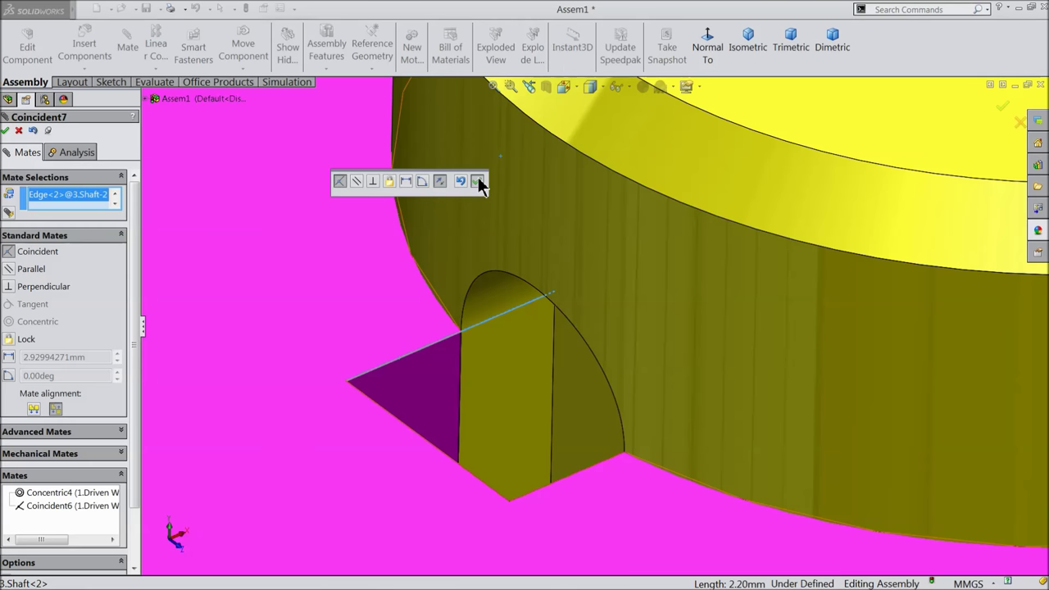
left_click(478, 181)
scroll(455, 352, "up", 3)
scroll(459, 366, "up", 3)
scroll(451, 367, "up", 3)
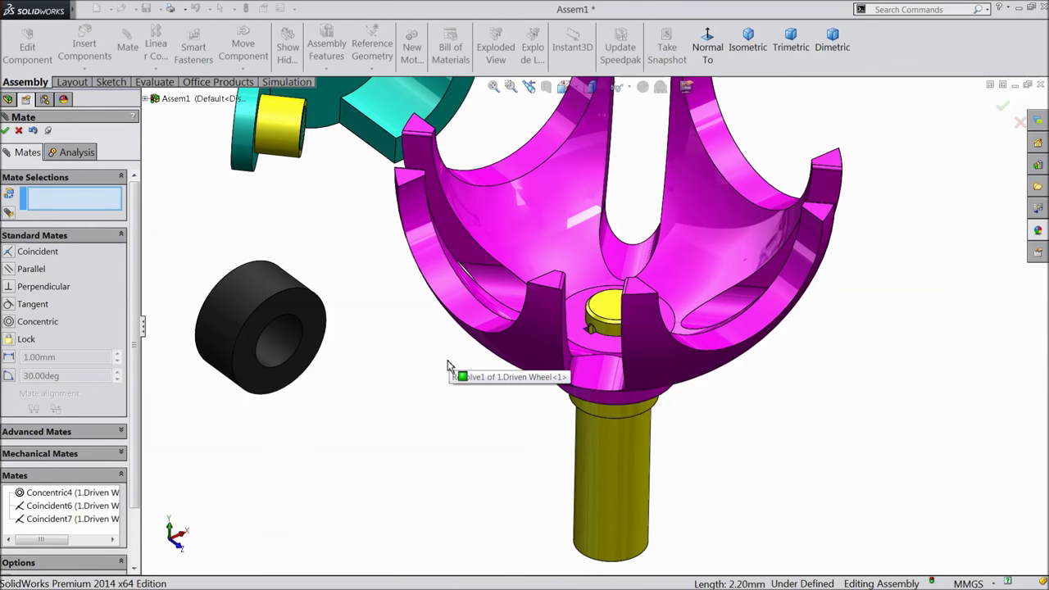
Mate the second bearing's bore concentric with the shaft's lower cylinder.
scroll(598, 455, "down", 1)
scroll(322, 363, "up", 1)
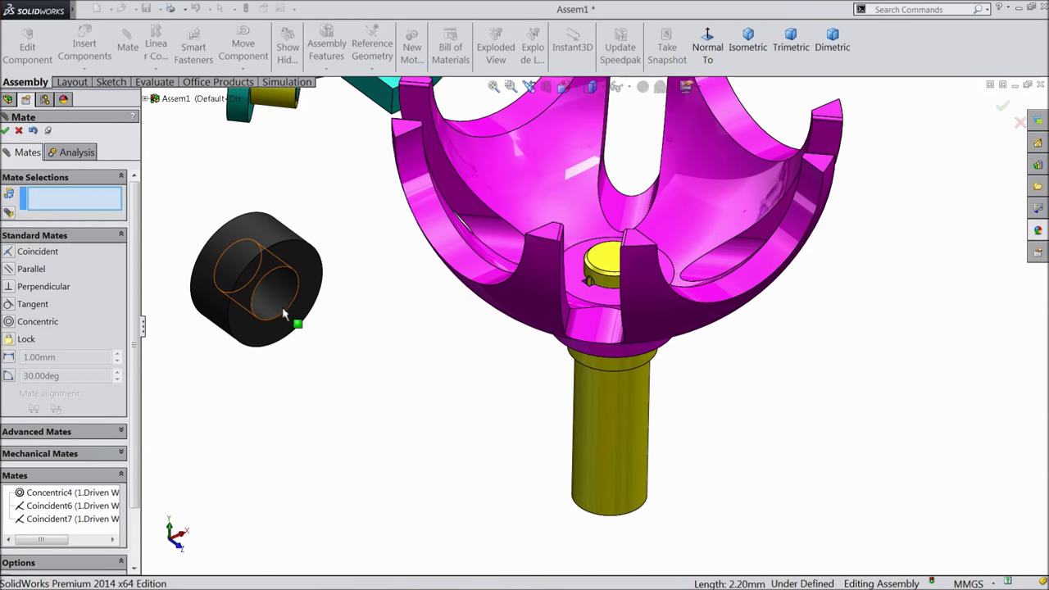
left_click(279, 305)
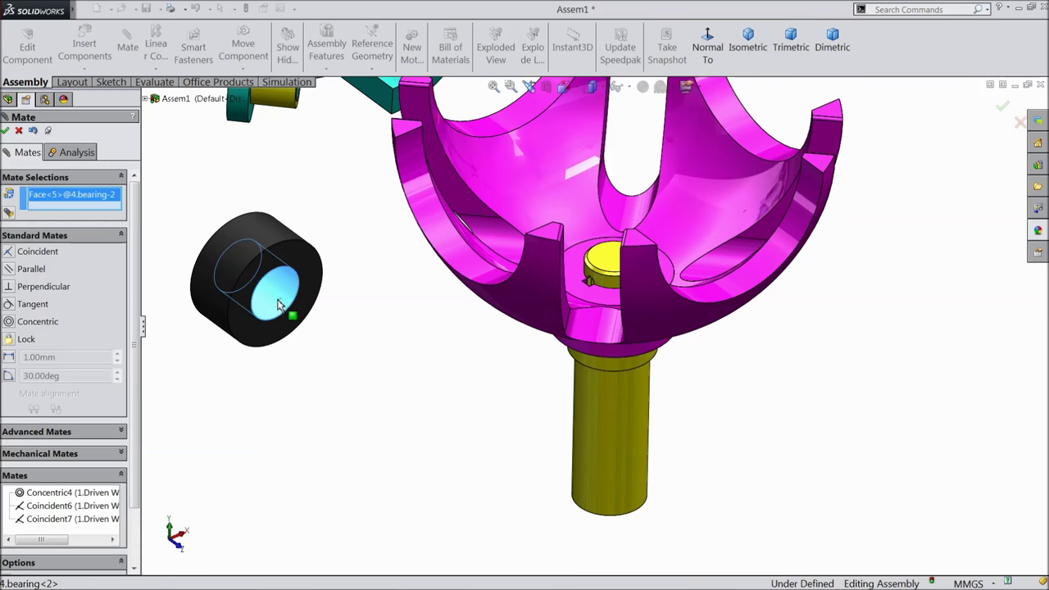
left_click(609, 388)
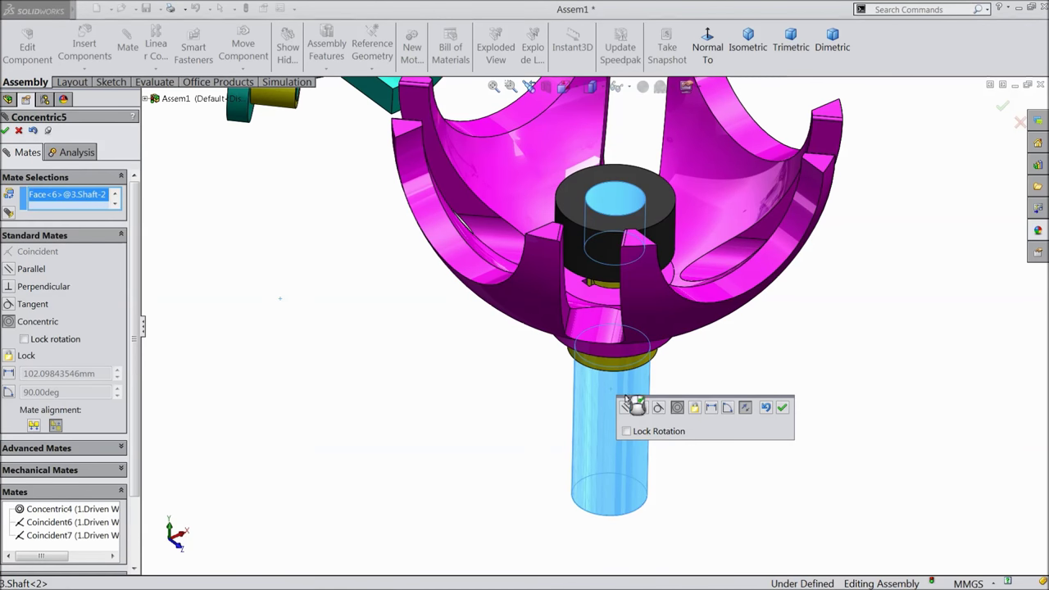
left_click(782, 408)
scroll(653, 215, "up", 2)
left_click_drag(669, 374, 713, 492)
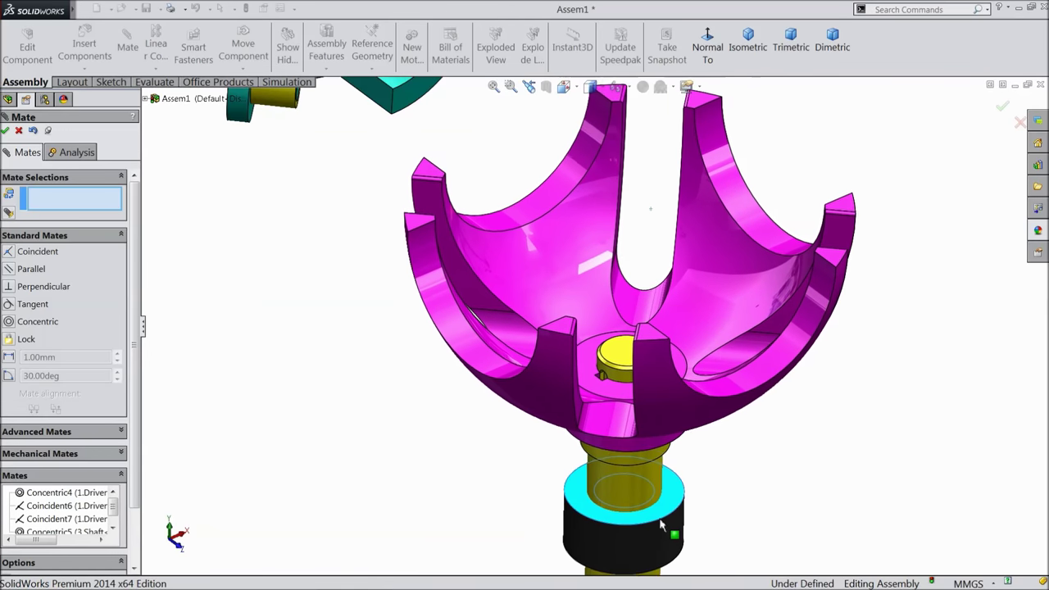
Make the bearing's top face coincident with the shaft's shoulder under the magenta cup.
scroll(732, 509, "up", 2)
scroll(729, 506, "up", 2)
mouse_move(718, 498)
middle_mouse_down()
mouse_move(694, 457)
mouse_move(729, 407)
mouse_move(723, 467)
mouse_move(709, 435)
mouse_move(727, 380)
mouse_move(718, 448)
middle_mouse_up()
scroll(712, 410, "down", 2)
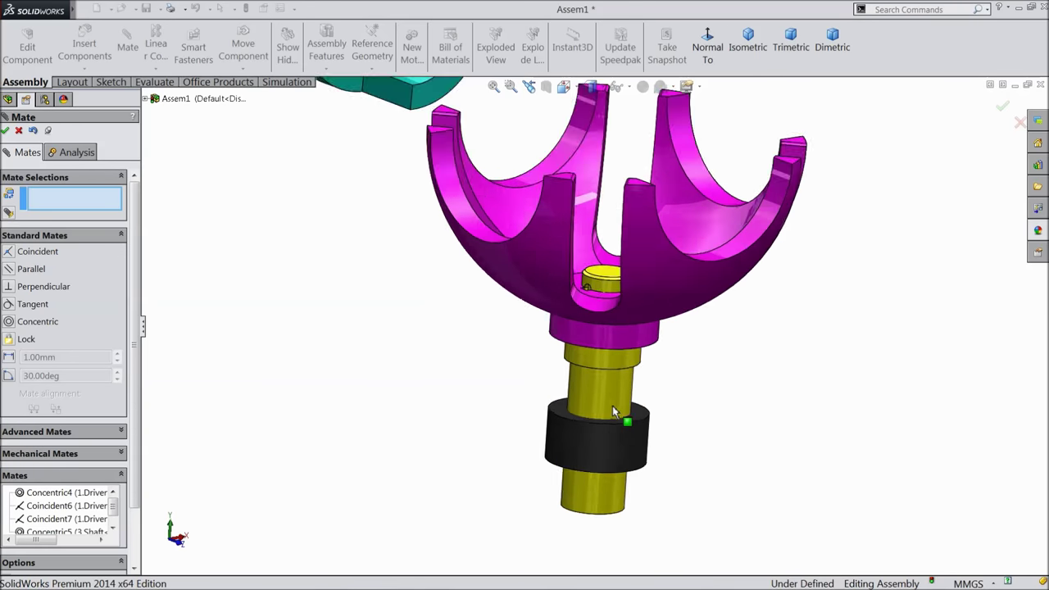
scroll(714, 368, "down", 2)
scroll(709, 293, "down", 2)
scroll(684, 344, "down", 3)
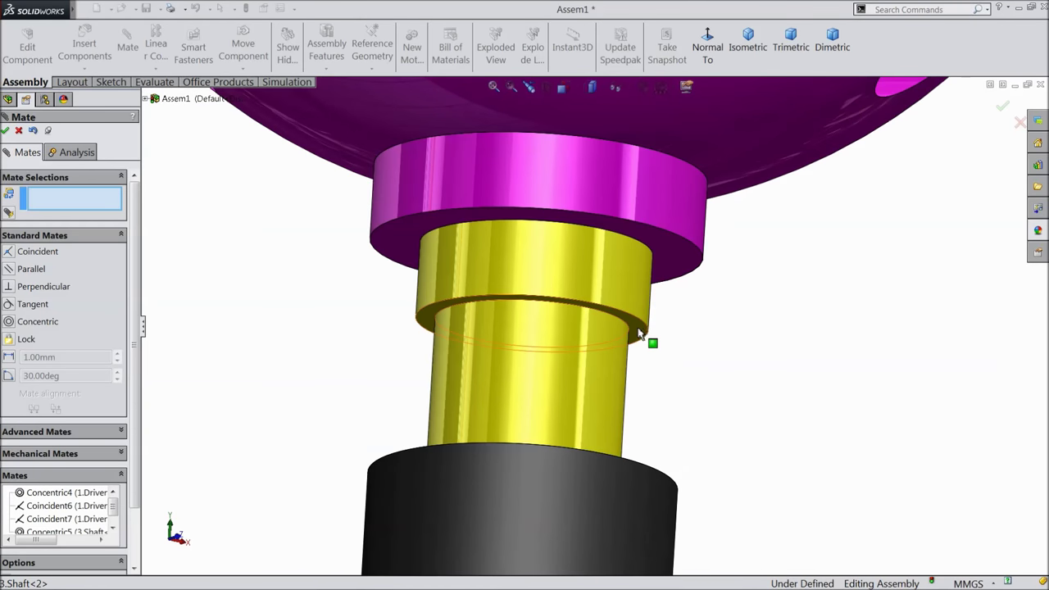
left_click(640, 334)
mouse_move(721, 327)
middle_mouse_down()
mouse_move(709, 426)
mouse_move(650, 510)
middle_mouse_up()
left_click(646, 525)
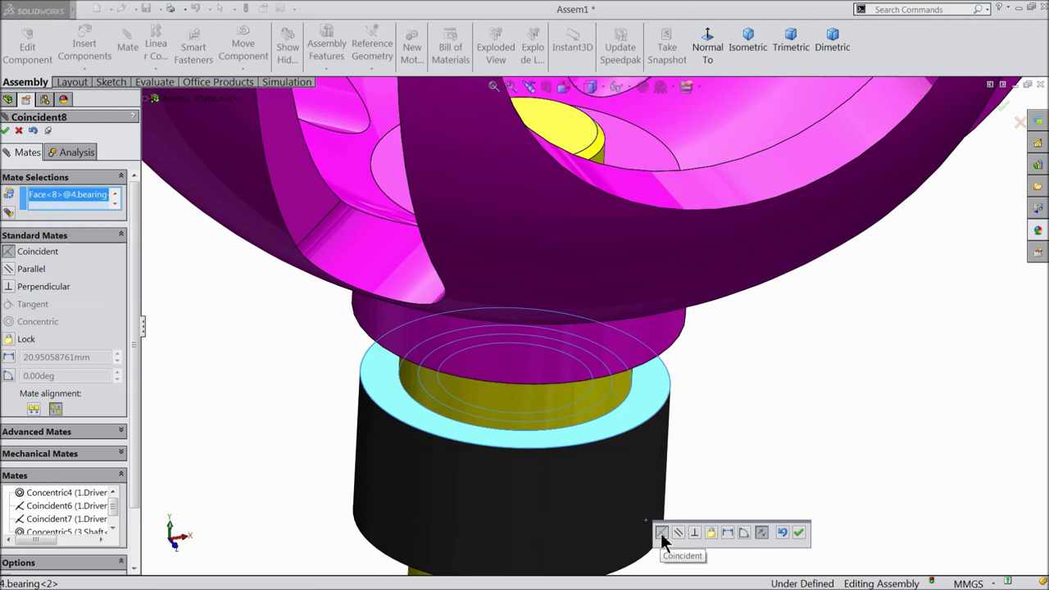
left_click(799, 537)
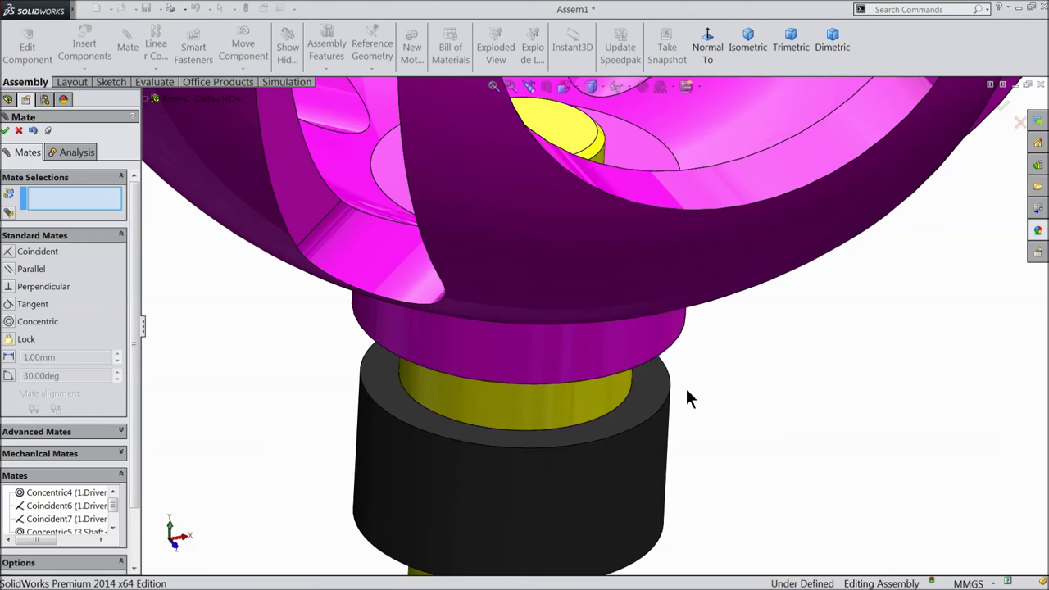
scroll(685, 395, "up", 5)
mouse_move(685, 396)
middle_mouse_down()
mouse_move(714, 372)
mouse_move(695, 398)
middle_mouse_up()
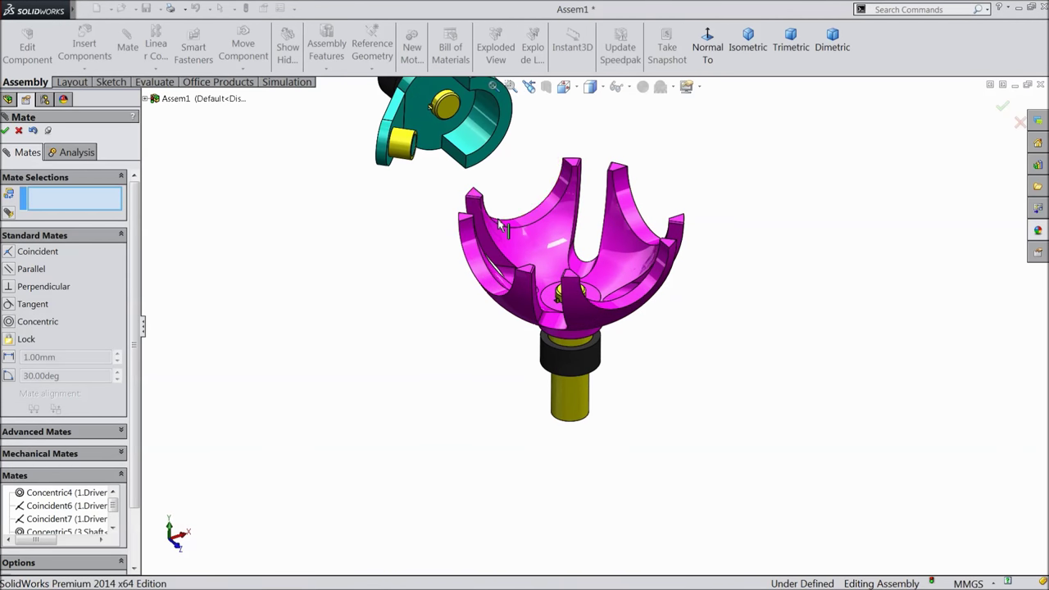
Mate the magenta cup's inner face concentric with the teal driver's round face.
scroll(498, 234, "up", 2)
scroll(533, 271, "down", 3)
scroll(585, 318, "down", 2)
scroll(585, 318, "down", 2)
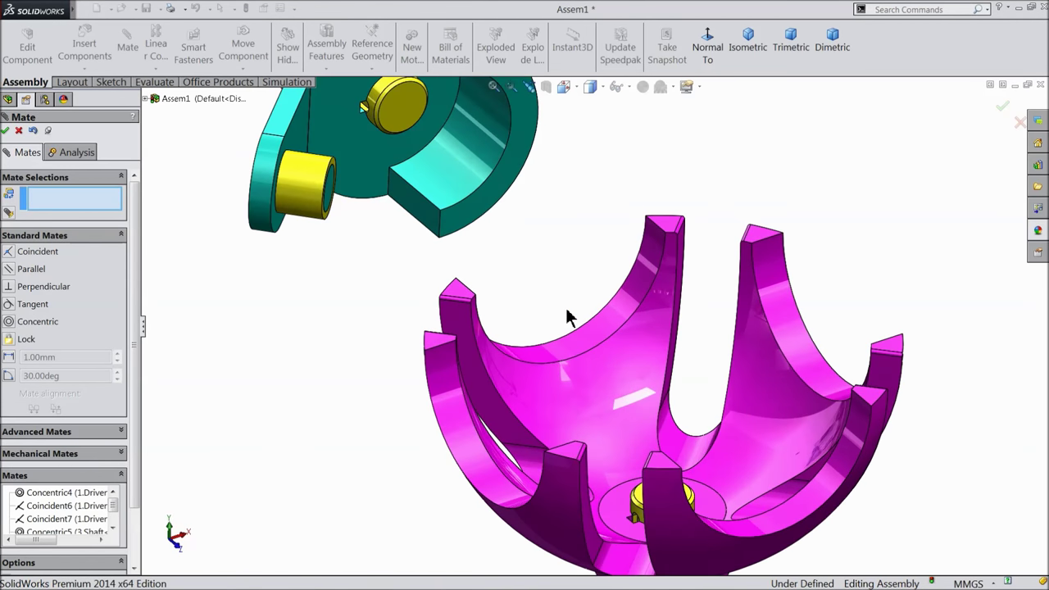
left_click(570, 362)
mouse_move(503, 241)
middle_mouse_down()
mouse_move(427, 117)
mouse_move(569, 186)
middle_mouse_up()
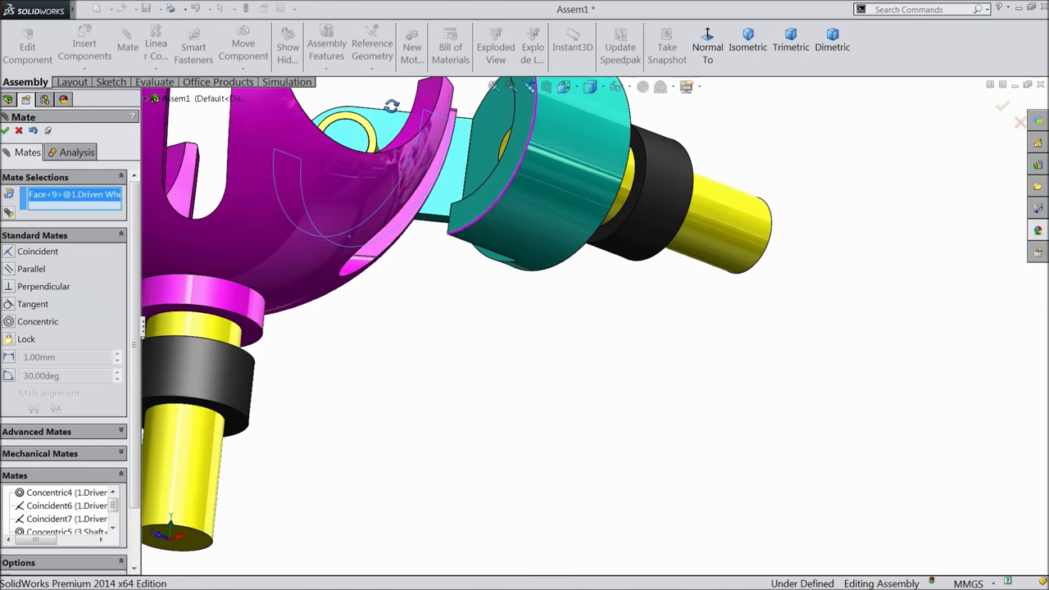
left_click(569, 186)
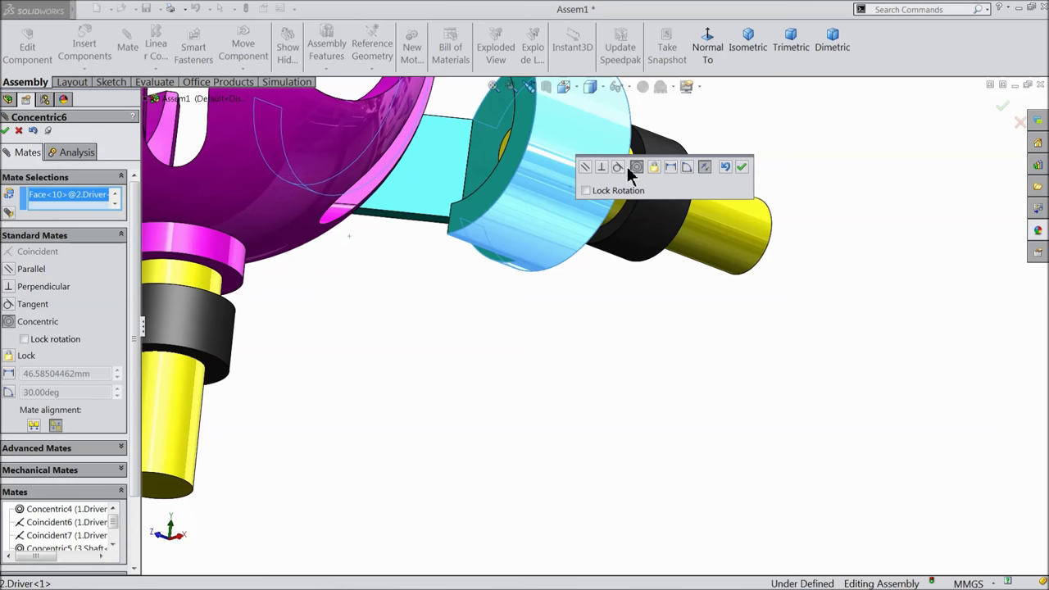
left_click(742, 167)
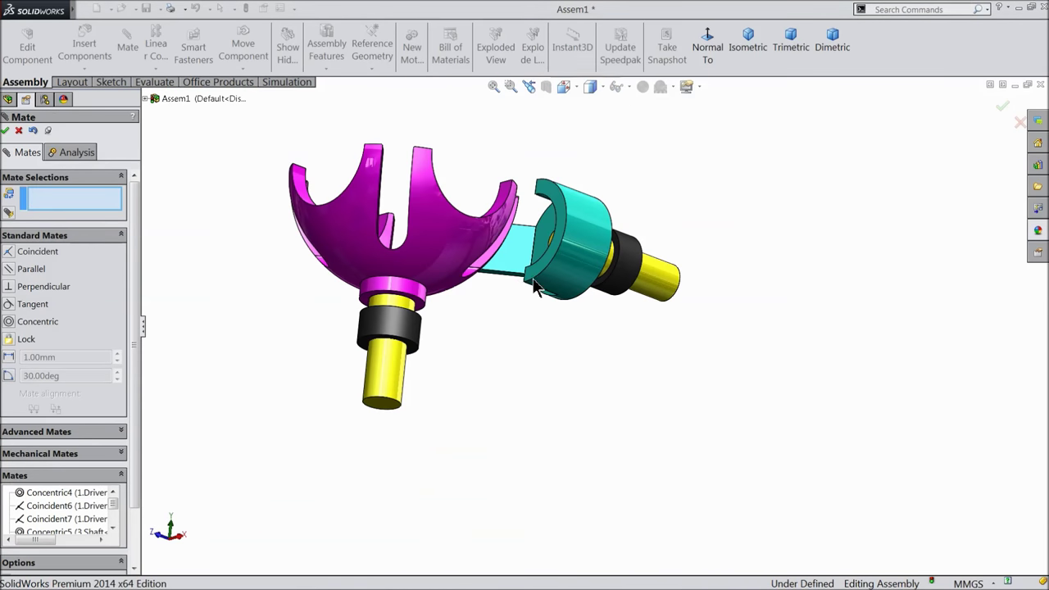
middle_click_drag(553, 323, 647, 456)
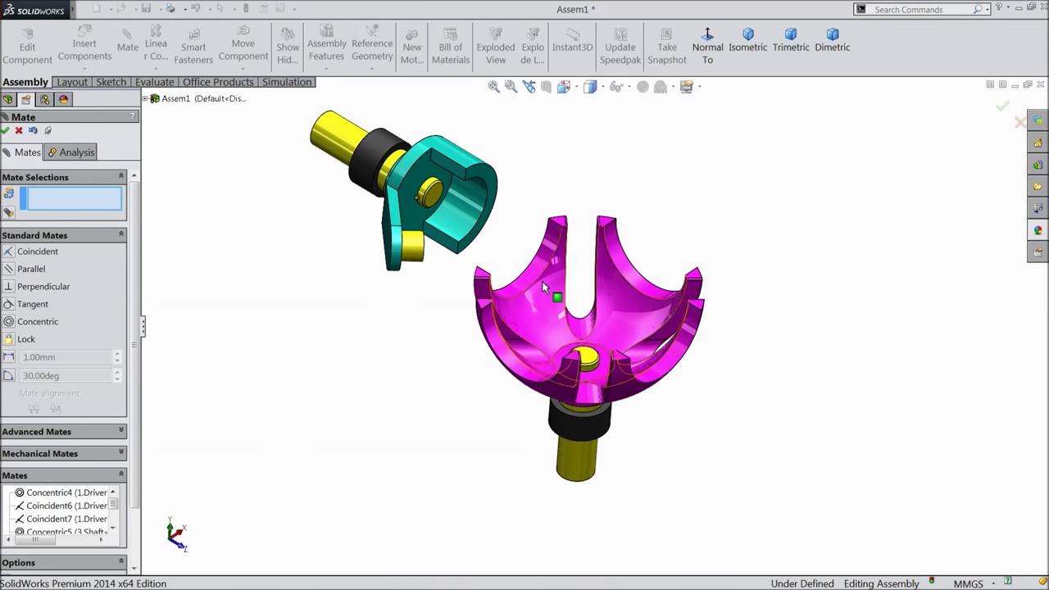
scroll(541, 281, "down", 3)
middle_click_drag(417, 203, 530, 288)
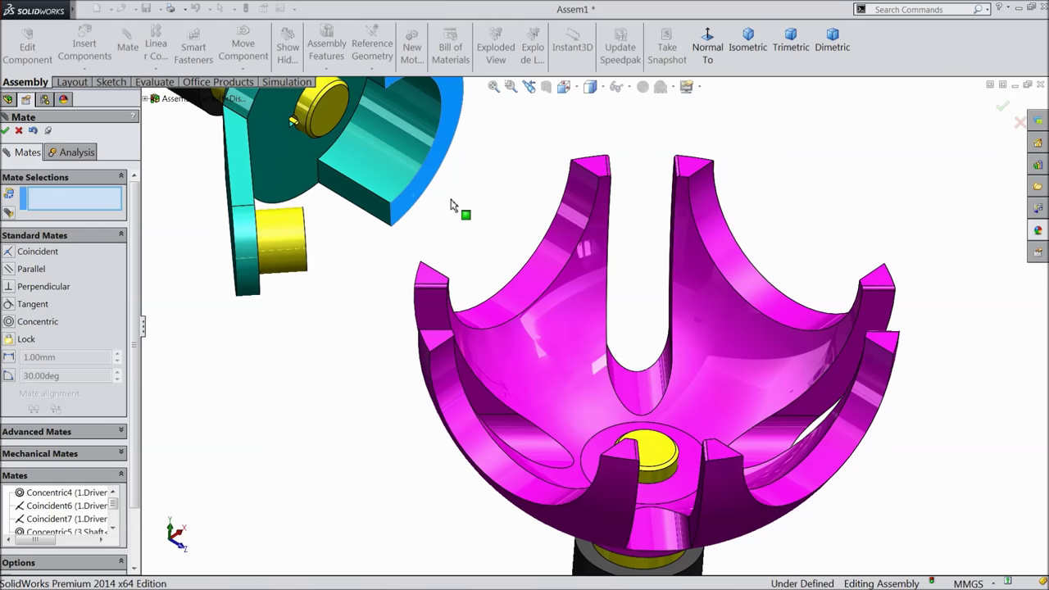
right_click_drag(530, 283, 459, 173)
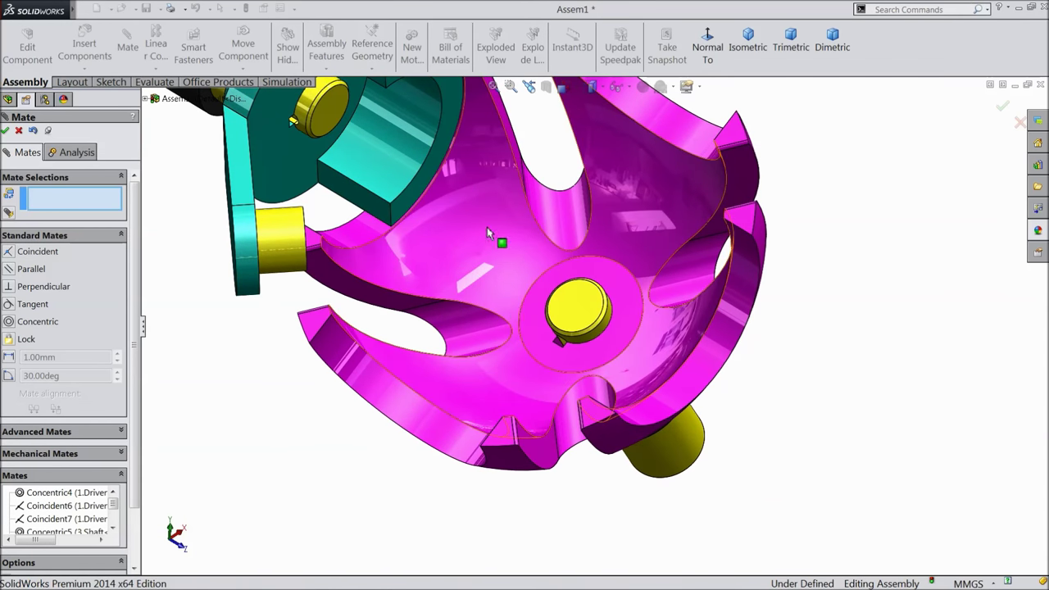
scroll(475, 360, "up", 5)
mouse_move(449, 418)
middle_mouse_down()
mouse_move(464, 341)
mouse_move(489, 332)
middle_mouse_up()
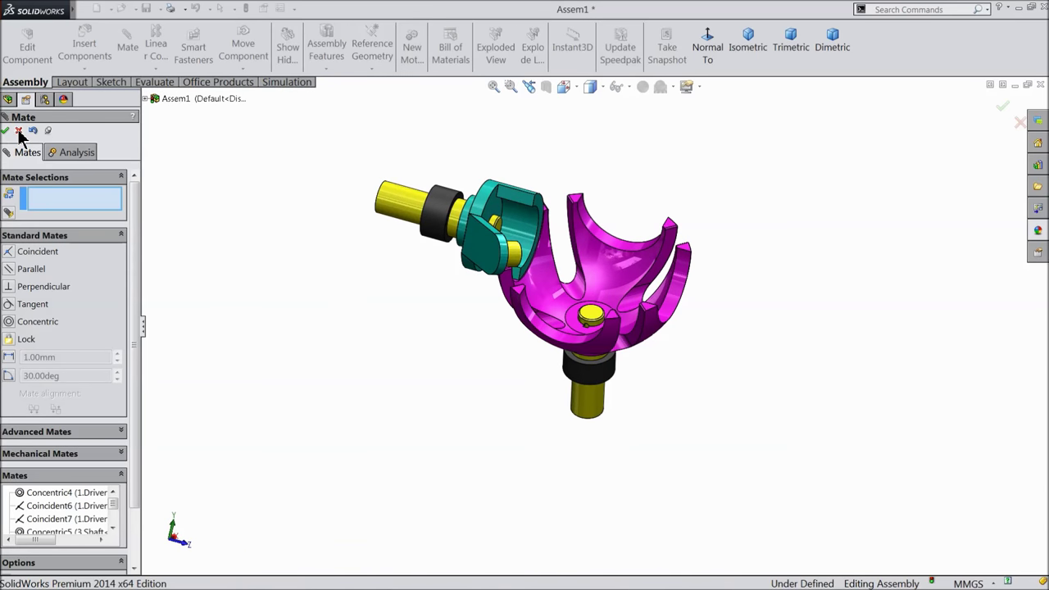
left_click(18, 131)
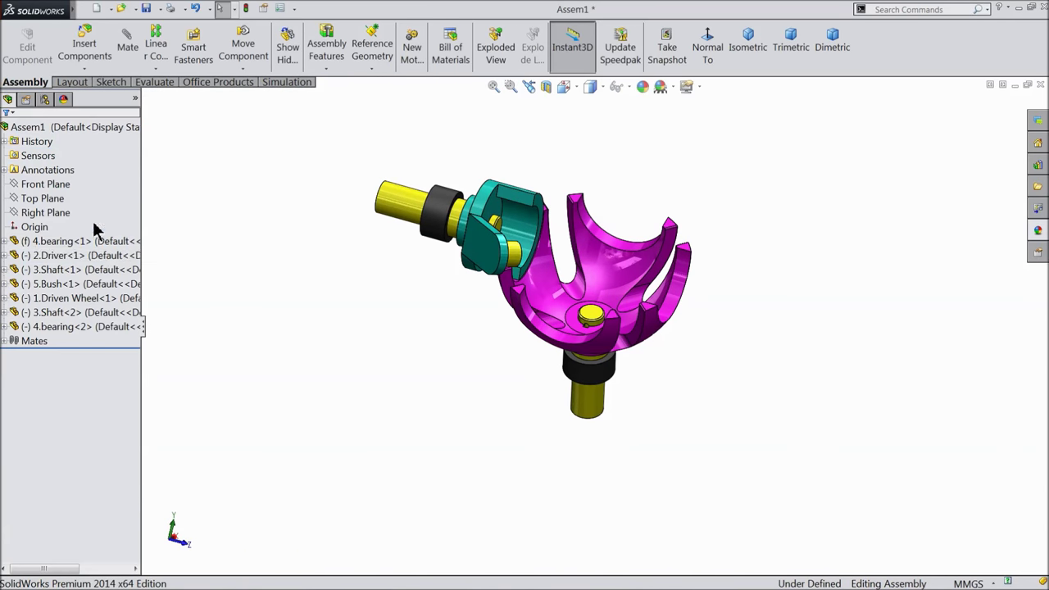
Add a parallel mate between the Top Plane and the lower shaft's end face.
left_click(43, 198)
left_click(119, 49)
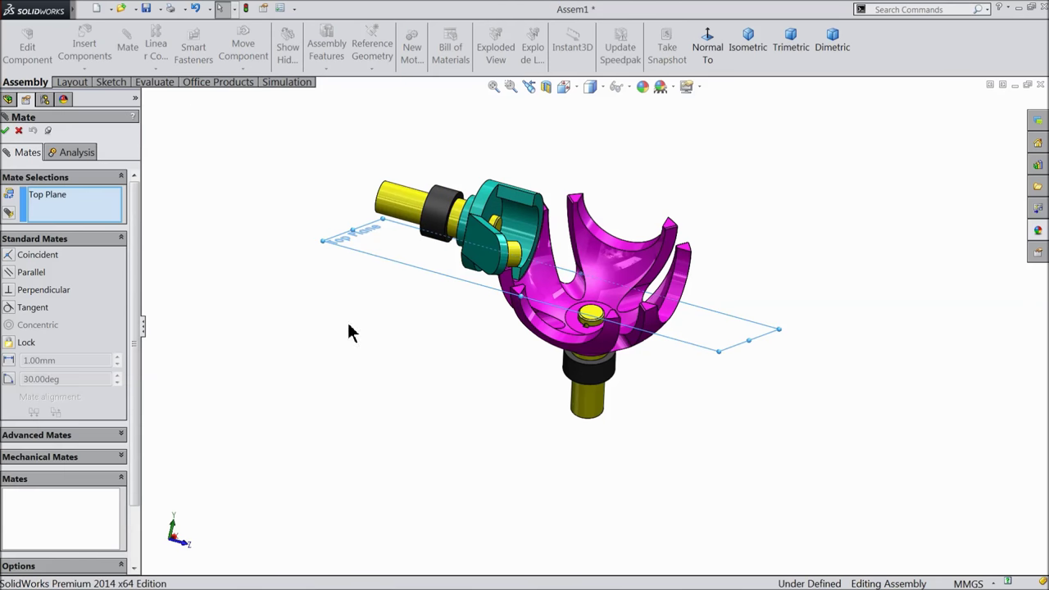
middle_click_drag(543, 456, 526, 296)
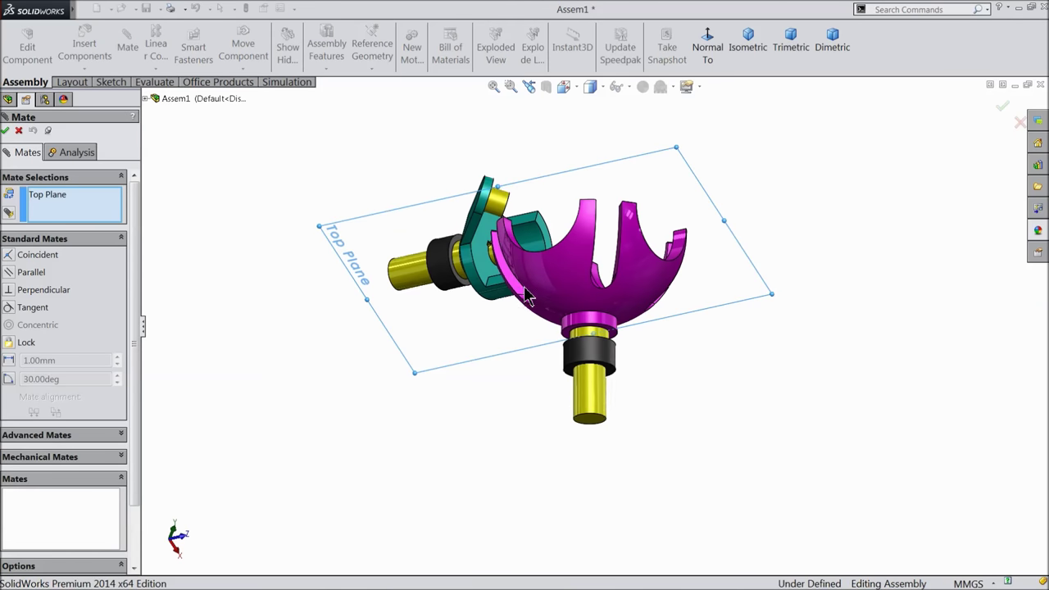
left_click(590, 421)
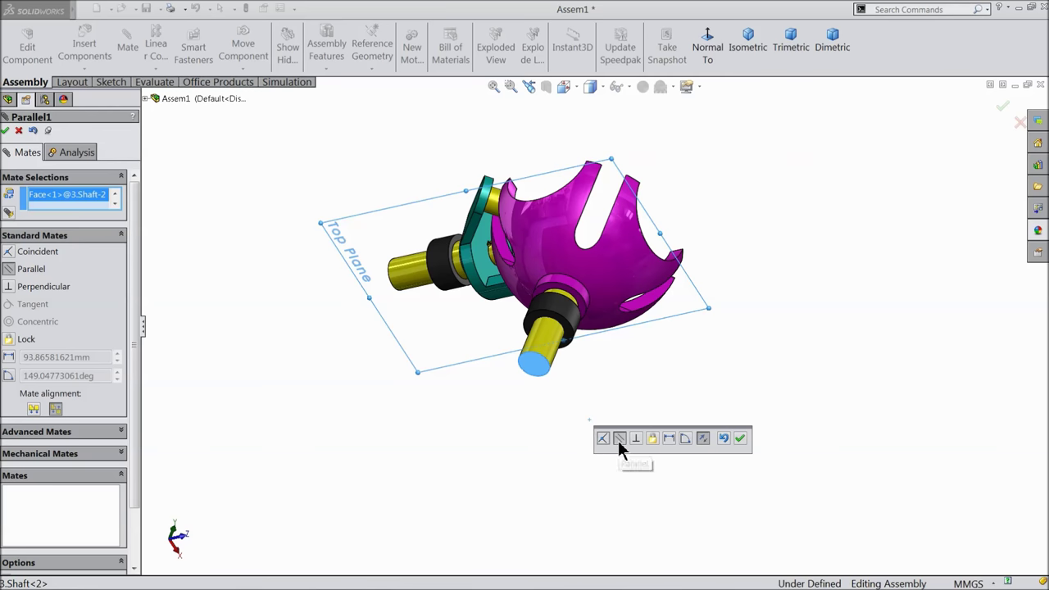
left_click(741, 438)
left_click(6, 131)
mouse_move(335, 183)
middle_mouse_down()
mouse_move(367, 321)
mouse_move(358, 368)
mouse_move(367, 407)
mouse_move(358, 405)
middle_mouse_up()
scroll(554, 261, "down", 2)
scroll(553, 260, "down", 2)
scroll(553, 262, "down", 3)
left_click(471, 286)
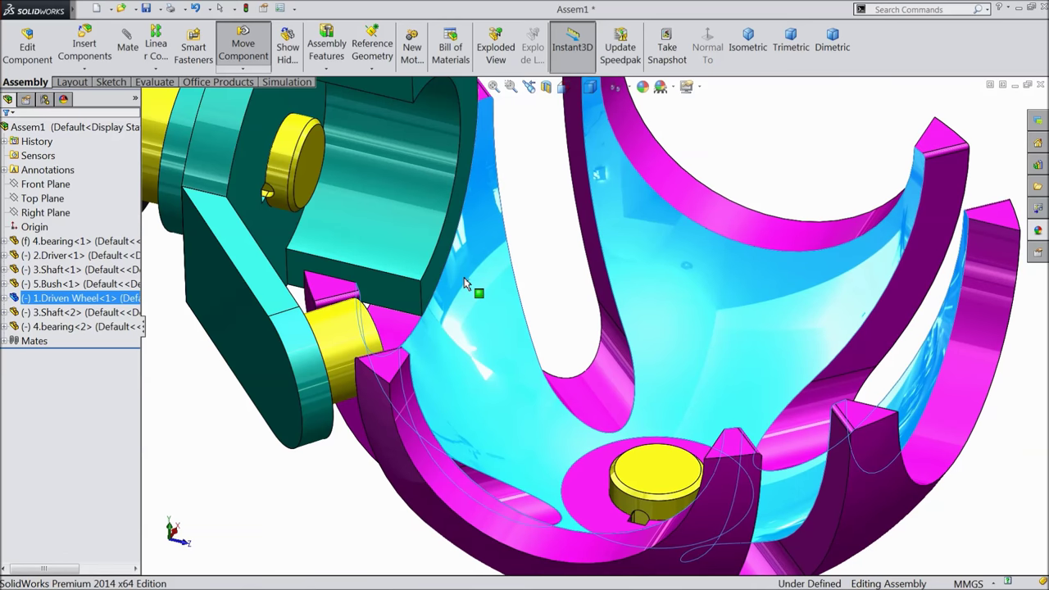
Fix the lower bearing 4.bearing<2> in place from its context menu.
mouse_move(540, 251)
middle_mouse_down()
mouse_move(550, 367)
mouse_move(556, 347)
middle_mouse_up()
key("f")
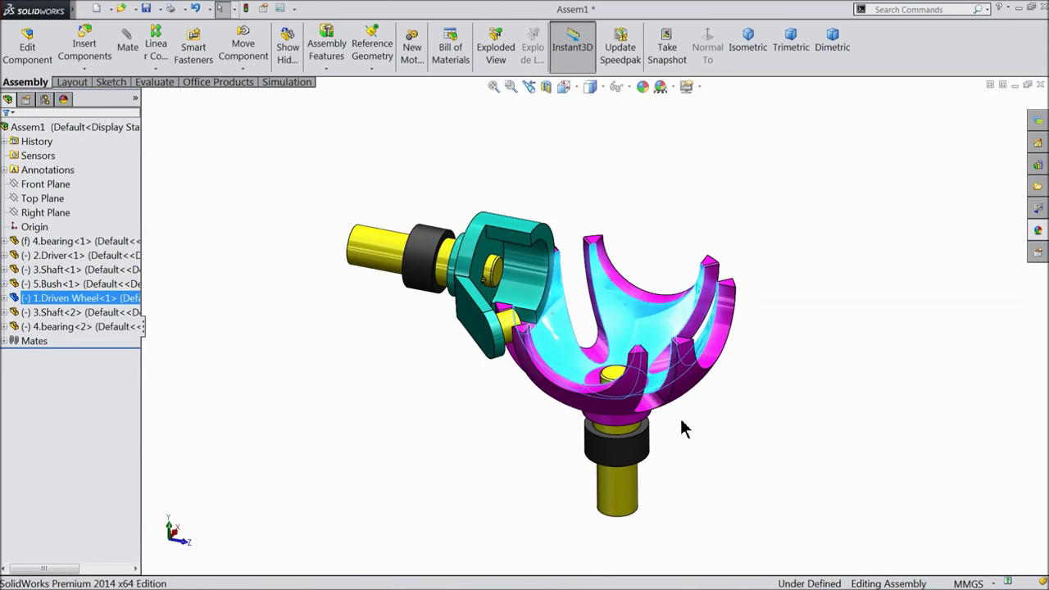
scroll(657, 412, "down", 2)
left_click(662, 188)
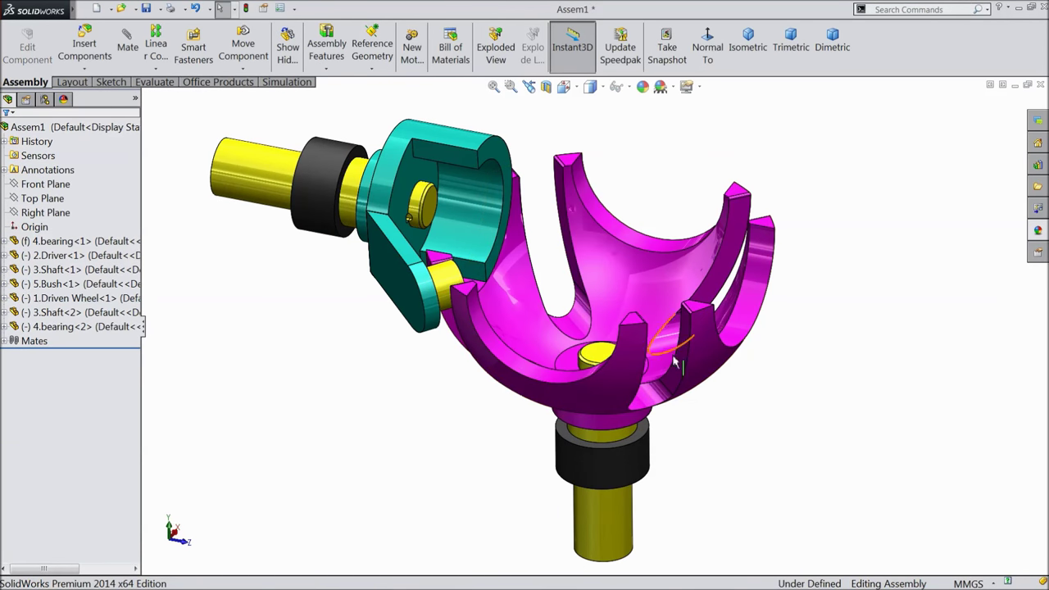
right_click(616, 473)
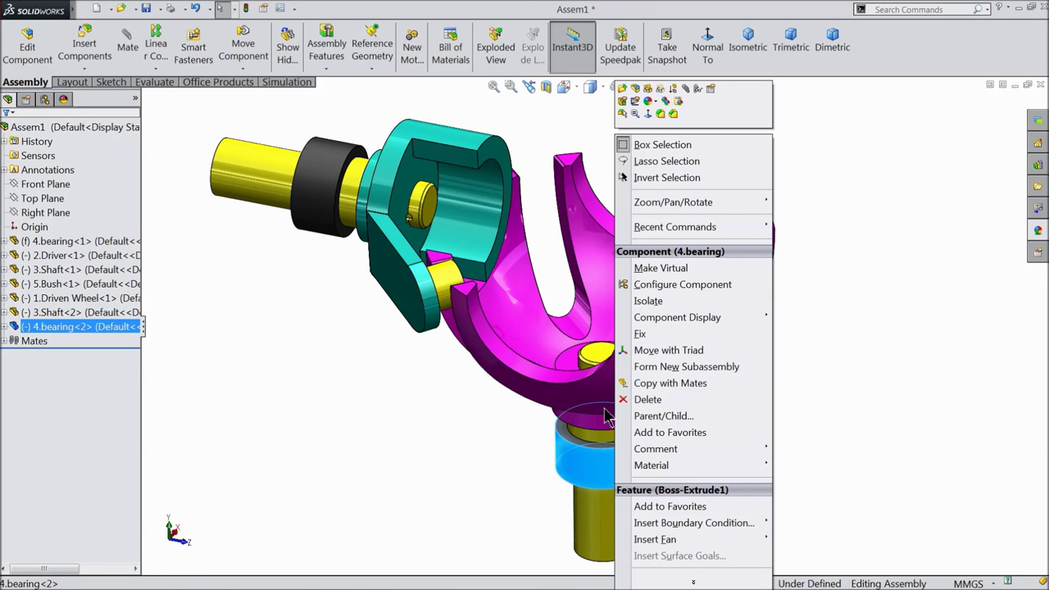
left_click(639, 334)
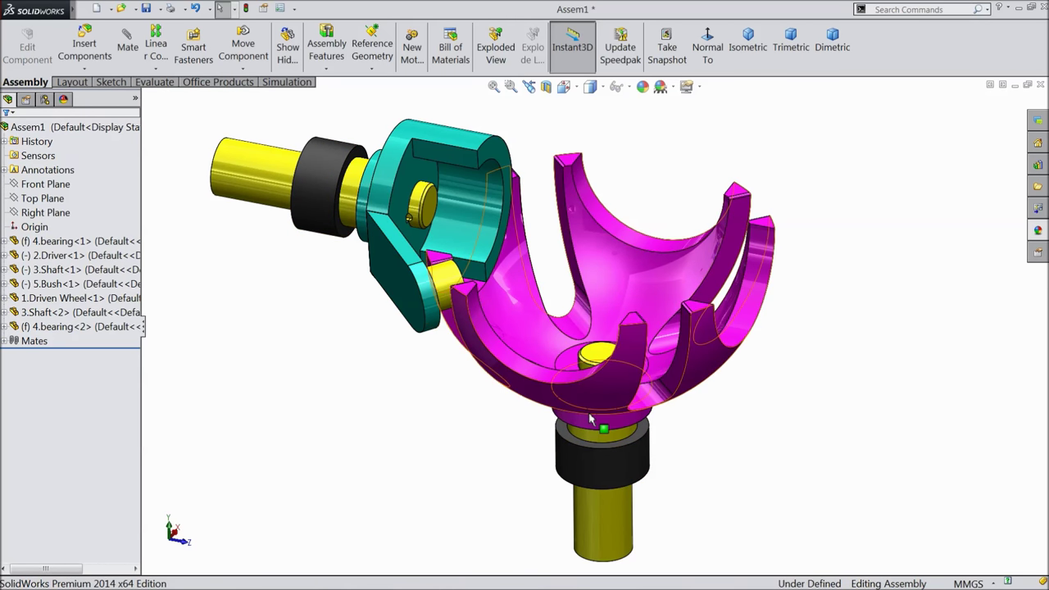
Delete the Concentric6 mate from the Mates folder.
left_click(4, 341)
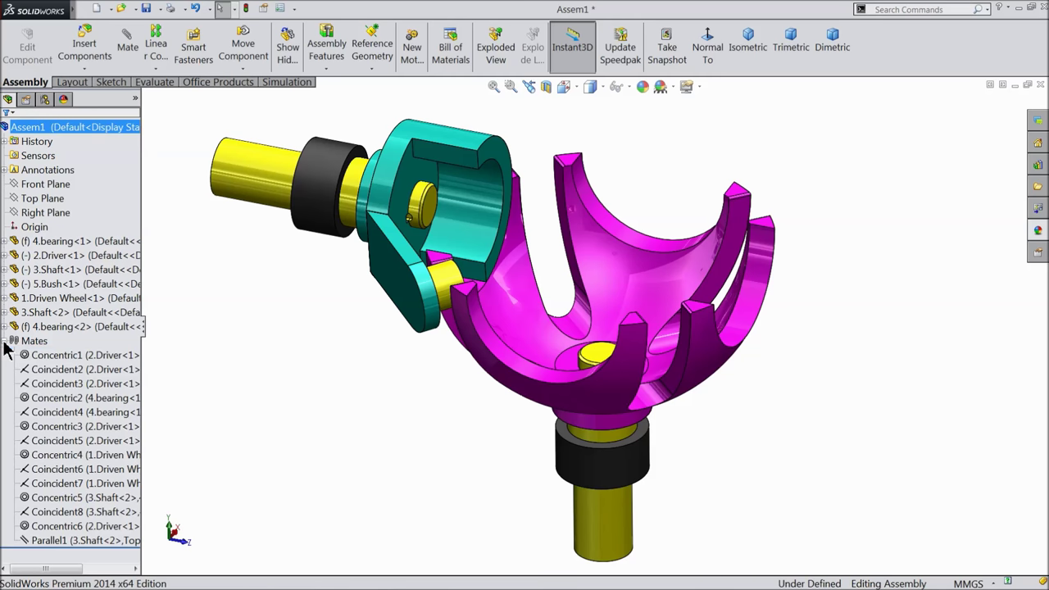
left_click(28, 526)
right_click(28, 527)
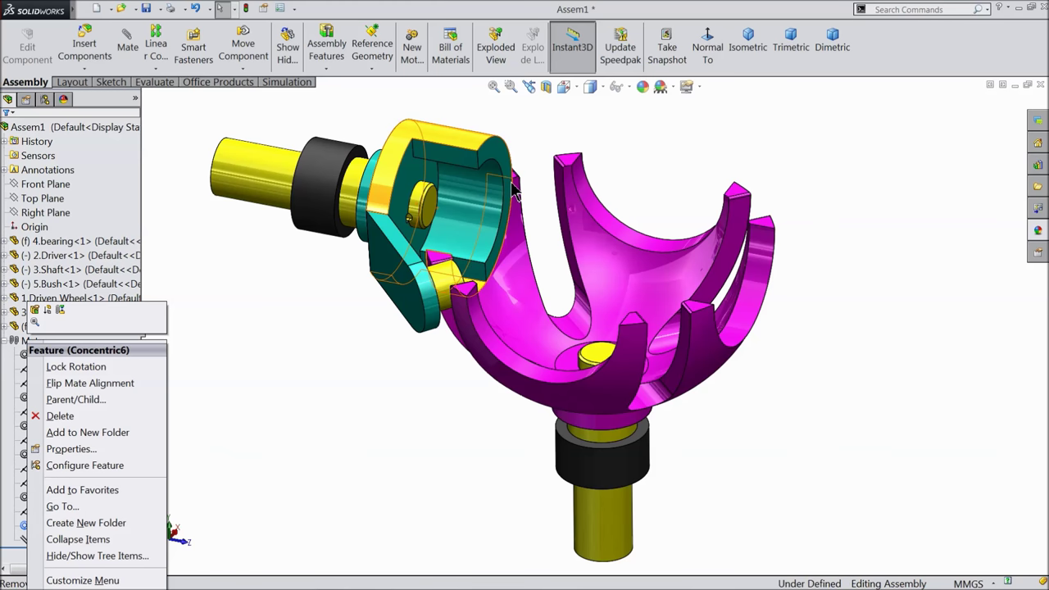
left_click(62, 415)
left_click(354, 200)
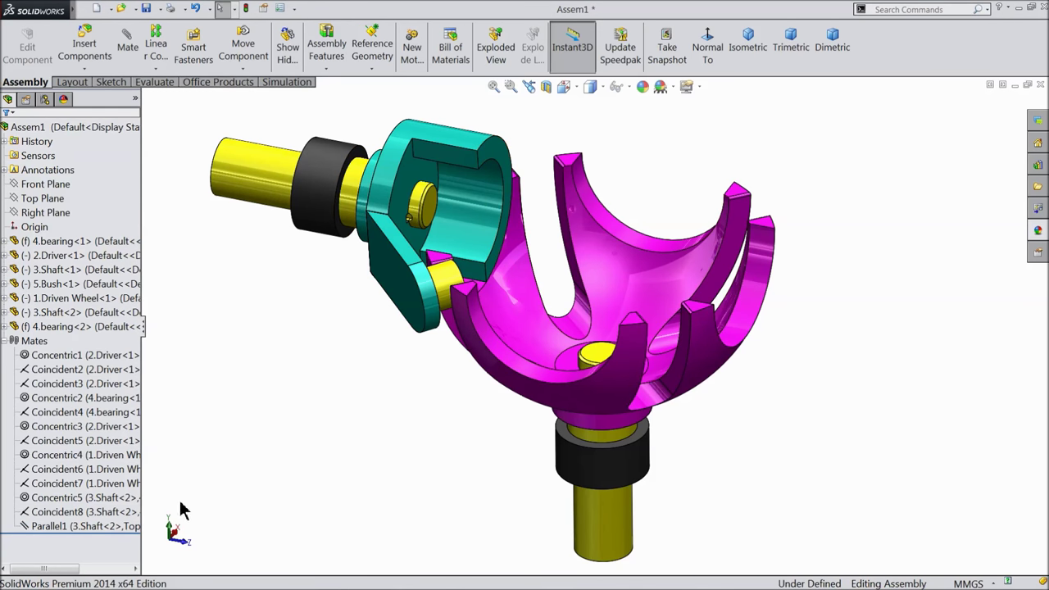
Delete the Parallel1 mate so the Driven Wheel rotates freely.
right_click(40, 526)
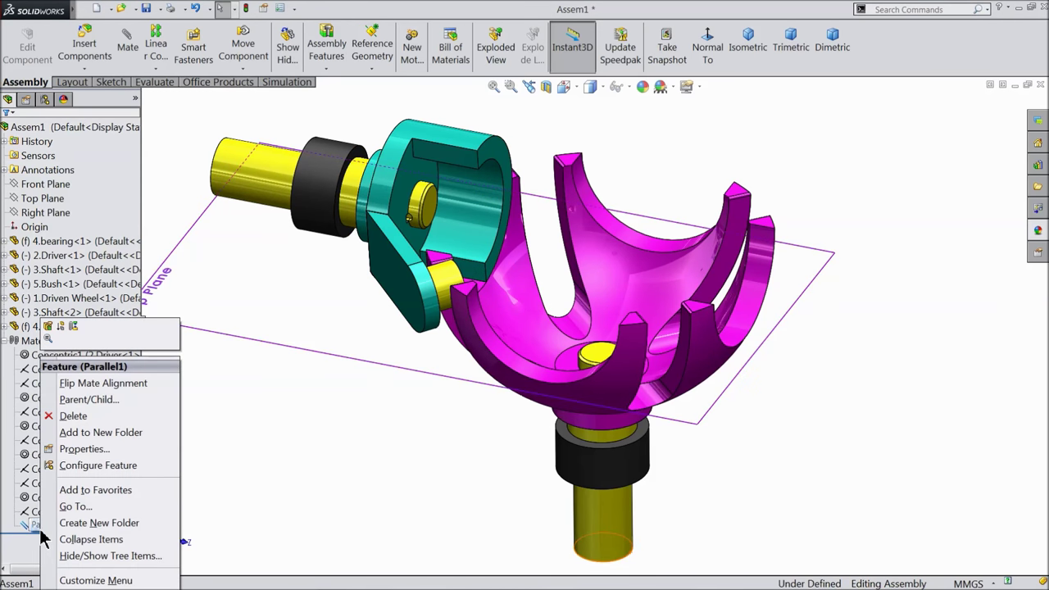
left_click(72, 418)
left_click(355, 200)
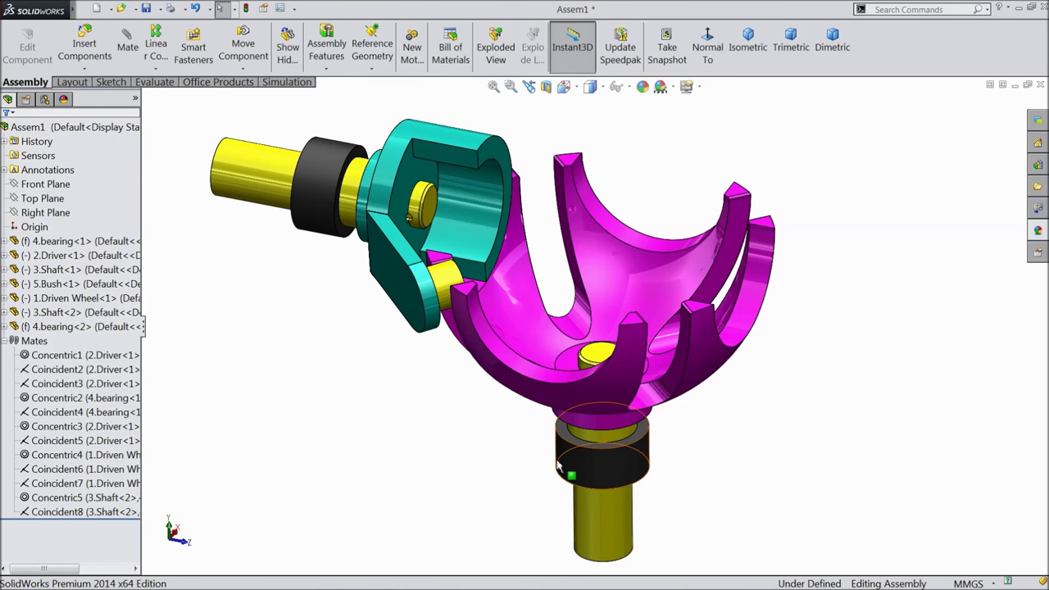
left_click(4, 342)
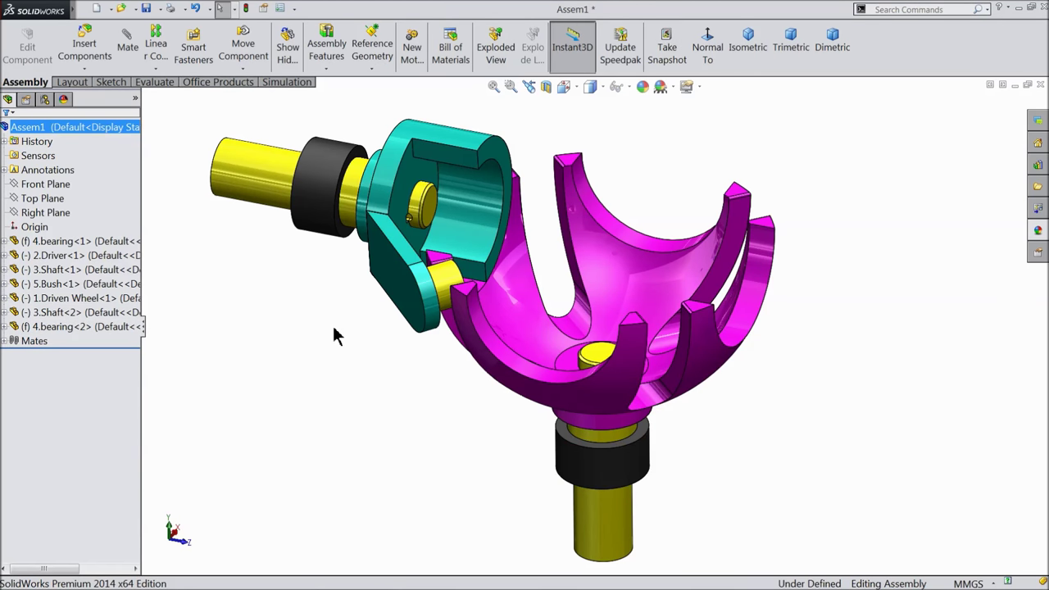
mouse_move(385, 320)
middle_mouse_down()
mouse_move(363, 279)
mouse_move(380, 321)
mouse_move(358, 300)
mouse_move(367, 330)
middle_mouse_up()
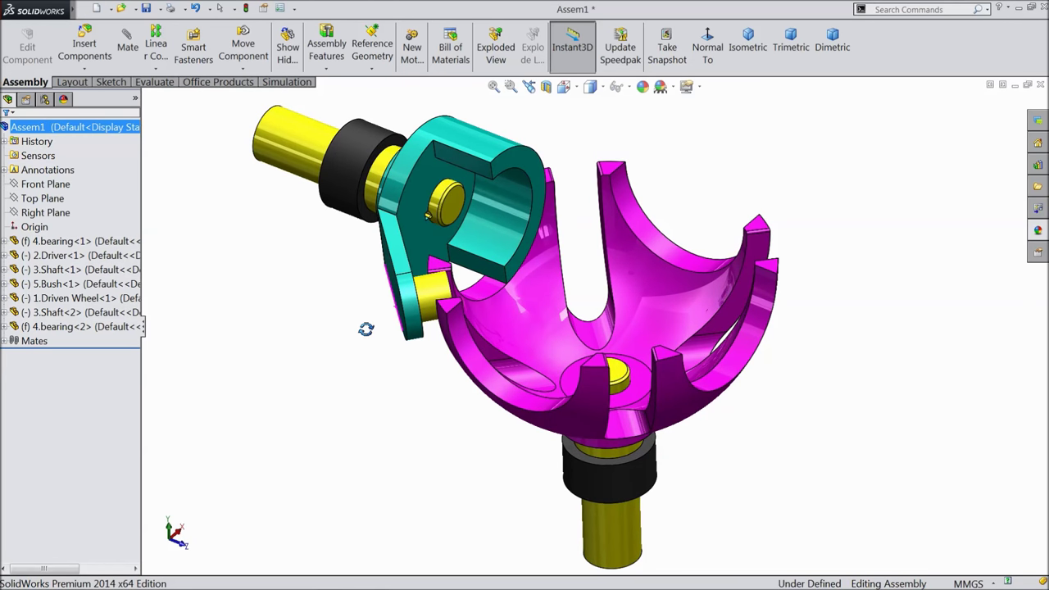
Save Assem1.SLDASM to the Spherical Geneva mechanism folder without rebuilding.
left_click(146, 10)
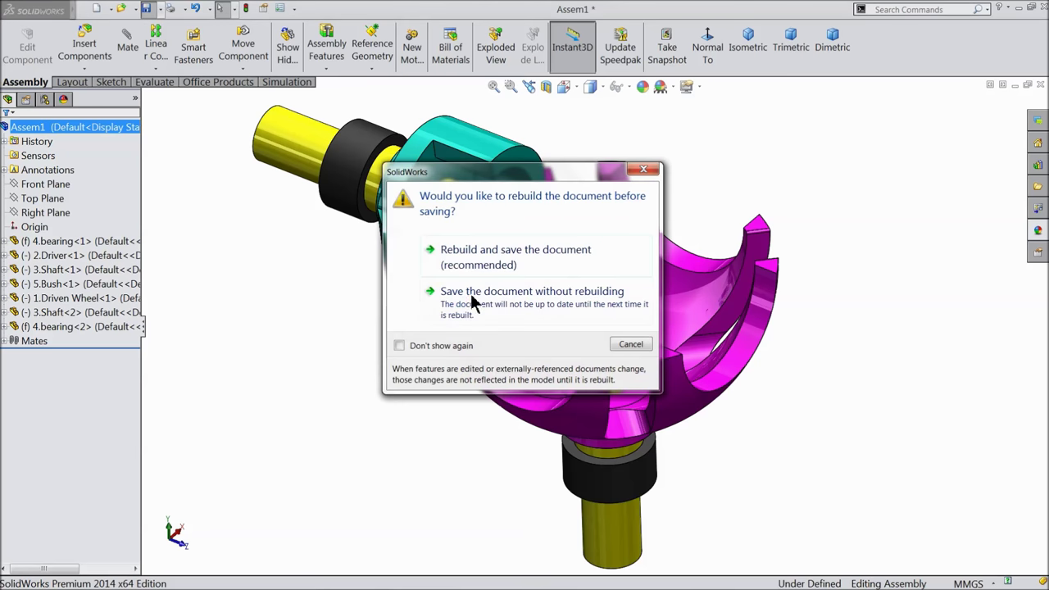
left_click(473, 300)
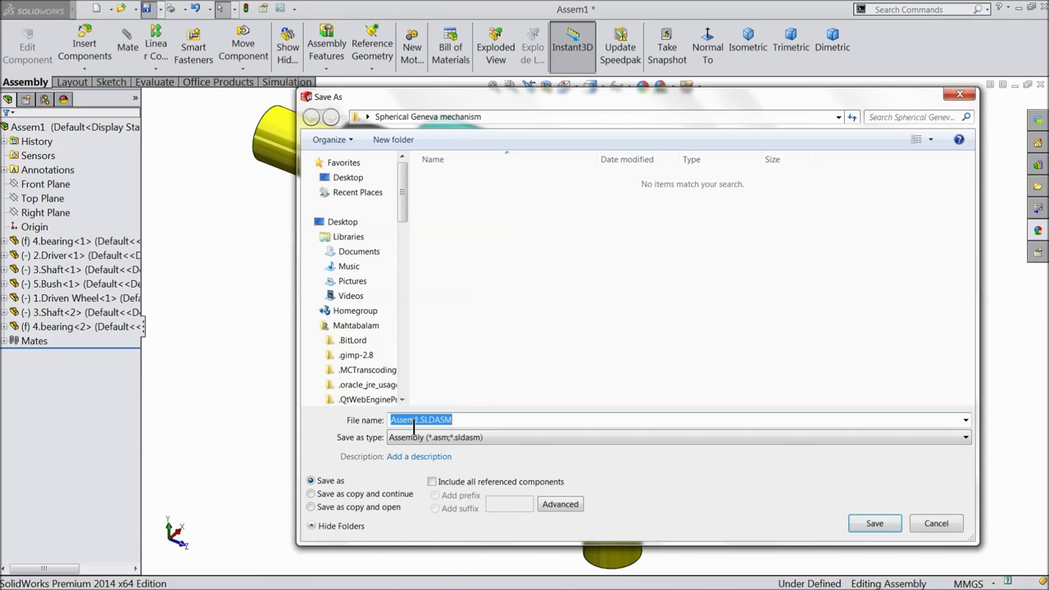
left_click(883, 526)
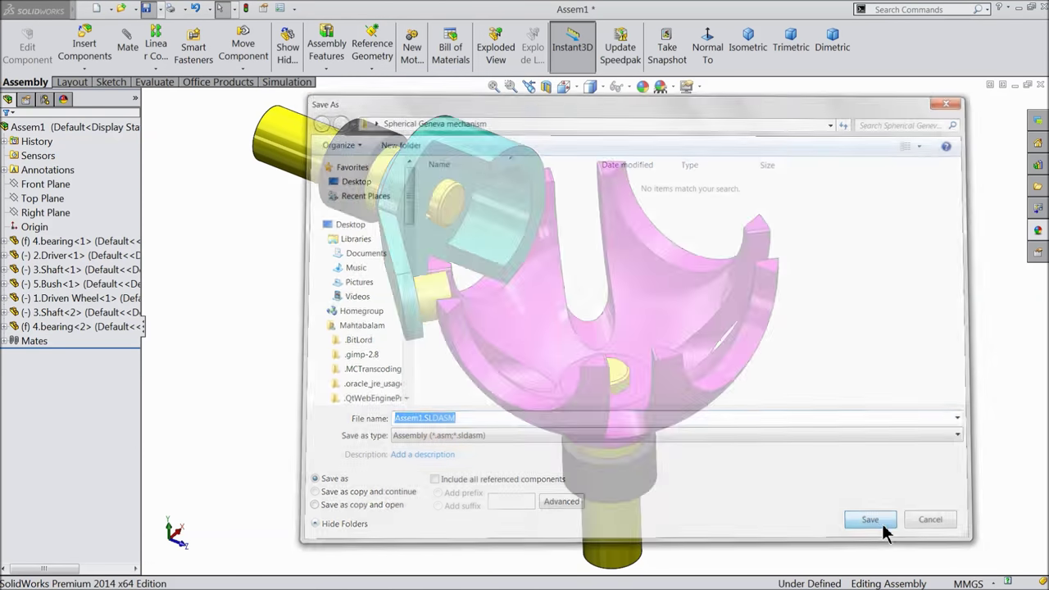
right_click(892, 47)
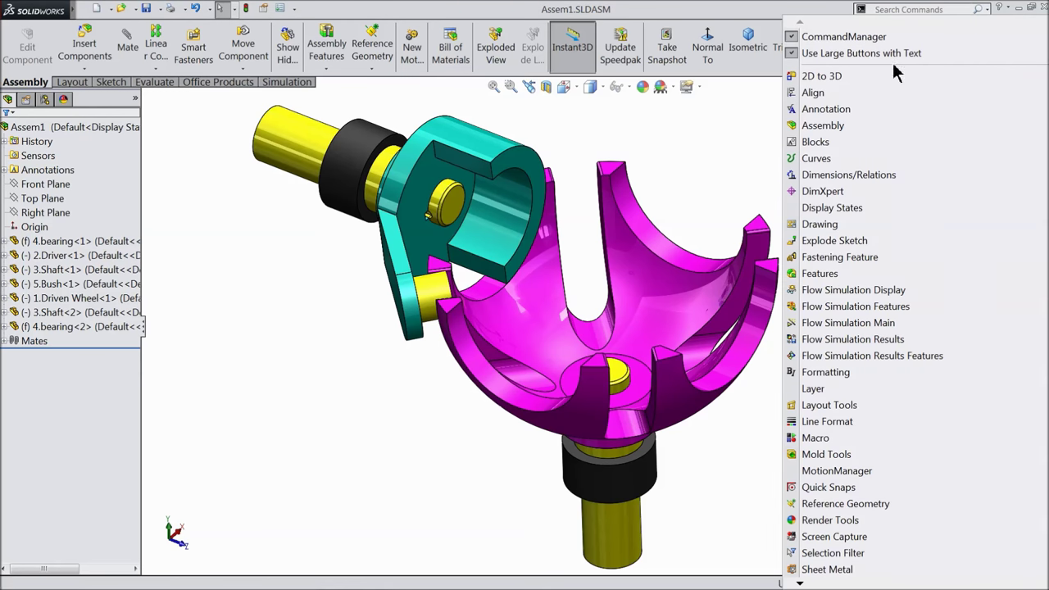
Enable the MotionManager and set Motion Study 1 to Motion Analysis.
left_click(816, 472)
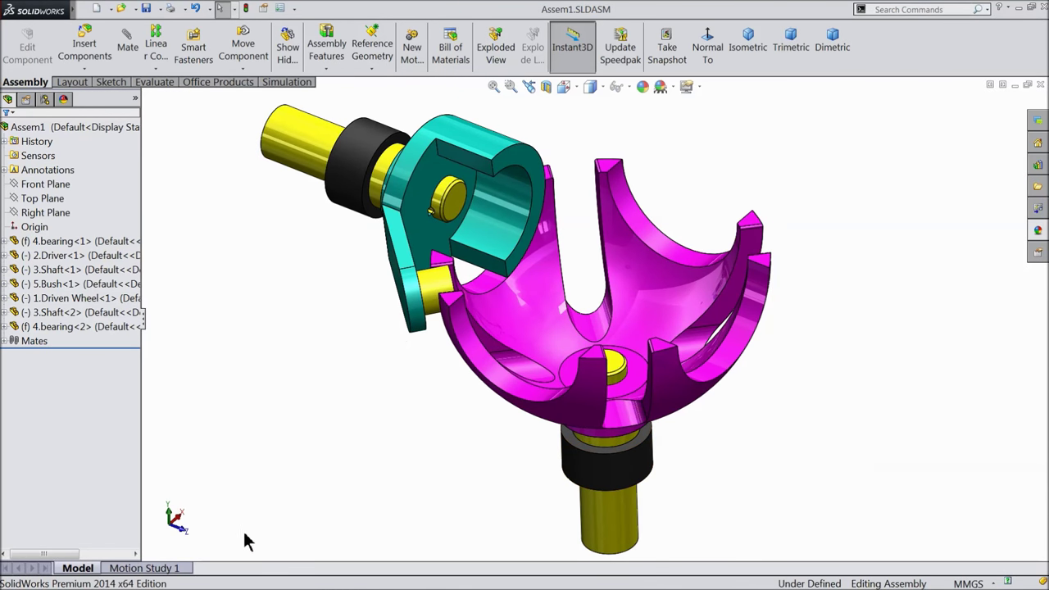
left_click(173, 571)
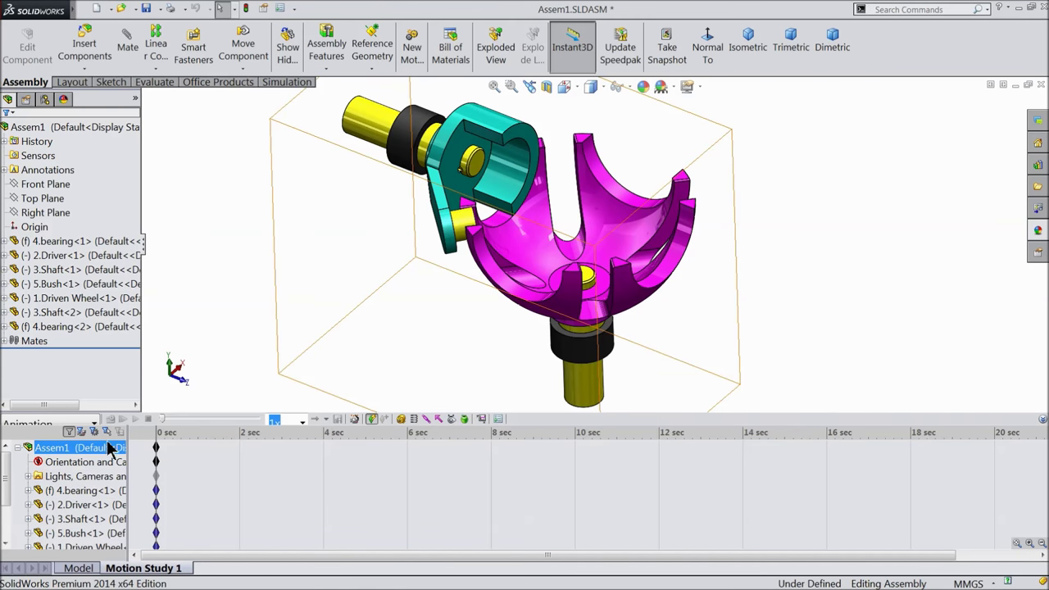
left_click(86, 423)
left_click(38, 468)
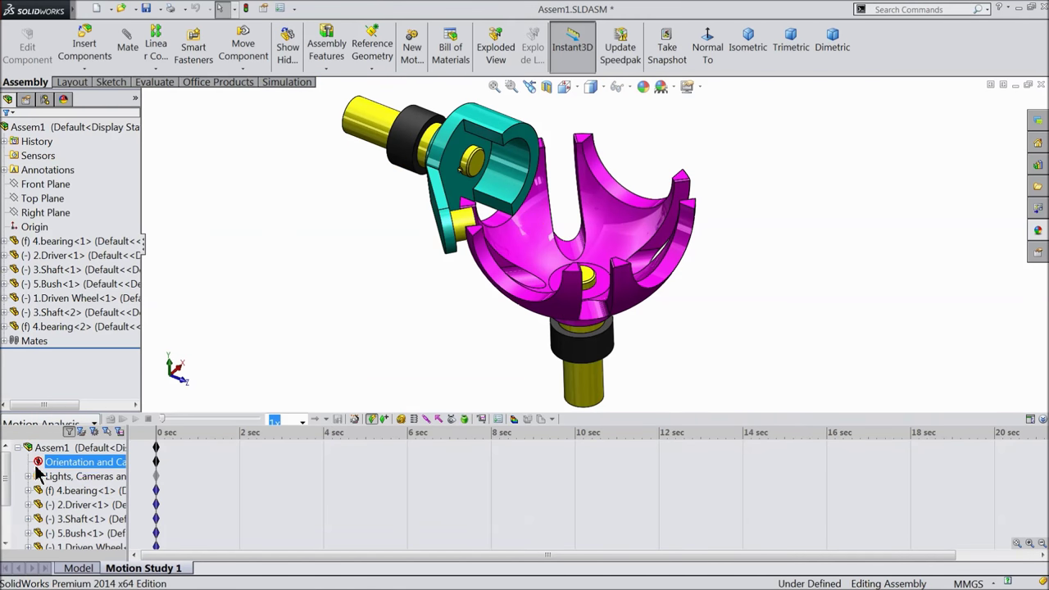
left_click(426, 473)
left_click(498, 420)
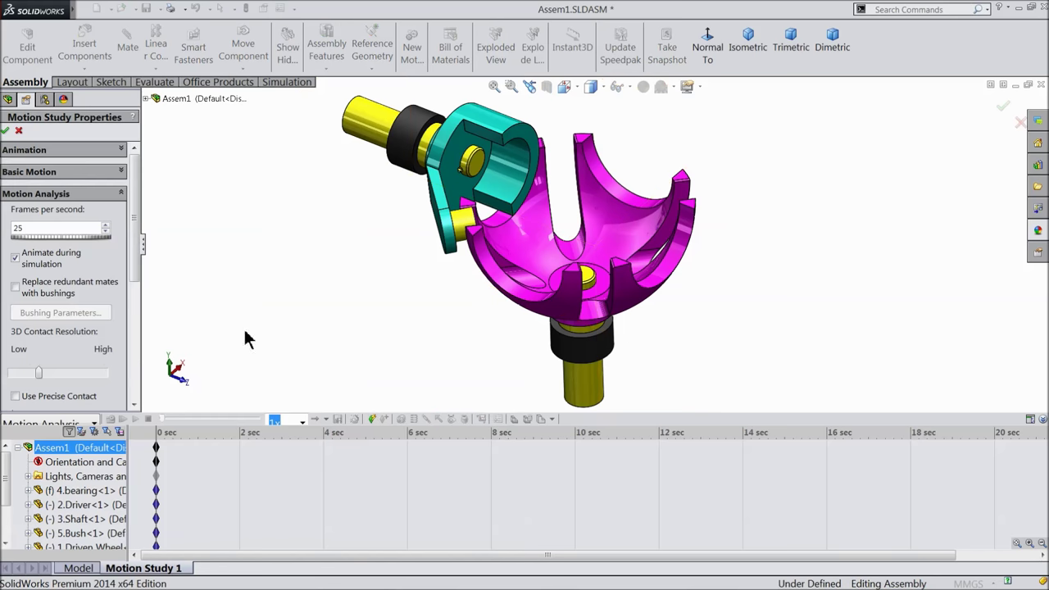
left_click(7, 132)
Drag the study's end time key to 16 seconds.
left_click_drag(156, 446, 171, 452)
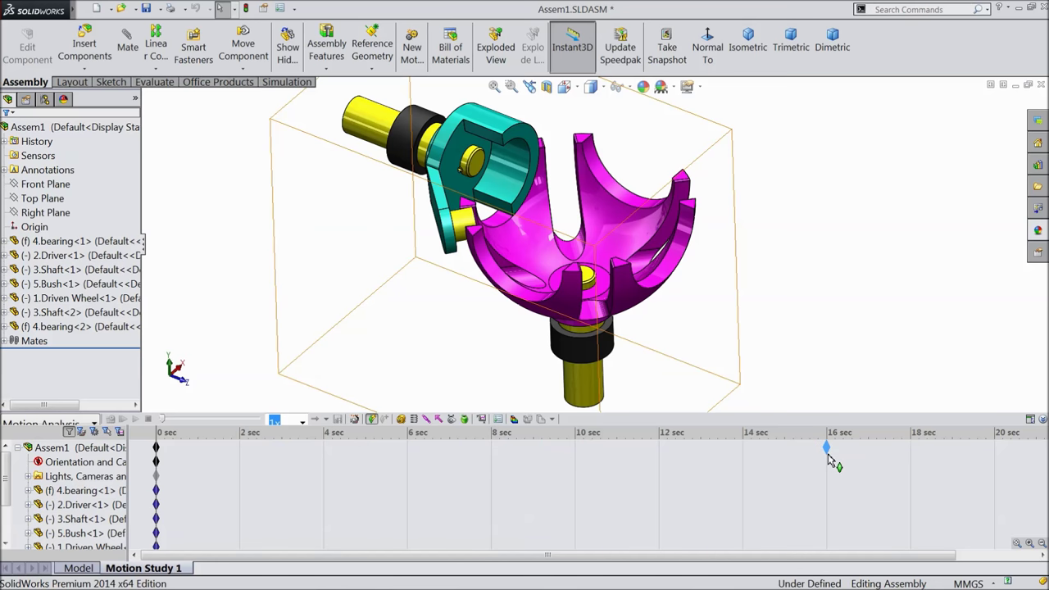
left_click_drag(828, 457, 827, 453)
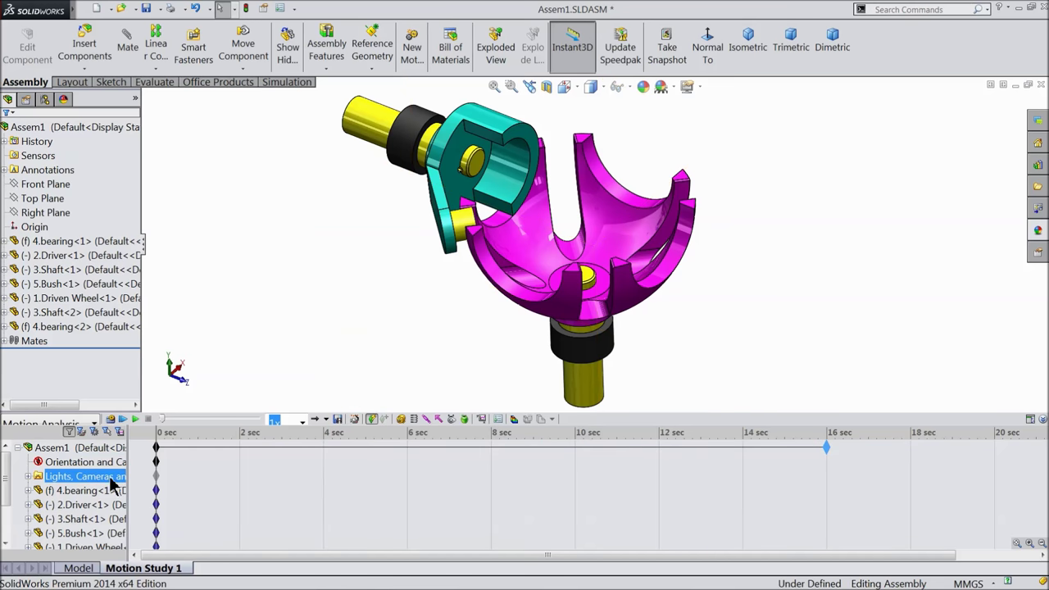
left_click(57, 447)
left_click(401, 420)
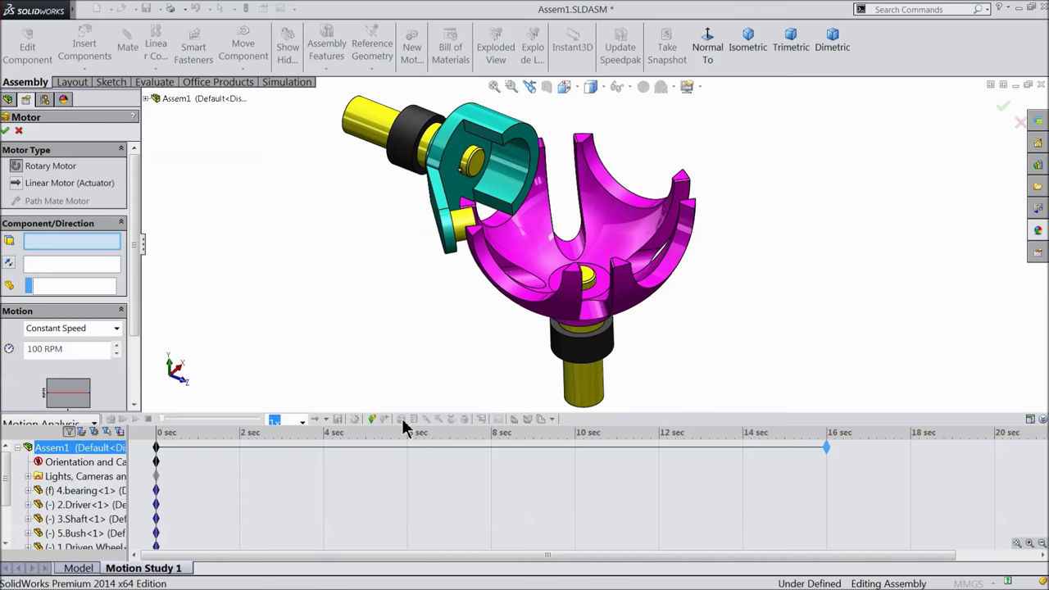
Add a 13 RPM rotary motor on the yellow input shaft's face.
left_click(373, 133)
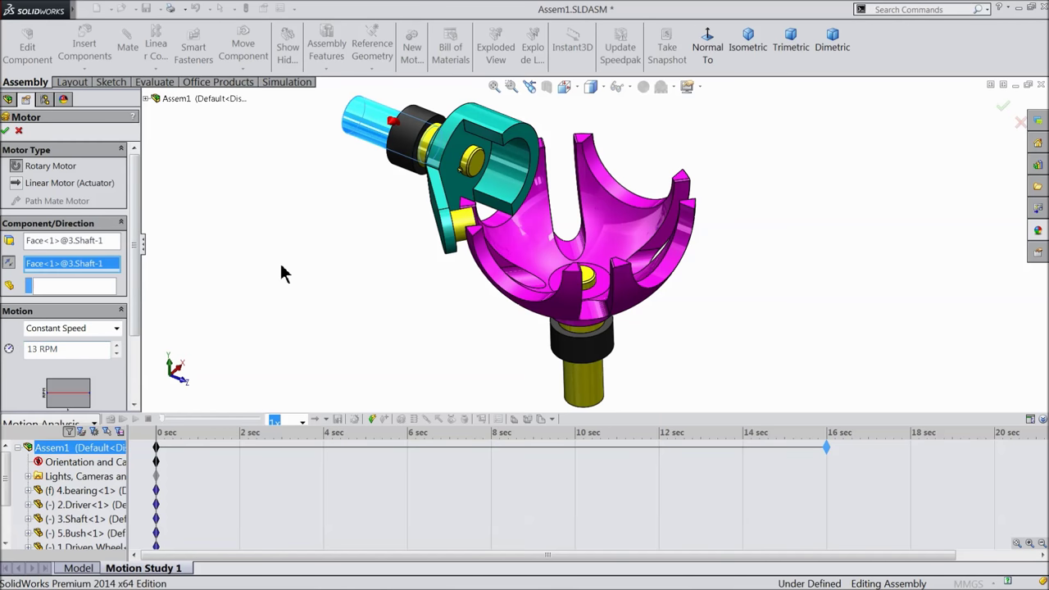
left_click(5, 132)
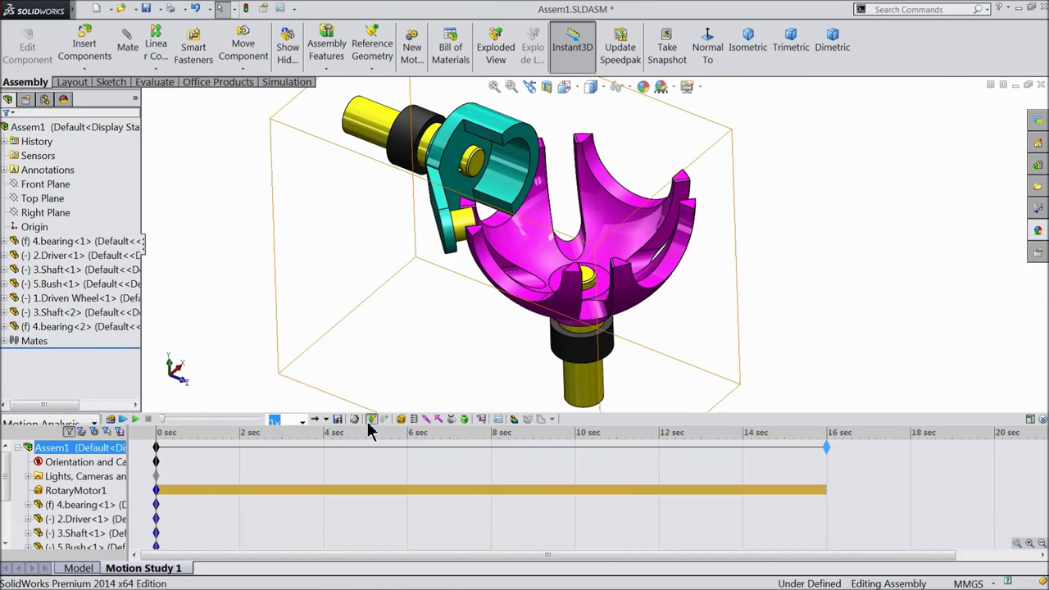
left_click(450, 419)
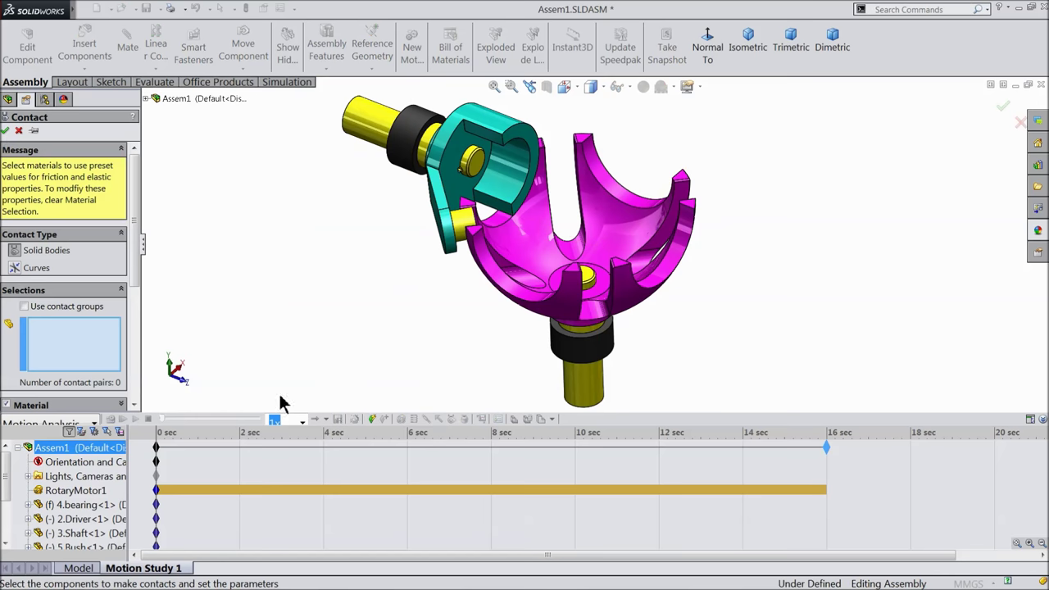
Create a solid body contact among the Driver, Bush and Driven Wheel, Acrylic on Acrylic.
left_click_drag(136, 269, 140, 318)
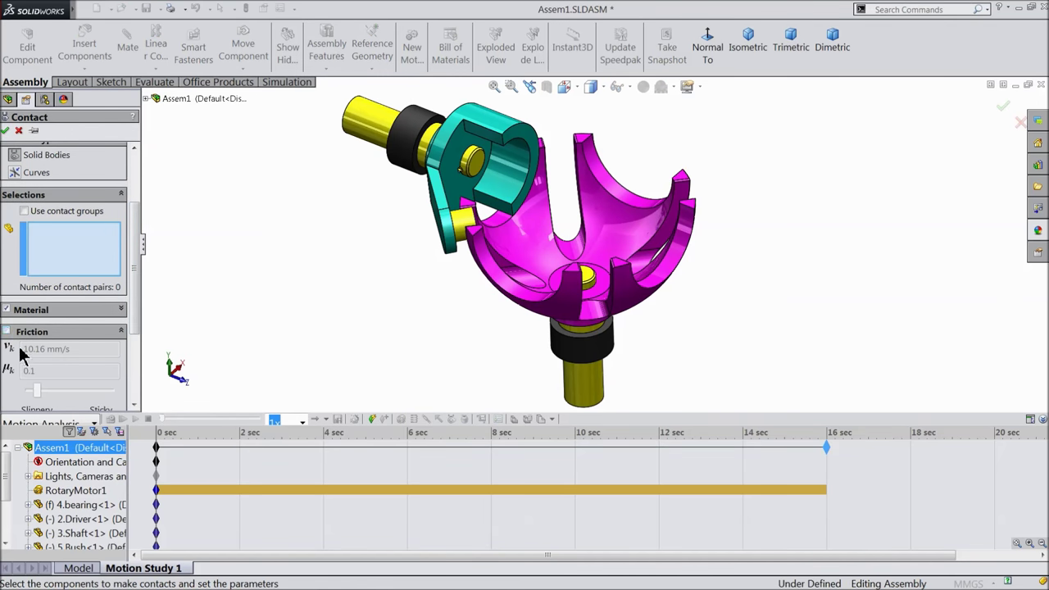
left_click(514, 187)
left_click(496, 239)
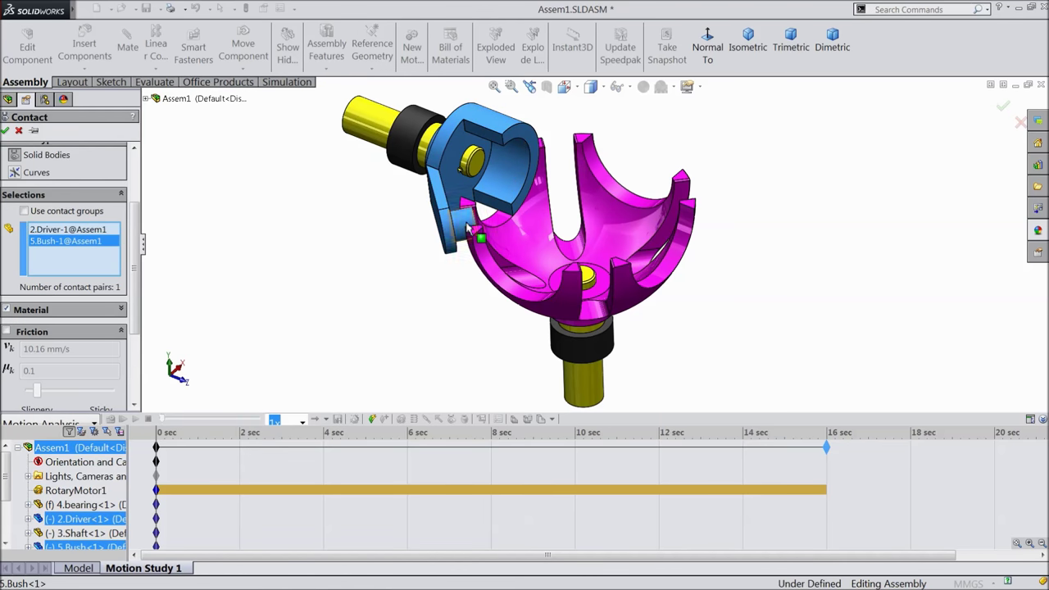
left_click(517, 242)
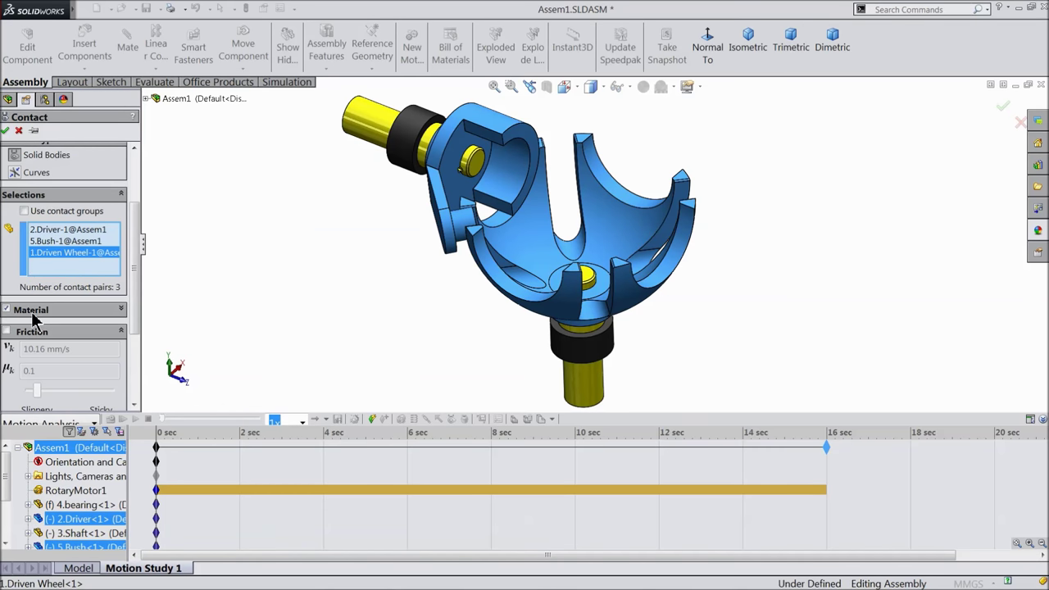
left_click(97, 314)
left_click(96, 312)
left_click(7, 132)
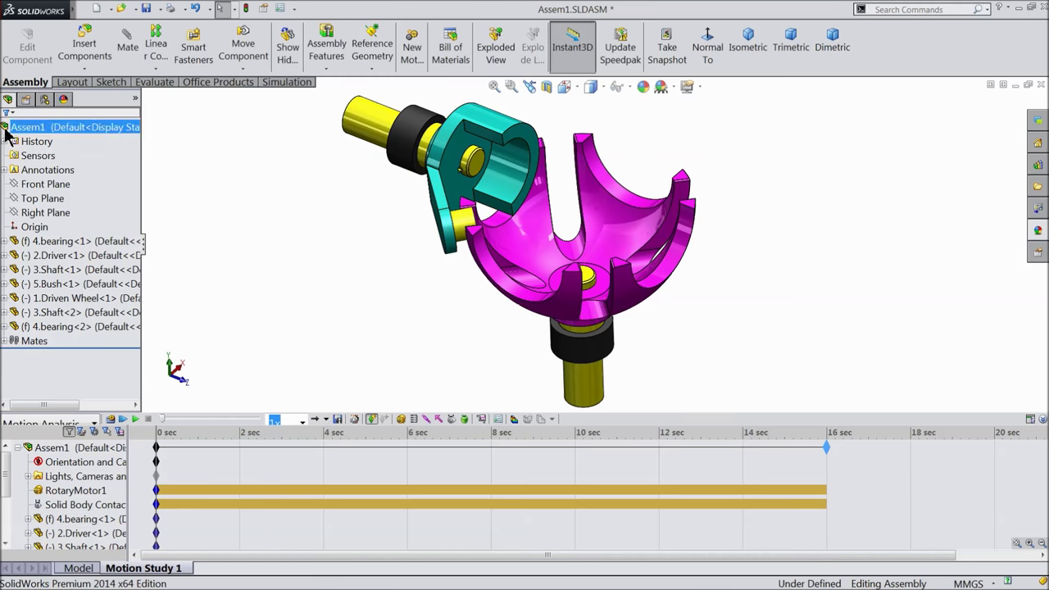
Calculate the Geneva motion study, collapse the timeline, and play back the resulting motion.
left_click(110, 420)
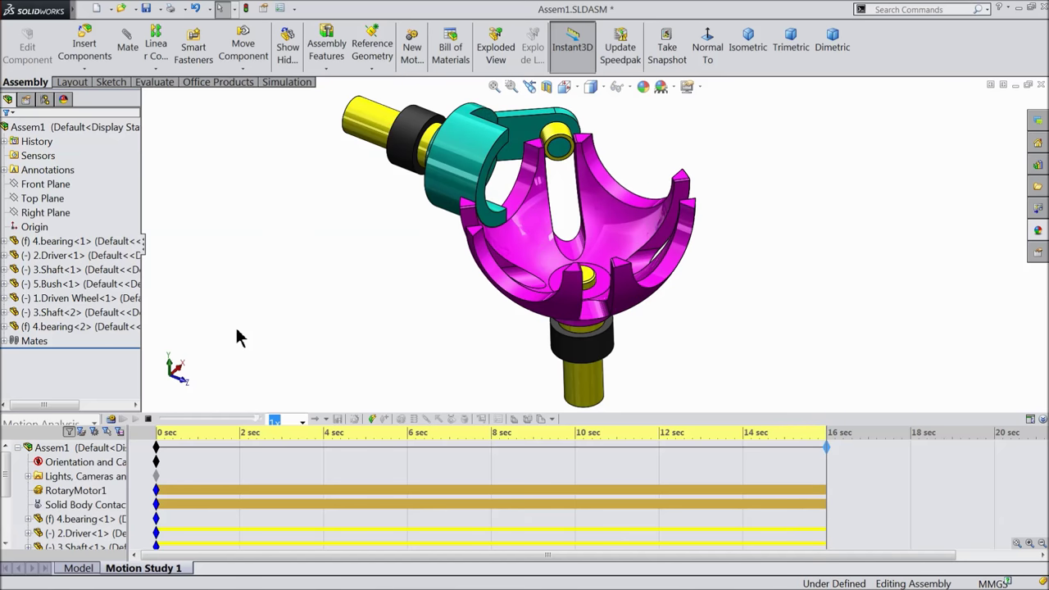
left_click(1042, 418)
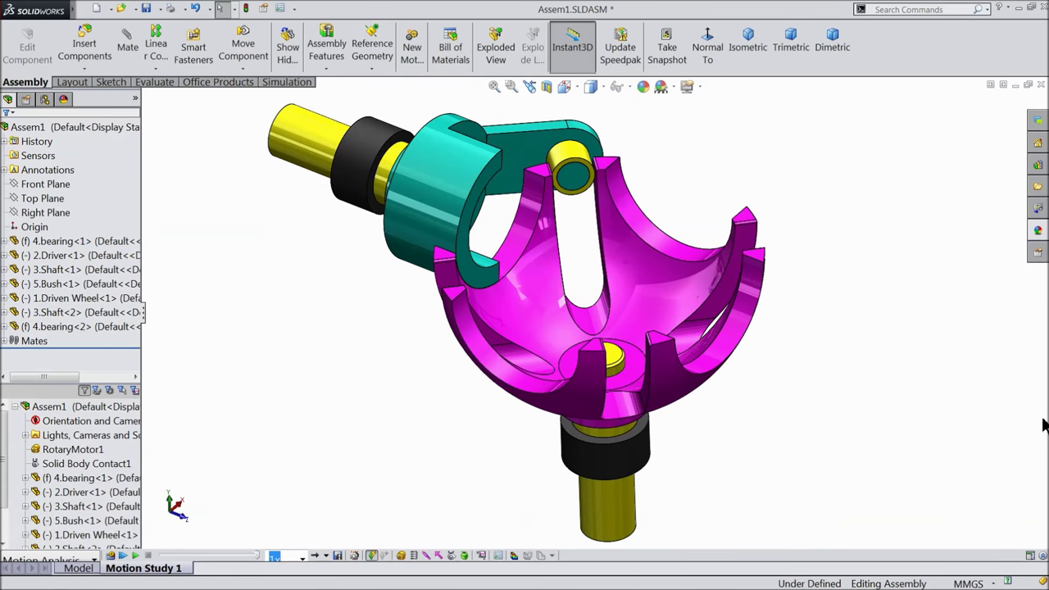
left_click(136, 556)
left_click(337, 557)
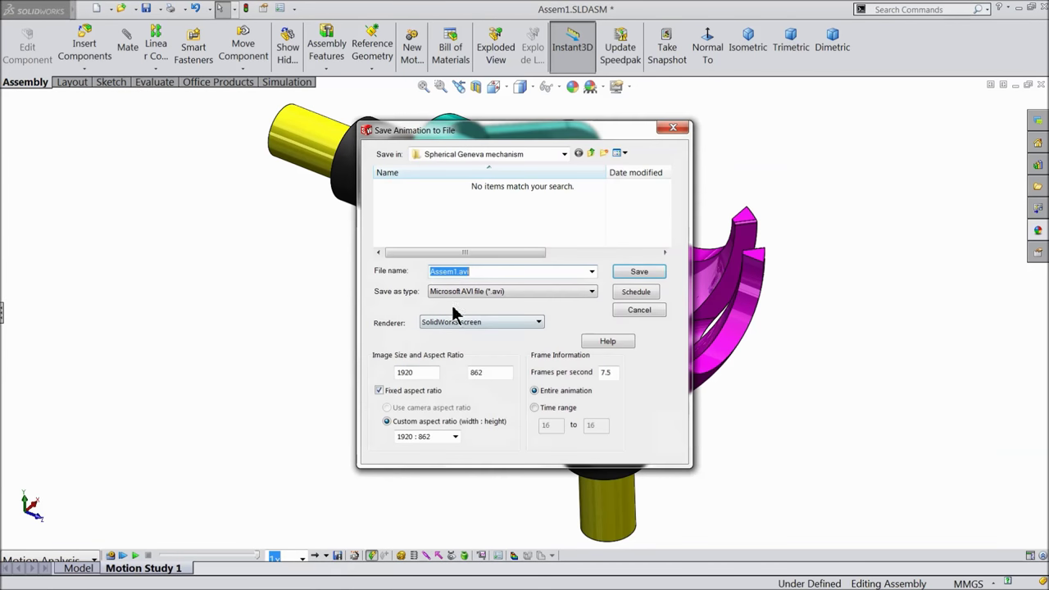
Save the animation as Assem1.avi to the Desktop in AVI format at 16:9, accepting default compression.
left_click(565, 155)
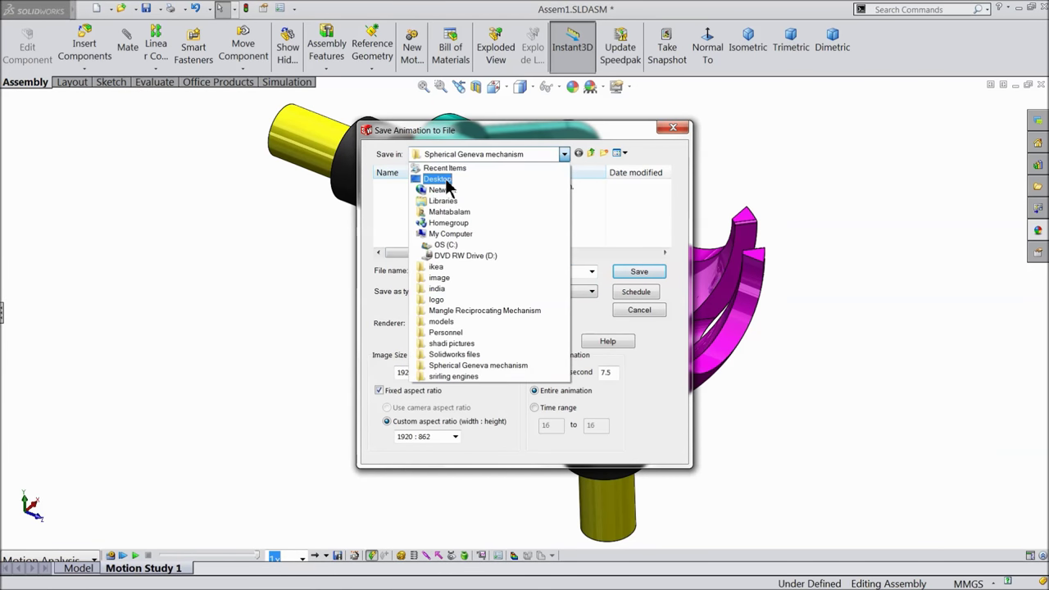
left_click(446, 181)
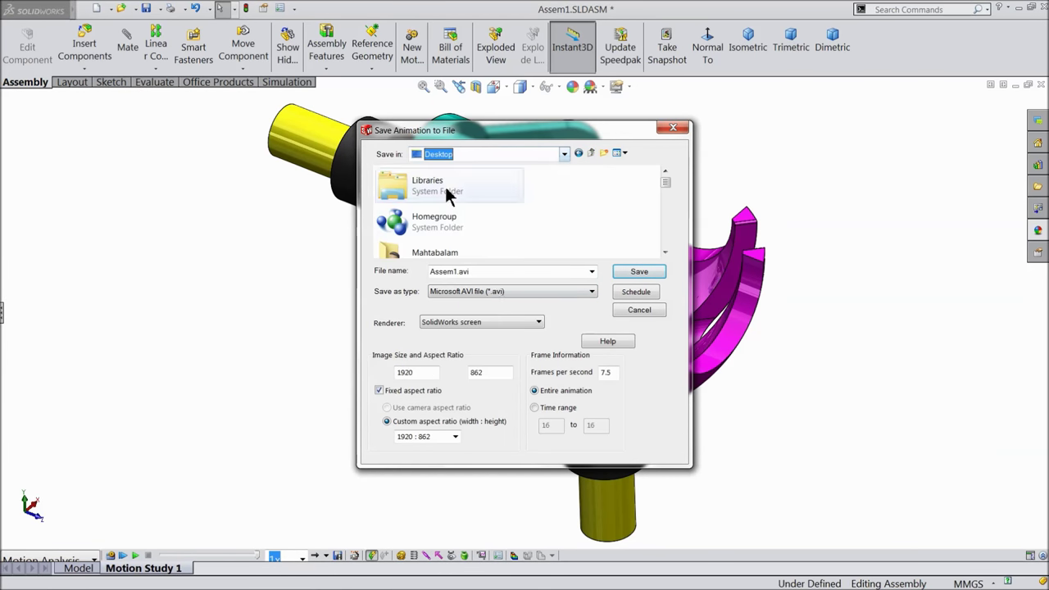
left_click(484, 297)
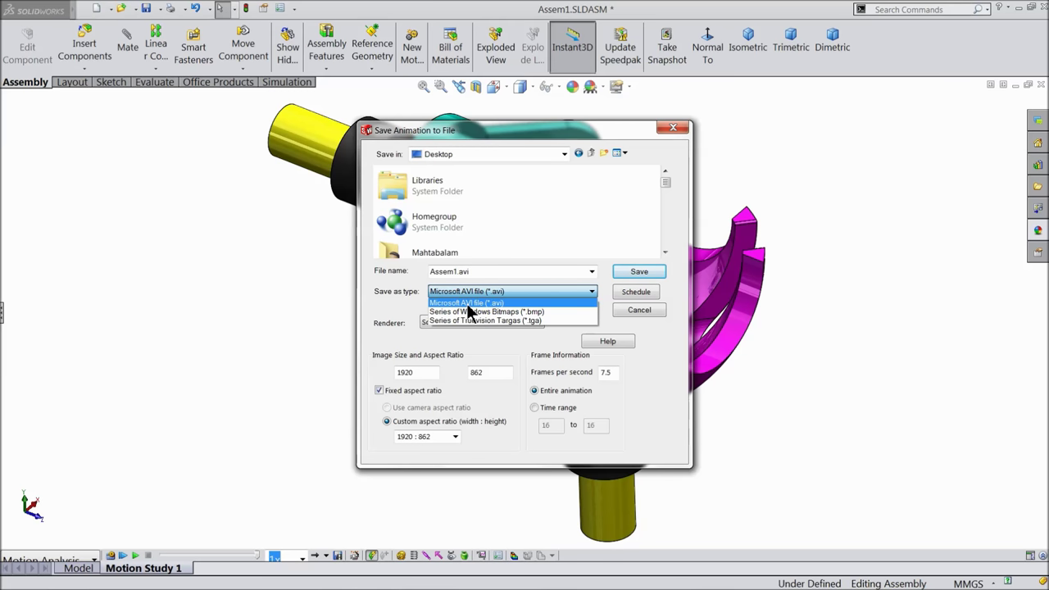
left_click(481, 301)
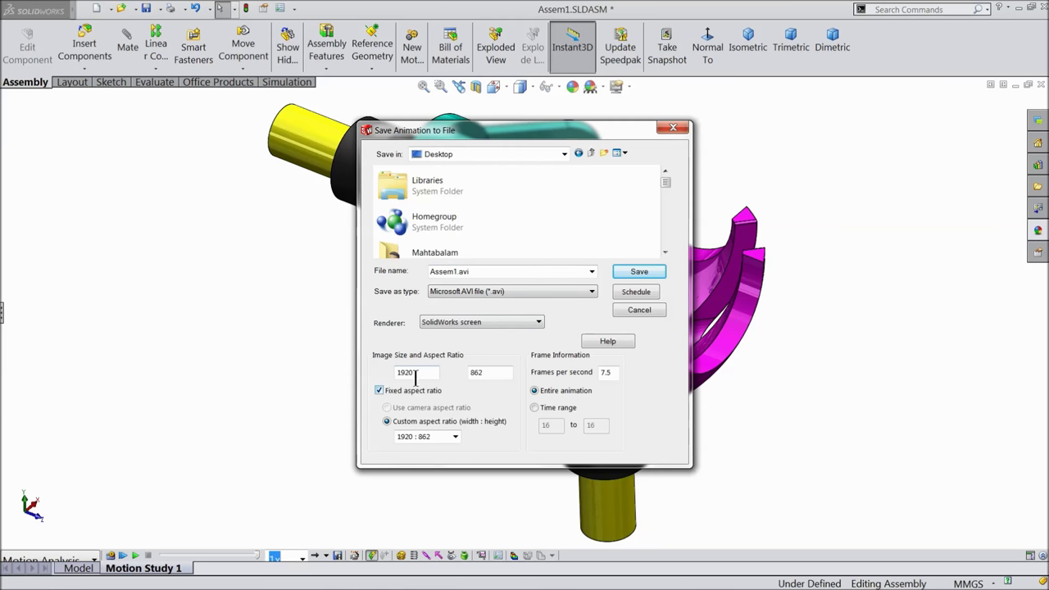
left_click(455, 440)
left_click(424, 328)
left_click(637, 274)
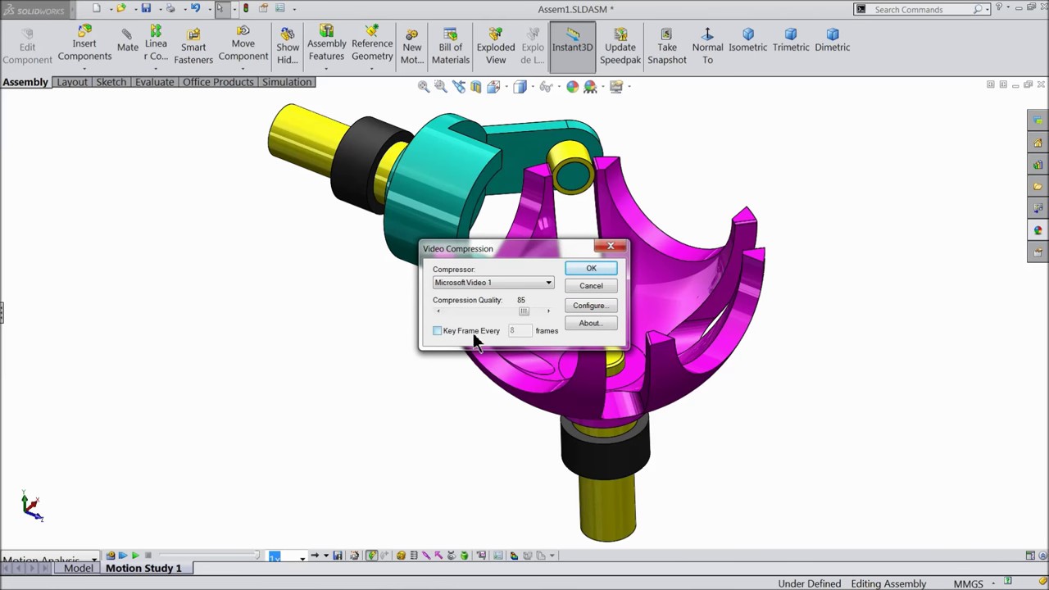
left_click(591, 268)
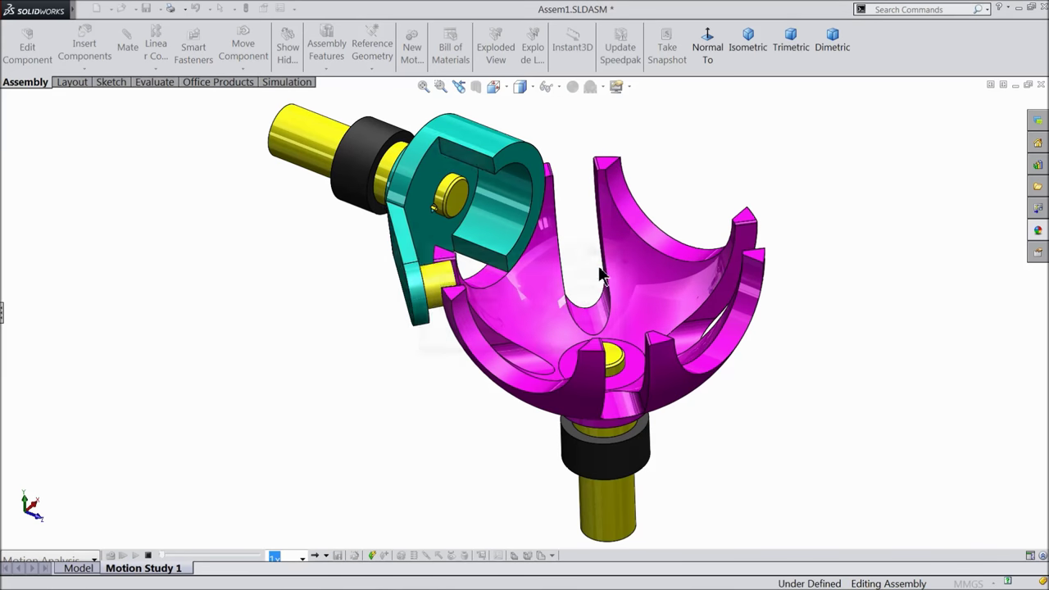